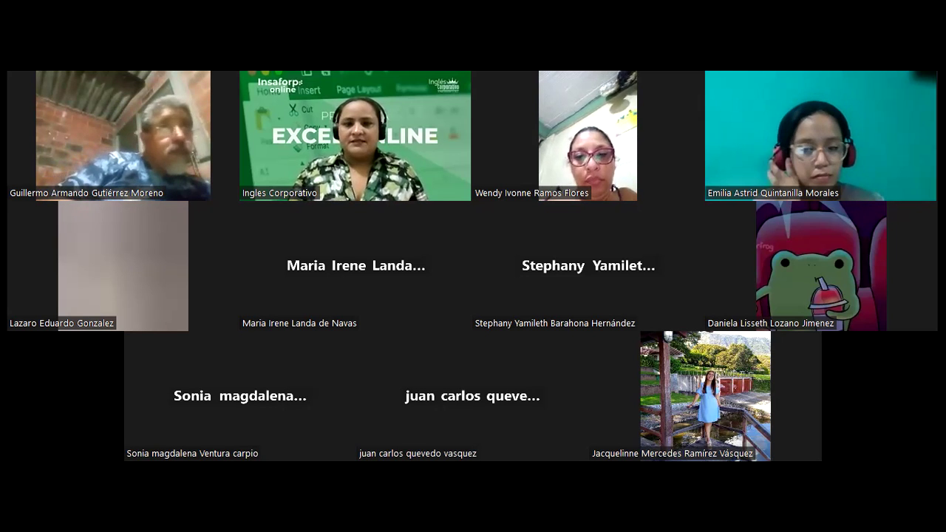
- Scroll the course page up to the lesson 3.9 'Objetivo de la lección' header on validation lists
{"action": "scroll", "coordinate": [680, 190], "scroll_direction": "up", "scroll_amount": 1}
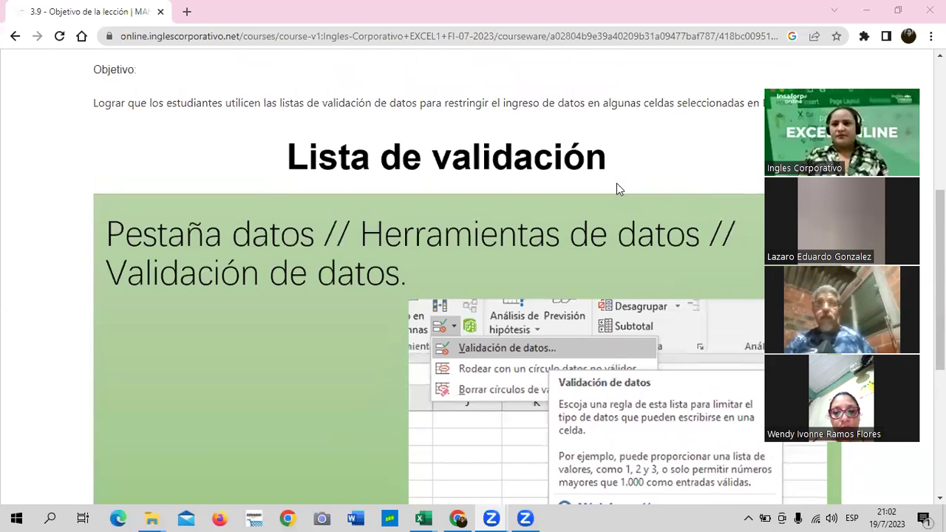
{"action": "scroll", "coordinate": [616, 184], "scroll_direction": "up", "scroll_amount": 2}
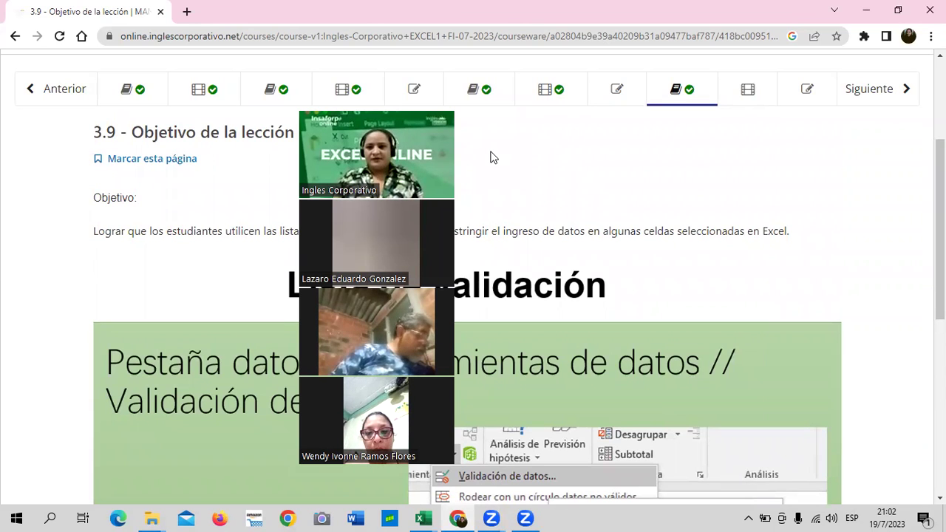
{"action": "left_click_drag", "start_coordinate": [394, 97], "coordinate": [860, 119]}
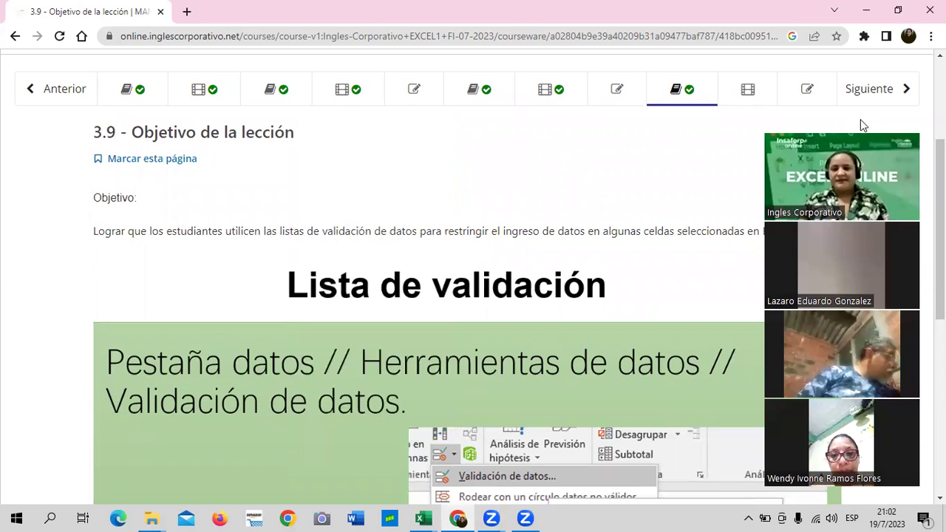
- Open the 3.8 Laboratorio quiz and scroll down through its questions on custom and built-in series
{"action": "left_click", "coordinate": [627, 104]}
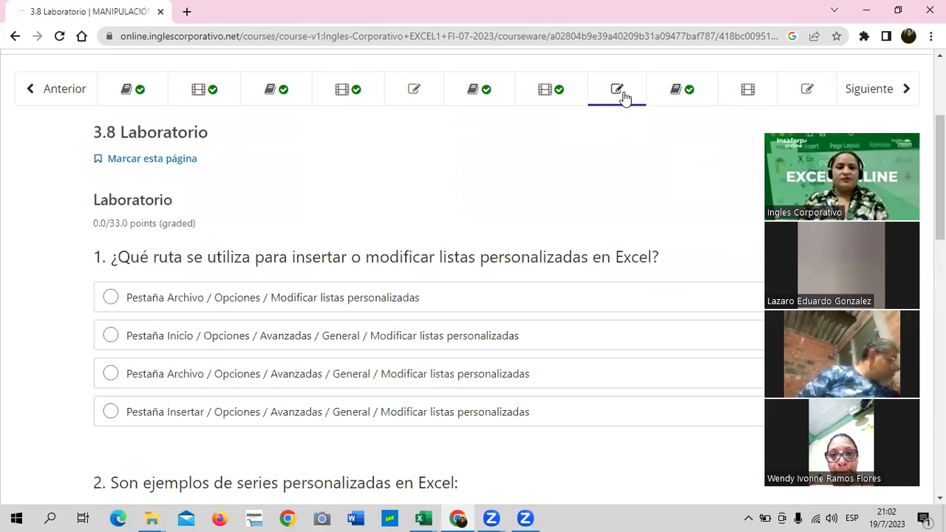
{"action": "scroll", "coordinate": [454, 313], "scroll_direction": "down", "scroll_amount": 1}
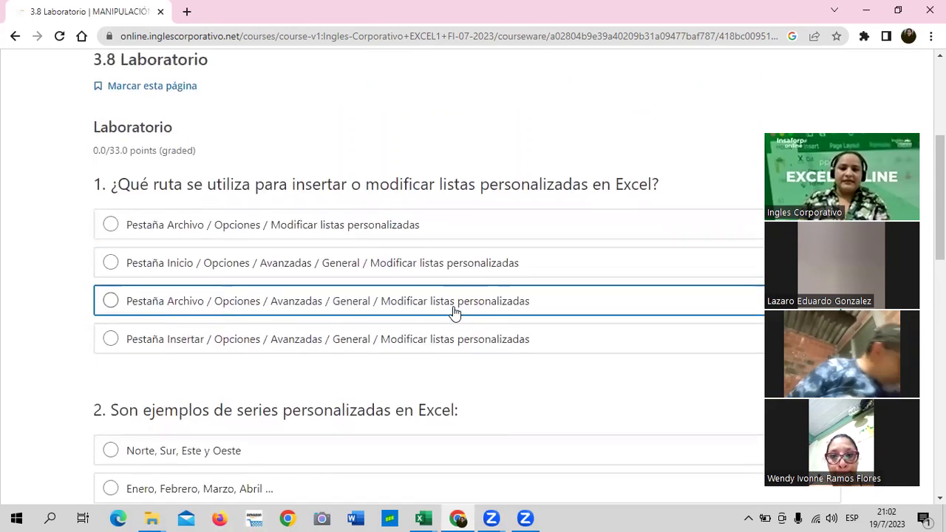
{"action": "scroll", "coordinate": [454, 313], "scroll_direction": "down", "scroll_amount": 2}
{"action": "scroll", "coordinate": [455, 312], "scroll_direction": "down", "scroll_amount": 5}
{"action": "scroll", "coordinate": [454, 313], "scroll_direction": "down", "scroll_amount": 1}
{"action": "scroll", "coordinate": [455, 313], "scroll_direction": "down", "scroll_amount": 2}
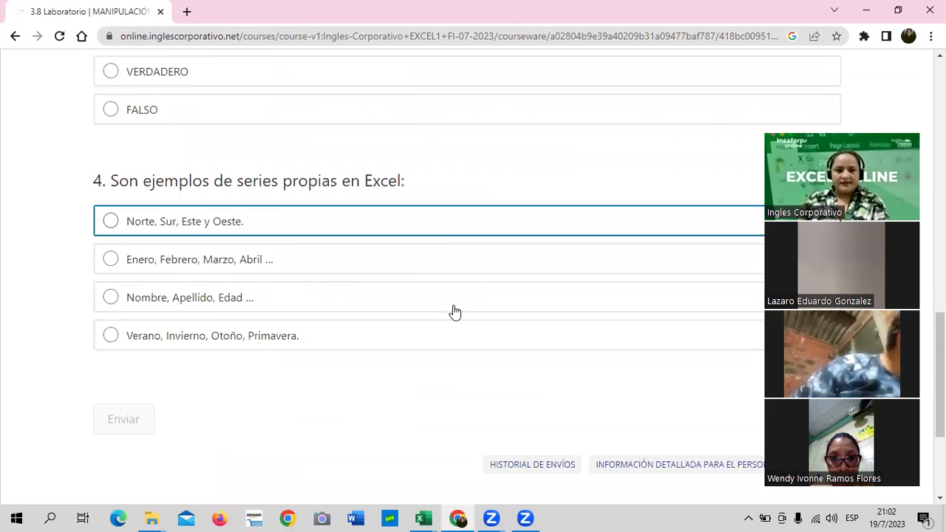
{"action": "scroll", "coordinate": [454, 312], "scroll_direction": "down", "scroll_amount": 2}
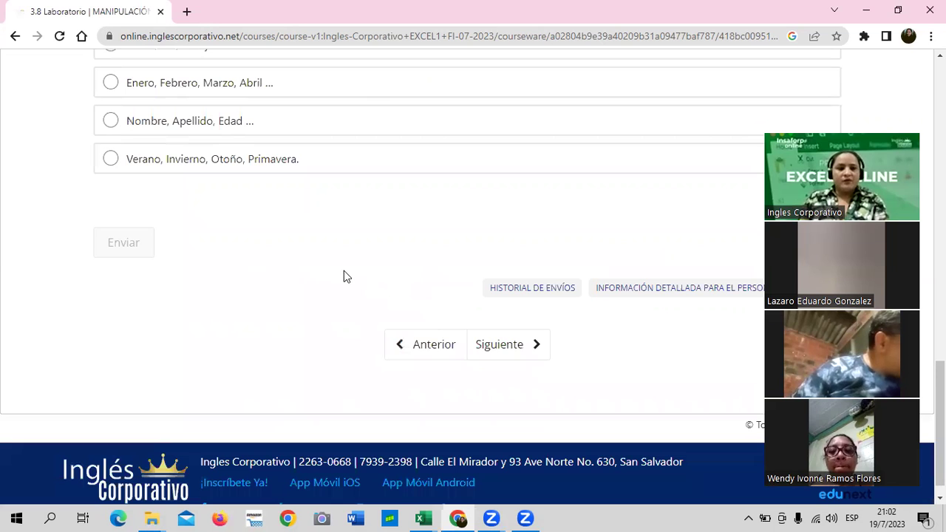
- Scroll back up to the quiz's opening question about custom lists
{"action": "scroll", "coordinate": [343, 274], "scroll_direction": "up", "scroll_amount": 2}
{"action": "scroll", "coordinate": [344, 273], "scroll_direction": "up", "scroll_amount": 2}
{"action": "scroll", "coordinate": [344, 273], "scroll_direction": "up", "scroll_amount": 3}
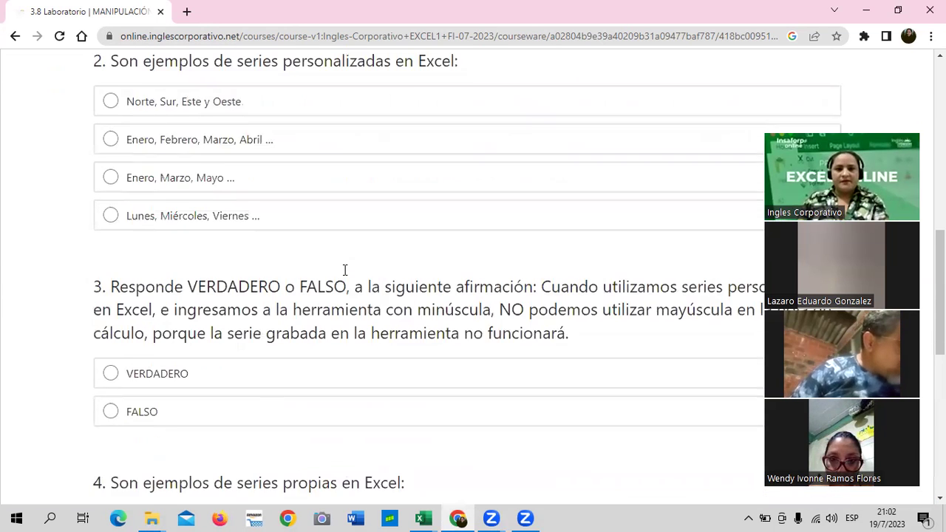
{"action": "scroll", "coordinate": [344, 274], "scroll_direction": "up", "scroll_amount": 1}
{"action": "scroll", "coordinate": [343, 274], "scroll_direction": "up", "scroll_amount": 1}
{"action": "scroll", "coordinate": [344, 274], "scroll_direction": "up", "scroll_amount": 2}
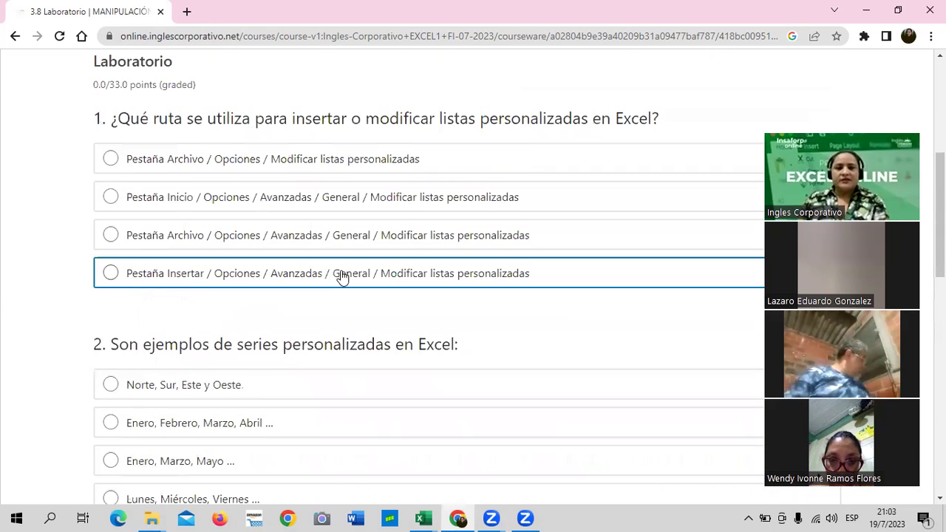
{"action": "scroll", "coordinate": [341, 275], "scroll_direction": "up", "scroll_amount": 2}
{"action": "scroll", "coordinate": [341, 275], "scroll_direction": "up", "scroll_amount": 1}
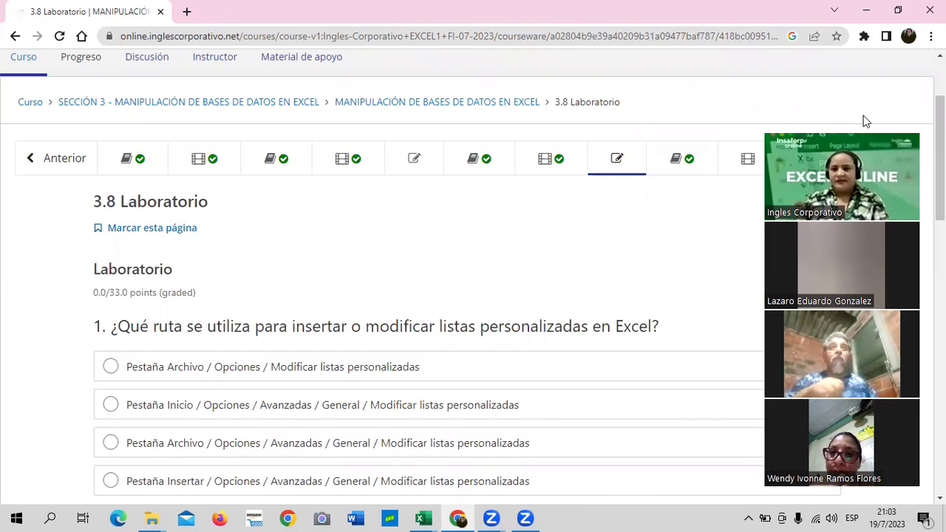
{"action": "left_click_drag", "start_coordinate": [863, 140], "coordinate": [852, 51]}
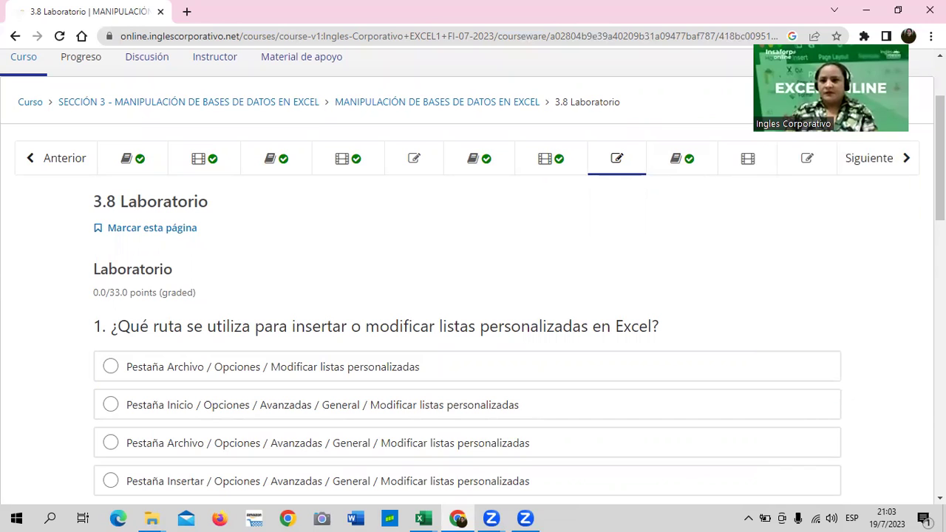
{"action": "left_click_drag", "start_coordinate": [847, 46], "coordinate": [860, 212]}
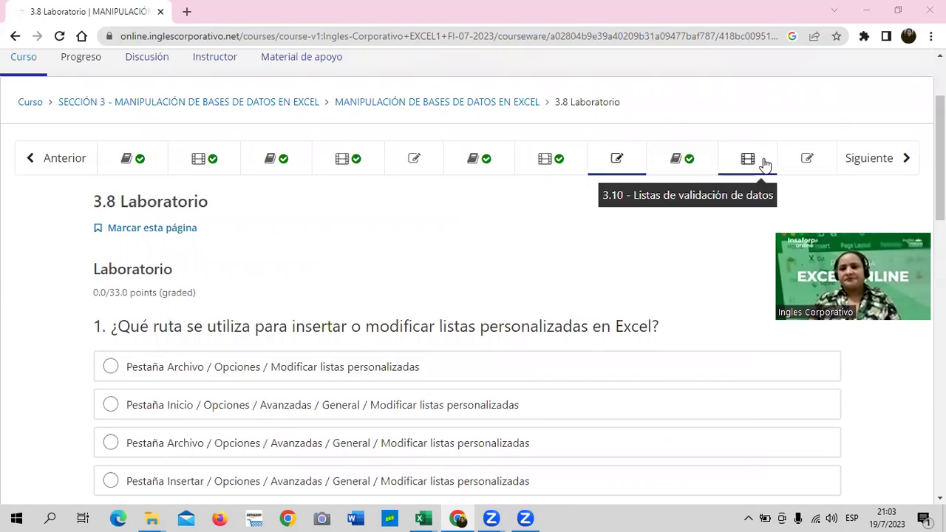
- Go to lesson 3.9 'Objetivo de la lección' and scroll through its content
{"action": "left_click", "coordinate": [704, 164]}
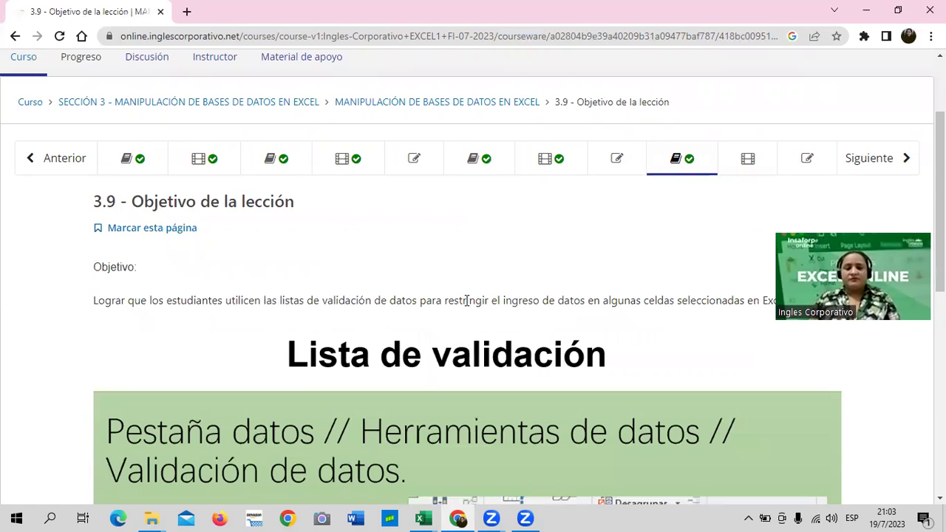
{"action": "scroll", "coordinate": [466, 300], "scroll_direction": "down", "scroll_amount": 3}
{"action": "scroll", "coordinate": [461, 302], "scroll_direction": "down", "scroll_amount": 4}
{"action": "scroll", "coordinate": [459, 304], "scroll_direction": "up", "scroll_amount": 2}
{"action": "scroll", "coordinate": [458, 308], "scroll_direction": "up", "scroll_amount": 2}
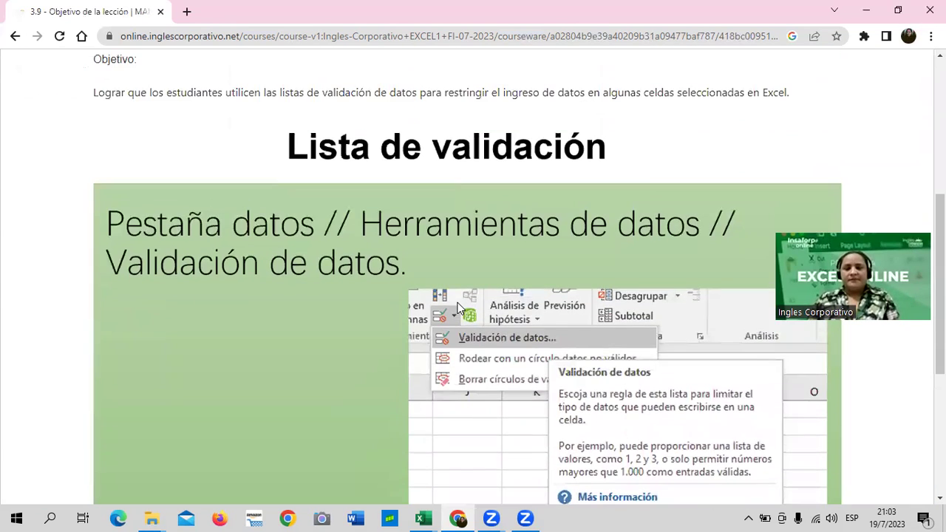
{"action": "scroll", "coordinate": [457, 308], "scroll_direction": "down", "scroll_amount": 2}
{"action": "scroll", "coordinate": [457, 308], "scroll_direction": "up", "scroll_amount": 2}
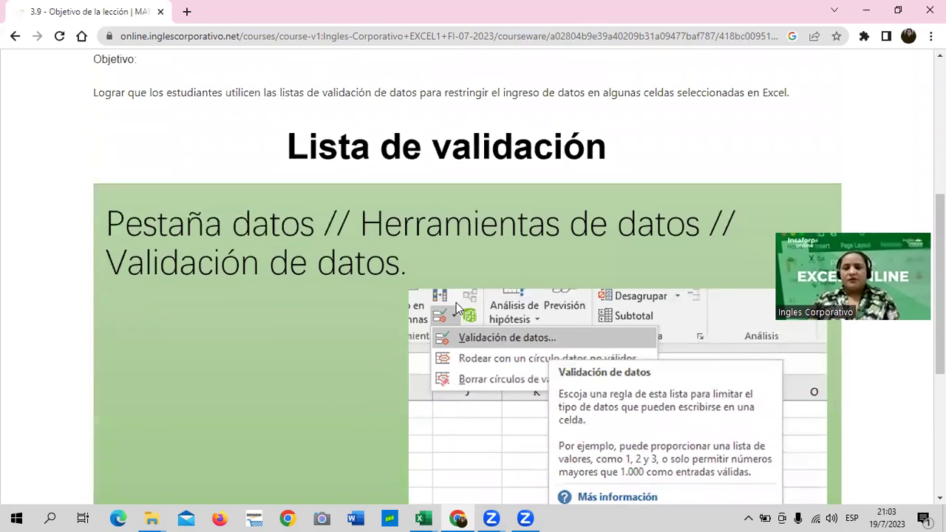
{"action": "scroll", "coordinate": [455, 302], "scroll_direction": "down", "scroll_amount": 1}
{"action": "scroll", "coordinate": [456, 302], "scroll_direction": "up", "scroll_amount": 2}
{"action": "scroll", "coordinate": [456, 303], "scroll_direction": "up", "scroll_amount": 2}
{"action": "scroll", "coordinate": [453, 304], "scroll_direction": "up", "scroll_amount": 1}
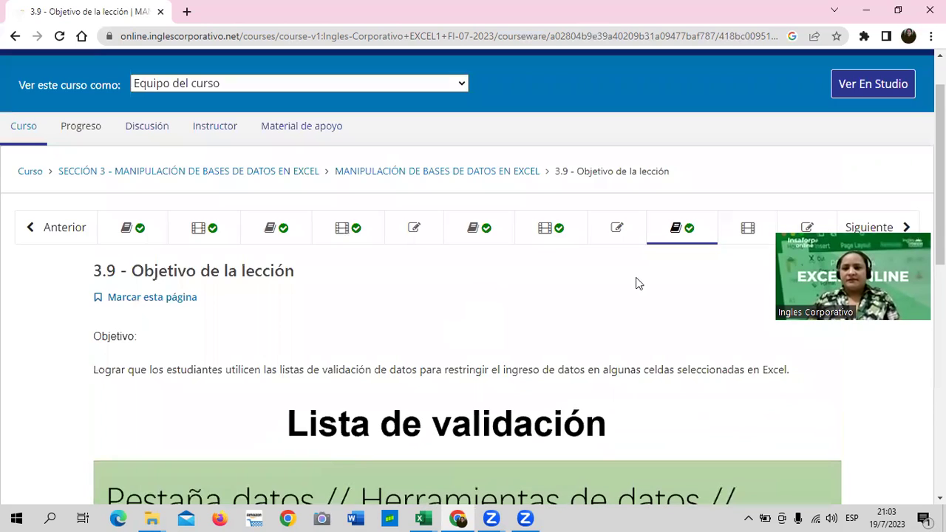
{"action": "scroll", "coordinate": [639, 284], "scroll_direction": "down", "scroll_amount": 1}
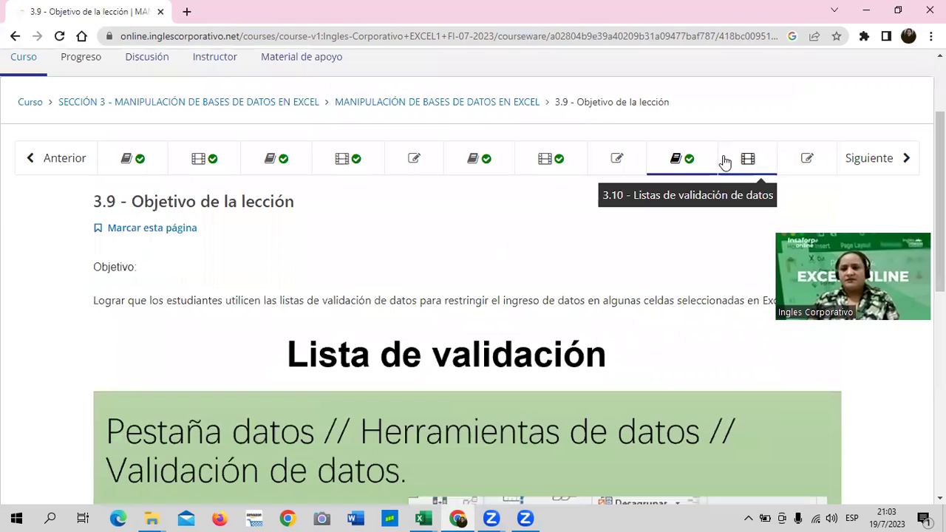
- Open lesson 3.10 'Listas de validación de datos' and bring its embedded video into view
{"action": "left_click", "coordinate": [724, 162]}
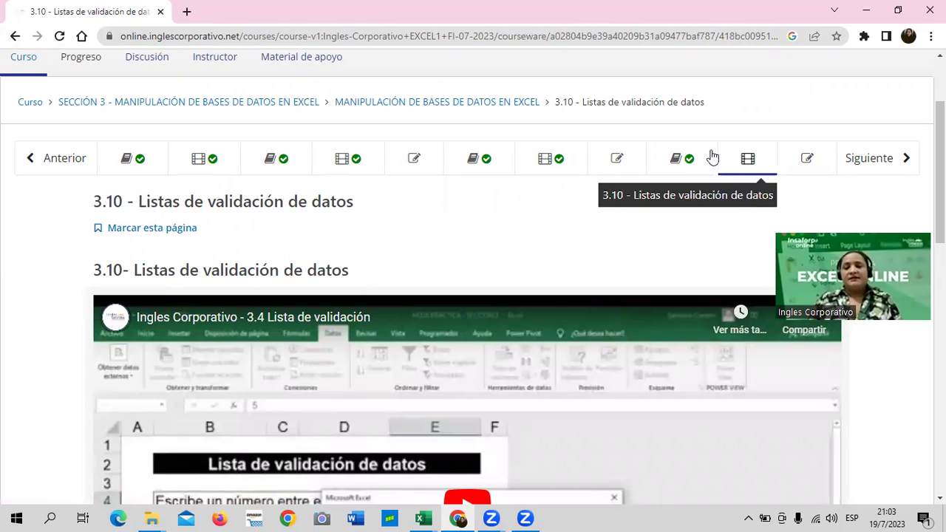
{"action": "left_click", "coordinate": [703, 159]}
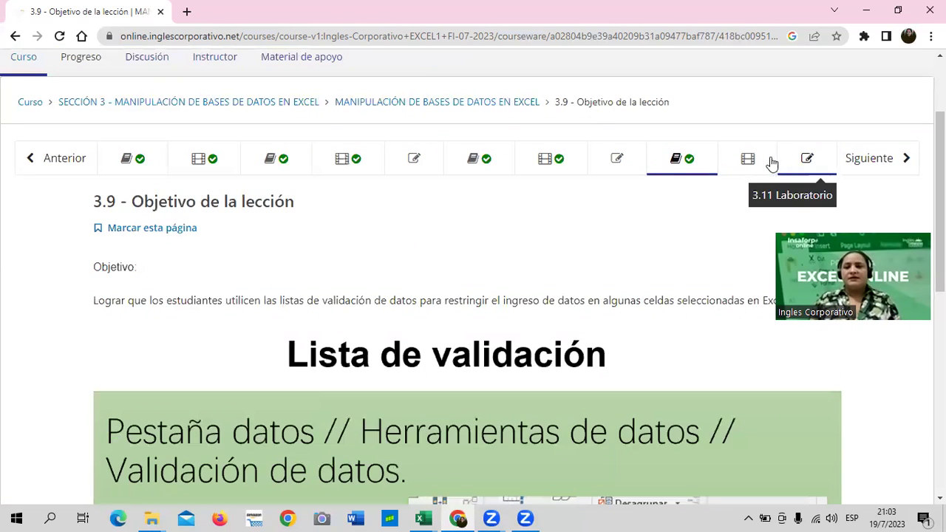
{"action": "left_click", "coordinate": [733, 164]}
{"action": "scroll", "coordinate": [384, 333], "scroll_direction": "down", "scroll_amount": 3}
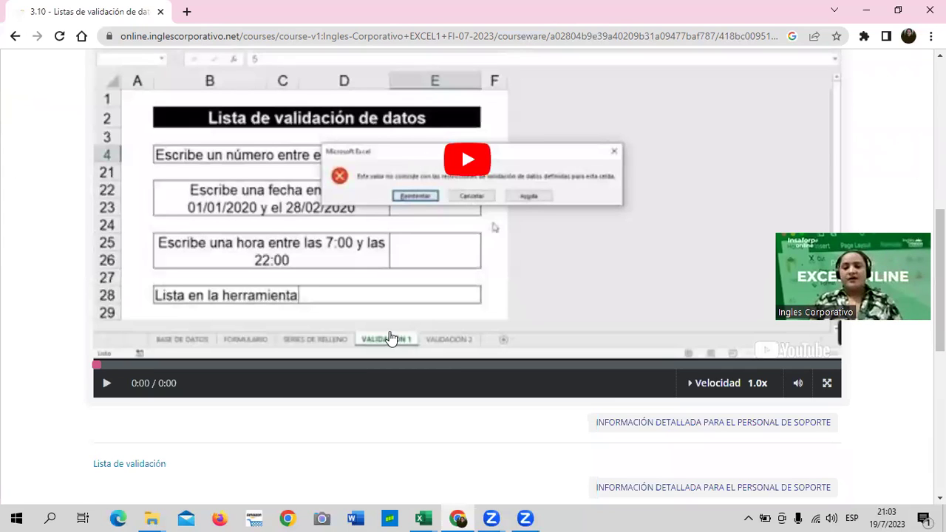
{"action": "scroll", "coordinate": [555, 297], "scroll_direction": "up", "scroll_amount": 1}
{"action": "scroll", "coordinate": [555, 295], "scroll_direction": "up", "scroll_amount": 1}
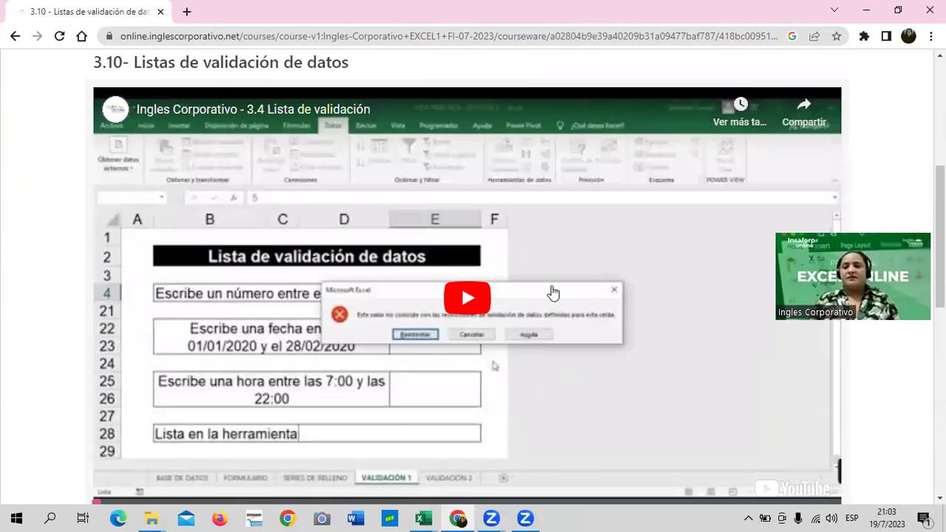
{"action": "scroll", "coordinate": [552, 291], "scroll_direction": "up", "scroll_amount": 1}
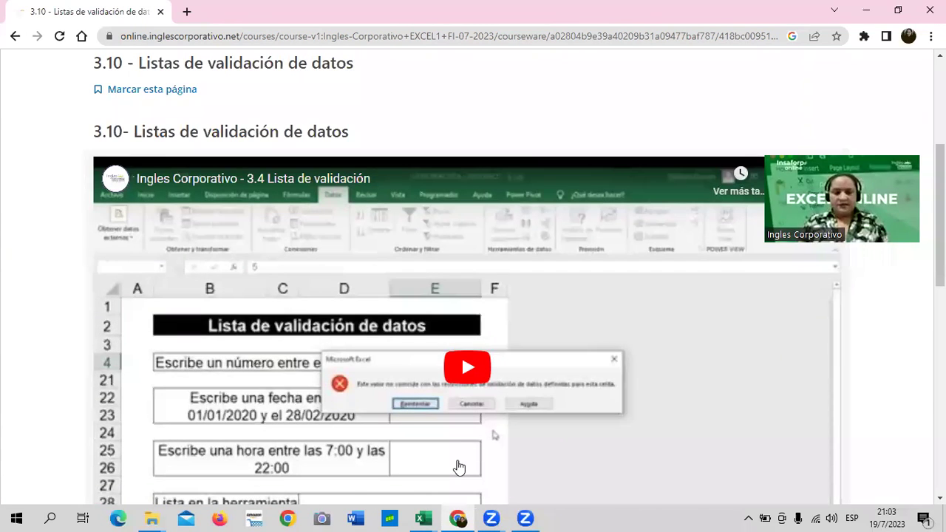
{"action": "mouse_move", "coordinate": [423, 518]}
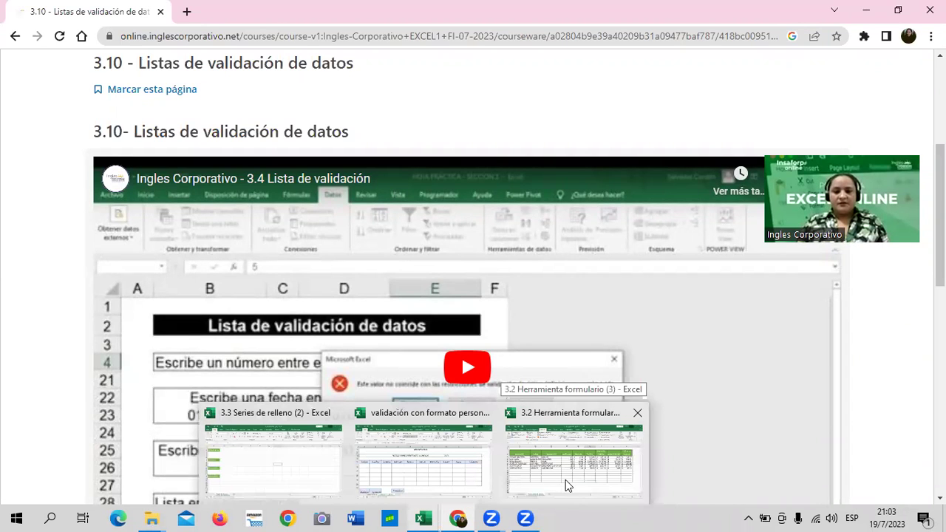
- Switch to the 'validación con formato personalizado' workbook and browse its sheets, ending on Complementario
{"action": "left_click", "coordinate": [453, 468]}
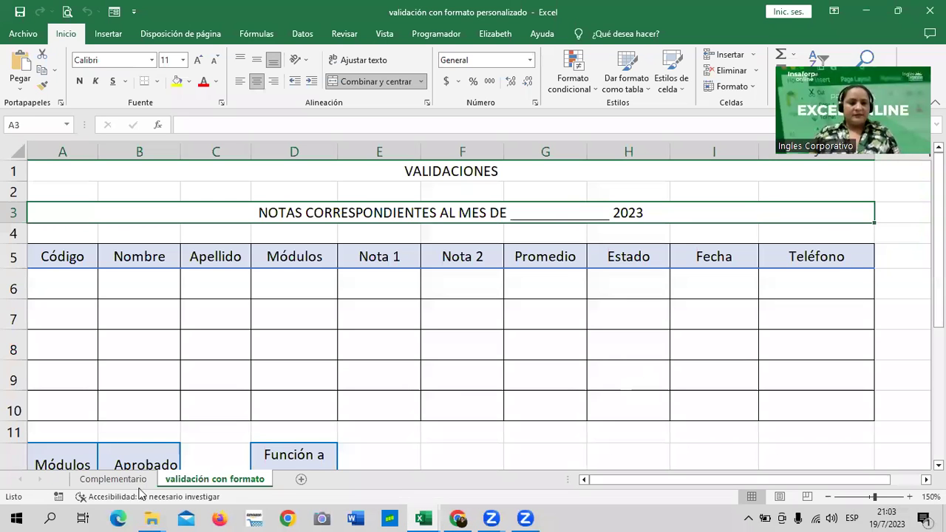
{"action": "key", "text": "ctrl+Page_Up"}
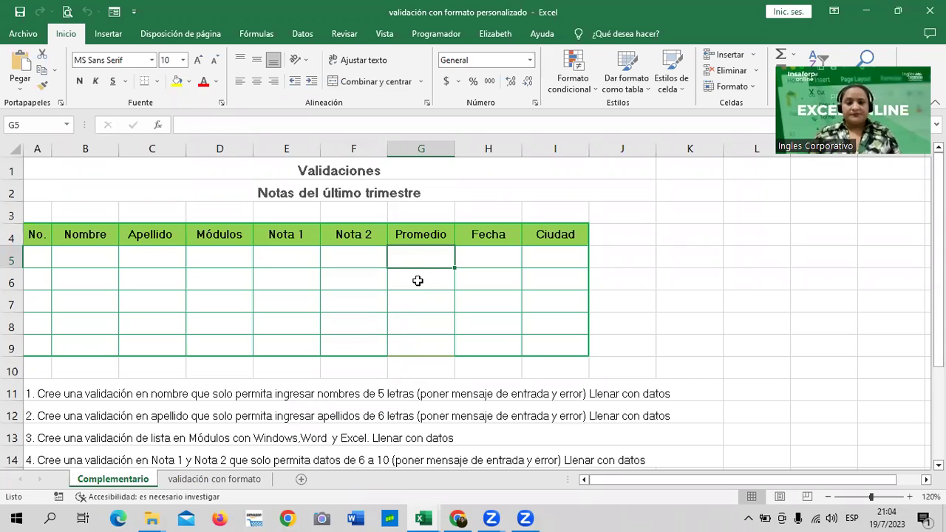
{"action": "left_click", "coordinate": [240, 481]}
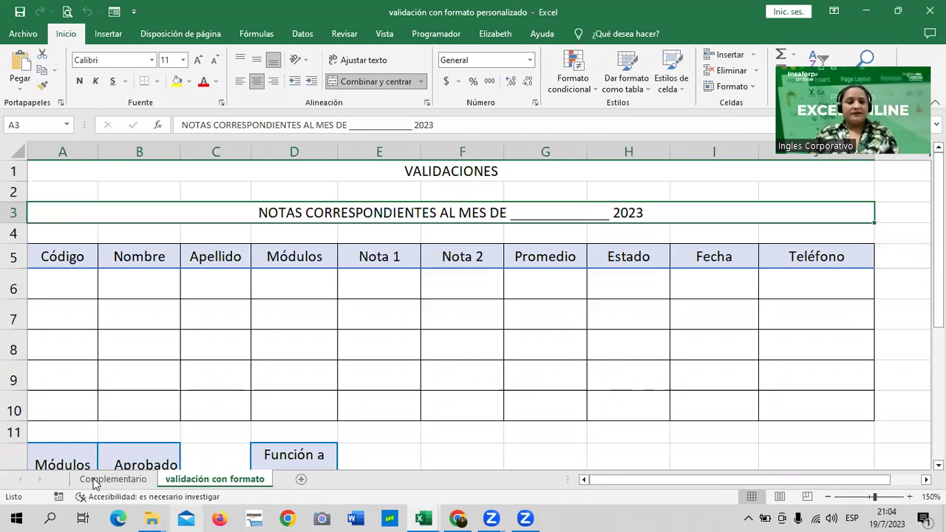
{"action": "scroll", "coordinate": [390, 372], "scroll_direction": "down", "scroll_amount": 1}
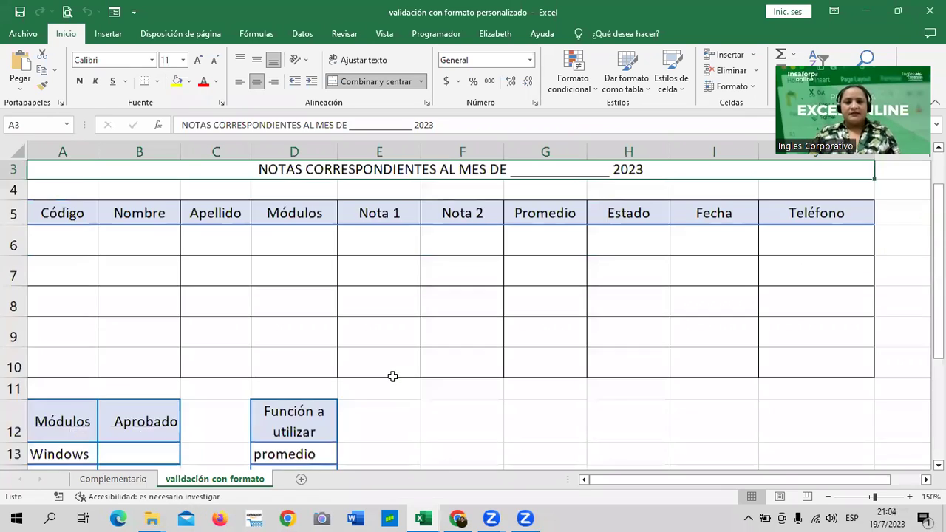
{"action": "scroll", "coordinate": [390, 375], "scroll_direction": "up", "scroll_amount": 1}
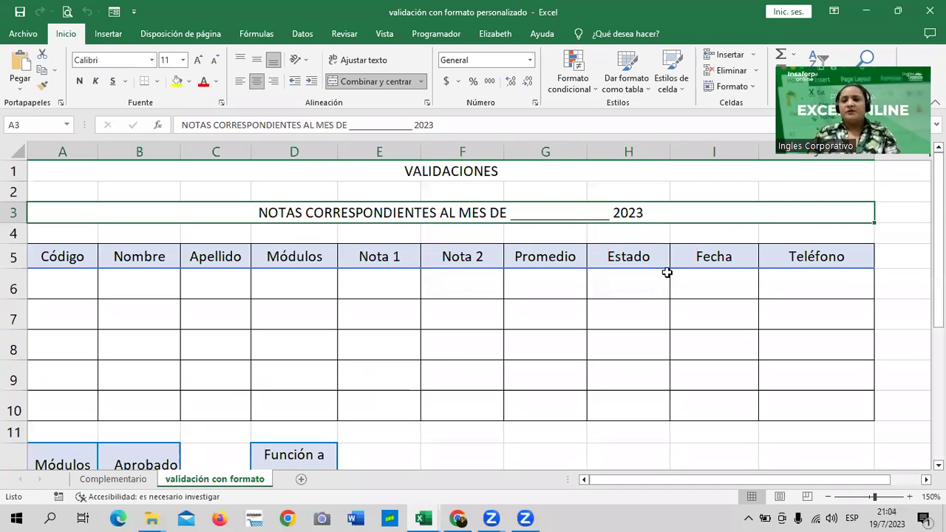
{"action": "left_click", "coordinate": [795, 283]}
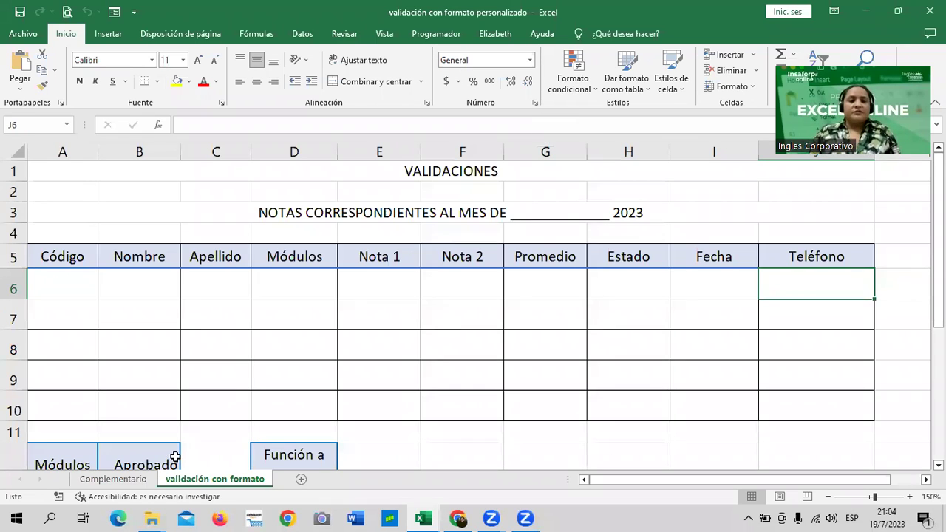
{"action": "scroll", "coordinate": [130, 465], "scroll_direction": "down", "scroll_amount": 2}
{"action": "key", "text": "ctrl+Page_Up"}
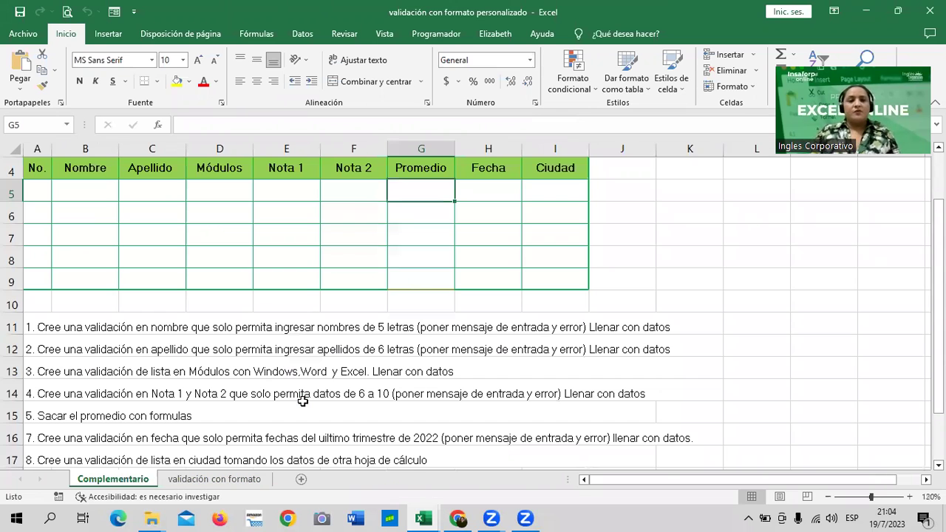
{"action": "scroll", "coordinate": [288, 399], "scroll_direction": "down", "scroll_amount": 2}
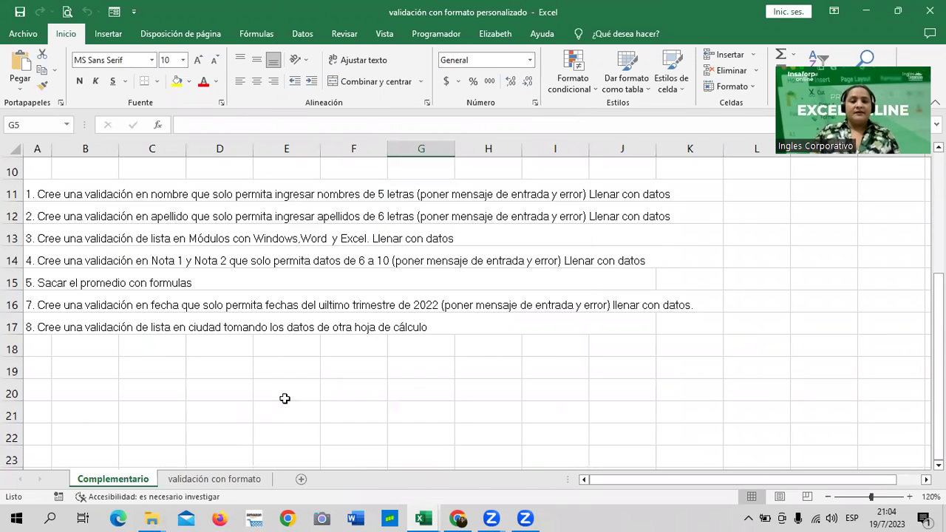
{"action": "scroll", "coordinate": [280, 397], "scroll_direction": "up", "scroll_amount": 2}
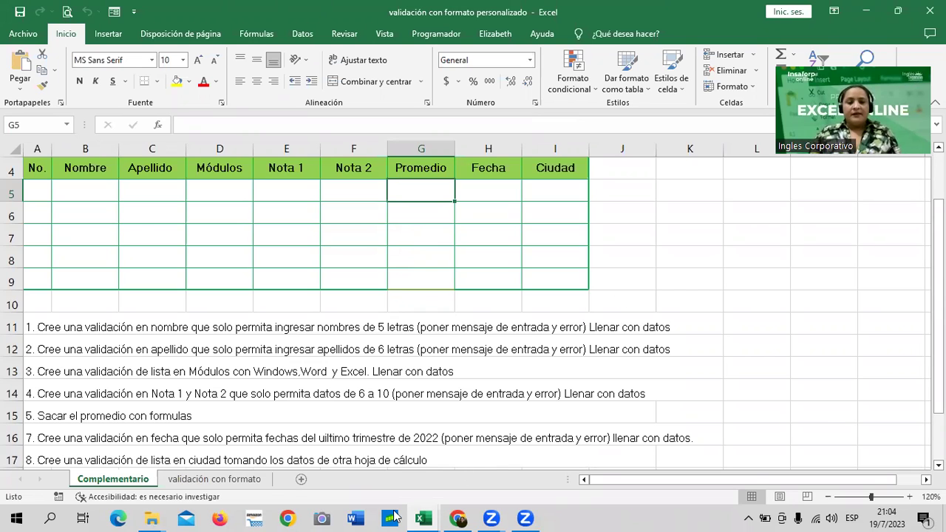
{"action": "mouse_move", "coordinate": [422, 518]}
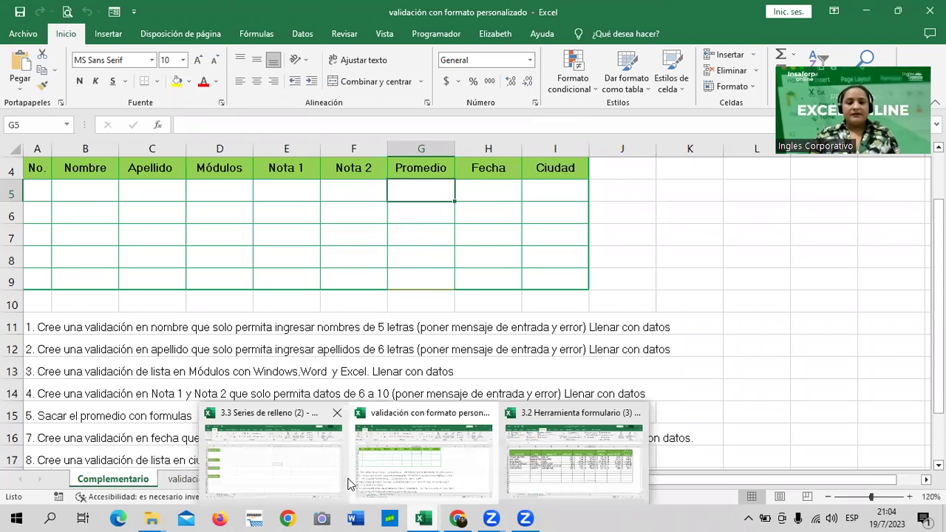
- Return to the Chrome lesson 3.10 page and scroll down to its video
{"action": "left_click", "coordinate": [300, 464]}
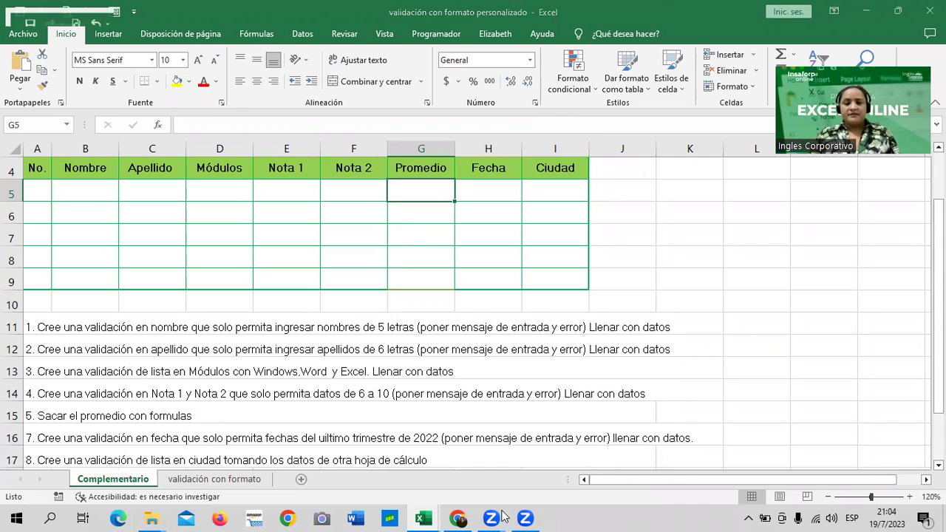
{"action": "key", "text": "alt+Tab"}
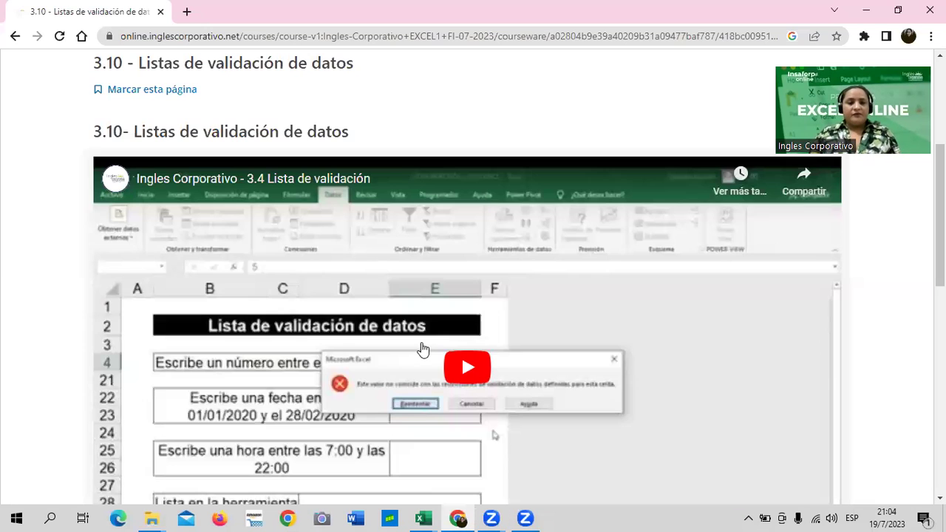
{"action": "scroll", "coordinate": [306, 289], "scroll_direction": "down", "scroll_amount": 2}
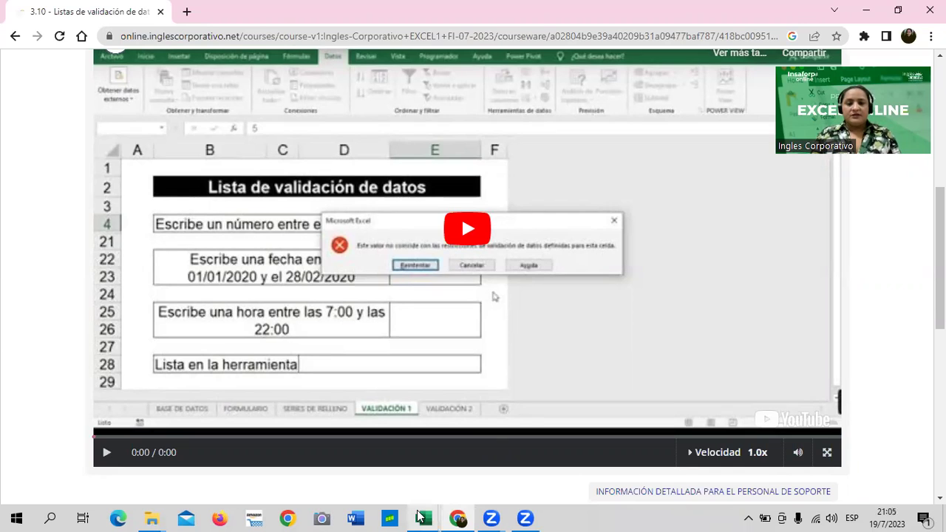
- In the Series de relleno workbook, insert two blank rows at rows 4–5 under NUMERICA
{"action": "mouse_move", "coordinate": [423, 518]}
{"action": "left_click", "coordinate": [289, 472]}
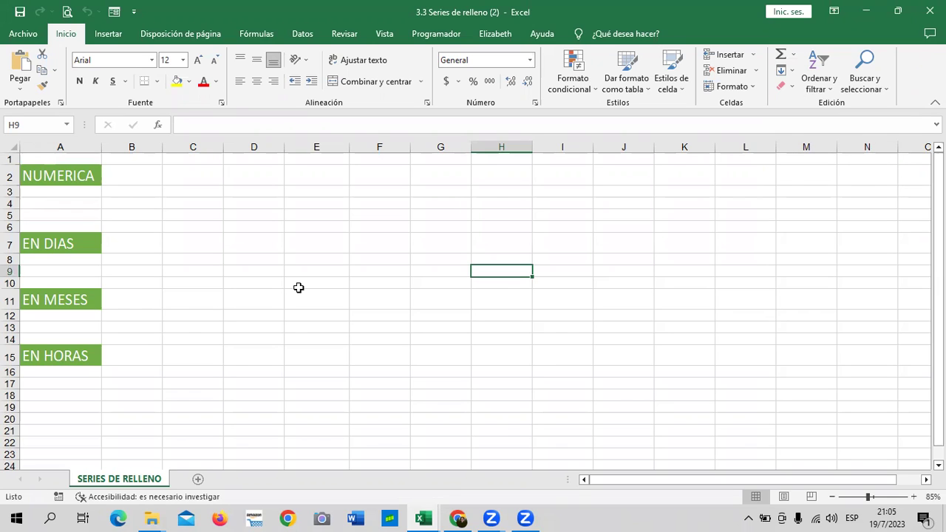
{"action": "left_click_drag", "start_coordinate": [6, 203], "coordinate": [6, 213]}
{"action": "right_click", "coordinate": [6, 210]}
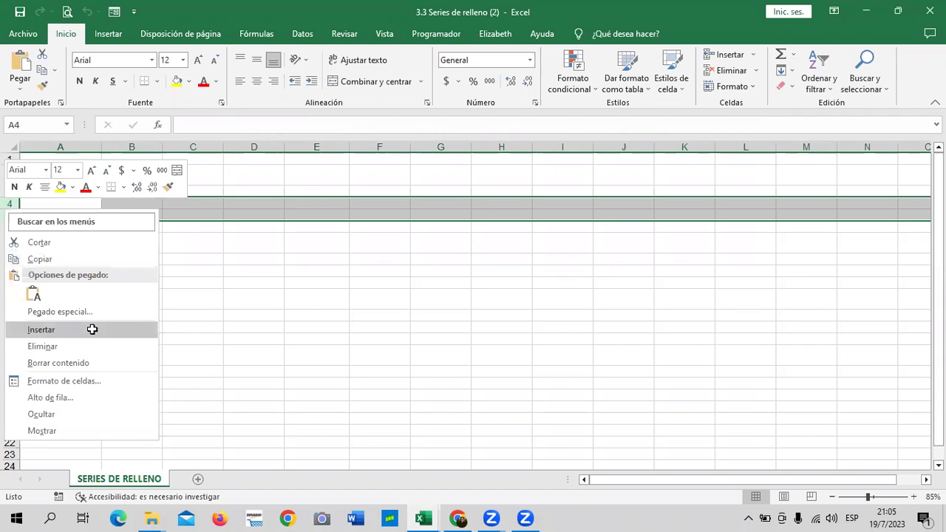
{"action": "left_click", "coordinate": [41, 330]}
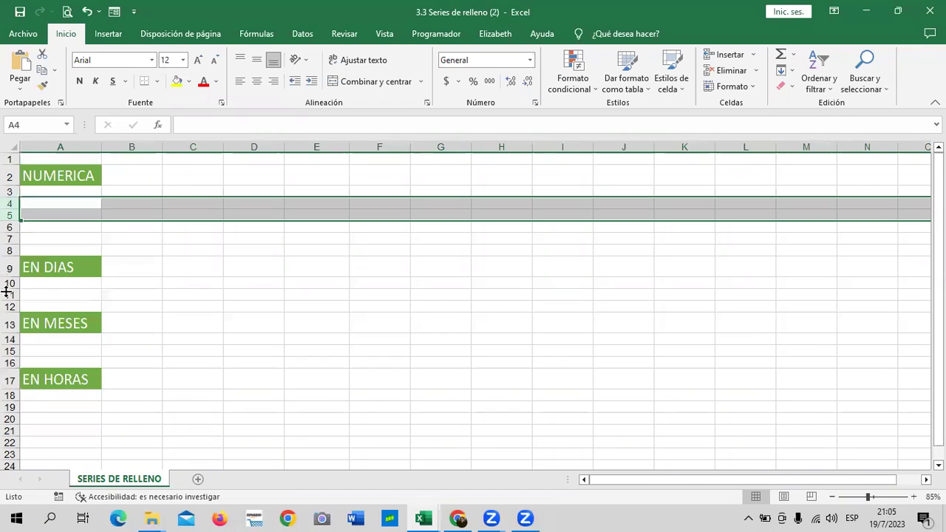
- Insert two blank rows at rows 11–12 above EN MESES, undoing an accidental deletion first
{"action": "left_click_drag", "start_coordinate": [10, 294], "coordinate": [7, 304]}
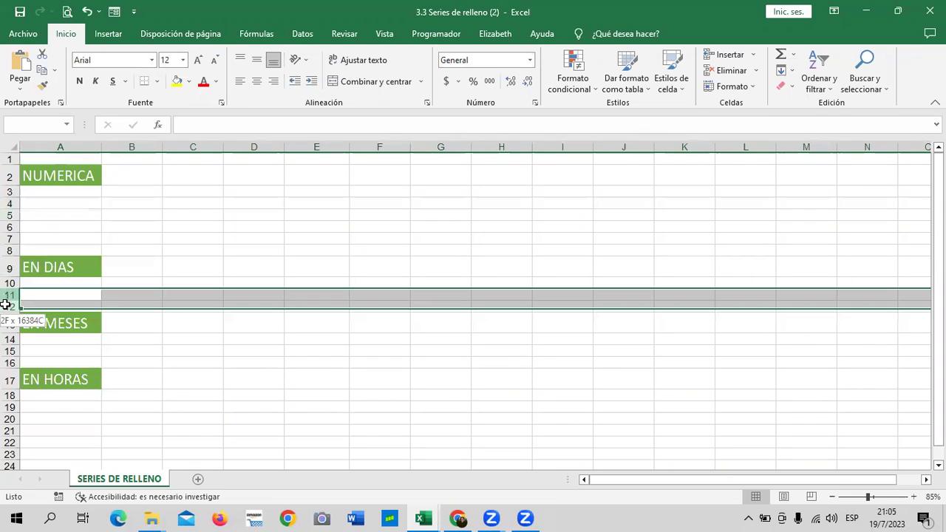
{"action": "right_click", "coordinate": [8, 301]}
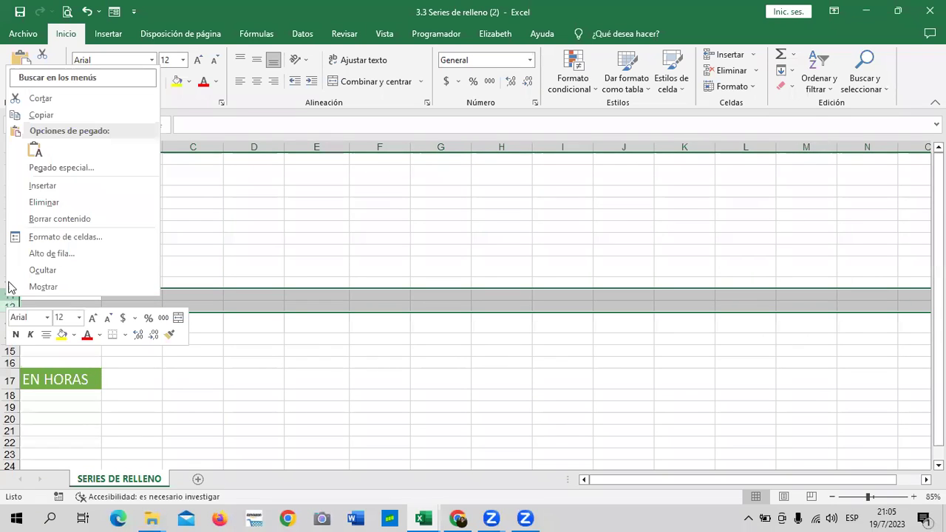
{"action": "left_click", "coordinate": [72, 202]}
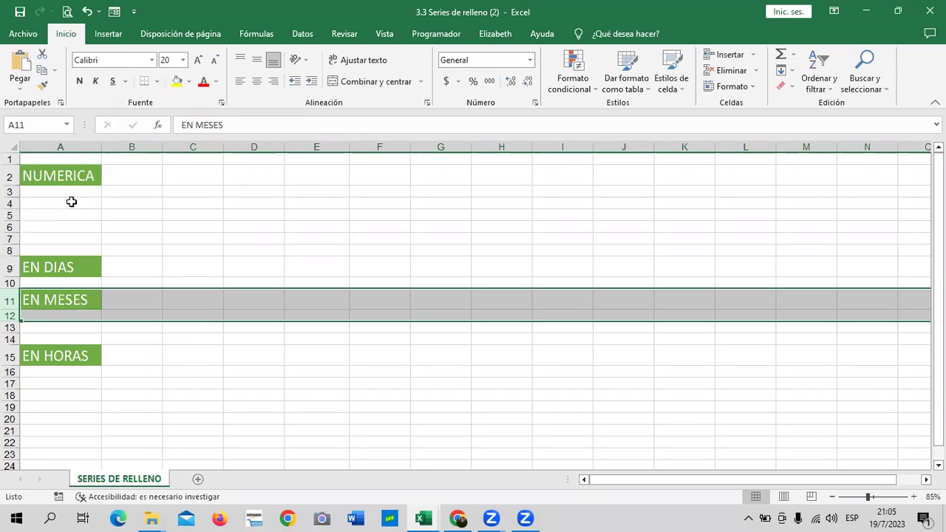
{"action": "key", "text": "ctrl+z"}
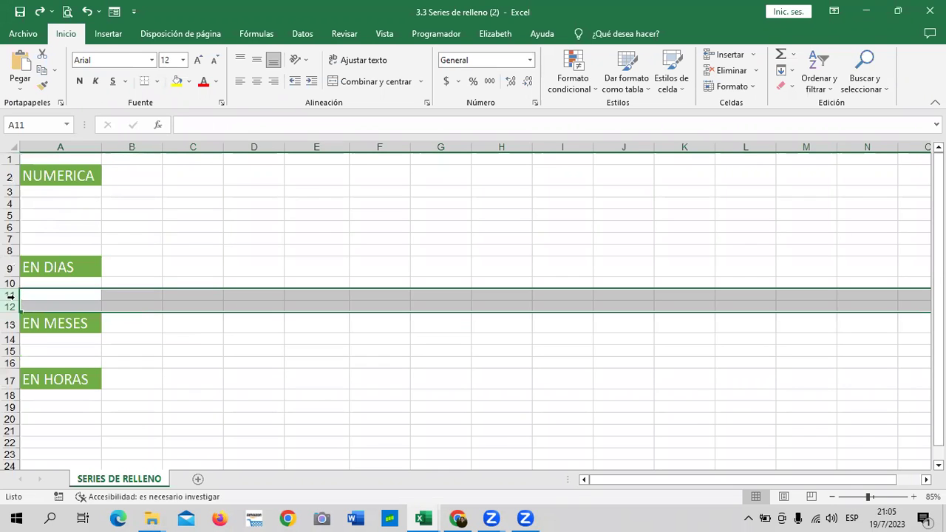
{"action": "right_click", "coordinate": [13, 302]}
{"action": "left_click", "coordinate": [94, 186]}
{"action": "left_click", "coordinate": [201, 376]}
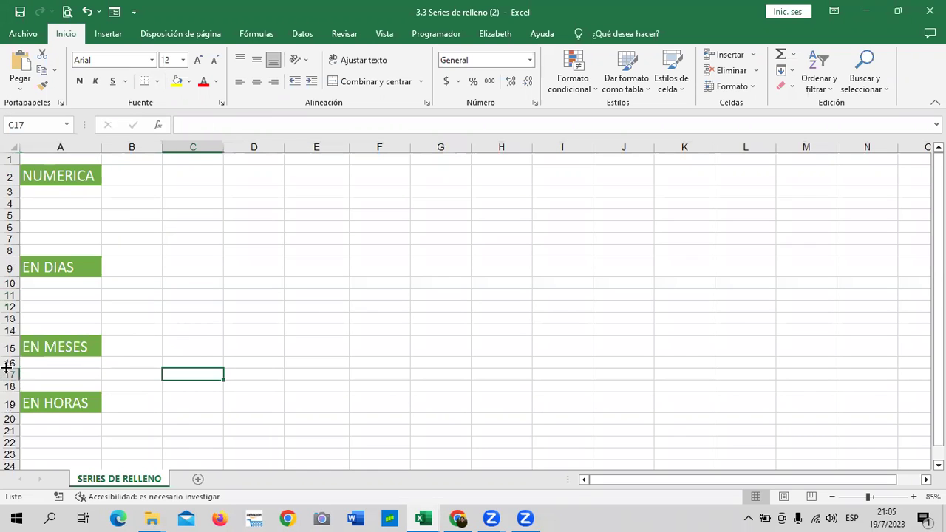
- Insert two blank rows at rows 16–17 under EN MESES
{"action": "left_click", "coordinate": [74, 174]}
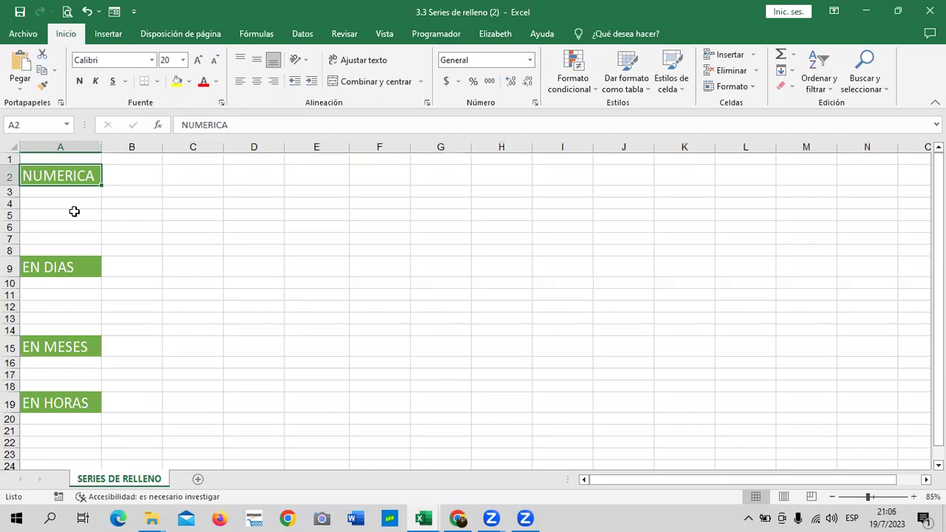
{"action": "left_click", "coordinate": [61, 266]}
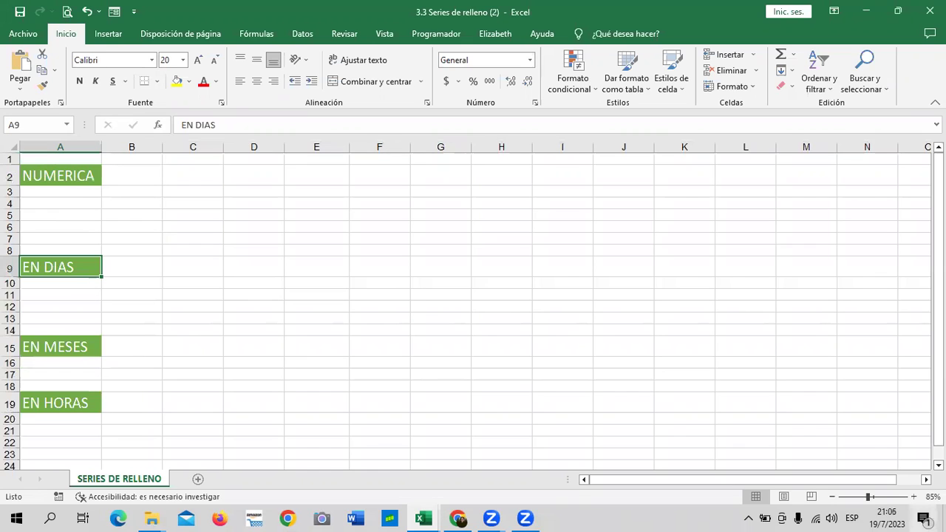
{"action": "left_click", "coordinate": [832, 498]}
{"action": "left_click", "coordinate": [831, 497]}
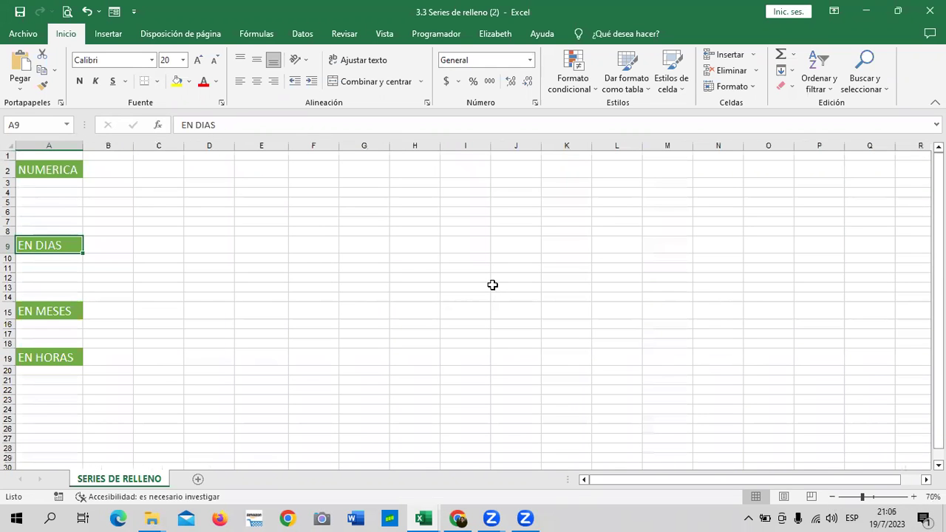
{"action": "left_click", "coordinate": [914, 497]}
{"action": "left_click", "coordinate": [238, 349]}
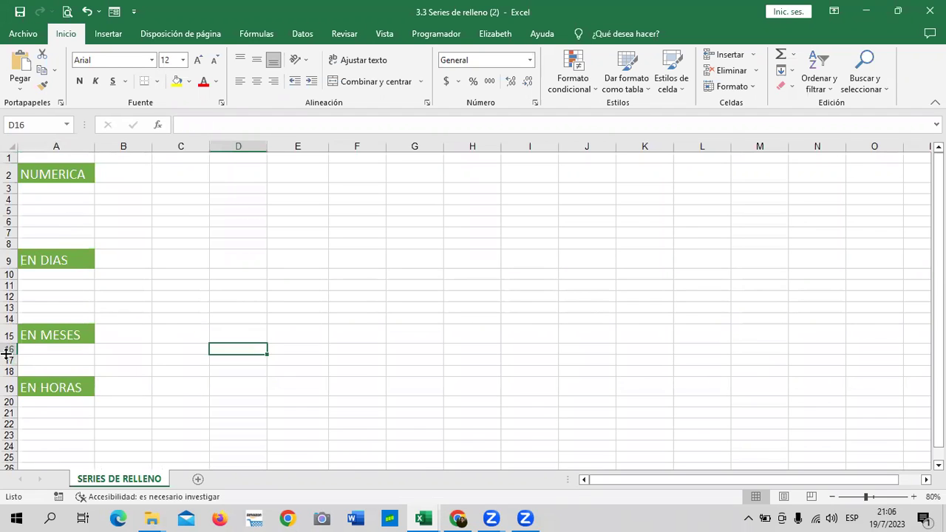
{"action": "left_click", "coordinate": [96, 360]}
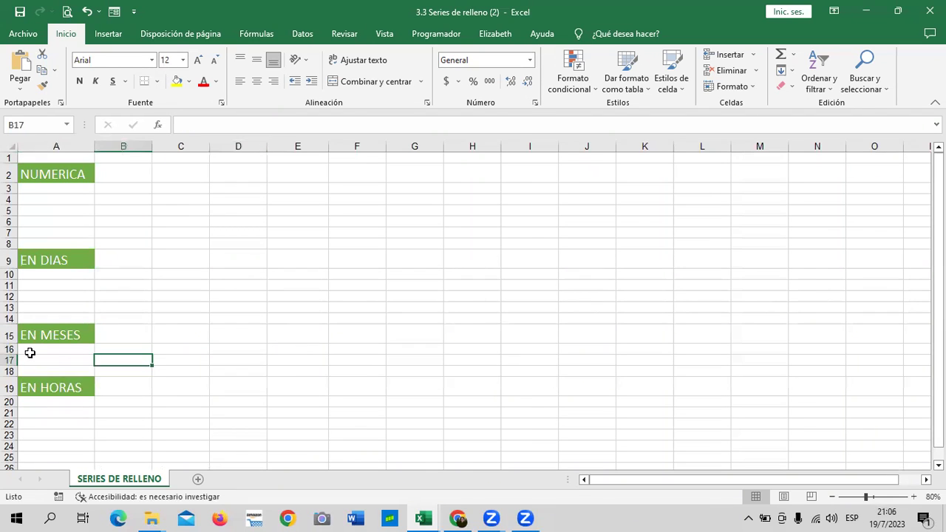
{"action": "left_click", "coordinate": [11, 358]}
{"action": "right_click", "coordinate": [11, 359]}
{"action": "left_click", "coordinate": [52, 244]}
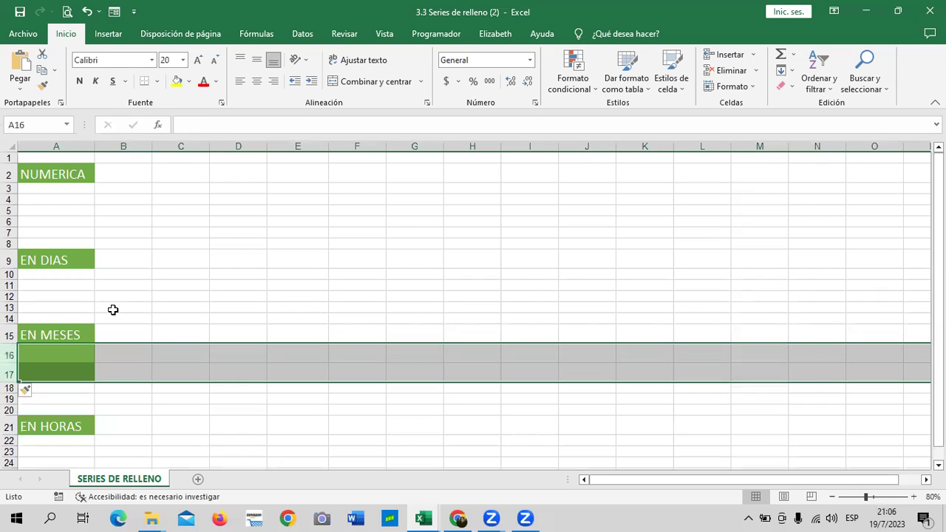
- Clear the green fill from the inserted rows with Borrar formato
{"action": "left_click", "coordinate": [157, 407]}
{"action": "left_click", "coordinate": [28, 390]}
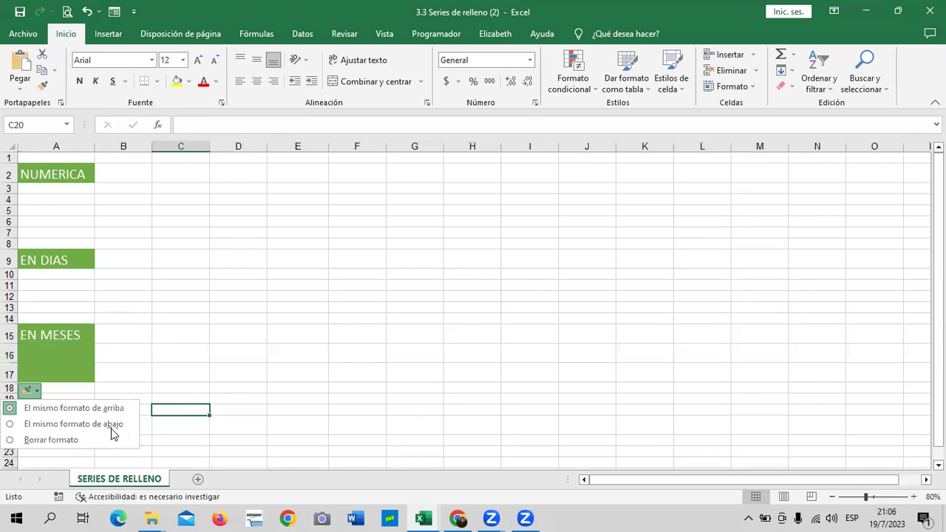
{"action": "left_click", "coordinate": [104, 436]}
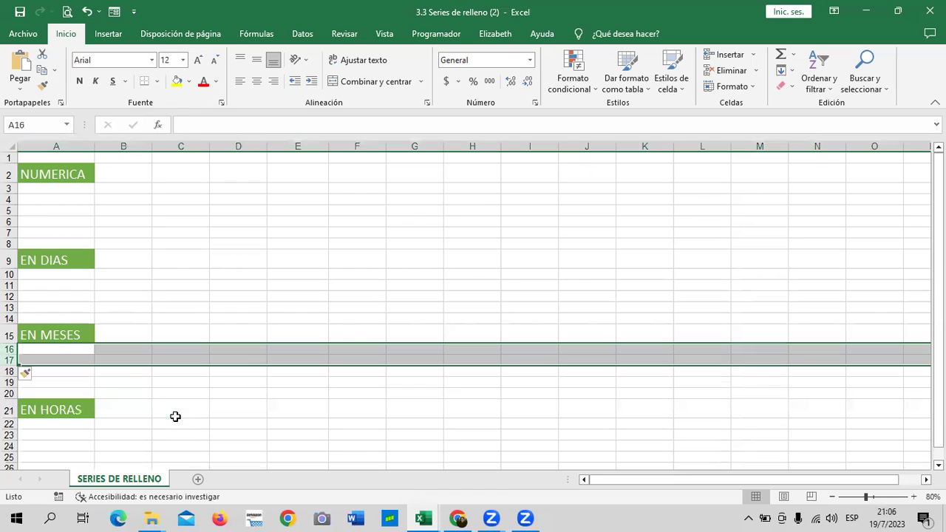
{"action": "scroll", "coordinate": [212, 367], "scroll_direction": "down", "scroll_amount": 1}
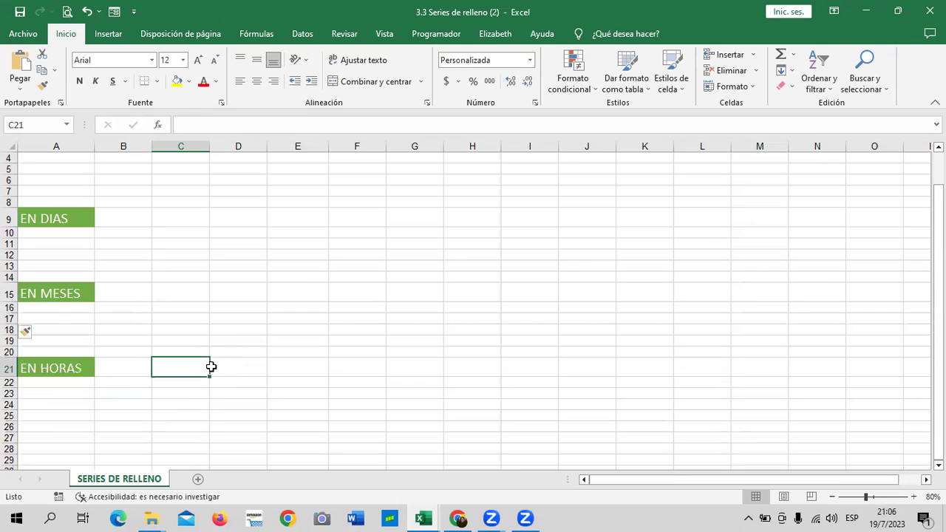
{"action": "scroll", "coordinate": [232, 329], "scroll_direction": "up", "scroll_amount": 1}
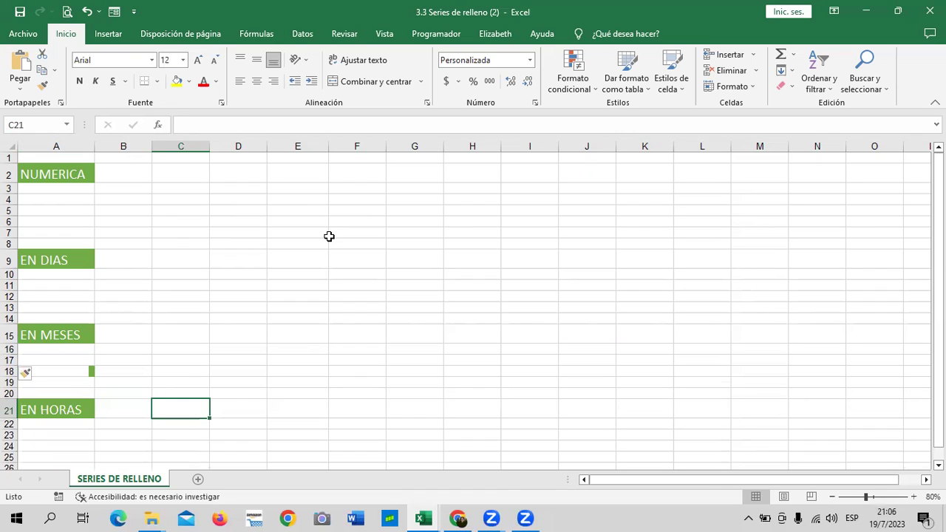
{"action": "left_click", "coordinate": [146, 181]}
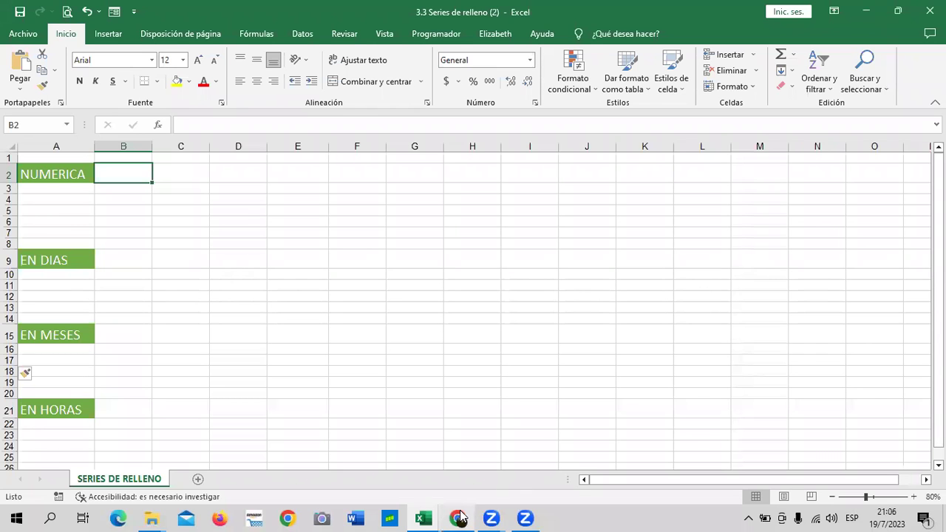
- In Chrome, browse lessons 3.6 and 3.7 Series de relleno, ending on the 3.6 objective page
{"action": "mouse_move", "coordinate": [457, 518]}
{"action": "left_click", "coordinate": [466, 477]}
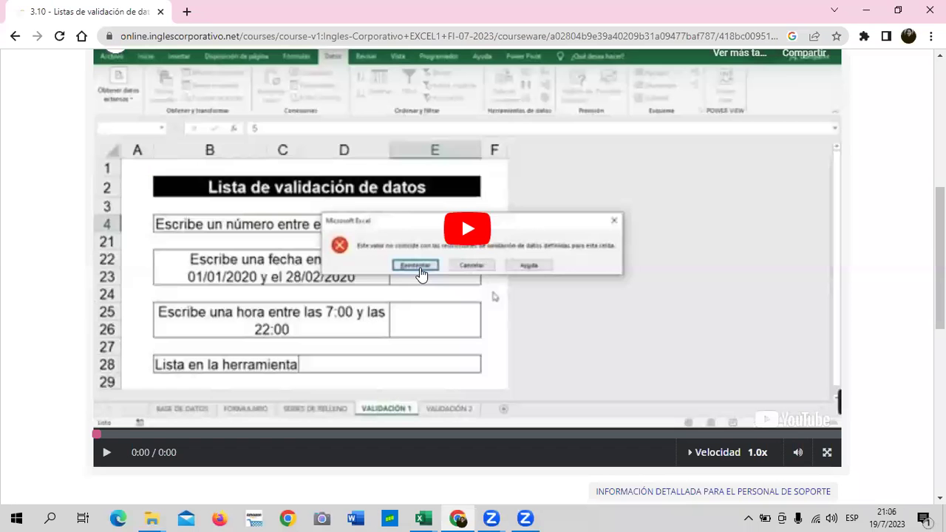
{"action": "scroll", "coordinate": [421, 266], "scroll_direction": "up", "scroll_amount": 3}
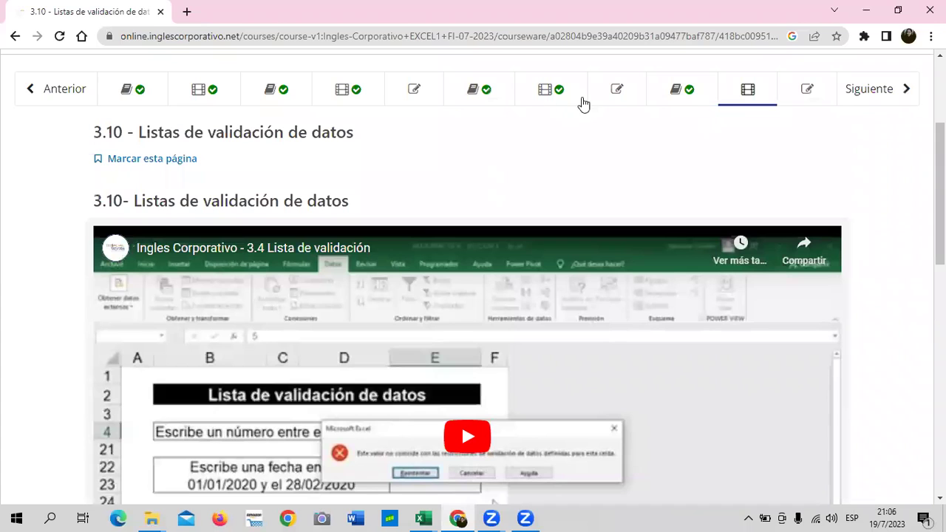
{"action": "left_click", "coordinate": [505, 90]}
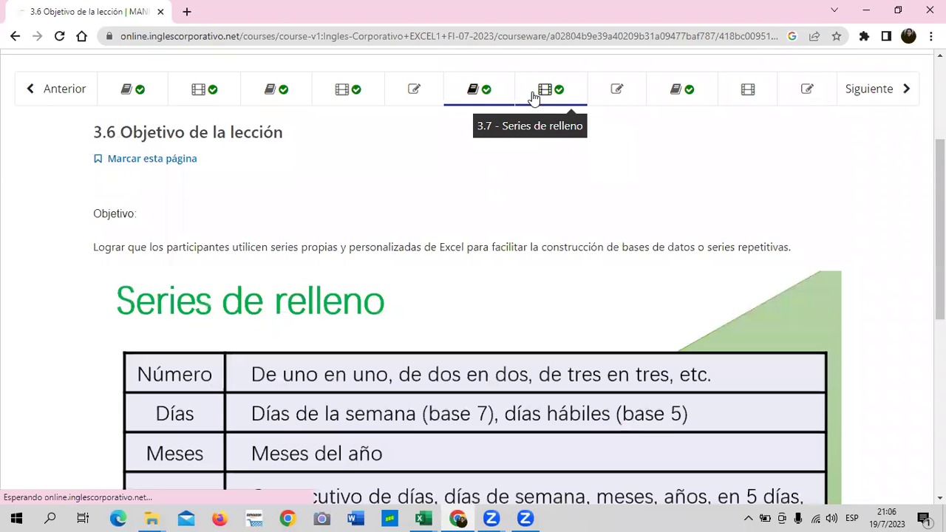
{"action": "left_click", "coordinate": [533, 99]}
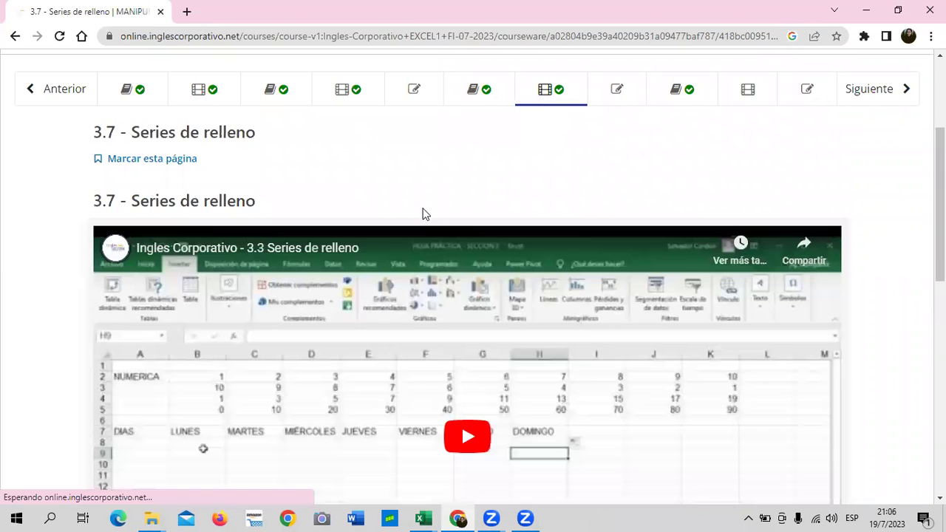
{"action": "scroll", "coordinate": [318, 227], "scroll_direction": "down", "scroll_amount": 2}
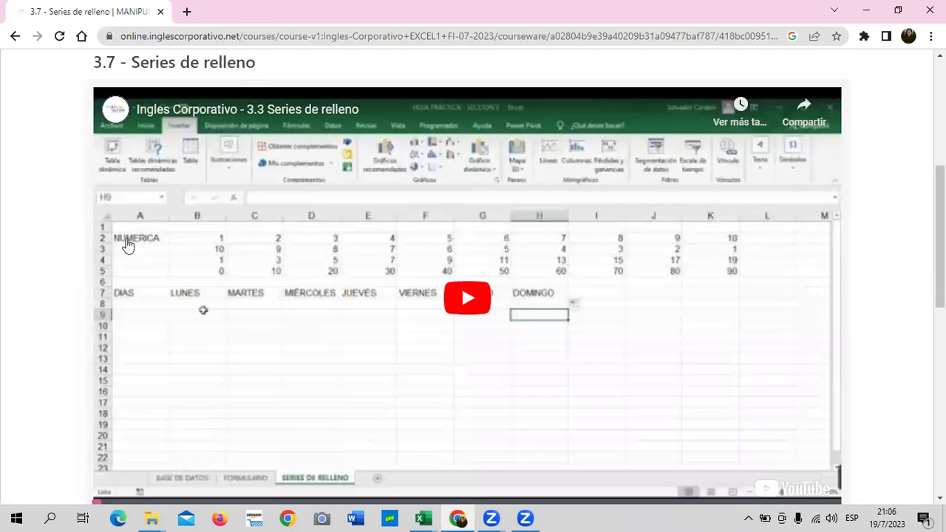
{"action": "scroll", "coordinate": [188, 335], "scroll_direction": "up", "scroll_amount": 1}
{"action": "scroll", "coordinate": [233, 337], "scroll_direction": "down", "scroll_amount": 1}
{"action": "scroll", "coordinate": [284, 320], "scroll_direction": "up", "scroll_amount": 2}
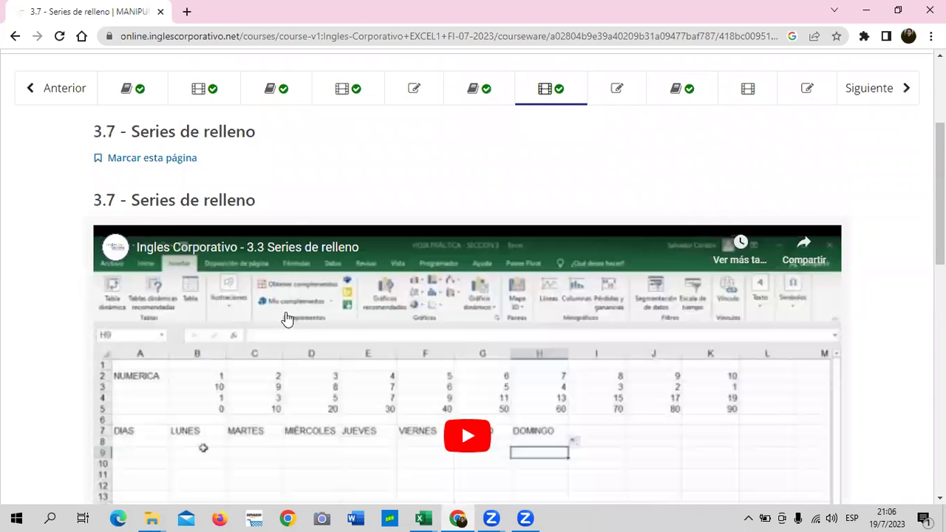
{"action": "left_click", "coordinate": [498, 93]}
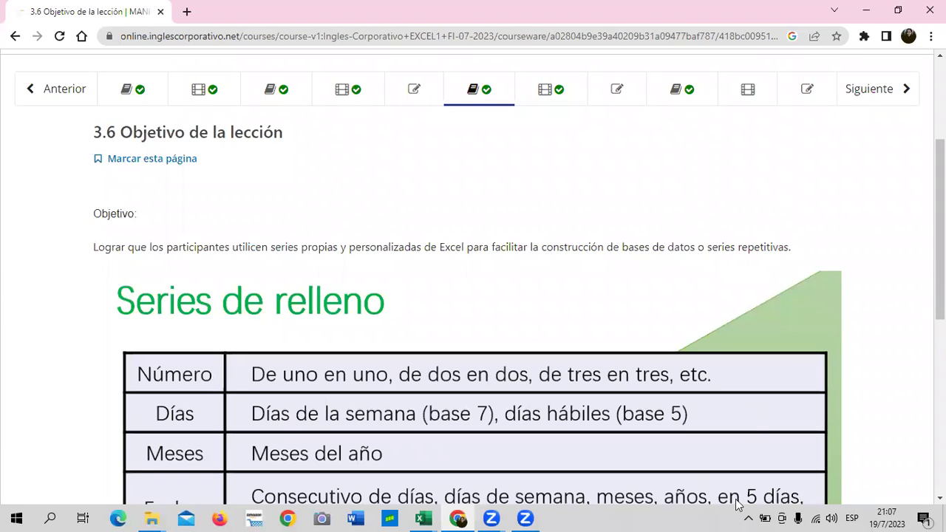
- Study the lesson's Series de relleno table, then bring the '3.3 Series de relleno (2)' workbook forward
{"action": "scroll", "coordinate": [502, 307], "scroll_direction": "down", "scroll_amount": 1}
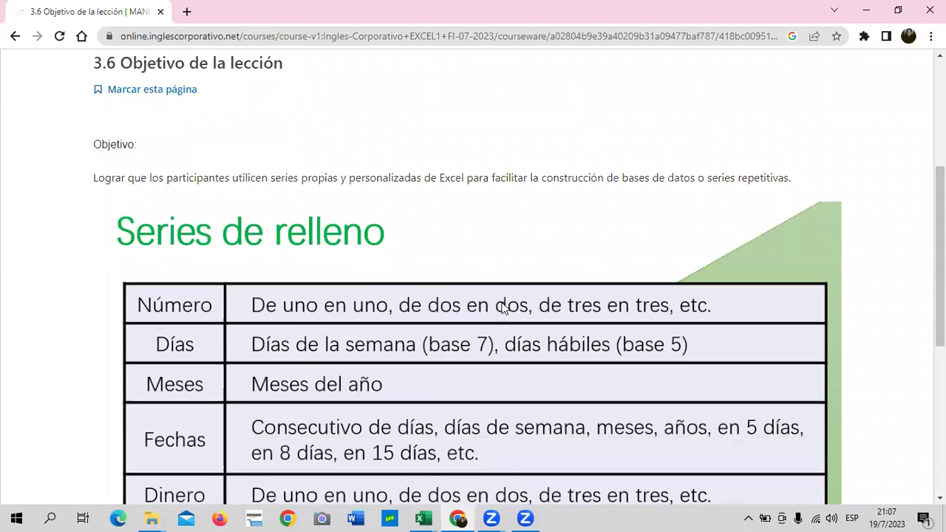
{"action": "scroll", "coordinate": [503, 308], "scroll_direction": "down", "scroll_amount": 1}
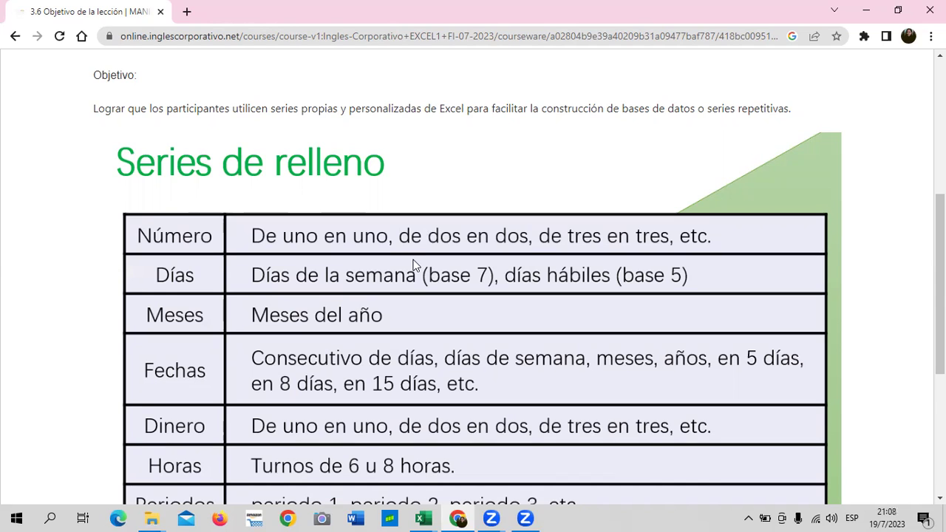
{"action": "scroll", "coordinate": [368, 247], "scroll_direction": "down", "scroll_amount": 1}
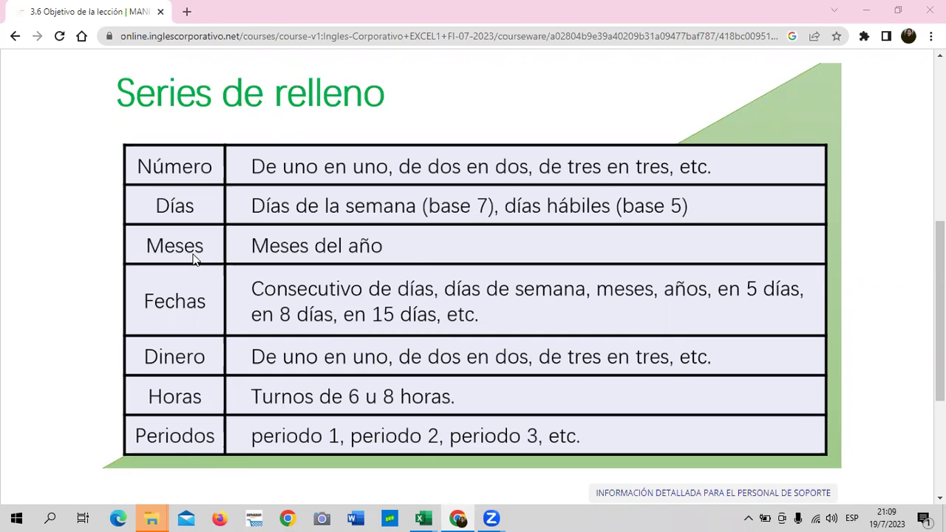
{"action": "scroll", "coordinate": [288, 359], "scroll_direction": "up", "scroll_amount": 1}
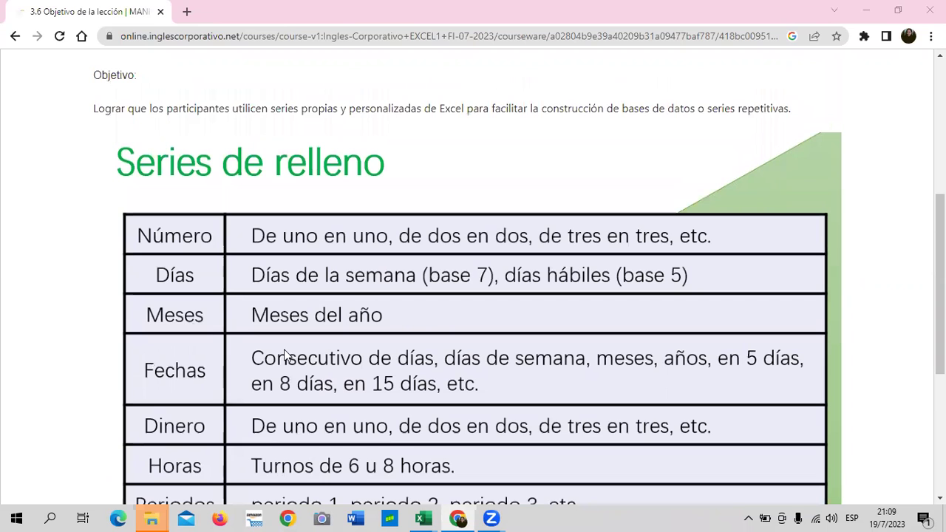
{"action": "scroll", "coordinate": [285, 354], "scroll_direction": "down", "scroll_amount": 1}
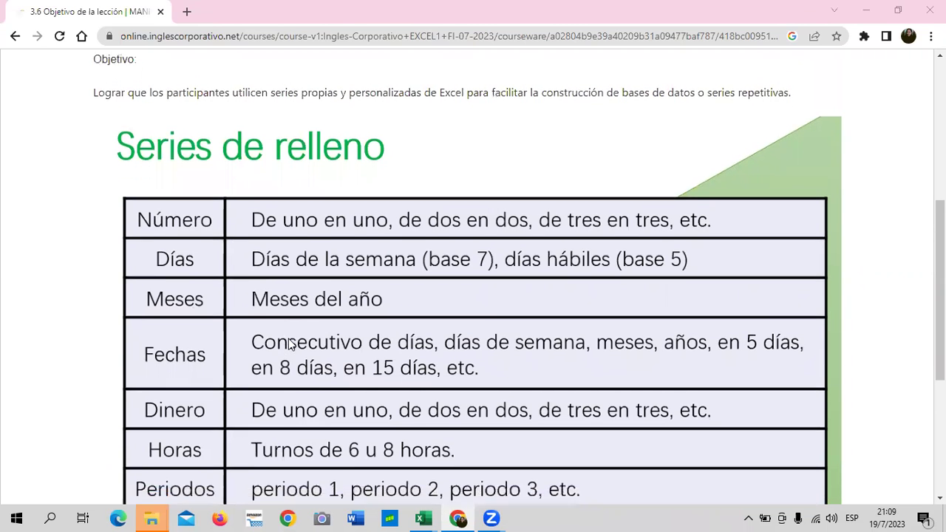
{"action": "mouse_move", "coordinate": [423, 518]}
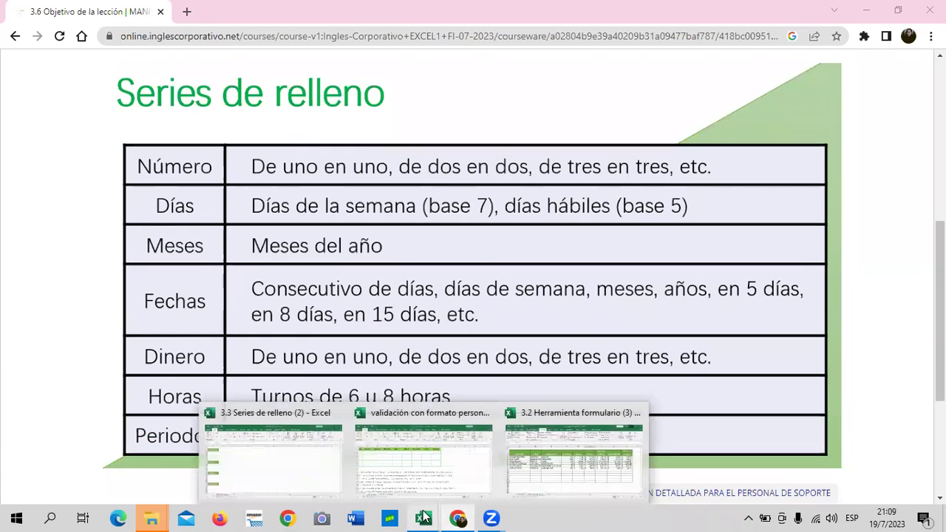
{"action": "left_click", "coordinate": [295, 452]}
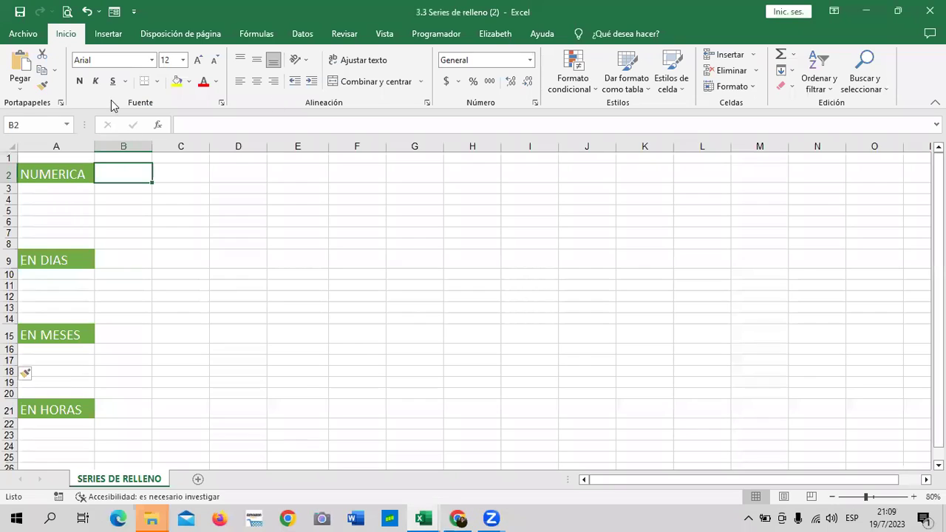
{"action": "left_click", "coordinate": [408, 330]}
{"action": "scroll", "coordinate": [172, 352], "scroll_direction": "down", "scroll_amount": 1}
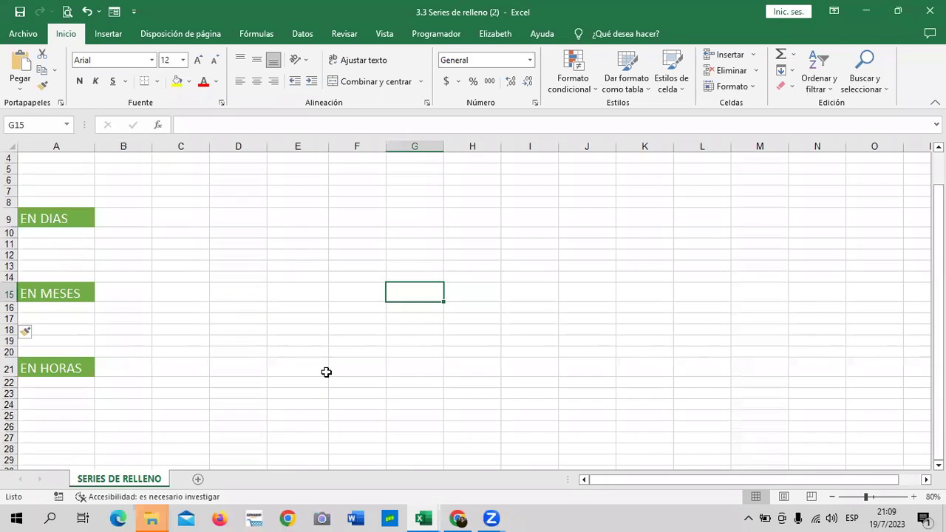
{"action": "scroll", "coordinate": [194, 272], "scroll_direction": "up", "scroll_amount": 1}
{"action": "left_click", "coordinate": [194, 270]}
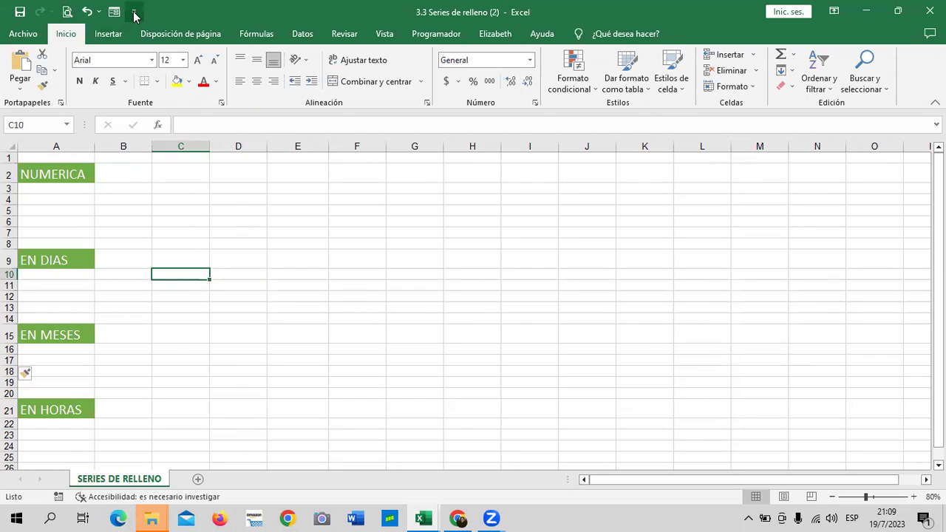
{"action": "left_click", "coordinate": [33, 34]}
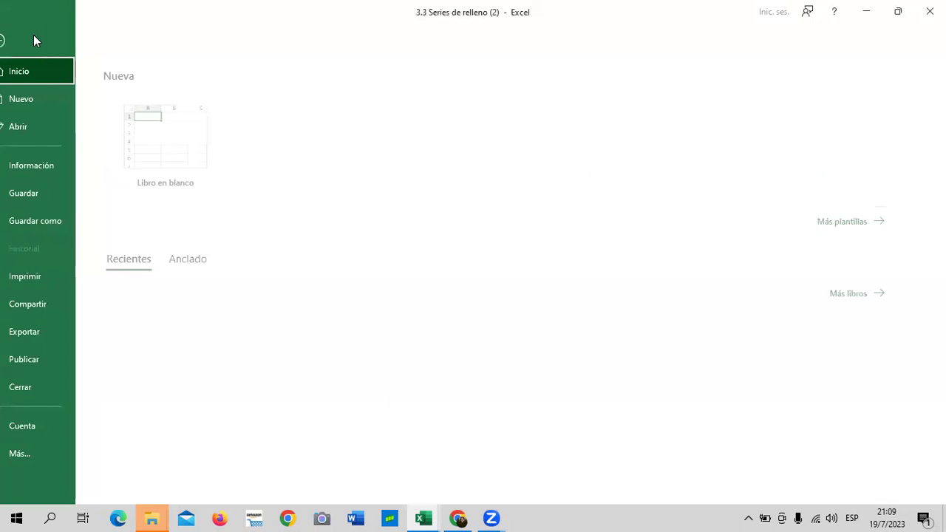
{"action": "left_click", "coordinate": [50, 448]}
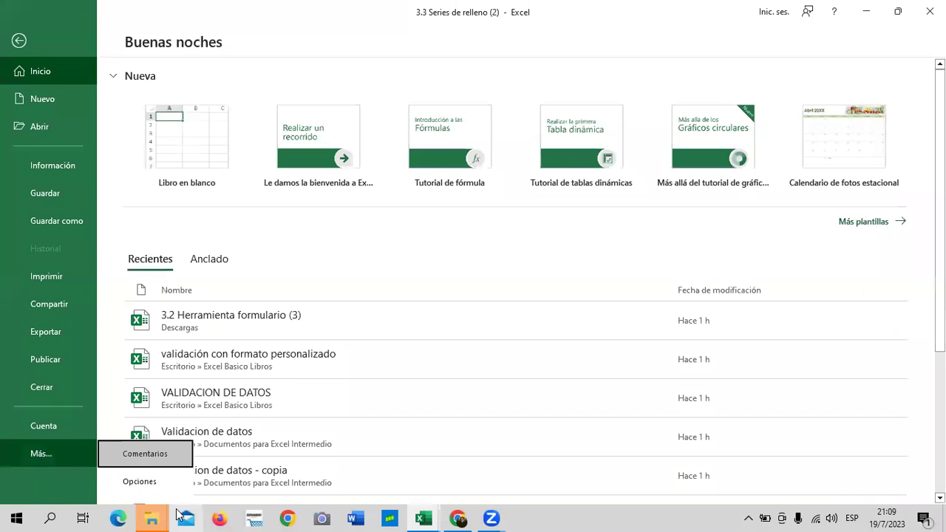
{"action": "left_click", "coordinate": [140, 481]}
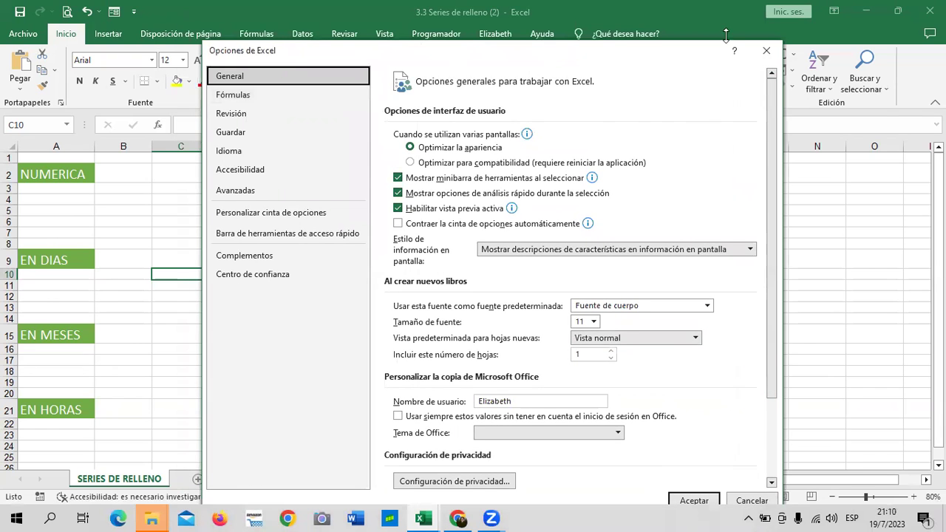
{"action": "left_click", "coordinate": [766, 50]}
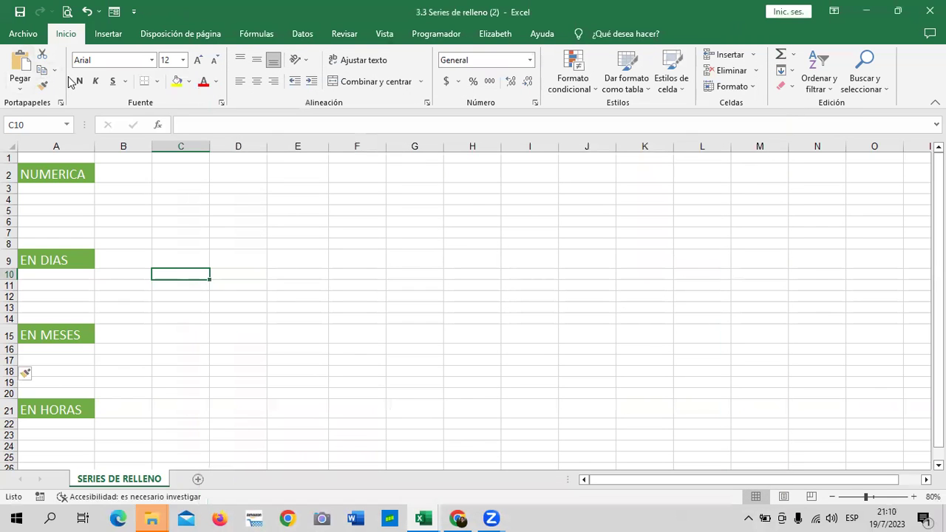
- Move the Quick Access Toolbar below the ribbon, then back to 'Mostrar encima de la cinta de opciones'
{"action": "left_click", "coordinate": [135, 12]}
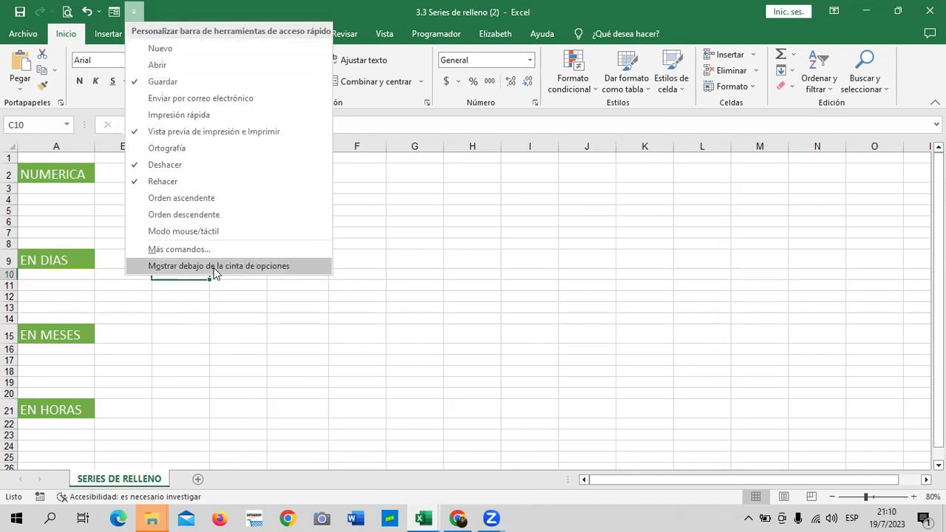
{"action": "left_click", "coordinate": [261, 267]}
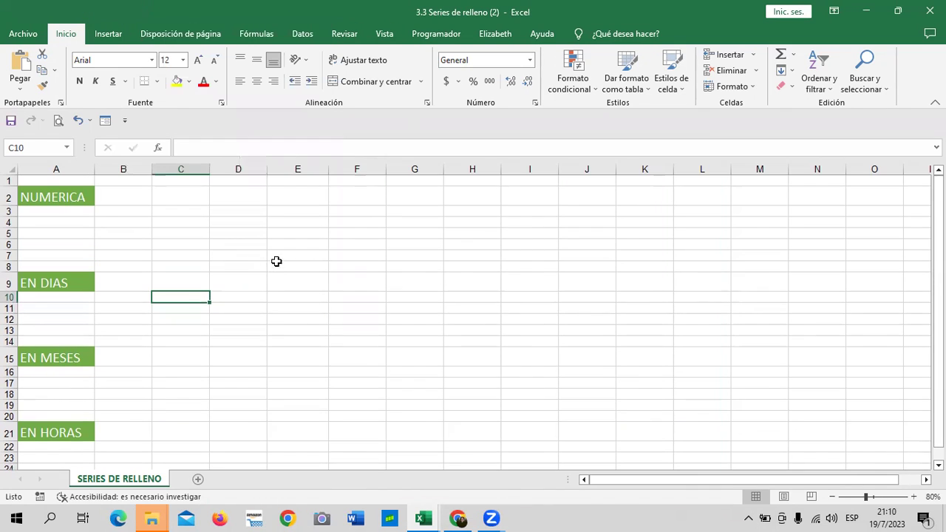
{"action": "left_click", "coordinate": [424, 287]}
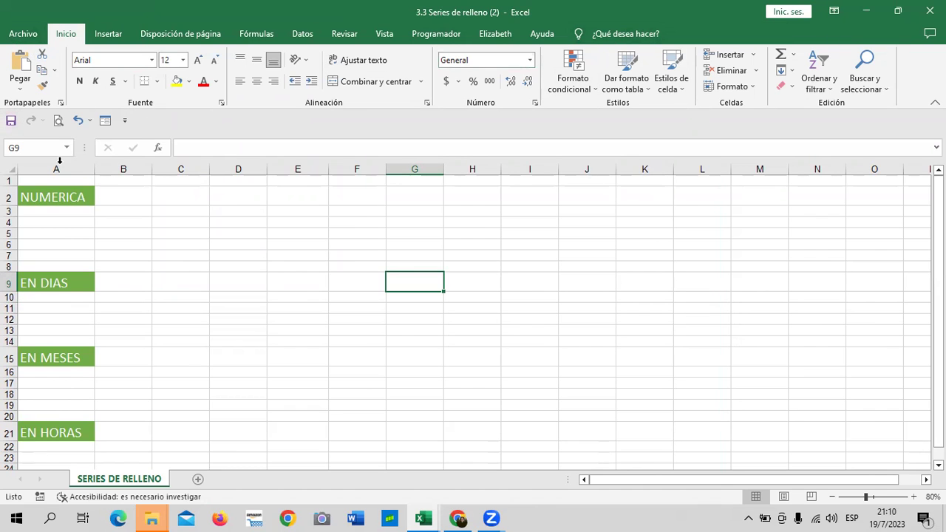
{"action": "left_click", "coordinate": [125, 122]}
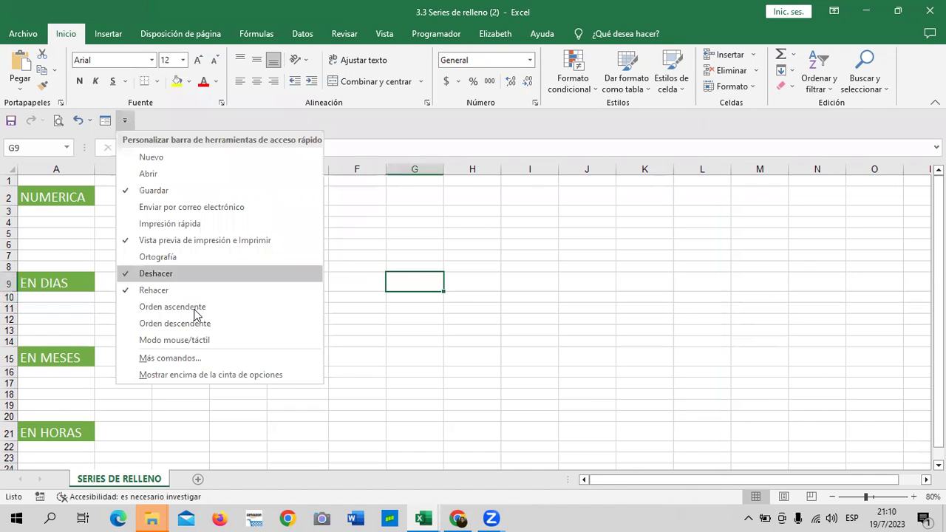
{"action": "left_click", "coordinate": [170, 375]}
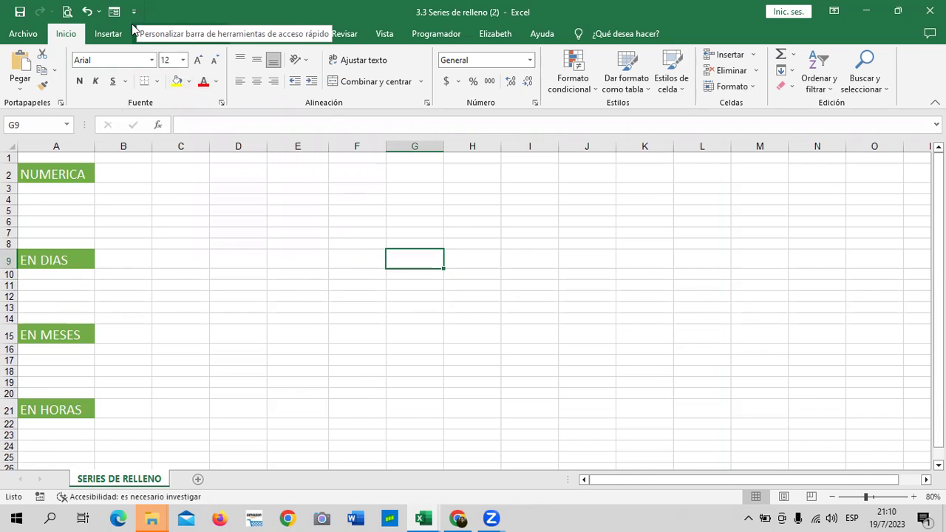
{"action": "left_click", "coordinate": [135, 13]}
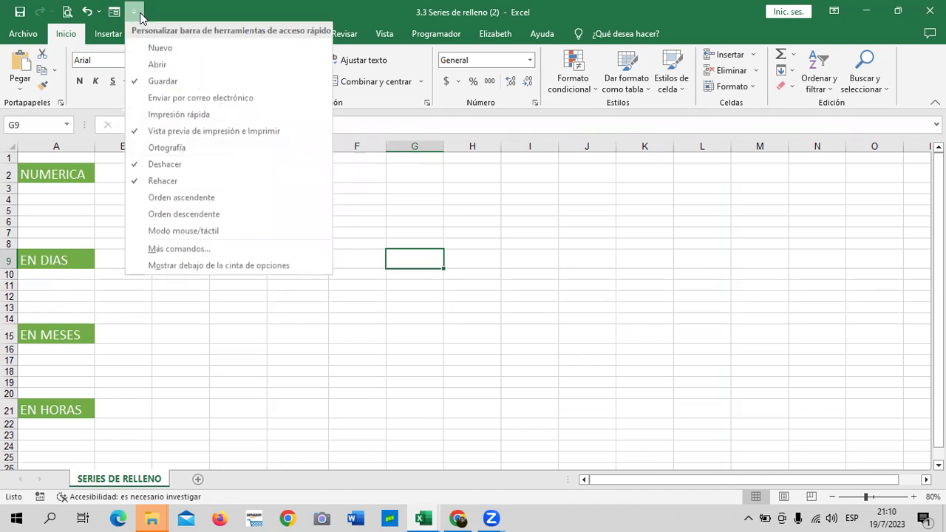
- Open Excel Options through More Commands and go to the Advanced page
{"action": "left_click", "coordinate": [206, 250]}
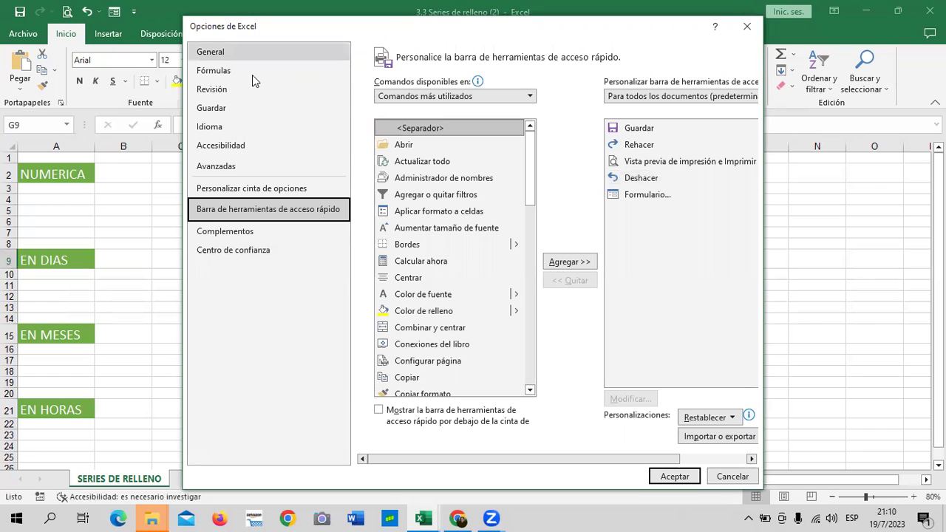
{"action": "left_click", "coordinate": [280, 249]}
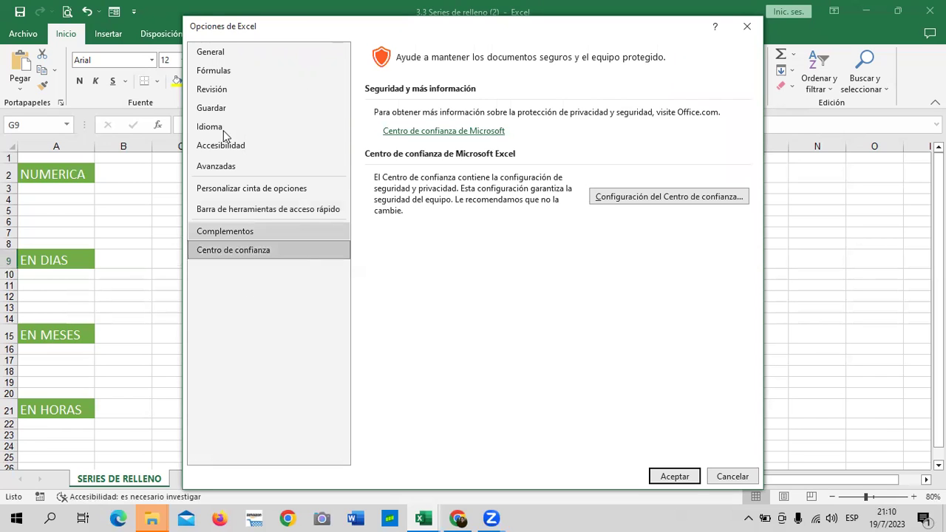
{"action": "left_click", "coordinate": [228, 166]}
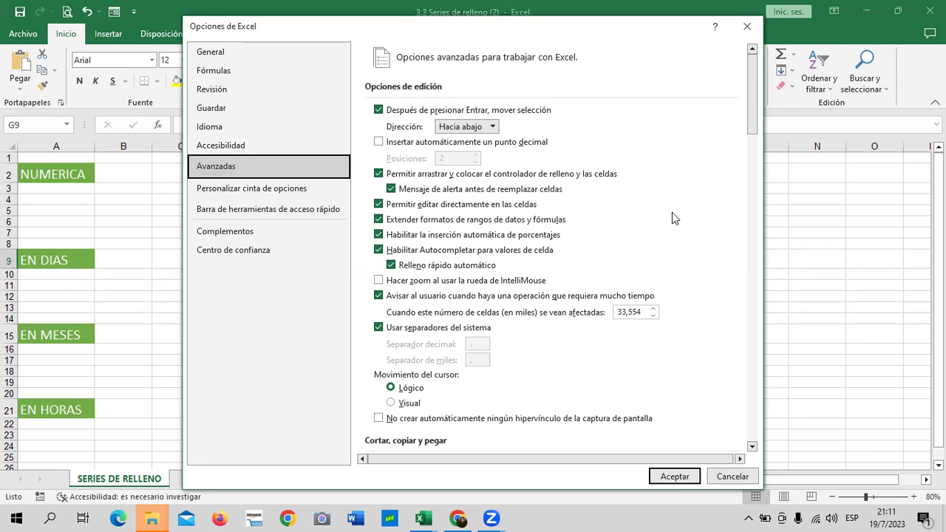
- Scroll to the General section and open the Listas personalizadas editor
{"action": "scroll", "coordinate": [672, 212], "scroll_direction": "down", "scroll_amount": 10}
{"action": "scroll", "coordinate": [671, 212], "scroll_direction": "down", "scroll_amount": 3}
{"action": "scroll", "coordinate": [671, 212], "scroll_direction": "down", "scroll_amount": 4}
{"action": "scroll", "coordinate": [670, 212], "scroll_direction": "down", "scroll_amount": 3}
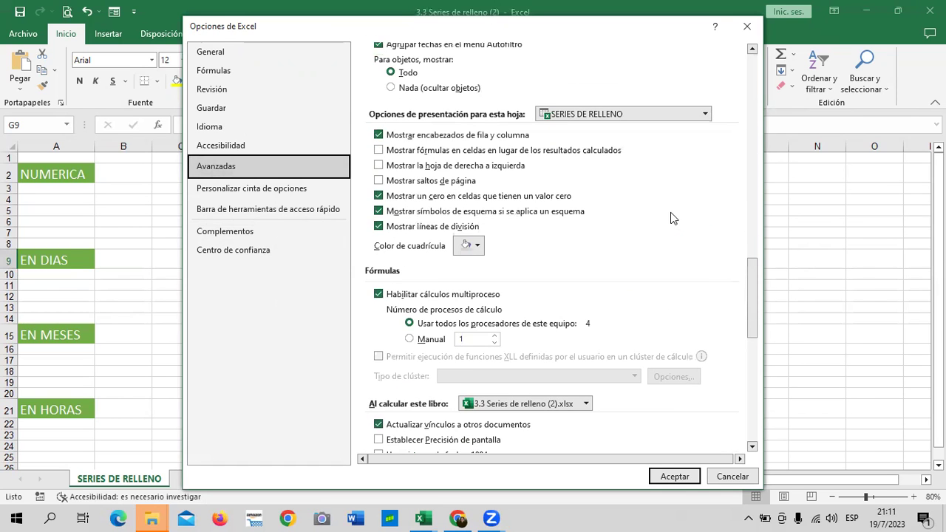
{"action": "scroll", "coordinate": [591, 118], "scroll_direction": "down", "scroll_amount": 2}
{"action": "scroll", "coordinate": [597, 166], "scroll_direction": "down", "scroll_amount": 3}
{"action": "scroll", "coordinate": [597, 167], "scroll_direction": "down", "scroll_amount": 3}
{"action": "scroll", "coordinate": [597, 166], "scroll_direction": "down", "scroll_amount": 3}
{"action": "scroll", "coordinate": [597, 171], "scroll_direction": "down", "scroll_amount": 2}
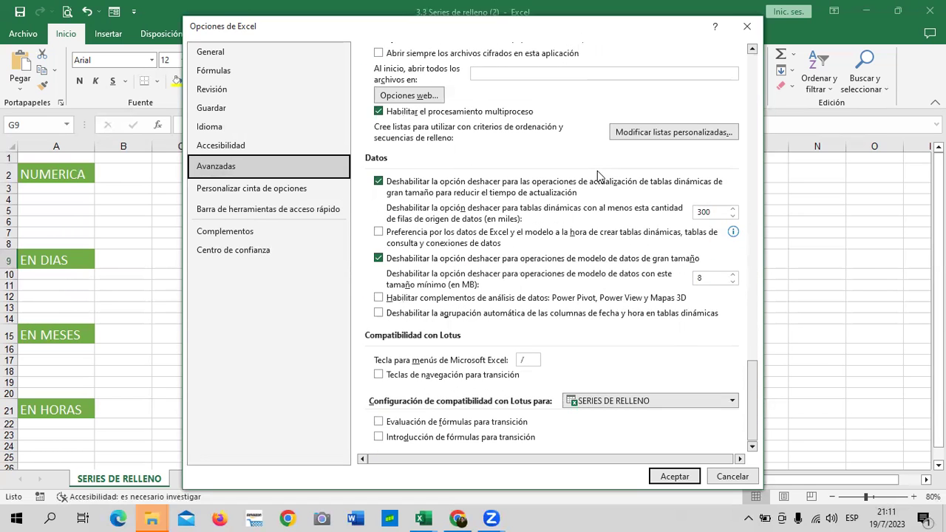
{"action": "scroll", "coordinate": [597, 171], "scroll_direction": "up", "scroll_amount": 1}
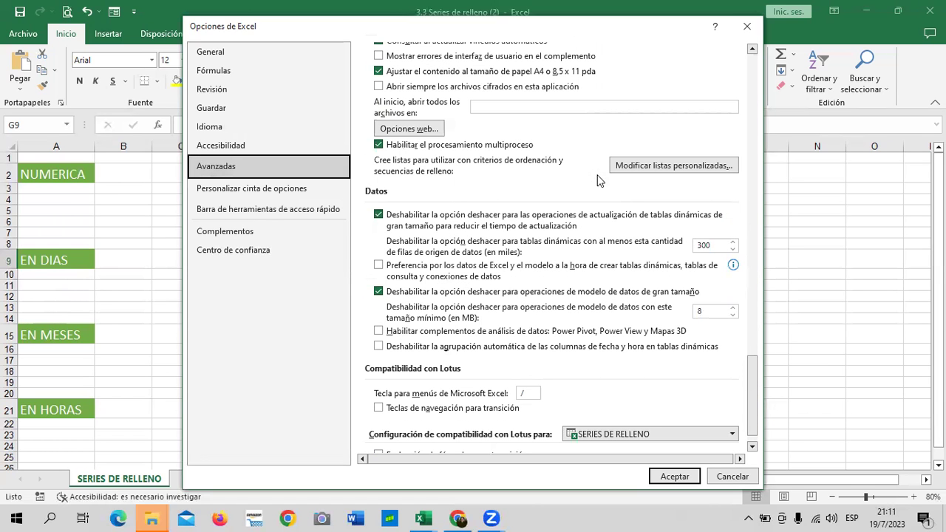
{"action": "left_click", "coordinate": [687, 167]}
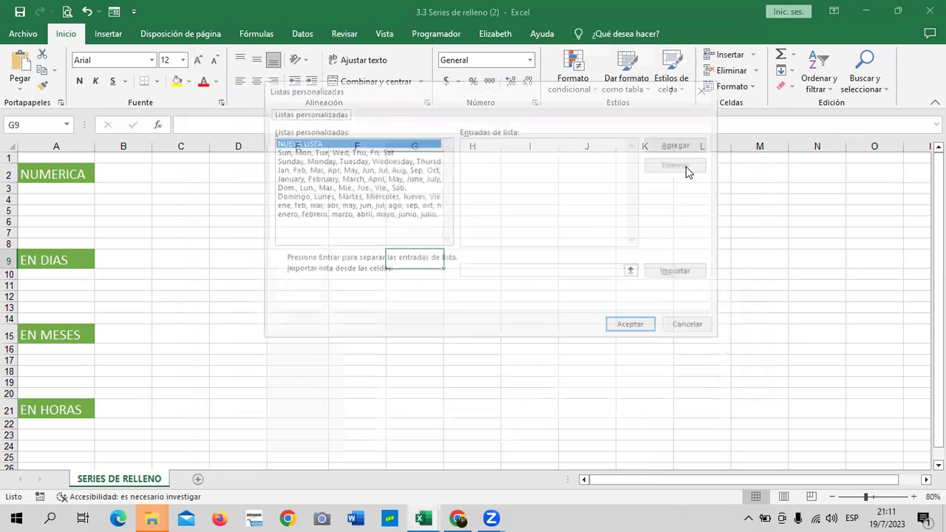
- Move the custom lists window and view each English and Spanish weekday and month list
{"action": "left_click_drag", "start_coordinate": [572, 92], "coordinate": [599, 108]}
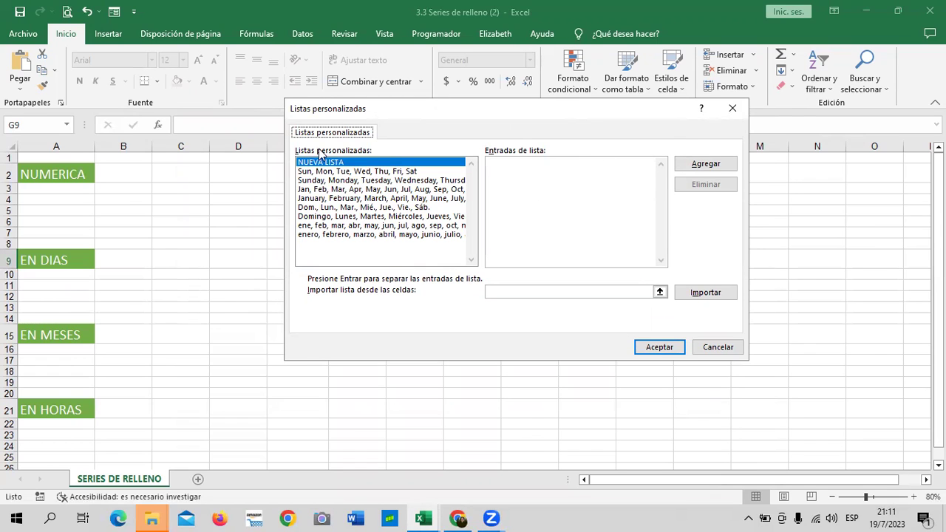
{"action": "left_click", "coordinate": [411, 174]}
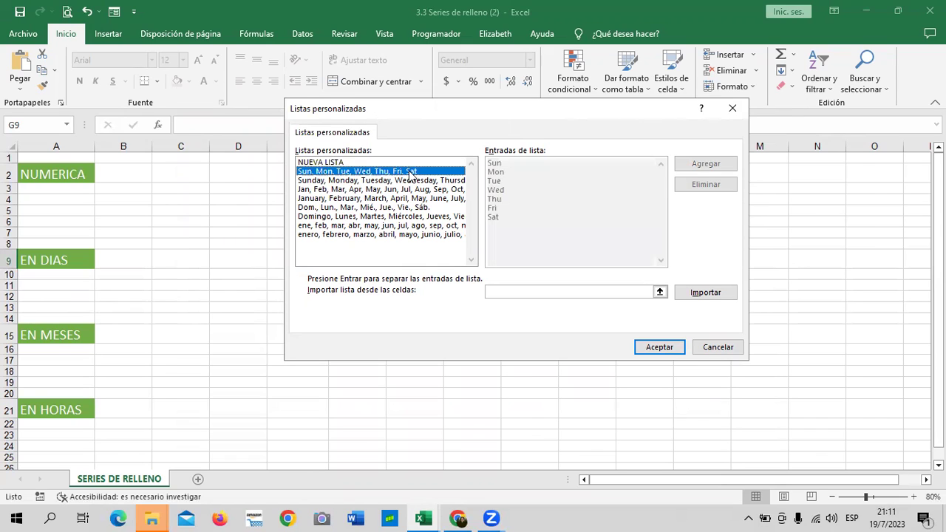
{"action": "left_click", "coordinate": [401, 181]}
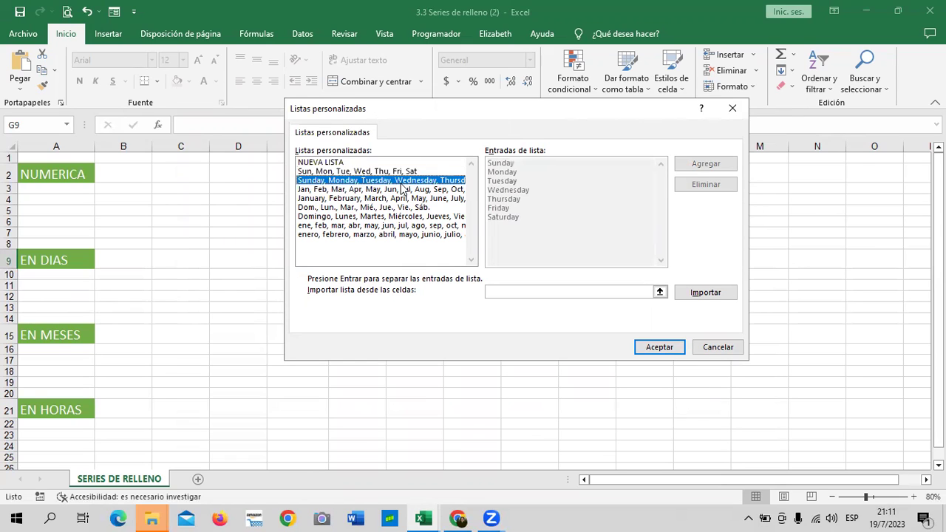
{"action": "left_click", "coordinate": [382, 190]}
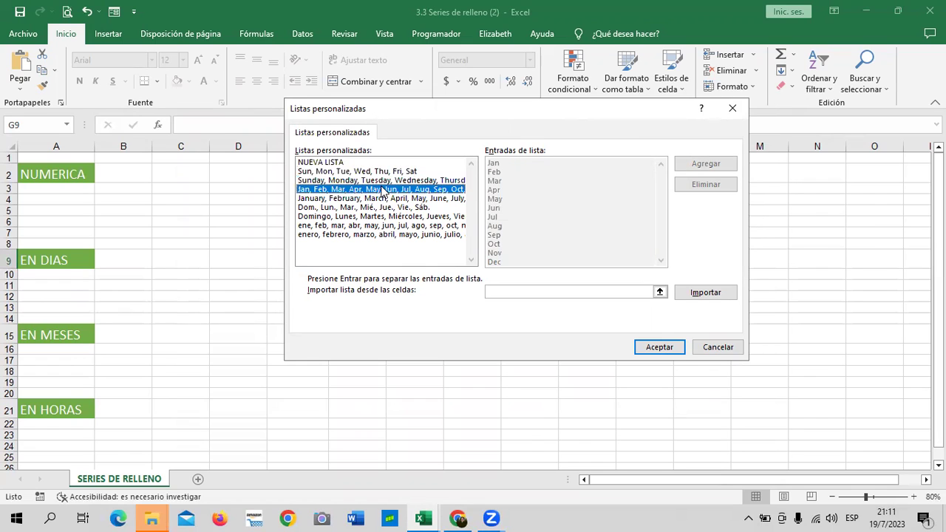
{"action": "left_click", "coordinate": [375, 200]}
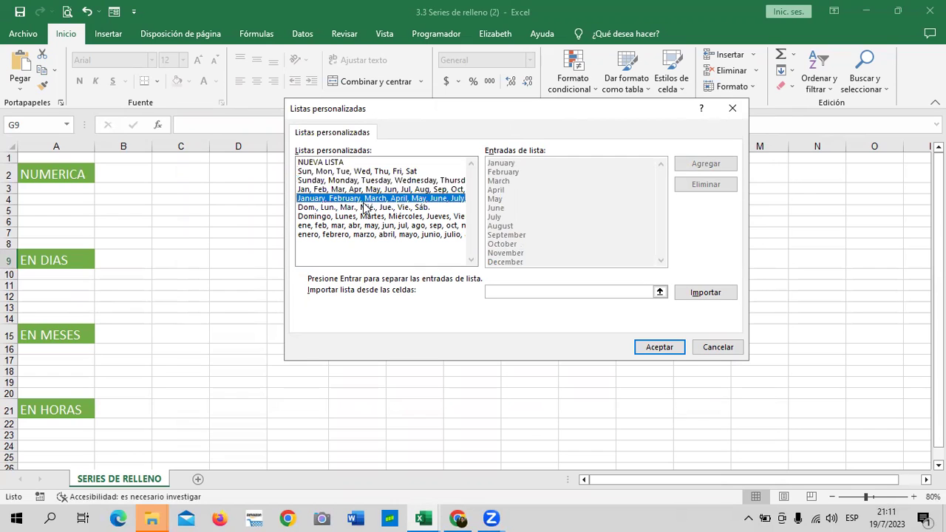
{"action": "left_click", "coordinate": [357, 209]}
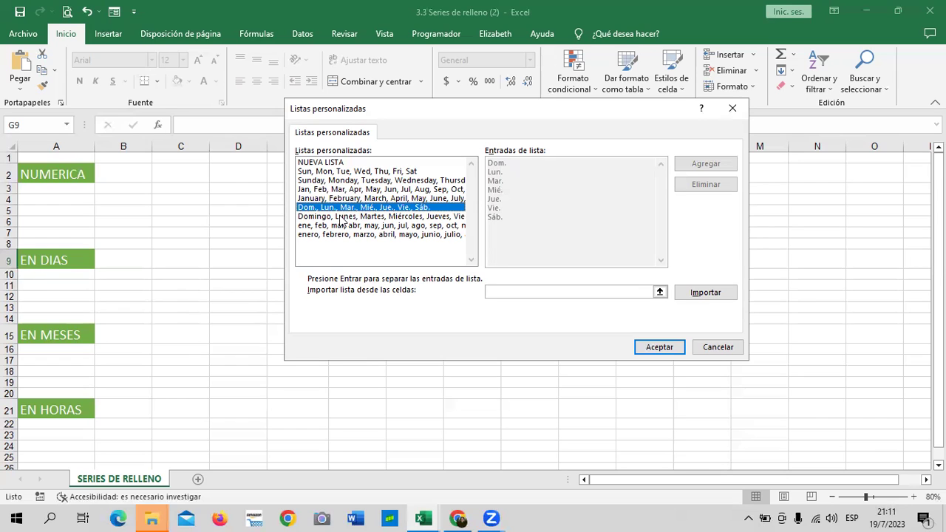
{"action": "left_click", "coordinate": [341, 218]}
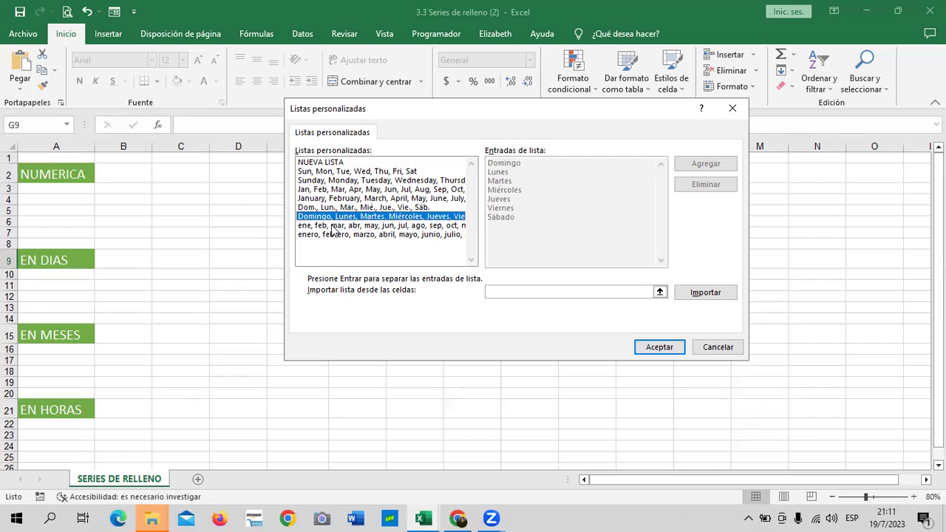
{"action": "left_click", "coordinate": [332, 227]}
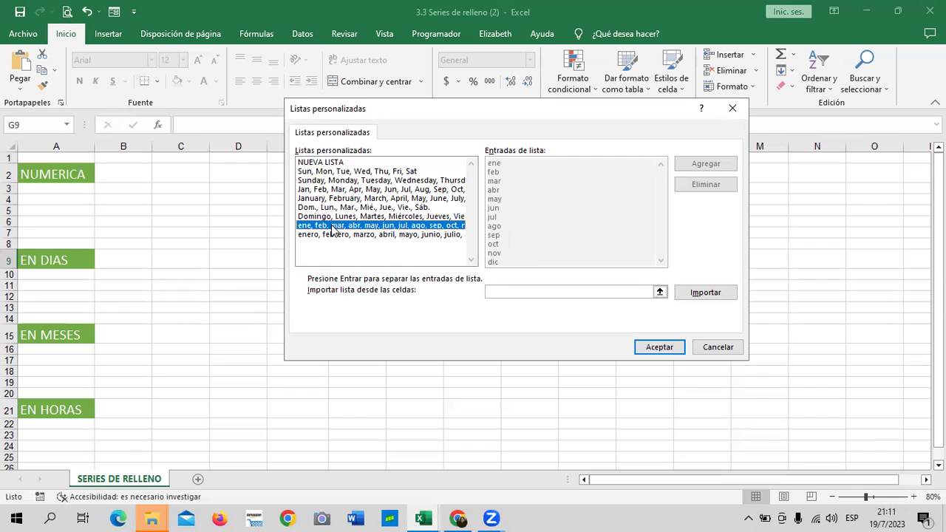
{"action": "left_click", "coordinate": [322, 244]}
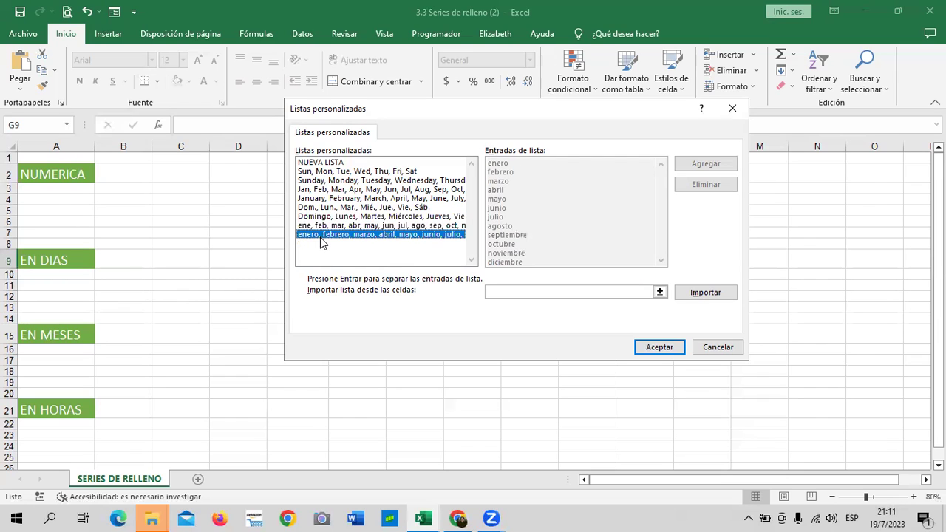
- Browse the weekday and month lists again, then cancel back to the Avanzadas options
{"action": "left_click", "coordinate": [416, 227]}
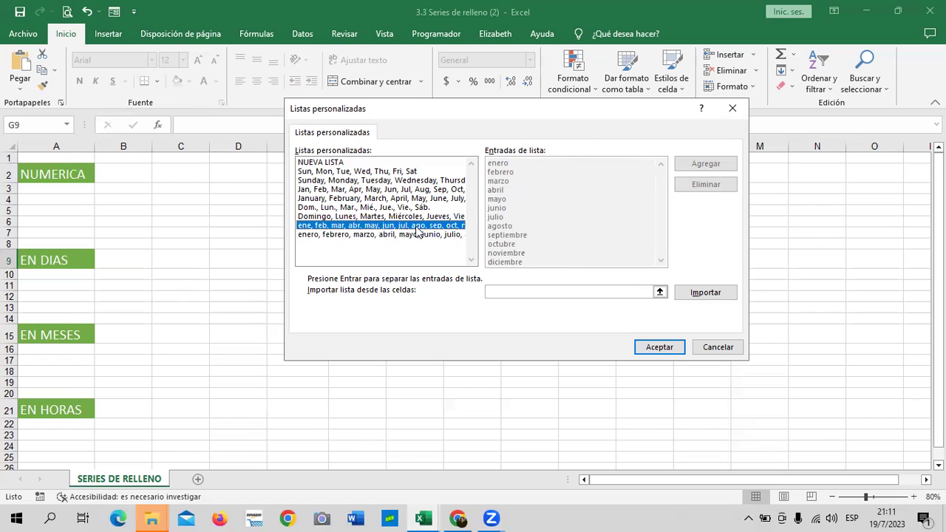
{"action": "left_click", "coordinate": [415, 218]}
{"action": "left_click", "coordinate": [411, 199]}
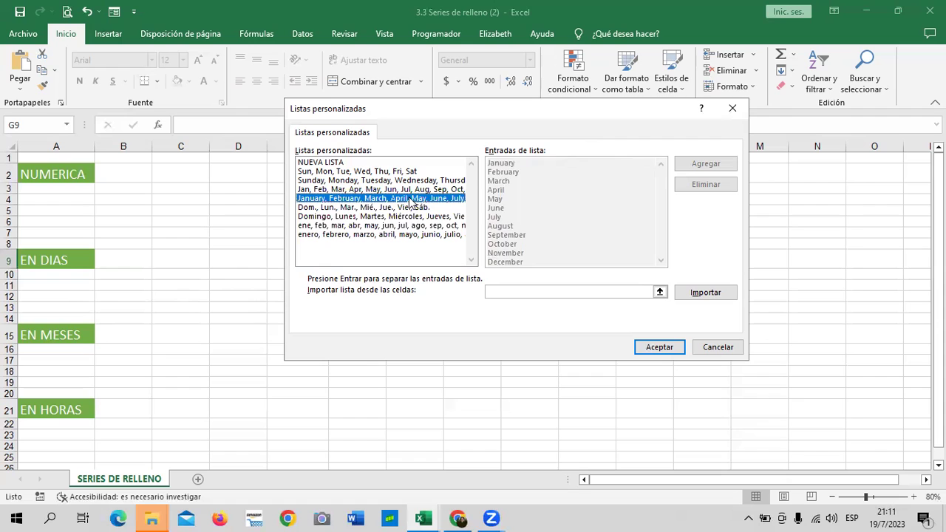
{"action": "left_click", "coordinate": [411, 191]}
{"action": "left_click", "coordinate": [410, 182]}
{"action": "left_click", "coordinate": [405, 172]}
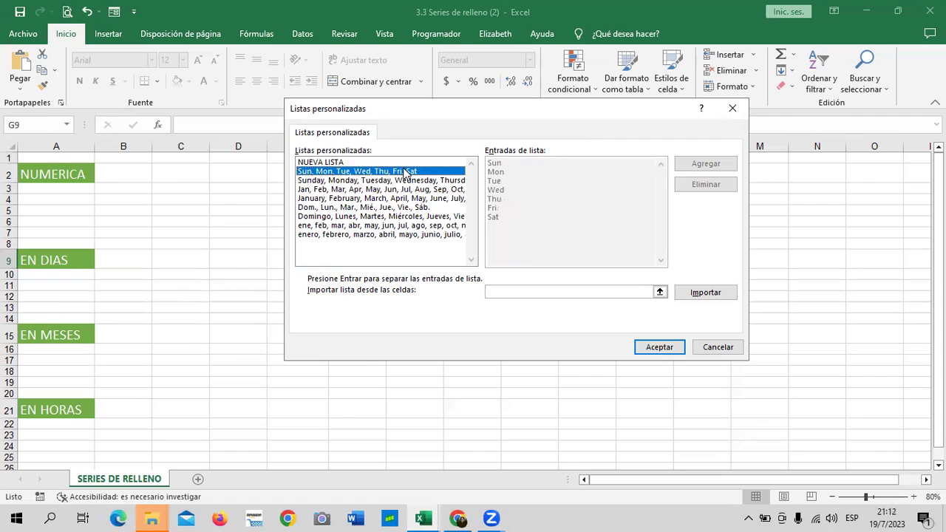
{"action": "left_click", "coordinate": [448, 182]}
{"action": "left_click", "coordinate": [443, 191]}
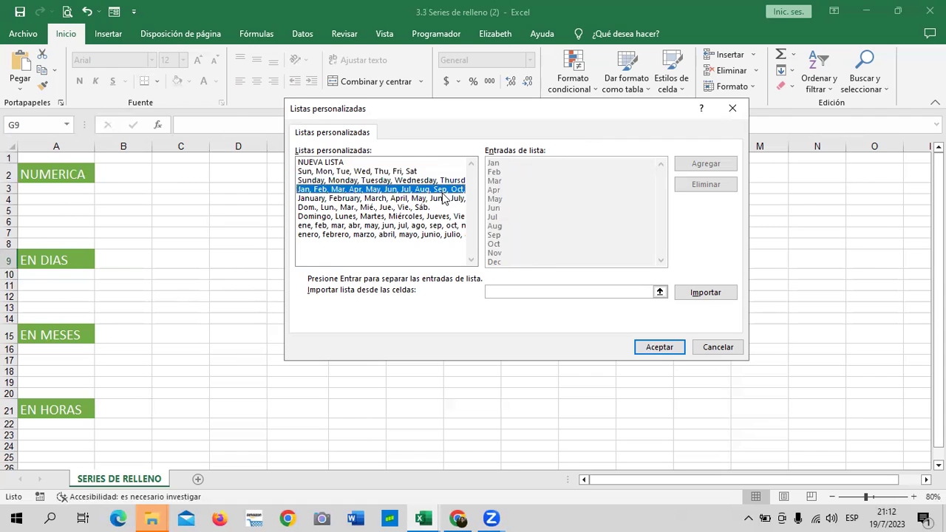
{"action": "left_click", "coordinate": [443, 200]}
{"action": "left_click", "coordinate": [419, 208]}
{"action": "left_click", "coordinate": [418, 217]}
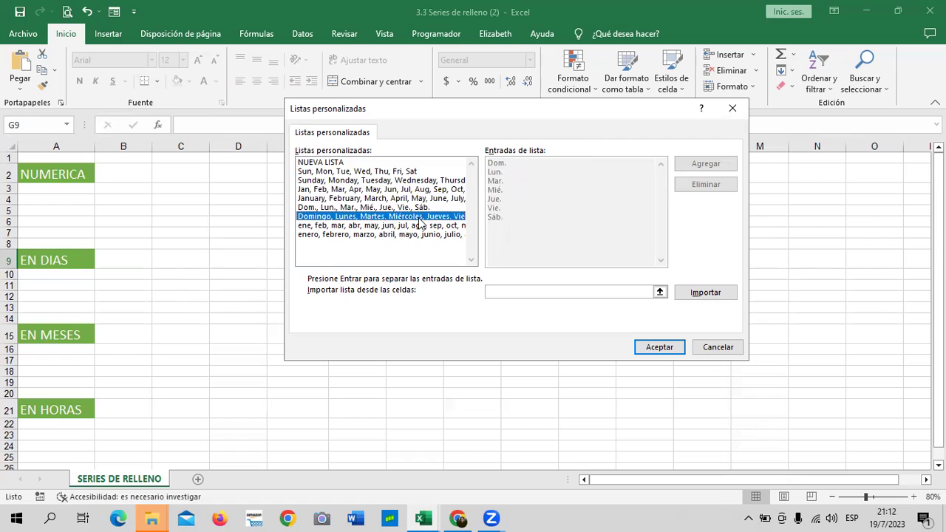
{"action": "left_click", "coordinate": [414, 225]}
{"action": "left_click", "coordinate": [412, 234]}
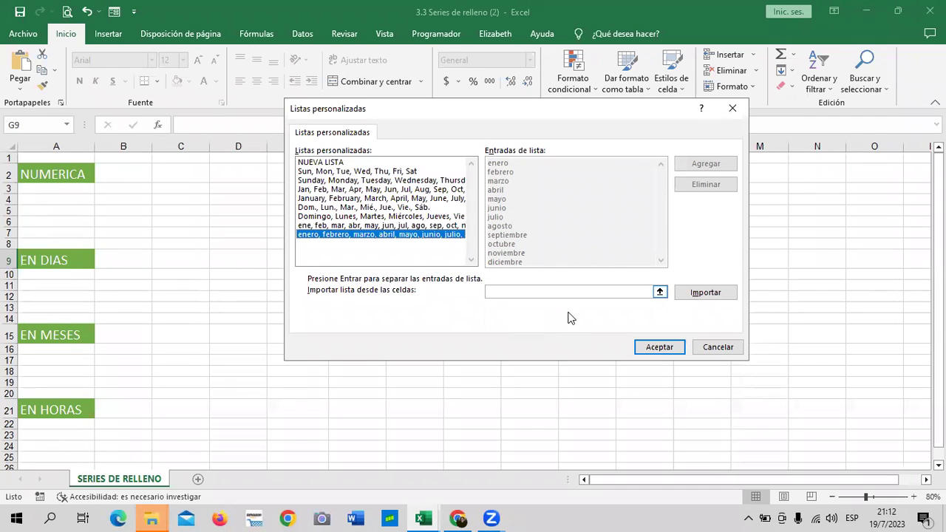
{"action": "left_click", "coordinate": [717, 347]}
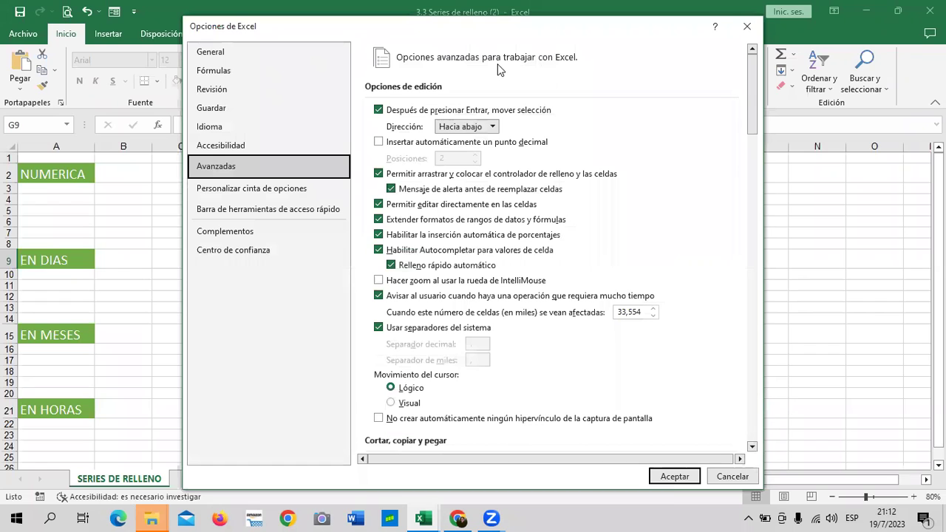
- Close Opciones de Excel and return to the SERIES DE RELLENO worksheet
{"action": "left_click", "coordinate": [671, 477]}
{"action": "left_click", "coordinate": [565, 294]}
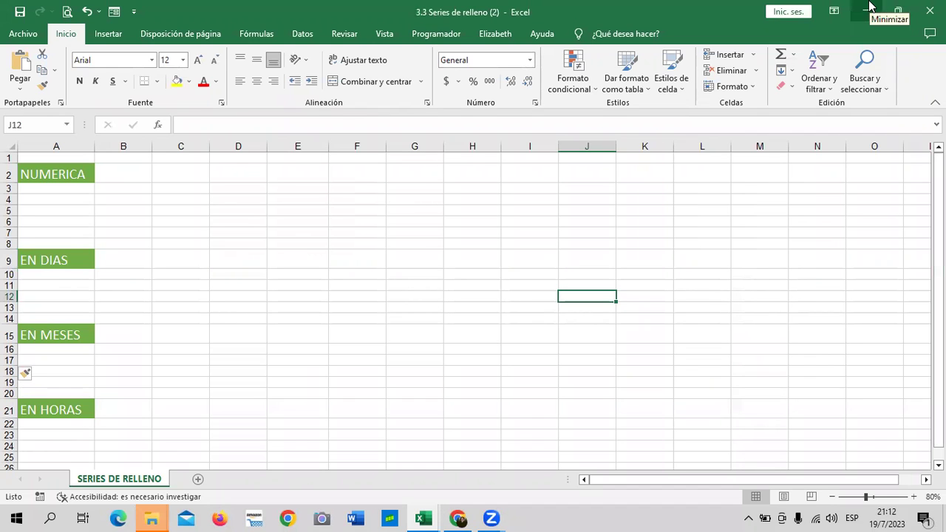
{"action": "left_click", "coordinate": [308, 297]}
{"action": "scroll", "coordinate": [237, 348], "scroll_direction": "down", "scroll_amount": 1}
{"action": "scroll", "coordinate": [235, 349], "scroll_direction": "up", "scroll_amount": 1}
{"action": "scroll", "coordinate": [234, 348], "scroll_direction": "down", "scroll_amount": 1}
{"action": "scroll", "coordinate": [233, 348], "scroll_direction": "up", "scroll_amount": 1}
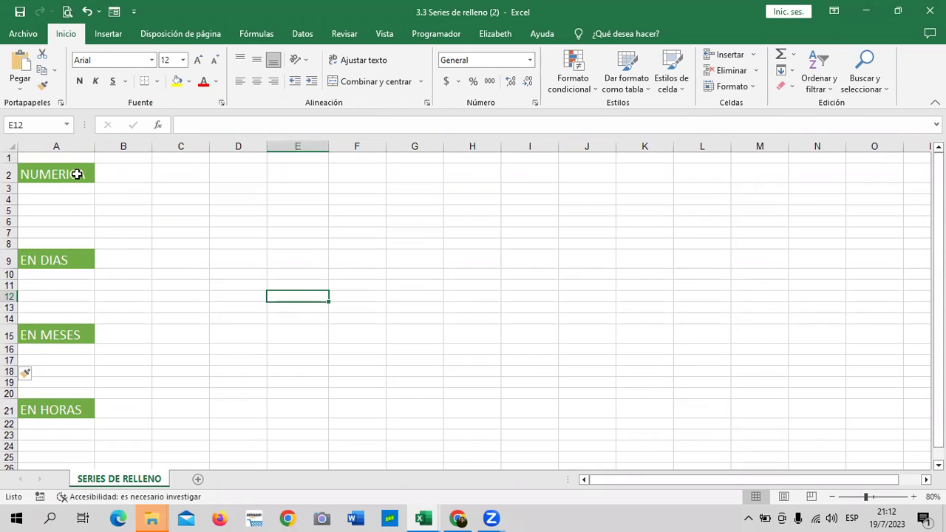
- Point out the NUMERICA, EN DIAS, EN MESES and EN HORAS section headings in column A
{"action": "left_click", "coordinate": [76, 173]}
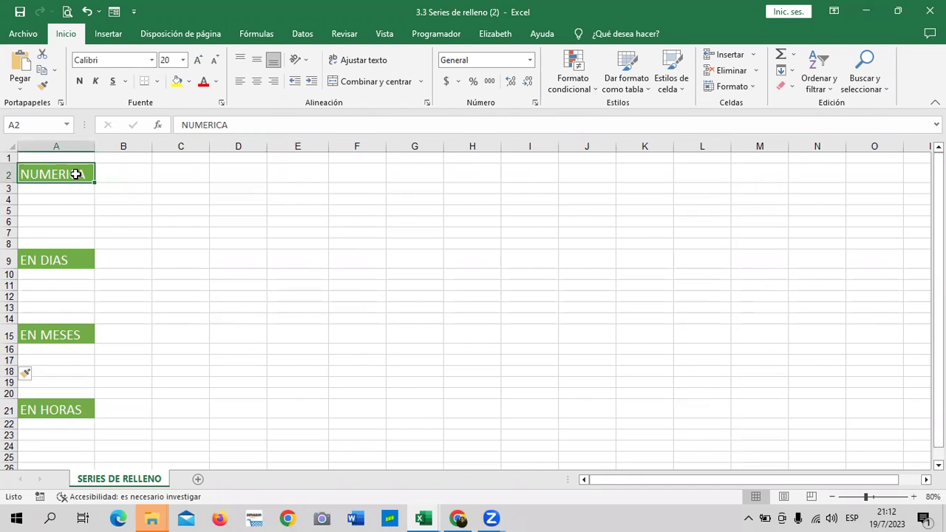
{"action": "left_click", "coordinate": [81, 262]}
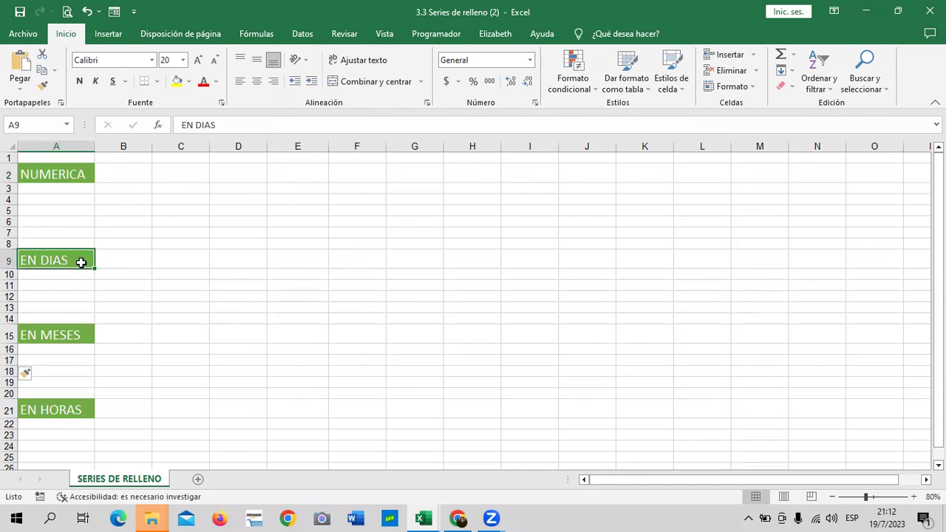
{"action": "left_click", "coordinate": [53, 336]}
{"action": "left_click", "coordinate": [65, 408]}
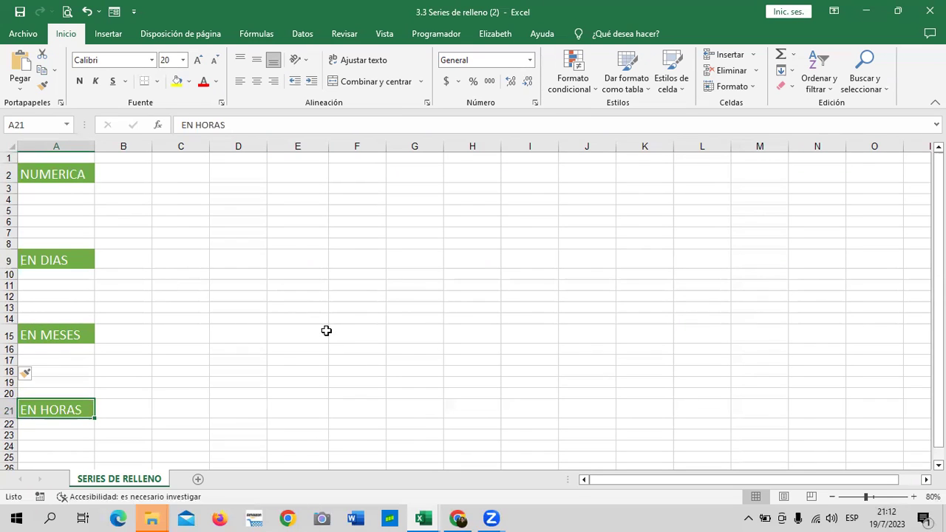
- Select cells and drag across empty ranges to demonstrate extending a series to column M
{"action": "left_click", "coordinate": [118, 171]}
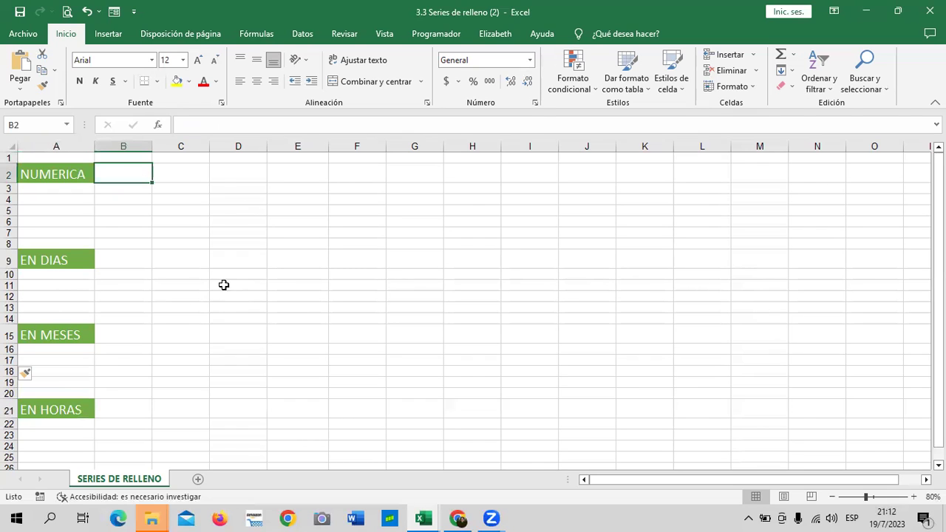
{"action": "left_click", "coordinate": [202, 275]}
{"action": "left_click_drag", "start_coordinate": [208, 277], "coordinate": [395, 372]}
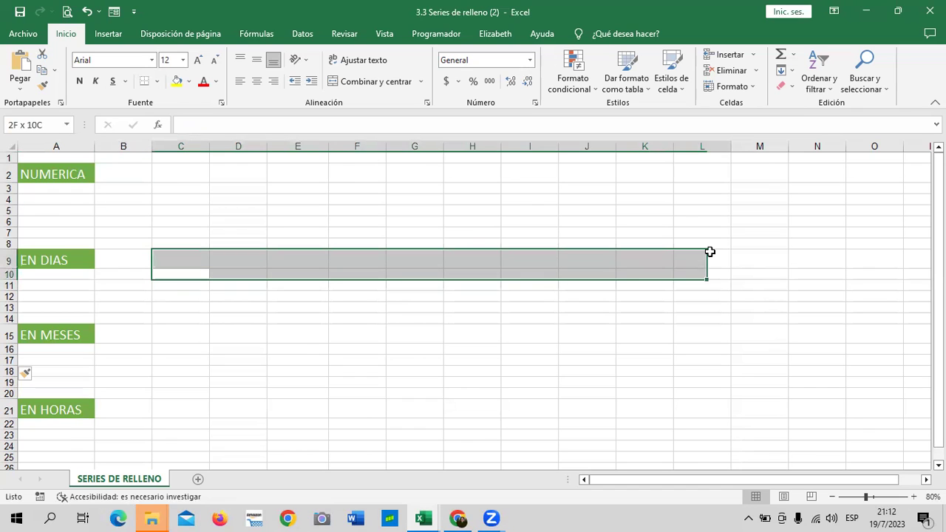
{"action": "left_click", "coordinate": [184, 282]}
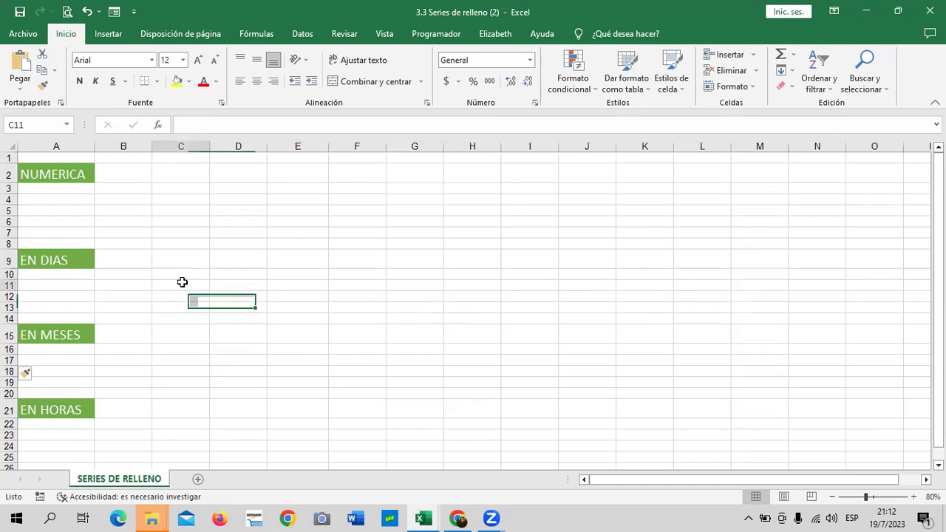
{"action": "left_click_drag", "start_coordinate": [207, 289], "coordinate": [798, 299]}
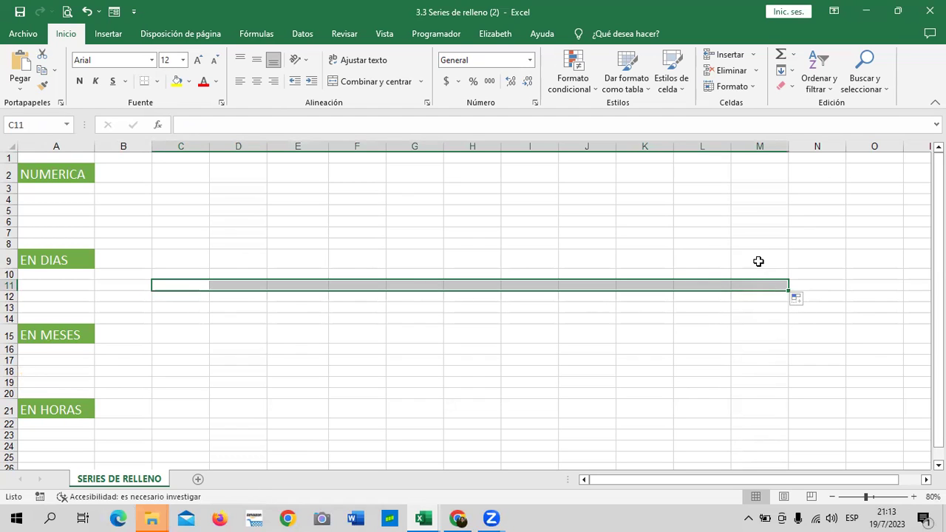
{"action": "left_click", "coordinate": [288, 390]}
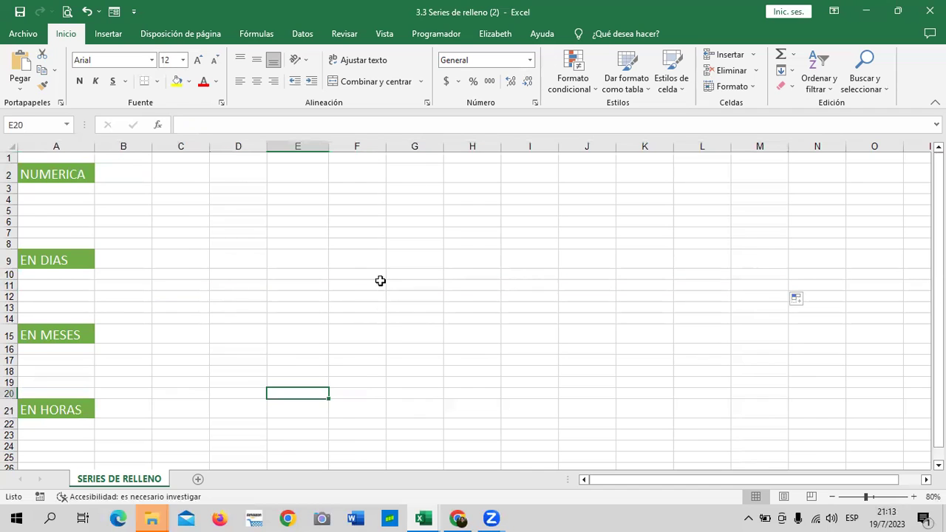
{"action": "left_click", "coordinate": [133, 177]}
{"action": "type", "text": "1"}
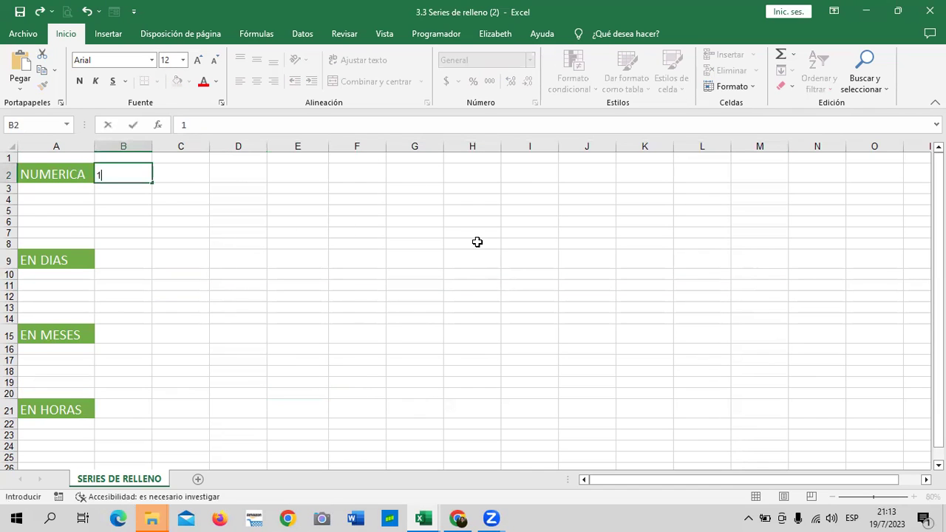
{"action": "key", "text": "Tab"}
{"action": "left_click", "coordinate": [115, 176]}
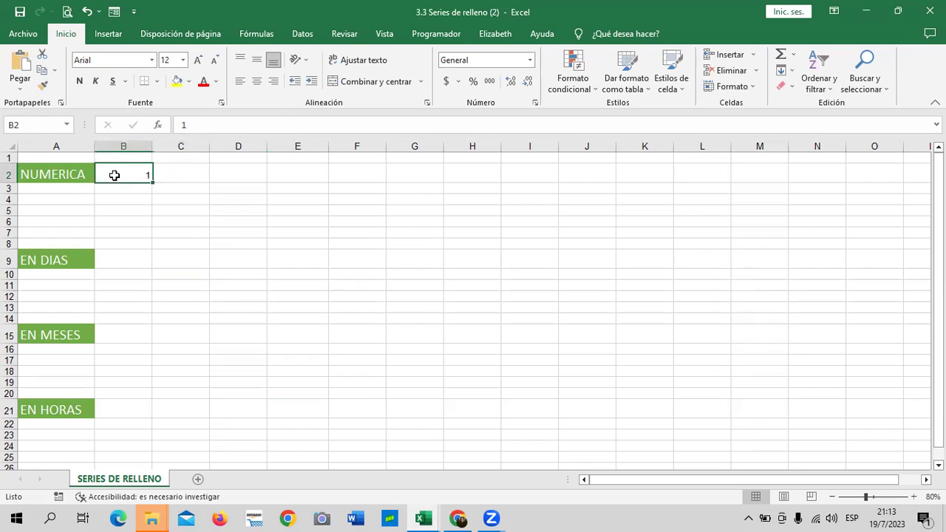
{"action": "left_click_drag", "start_coordinate": [153, 184], "coordinate": [728, 195]}
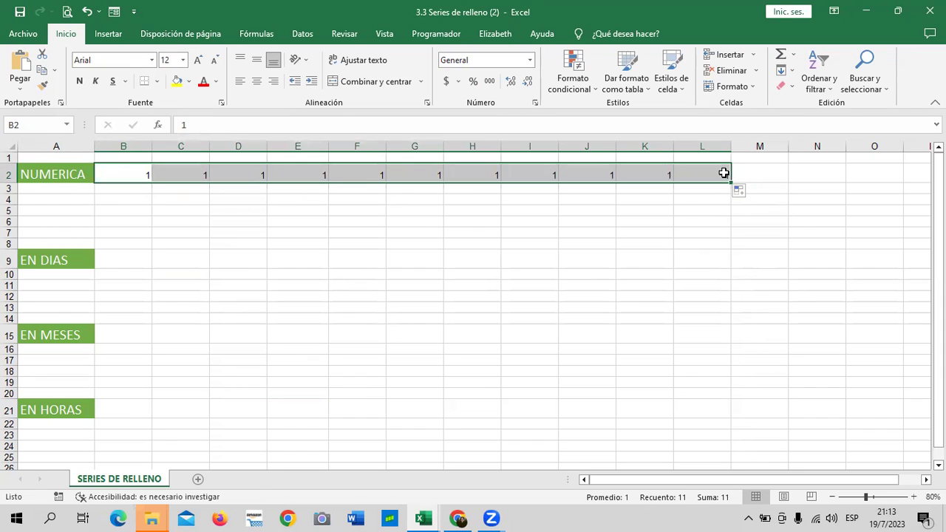
{"action": "left_click", "coordinate": [744, 194]}
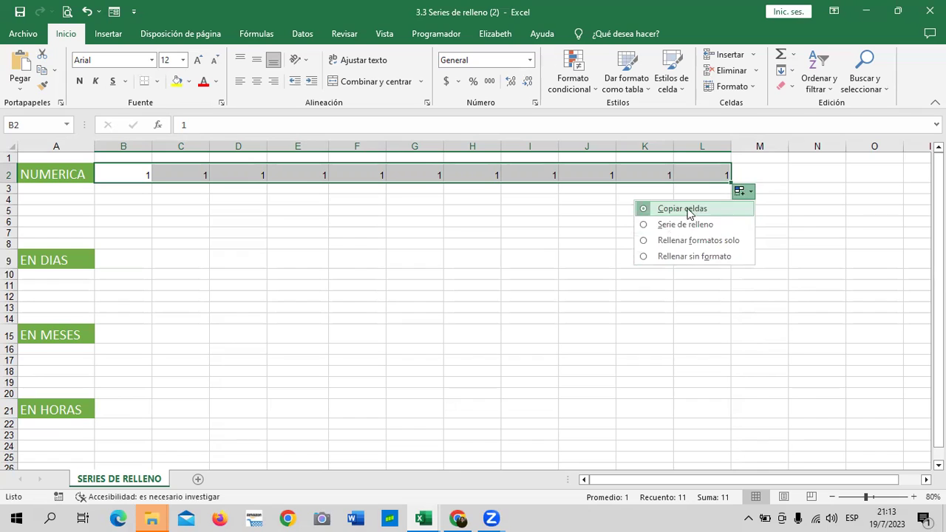
{"action": "left_click", "coordinate": [722, 230]}
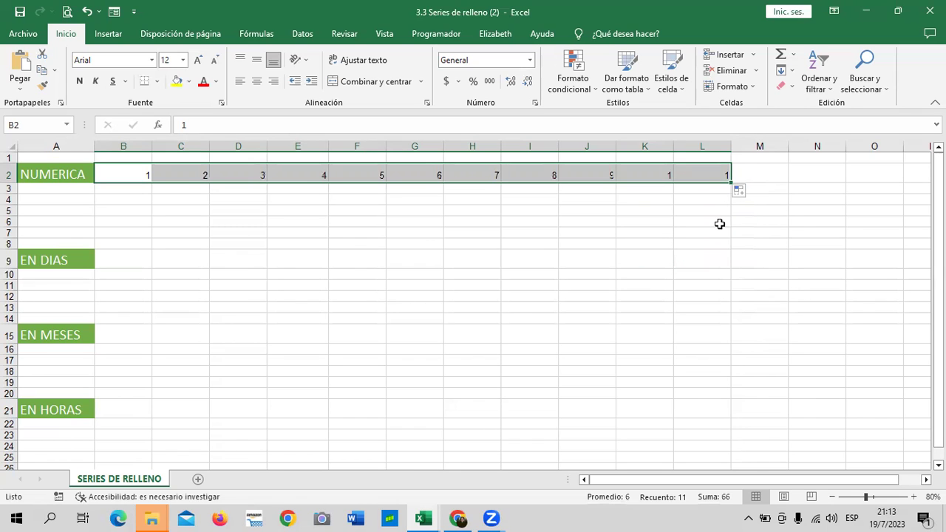
{"action": "left_click", "coordinate": [723, 213]}
{"action": "left_click", "coordinate": [706, 176]}
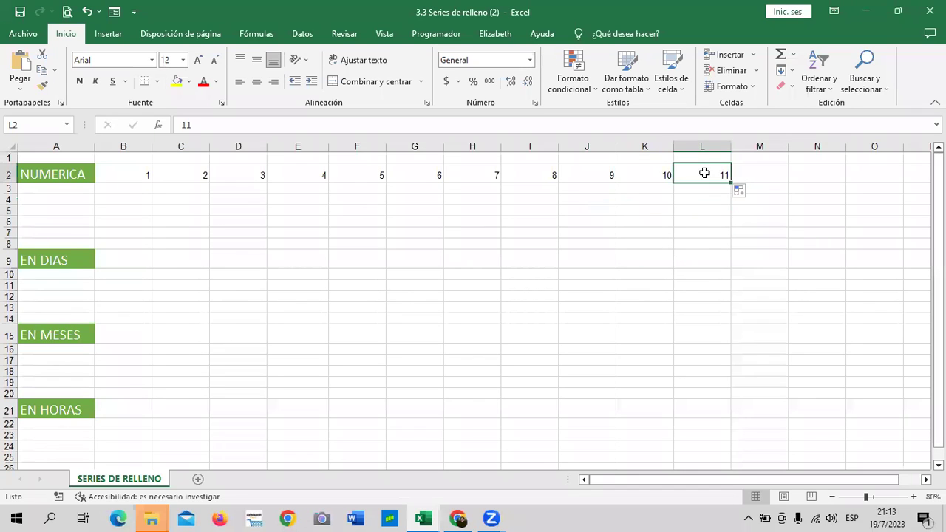
{"action": "key", "text": "Delete"}
{"action": "left_click", "coordinate": [573, 333]}
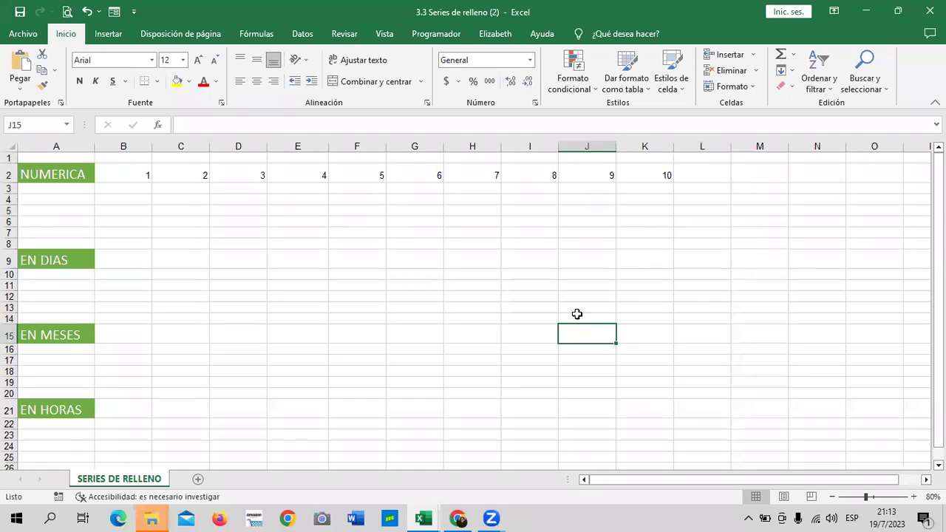
{"action": "left_click_drag", "start_coordinate": [128, 183], "coordinate": [655, 169]}
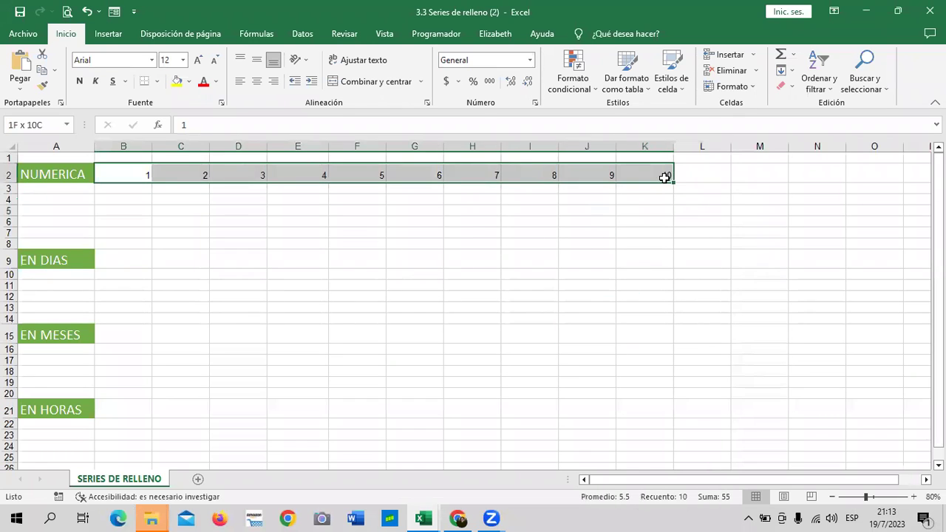
{"action": "key", "text": "Delete"}
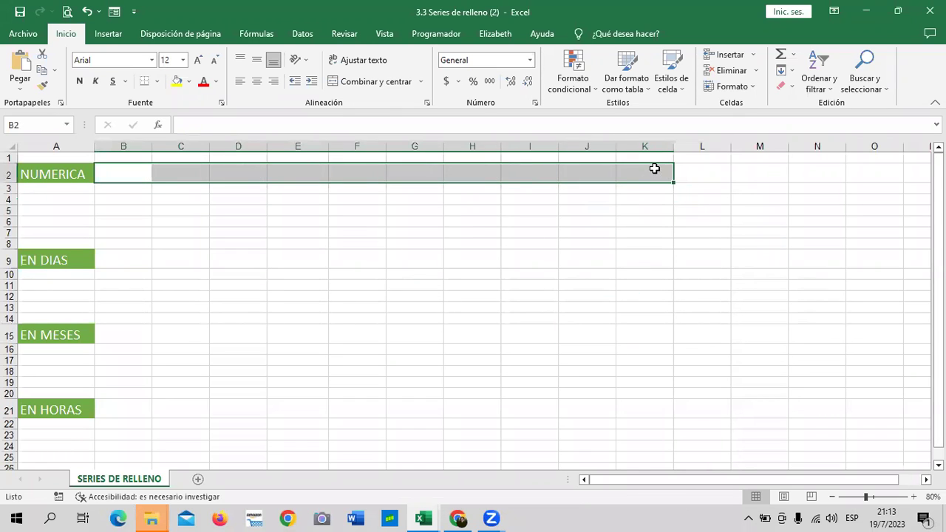
- Enter 1 in B2 and 2 in C2
{"action": "left_click_drag", "start_coordinate": [451, 360], "coordinate": [407, 347]}
{"action": "left_click", "coordinate": [114, 173]}
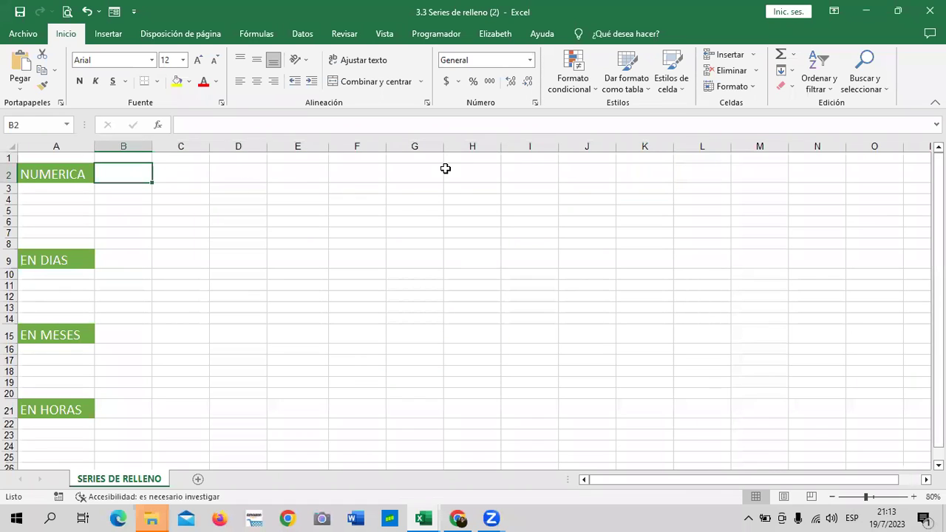
{"action": "type", "text": "1"}
{"action": "key", "text": "Tab"}
{"action": "type", "text": "2"}
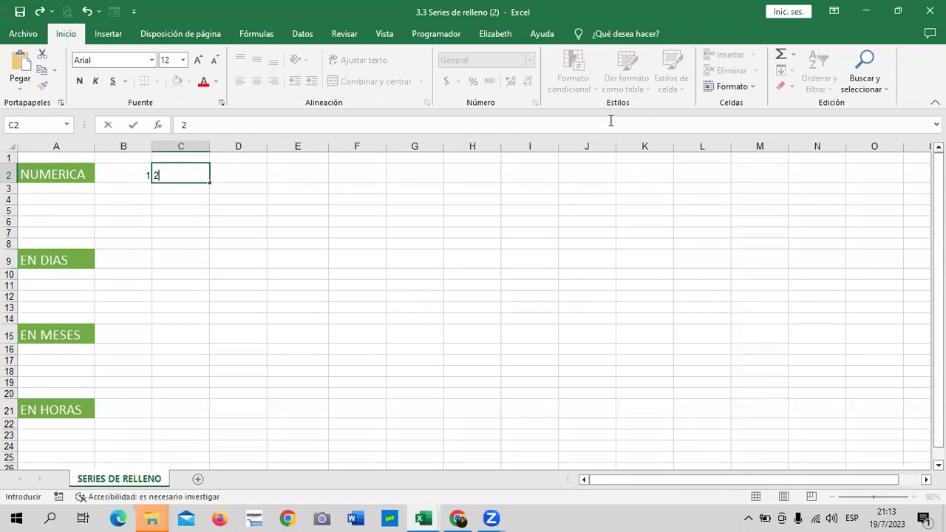
{"action": "left_click", "coordinate": [782, 211]}
{"action": "left_click", "coordinate": [519, 260]}
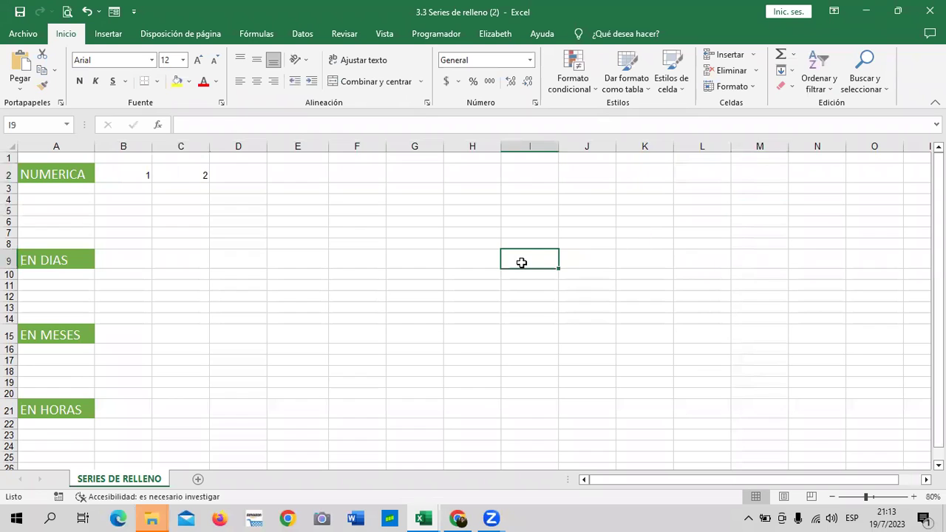
- Drag the 1, 2 pair across row 2 to column O and check the value in N2
{"action": "left_click_drag", "start_coordinate": [134, 174], "coordinate": [209, 184]}
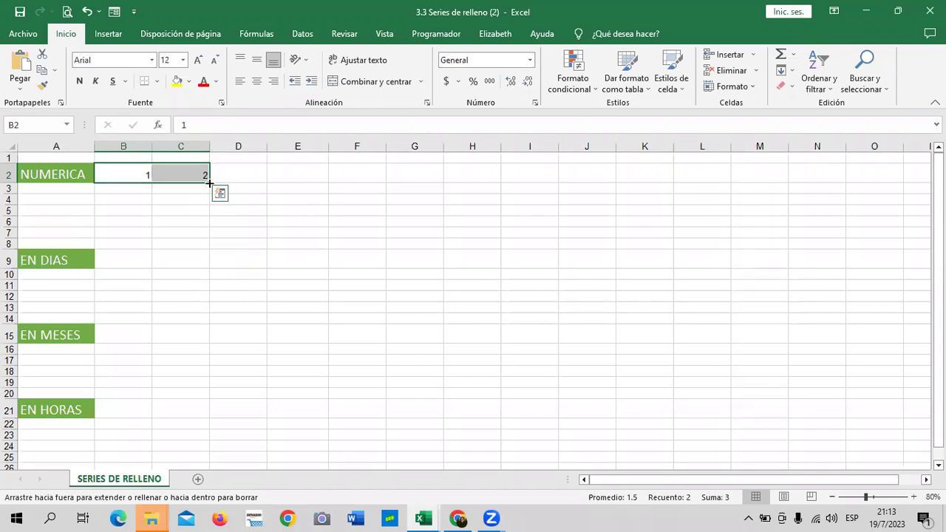
{"action": "mouse_move", "coordinate": [210, 184]}
{"action": "left_mouse_down"}
{"action": "mouse_move", "coordinate": [683, 201]}
{"action": "mouse_move", "coordinate": [877, 194]}
{"action": "left_mouse_up"}
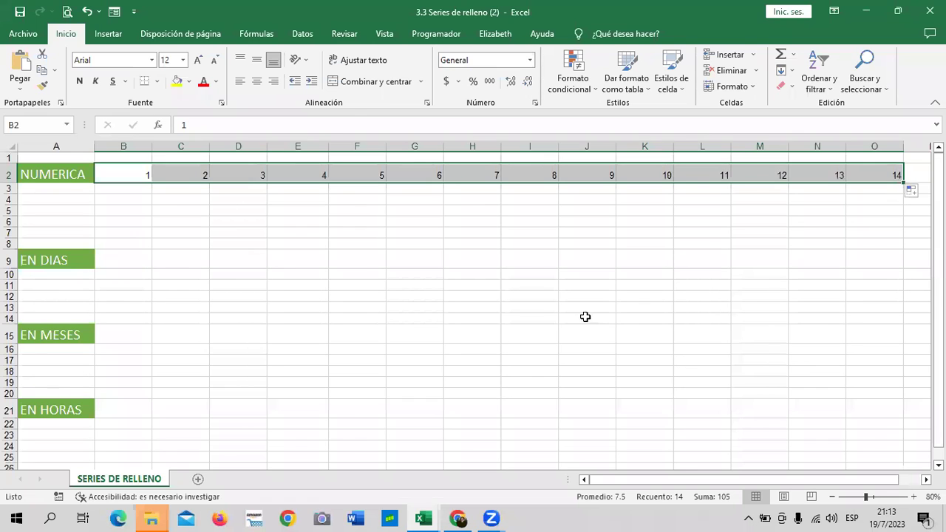
{"action": "left_click", "coordinate": [490, 254]}
{"action": "left_click", "coordinate": [813, 173]}
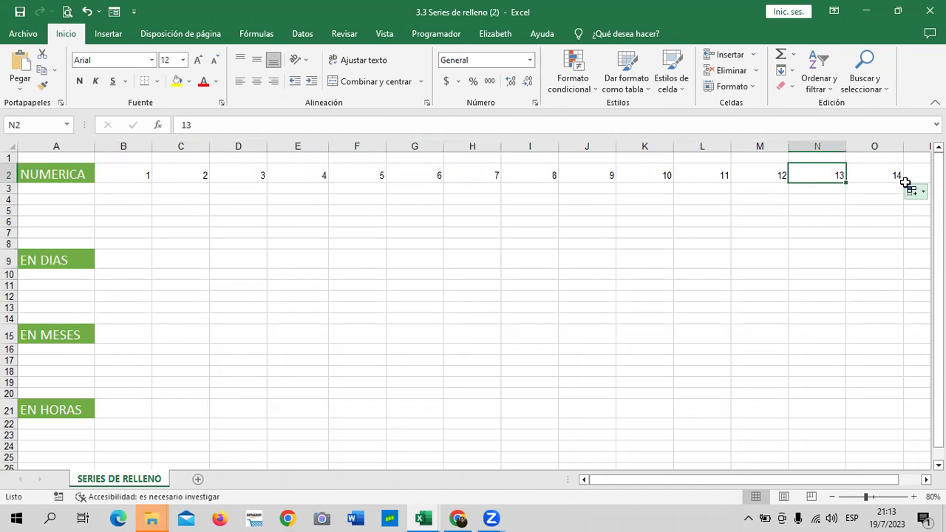
{"action": "left_click", "coordinate": [750, 286]}
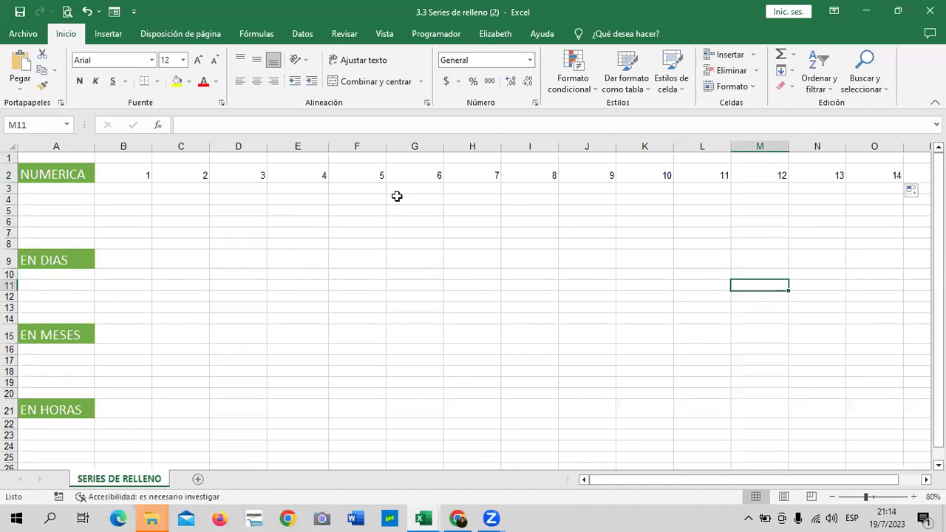
- Enter 2 in B3 and C3, fill row 3 with 2s, then undo that fill
{"action": "left_click", "coordinate": [117, 188]}
{"action": "type", "text": "2"}
{"action": "key", "text": "Tab"}
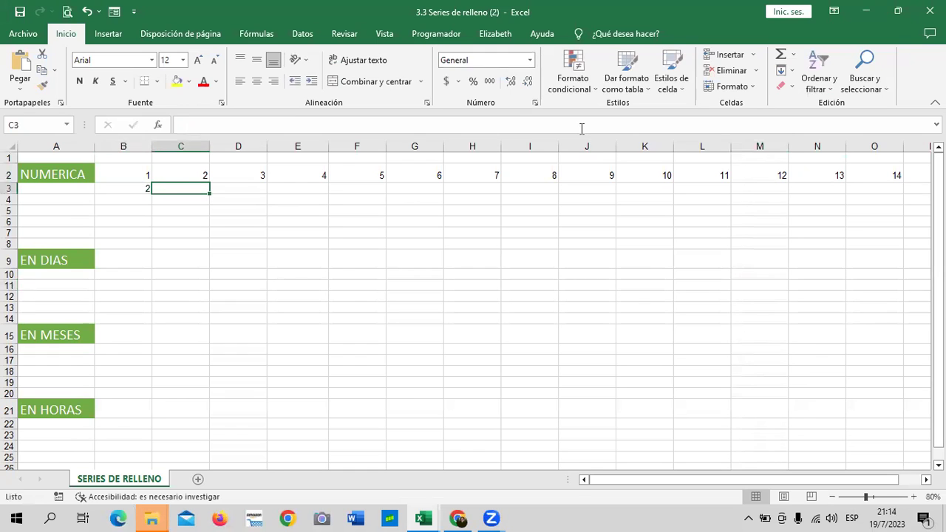
{"action": "type", "text": "2"}
{"action": "left_click", "coordinate": [739, 230]}
{"action": "left_click_drag", "start_coordinate": [128, 189], "coordinate": [882, 204]}
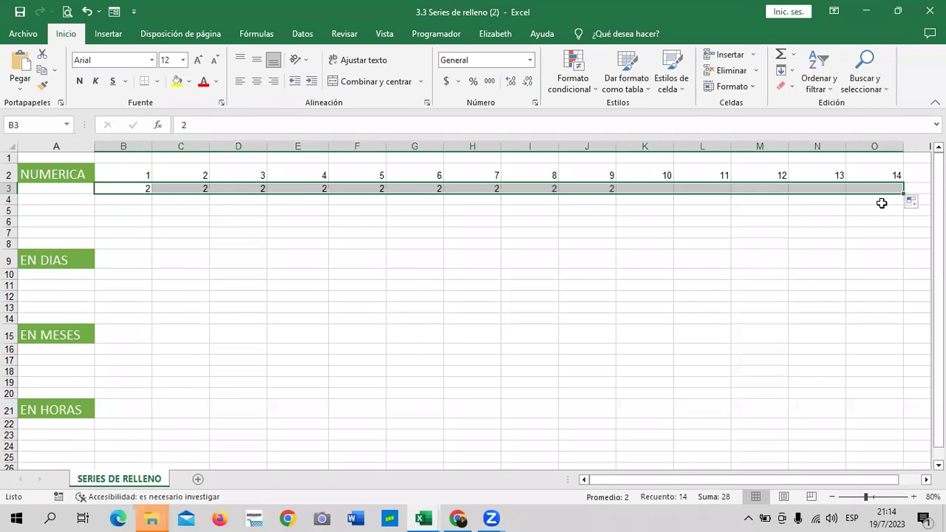
{"action": "left_click", "coordinate": [754, 268]}
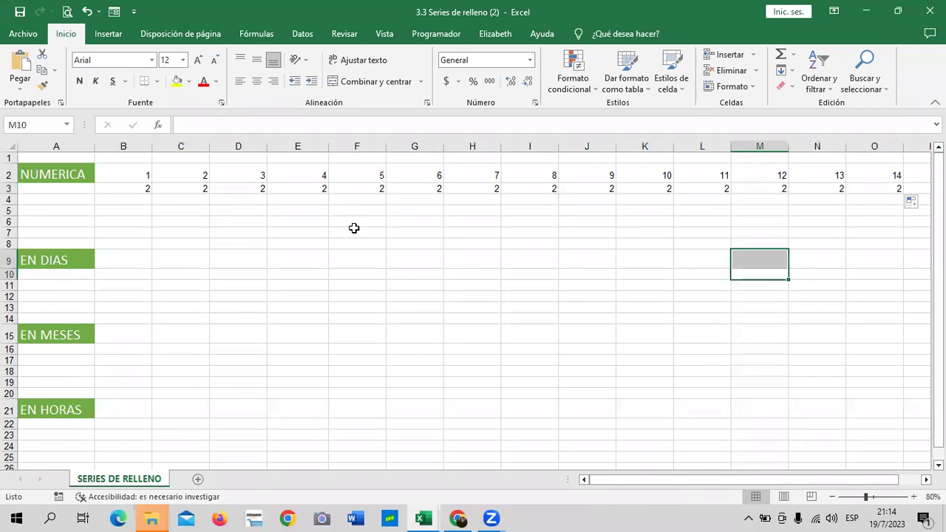
{"action": "left_click", "coordinate": [86, 11]}
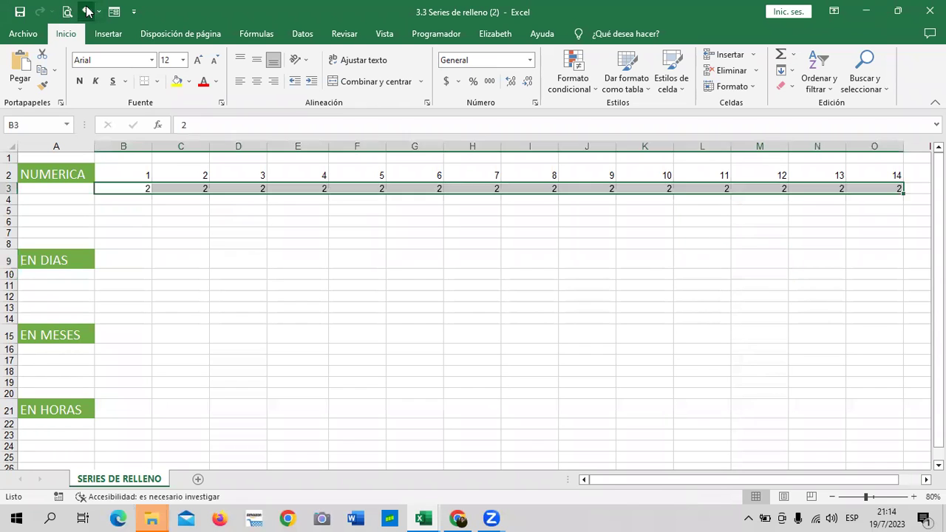
- Change C3 to 4 and extend the 2, 4 series across row 3 to O3
{"action": "left_click", "coordinate": [201, 189]}
{"action": "type", "text": "4"}
{"action": "key", "text": "Return"}
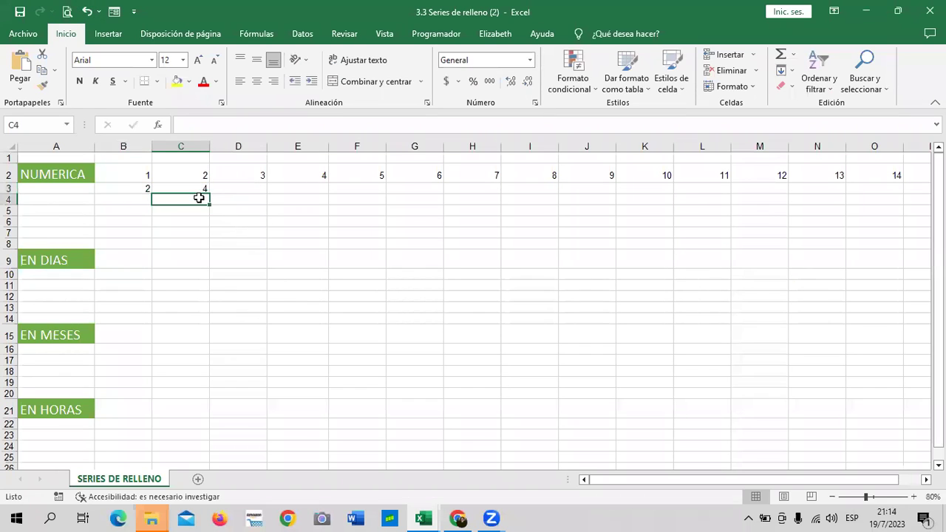
{"action": "left_click", "coordinate": [229, 273]}
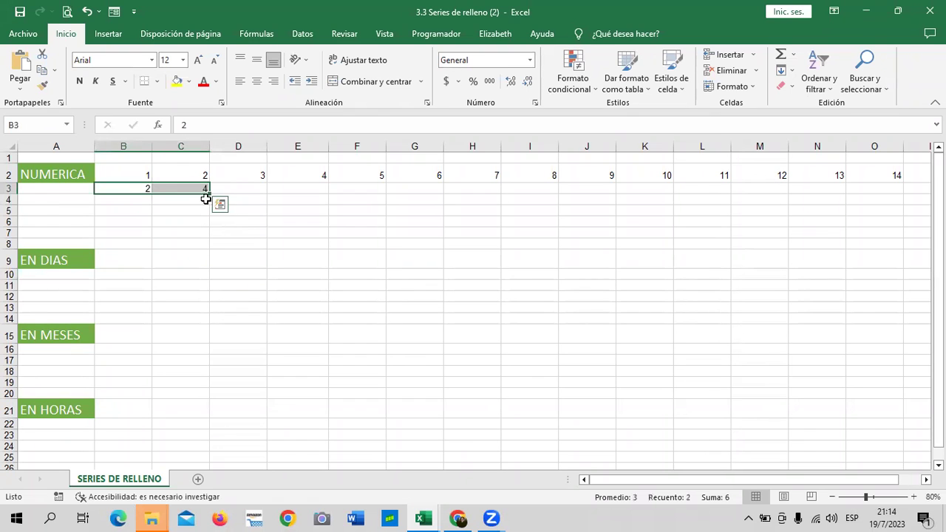
{"action": "left_click_drag", "start_coordinate": [209, 193], "coordinate": [863, 217]}
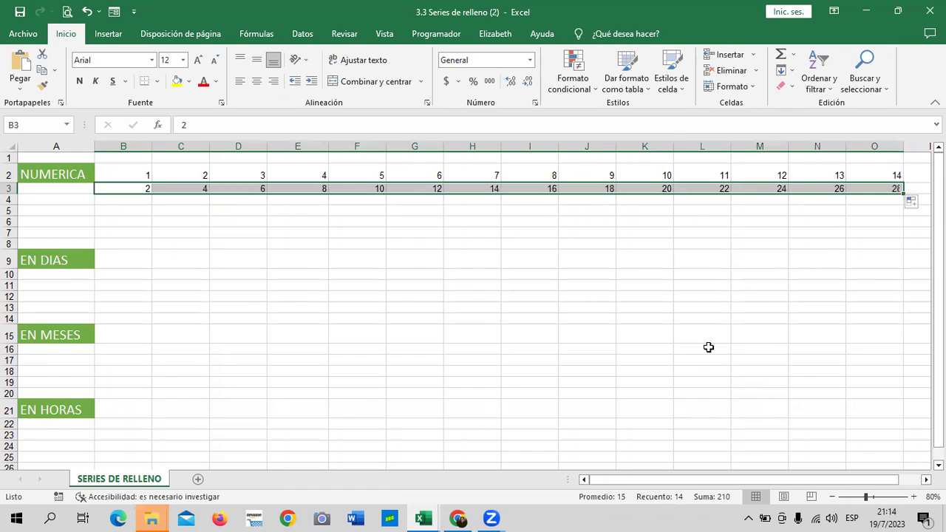
- Enter 10 and 20 in B4:C4 and fill row 4 to column O (10–140)
{"action": "left_click", "coordinate": [111, 198]}
{"action": "type", "text": "10"}
{"action": "key", "text": "Tab"}
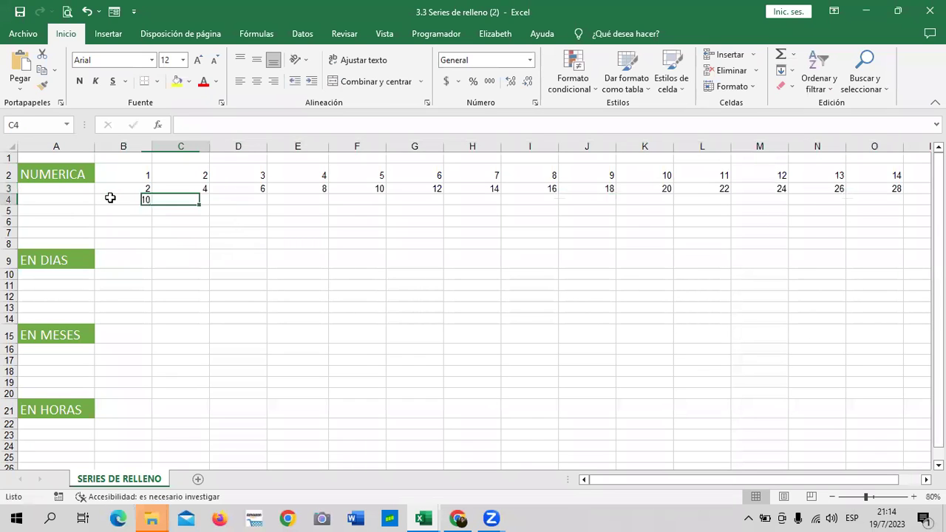
{"action": "type", "text": "20"}
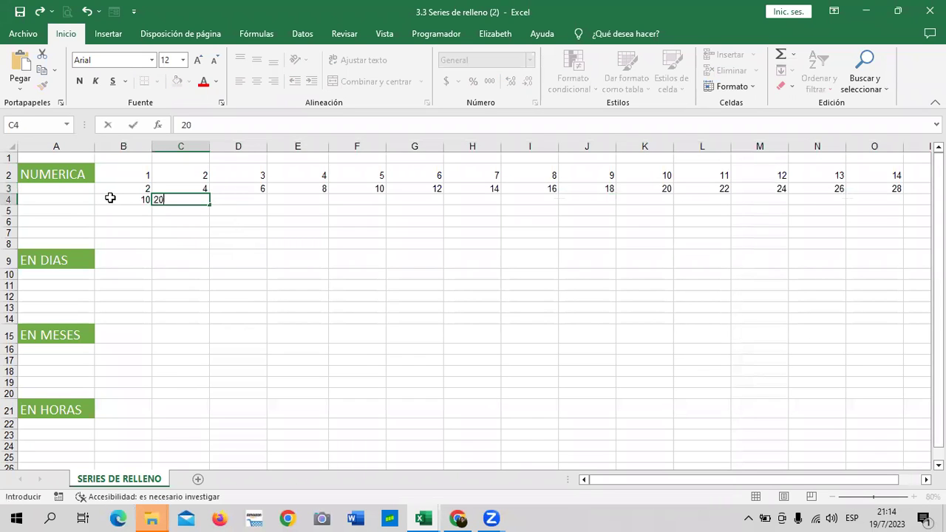
{"action": "key", "text": "Down"}
{"action": "left_click_drag", "start_coordinate": [131, 199], "coordinate": [877, 208]}
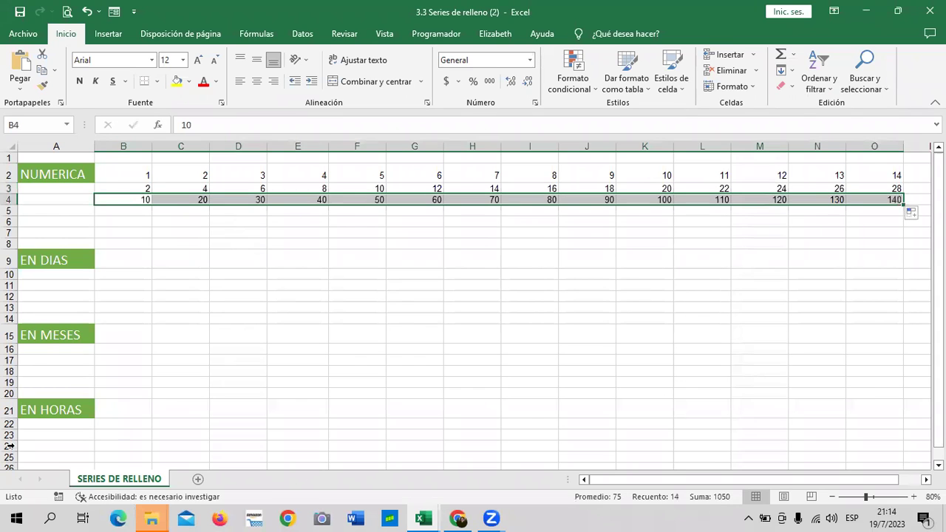
{"action": "left_click", "coordinate": [549, 305]}
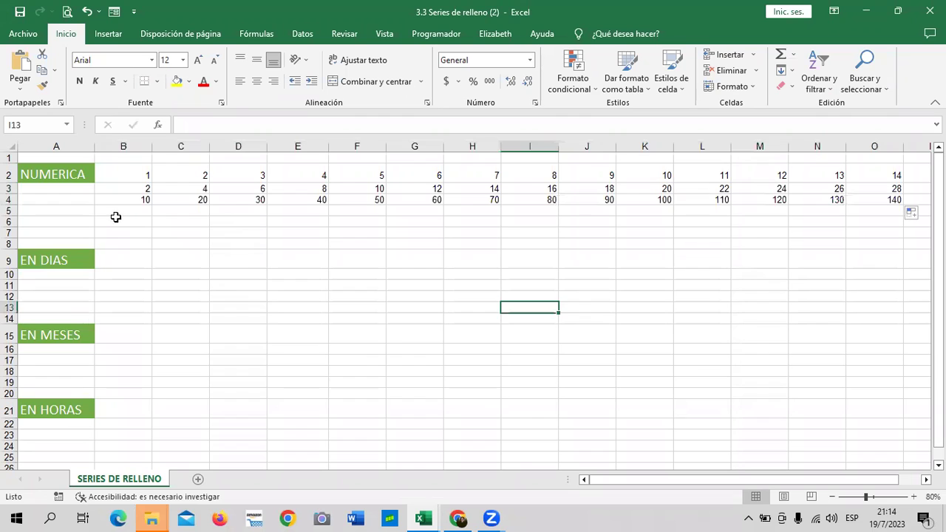
- Enter 100 and 200 in B5:C5 and fill row 5 to column O (100–1400)
{"action": "left_click", "coordinate": [119, 210]}
{"action": "type", "text": "100"}
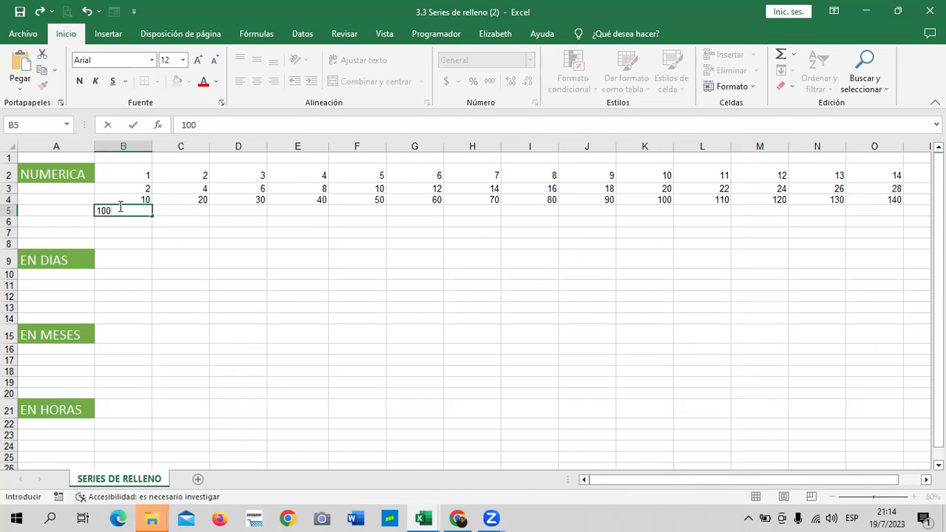
{"action": "key", "text": "Tab"}
{"action": "type", "text": "200"}
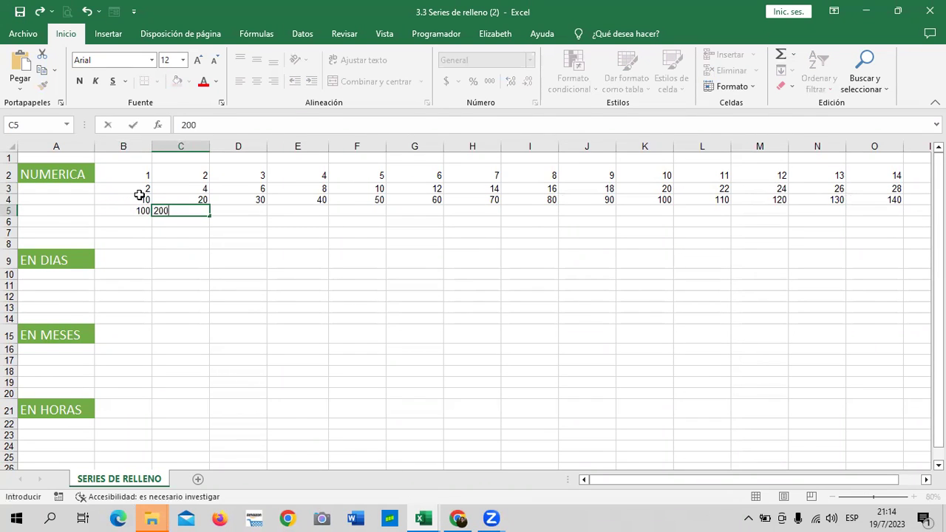
{"action": "key", "text": "Return"}
{"action": "left_click_drag", "start_coordinate": [122, 212], "coordinate": [184, 208]}
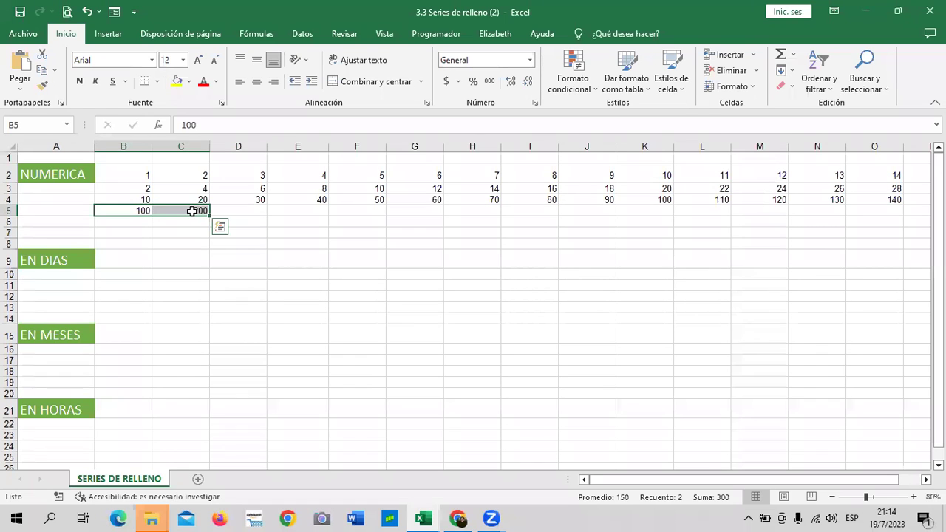
{"action": "left_click_drag", "start_coordinate": [257, 215], "coordinate": [896, 219]}
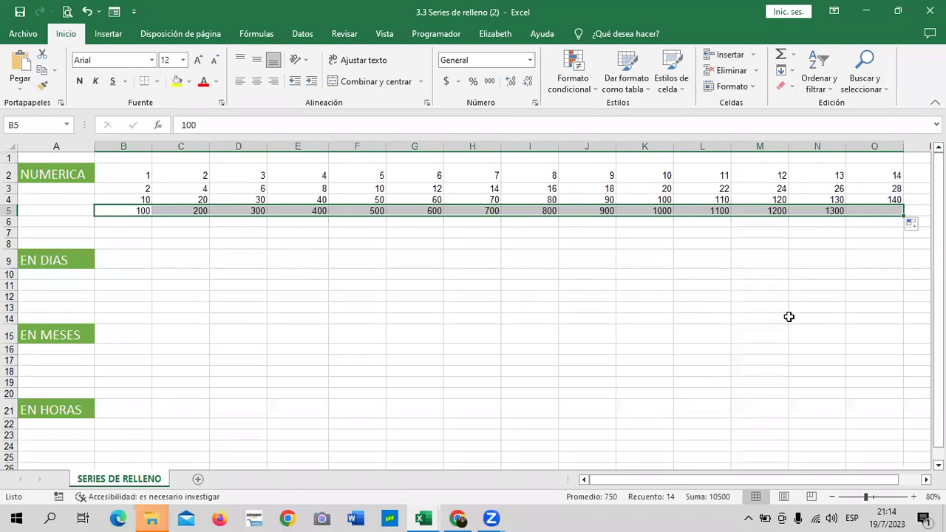
{"action": "left_click", "coordinate": [685, 327]}
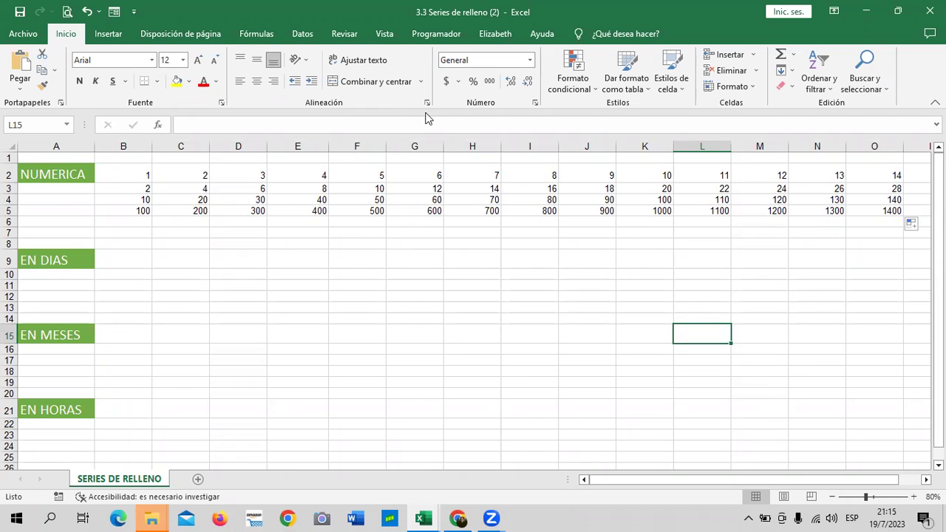
{"action": "left_click", "coordinate": [135, 220]}
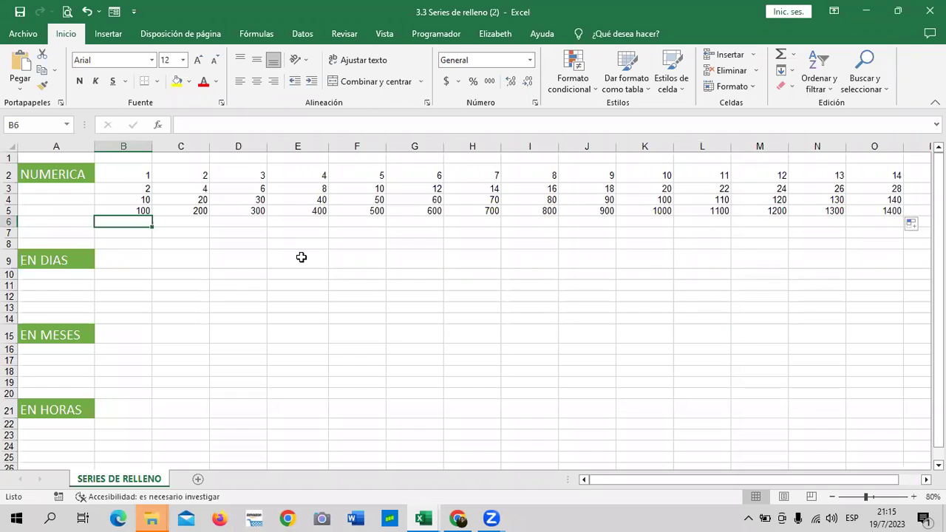
- Enter 14 and 13 in B6:C6 and drag the countdown to O6, ending at 1
{"action": "type", "text": "15"}
{"action": "key", "text": "BackSpace"}
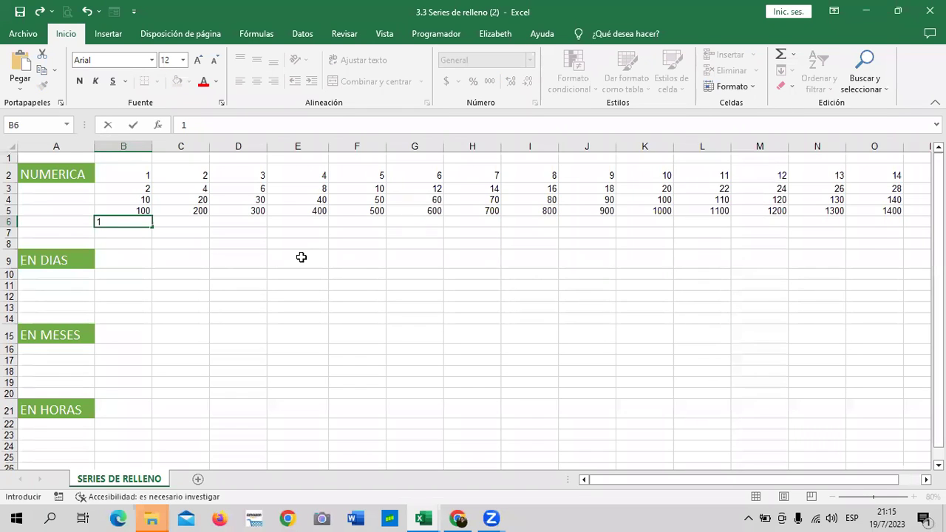
{"action": "key", "text": "Tab"}
{"action": "type", "text": "13"}
{"action": "key", "text": "Return"}
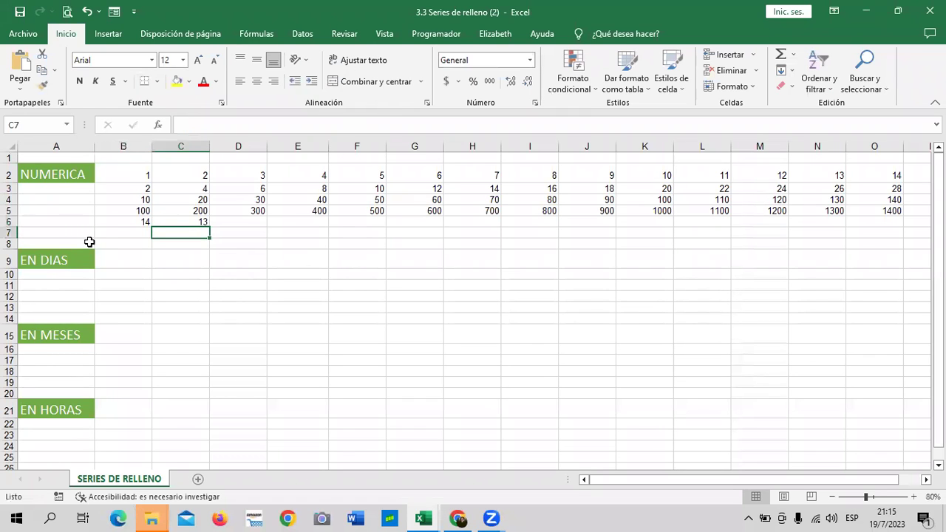
{"action": "left_click_drag", "start_coordinate": [122, 221], "coordinate": [170, 223]}
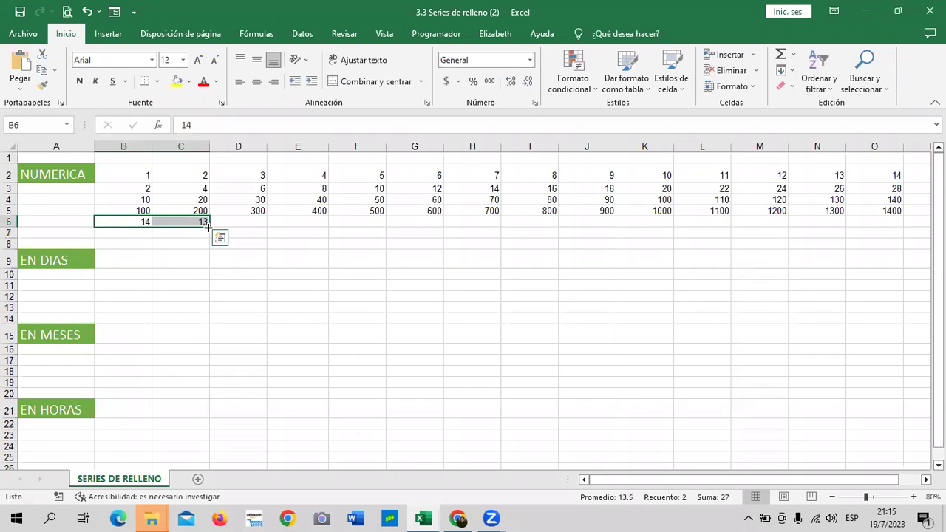
{"action": "left_click_drag", "start_coordinate": [209, 227], "coordinate": [273, 224]}
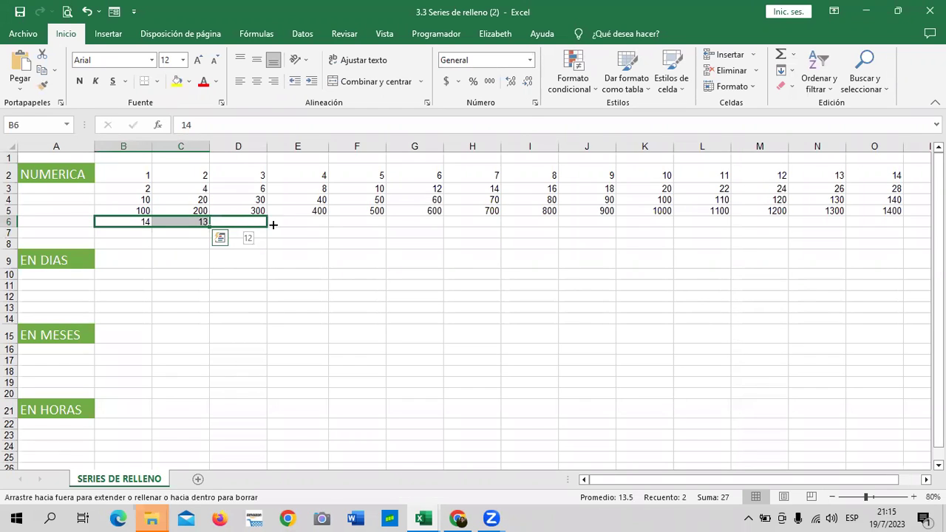
{"action": "left_click_drag", "start_coordinate": [277, 225], "coordinate": [909, 222]}
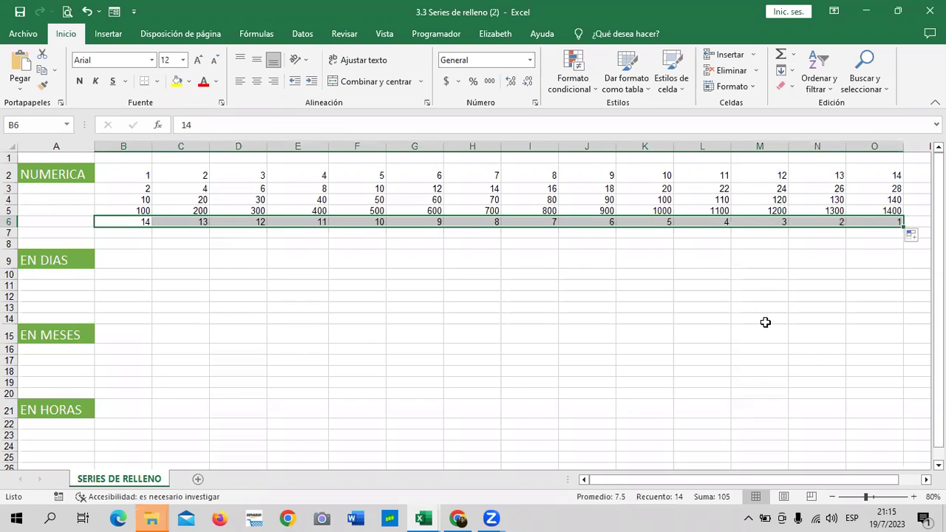
{"action": "left_click_drag", "start_coordinate": [613, 285], "coordinate": [510, 285]}
- Enter 100 and 90 in B7:C7 and fill down by tens to 10 in K7
{"action": "left_click", "coordinate": [127, 232]}
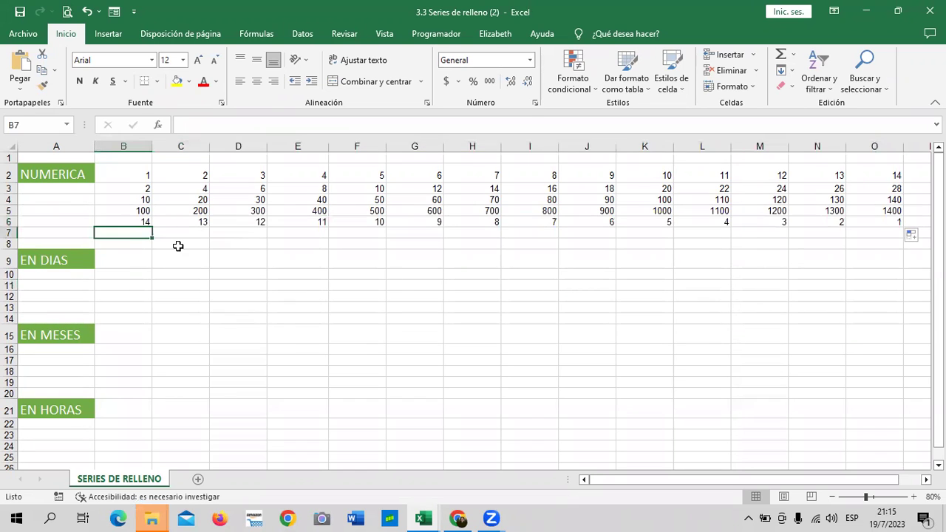
{"action": "type", "text": "100"}
{"action": "key", "text": "Tab"}
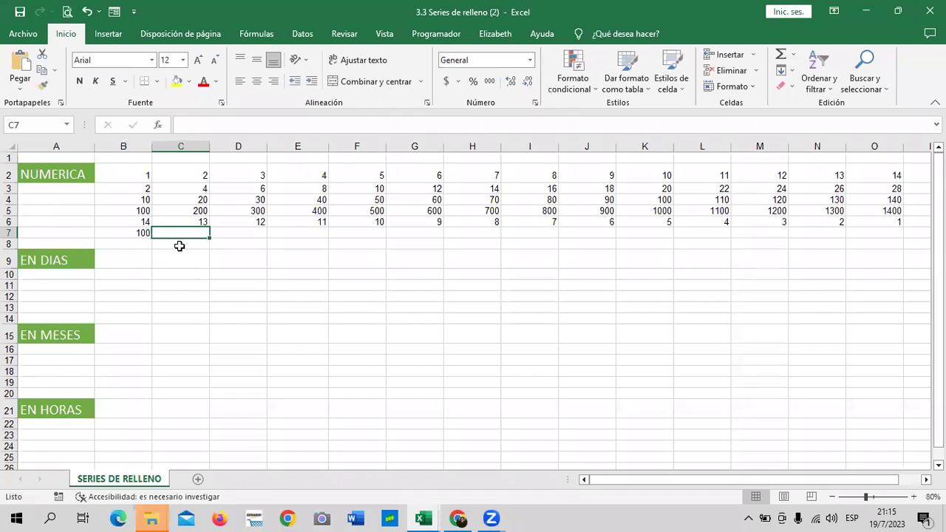
{"action": "type", "text": "90"}
{"action": "key", "text": "Return"}
{"action": "left_click_drag", "start_coordinate": [140, 232], "coordinate": [741, 228]}
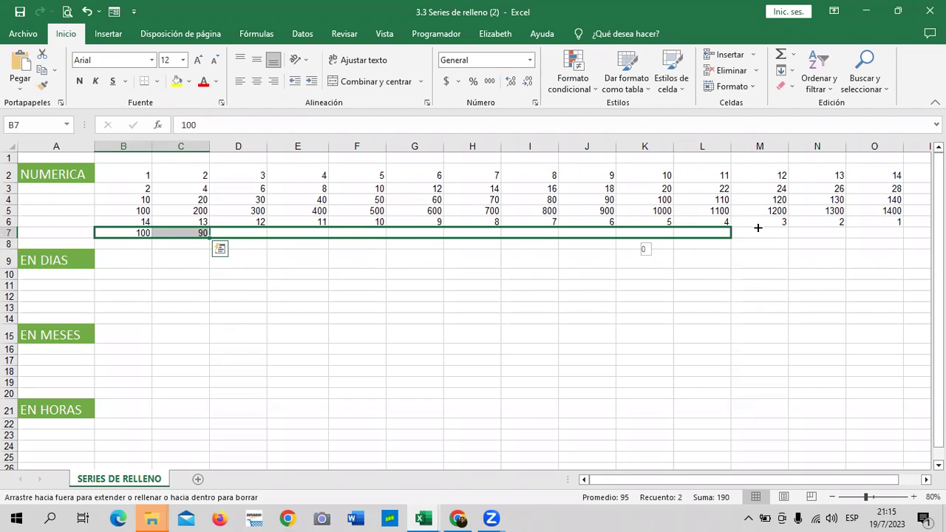
{"action": "mouse_move", "coordinate": [757, 227]}
{"action": "left_mouse_down"}
{"action": "mouse_move", "coordinate": [875, 230]}
{"action": "mouse_move", "coordinate": [665, 230]}
{"action": "left_mouse_up"}
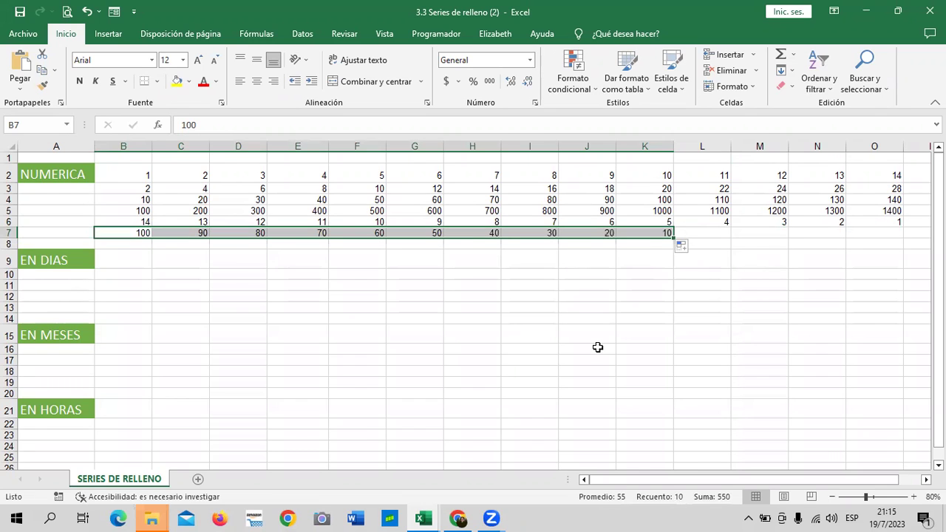
{"action": "left_click", "coordinate": [552, 315]}
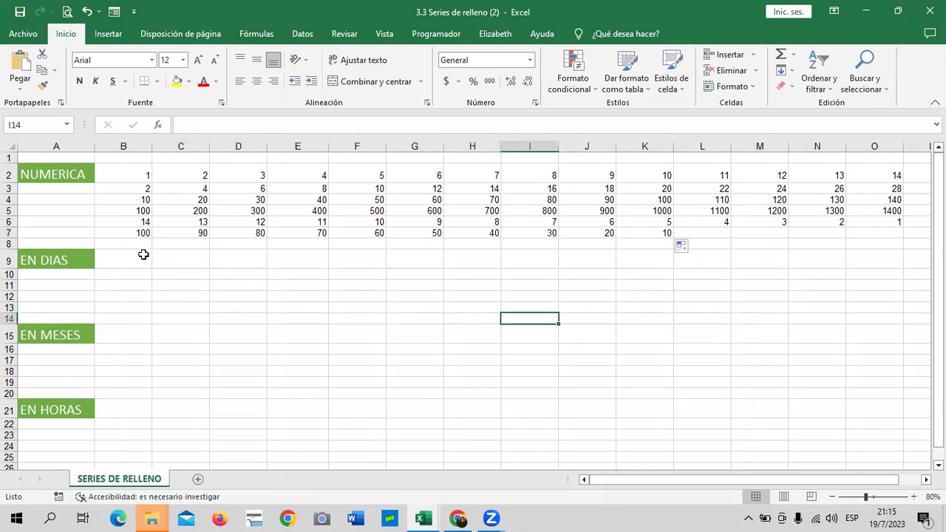
{"action": "left_click", "coordinate": [629, 233]}
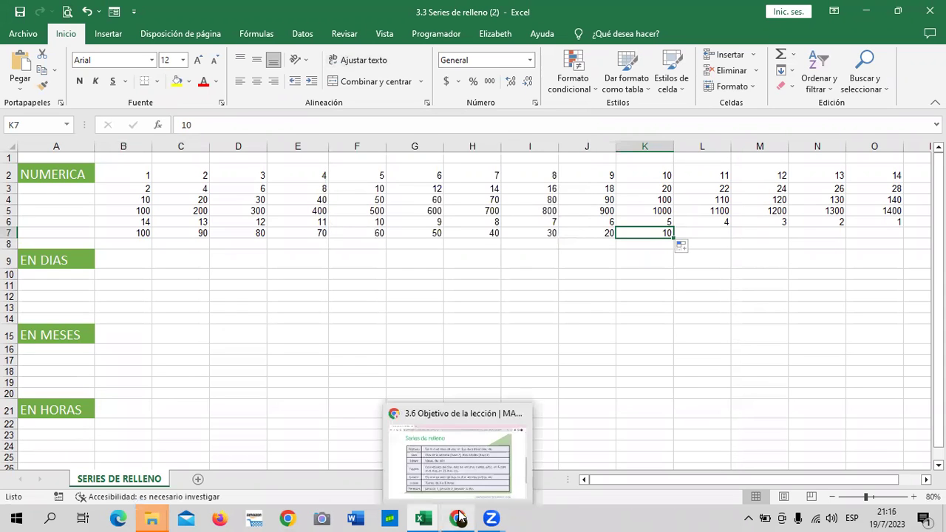
- View the course's Series de relleno slide, then bring the Excel workbook forward
{"action": "left_click", "coordinate": [443, 474]}
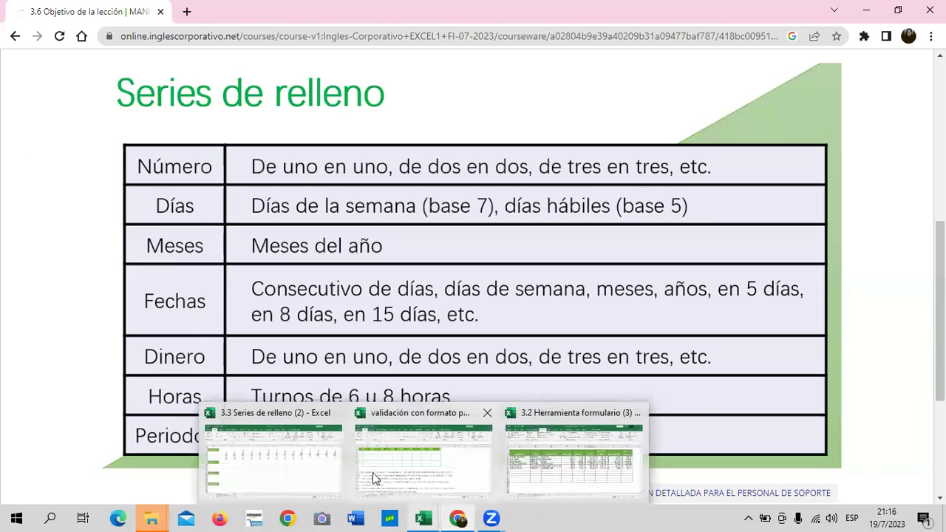
{"action": "mouse_move", "coordinate": [423, 518]}
{"action": "left_click", "coordinate": [281, 458]}
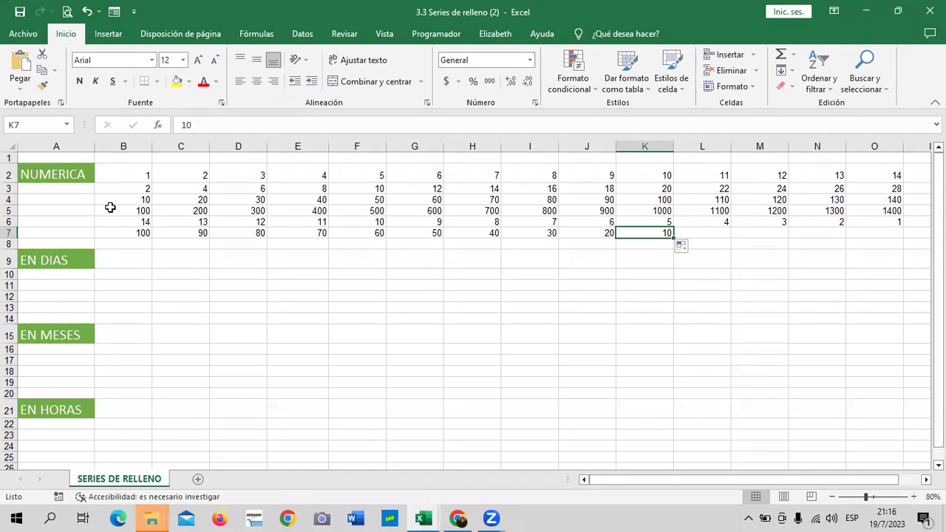
- Apply Accounting Number Format to the 100–1400 values in B5:O5, then select B8
{"action": "left_click_drag", "start_coordinate": [118, 211], "coordinate": [882, 209]}
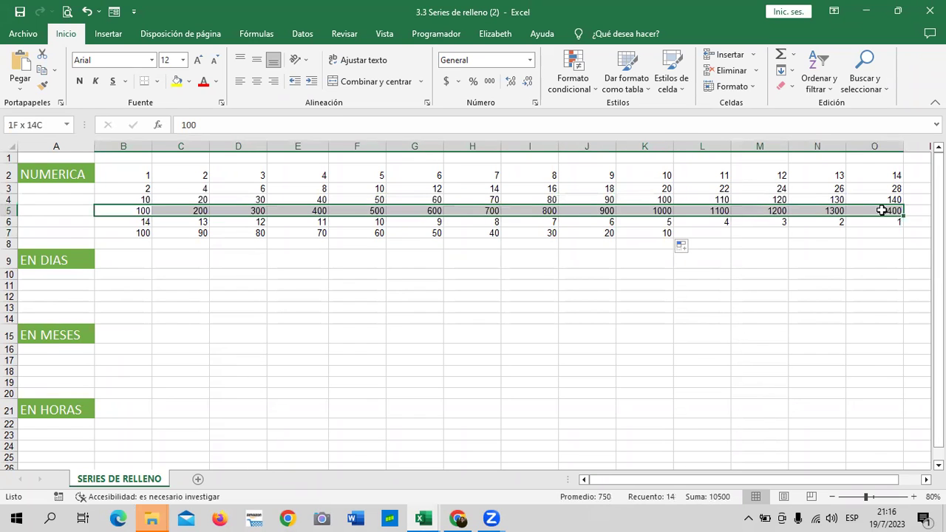
{"action": "left_click", "coordinate": [446, 81]}
{"action": "left_click", "coordinate": [343, 422]}
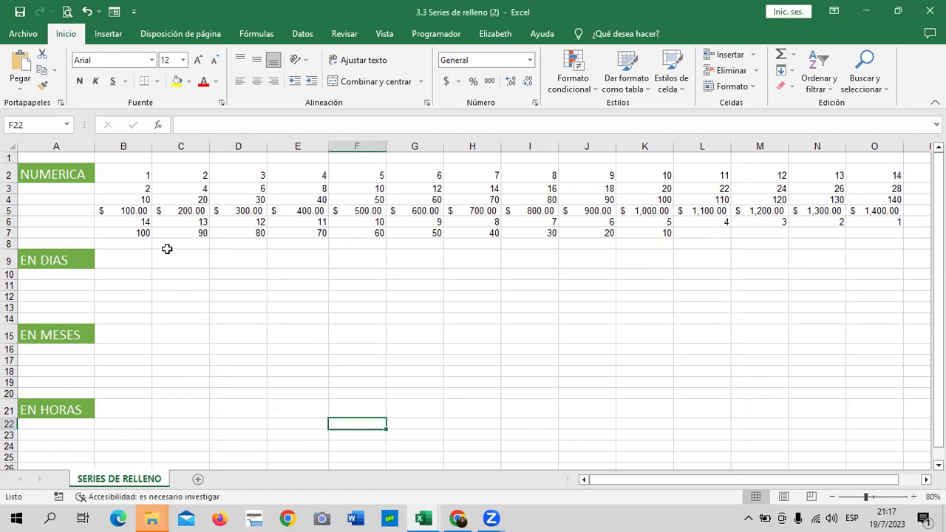
{"action": "left_click", "coordinate": [140, 249]}
{"action": "left_click", "coordinate": [141, 244]}
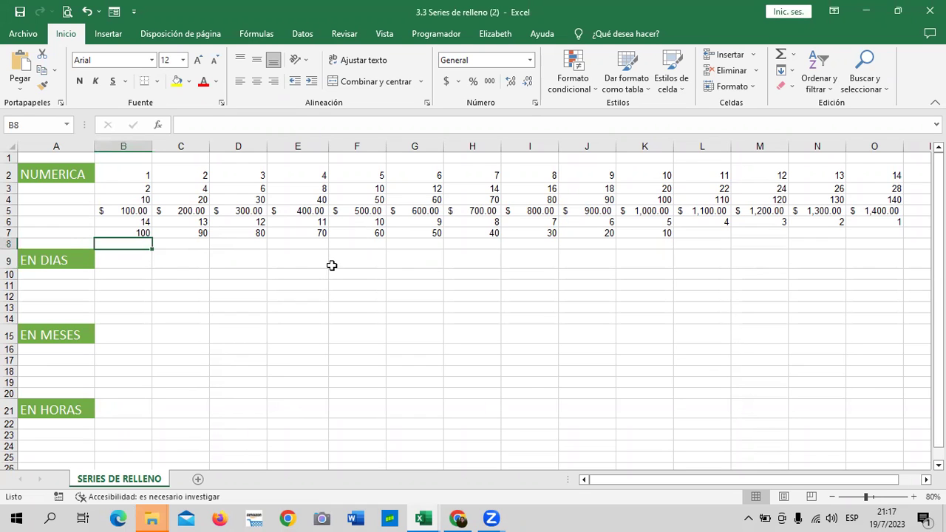
- Enter VENDEDOR 1 in B8 and VENDEDOR 2 in C8, widening columns B and C
{"action": "type", "text": "V"}
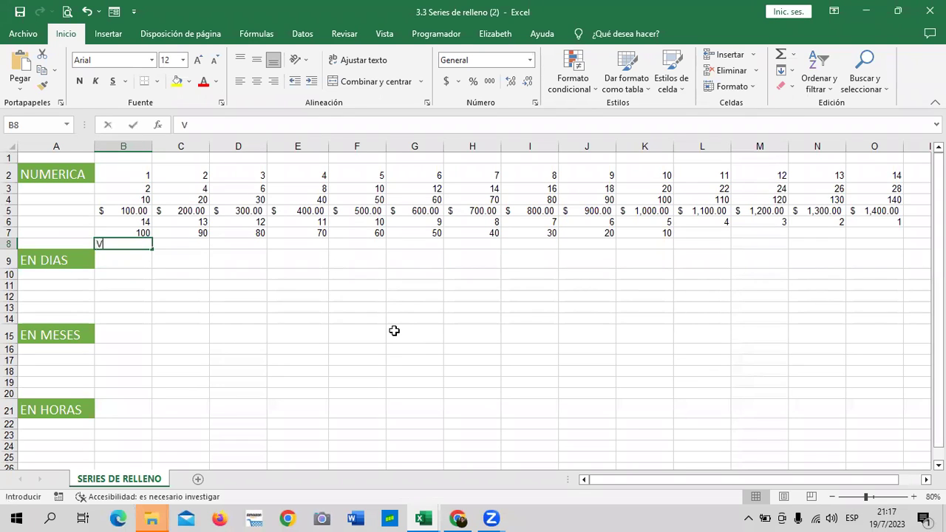
{"action": "type", "text": "ENDEDOR 1"}
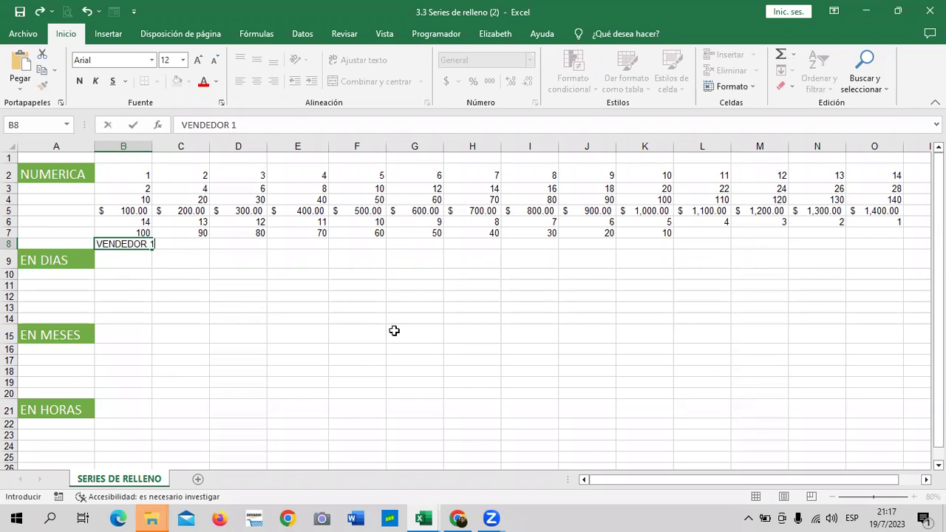
{"action": "key", "text": "Return"}
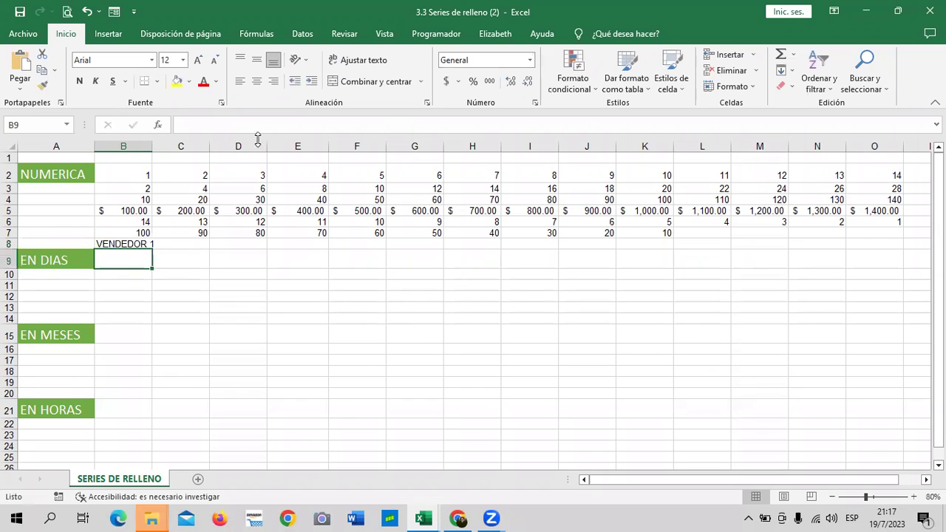
{"action": "left_click", "coordinate": [133, 243]}
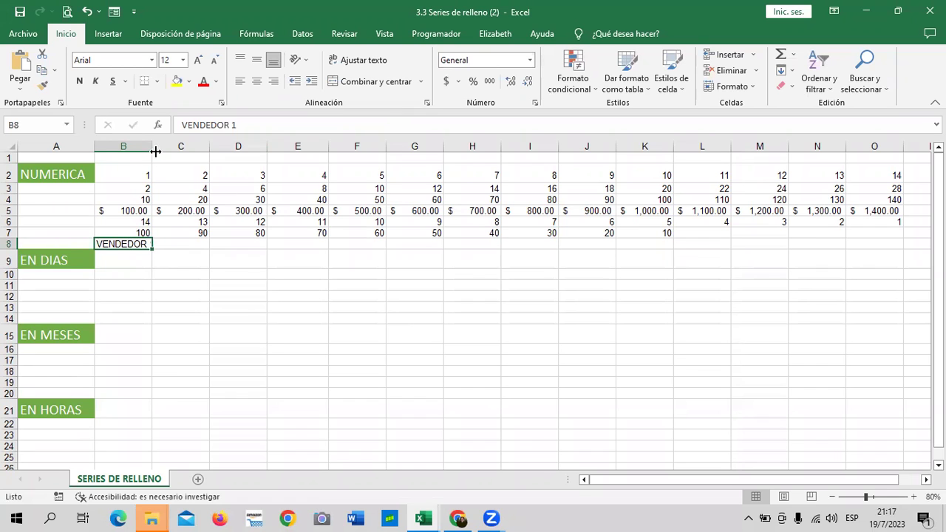
{"action": "left_click_drag", "start_coordinate": [155, 151], "coordinate": [167, 150]}
{"action": "left_click", "coordinate": [207, 316]}
{"action": "left_click", "coordinate": [151, 243]}
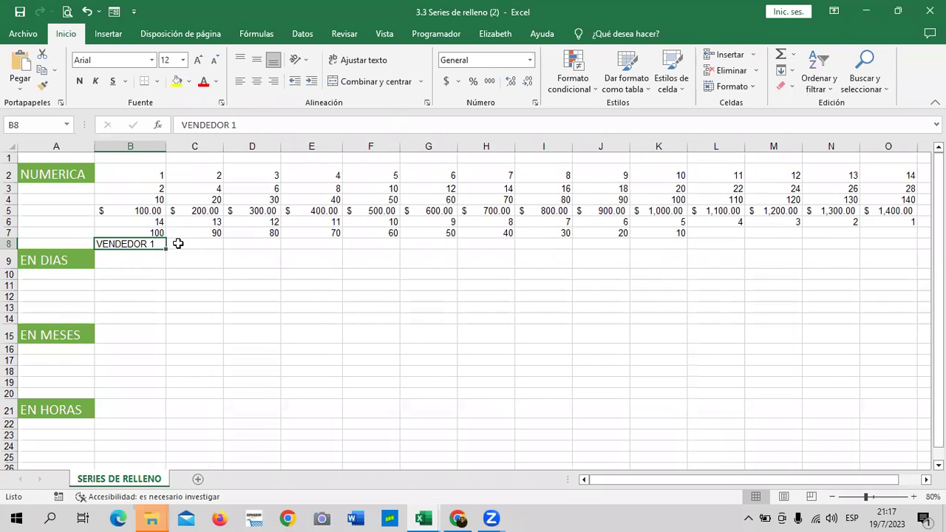
{"action": "left_click", "coordinate": [181, 243]}
{"action": "type", "text": "VENDEDOR"}
{"action": "key", "text": "Return"}
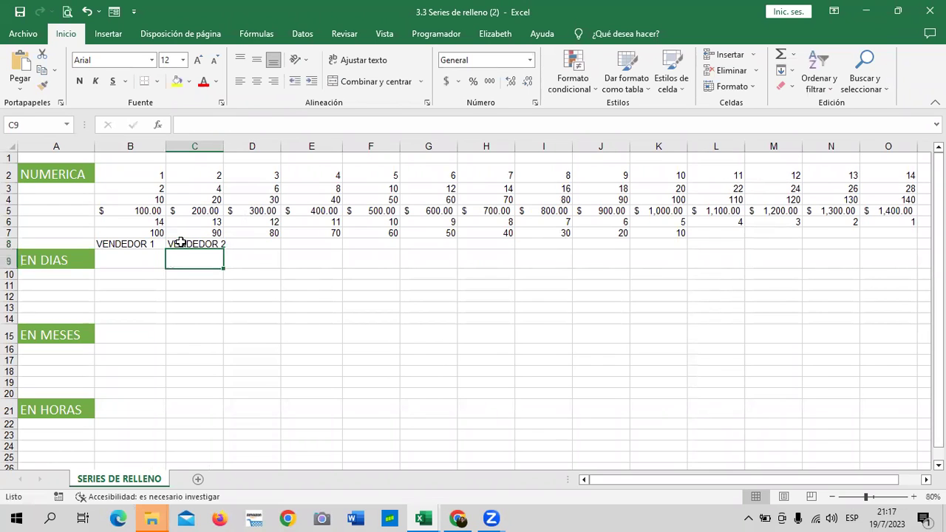
{"action": "left_click", "coordinate": [307, 293]}
{"action": "left_click_drag", "start_coordinate": [224, 144], "coordinate": [234, 144]}
{"action": "left_click", "coordinate": [220, 331]}
- Extend the VENDEDOR pair across row 8 to VENDEDOR 14 and compare with the course slide
{"action": "left_click_drag", "start_coordinate": [148, 244], "coordinate": [865, 242]}
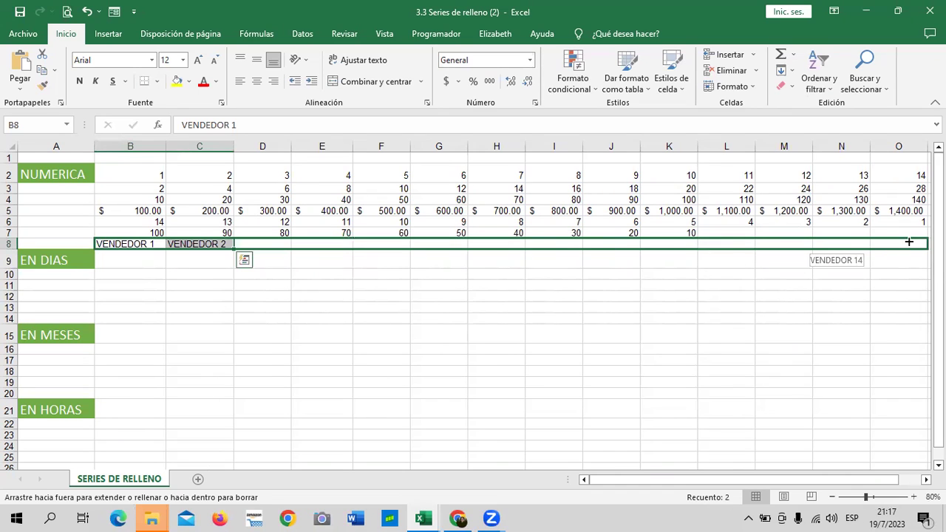
{"action": "left_click_drag", "start_coordinate": [897, 242], "coordinate": [899, 244]}
{"action": "left_click", "coordinate": [566, 335]}
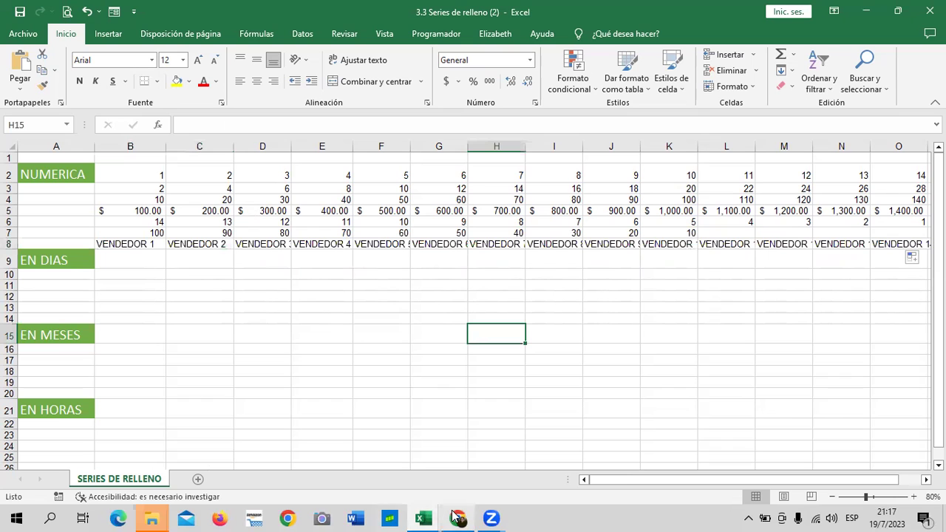
{"action": "left_click", "coordinate": [448, 472]}
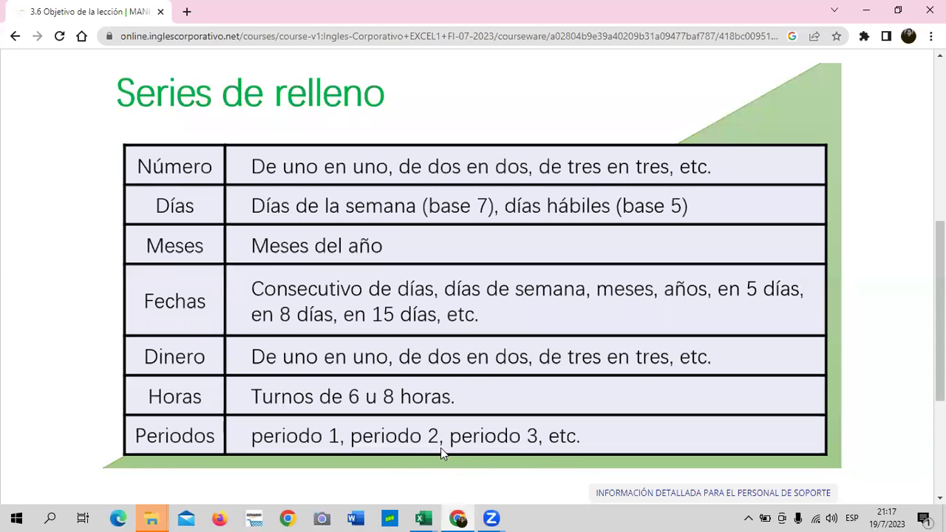
{"action": "mouse_move", "coordinate": [422, 518]}
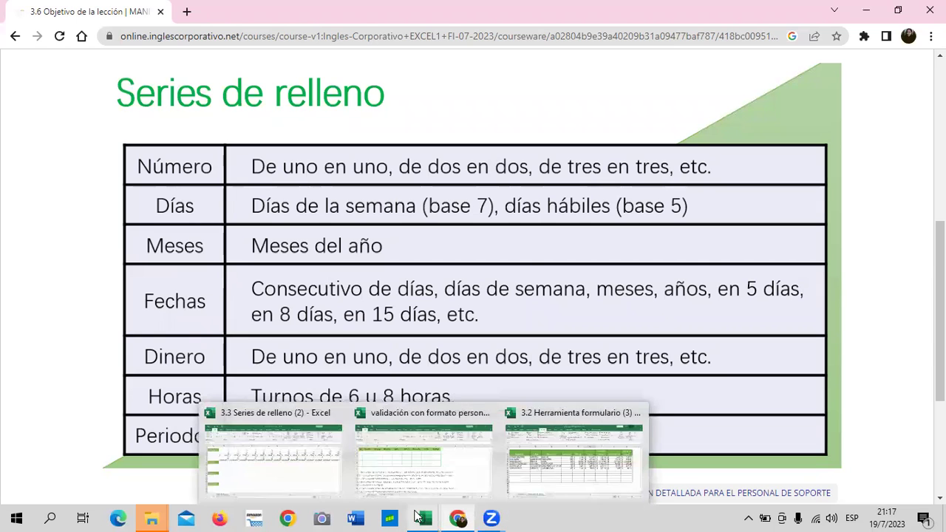
{"action": "left_click", "coordinate": [296, 466]}
- Enter PERIODO 1 and PERIODO 2 in B9:C9, then fill row 9 through PERIODO 14 in column O
{"action": "left_click", "coordinate": [142, 257]}
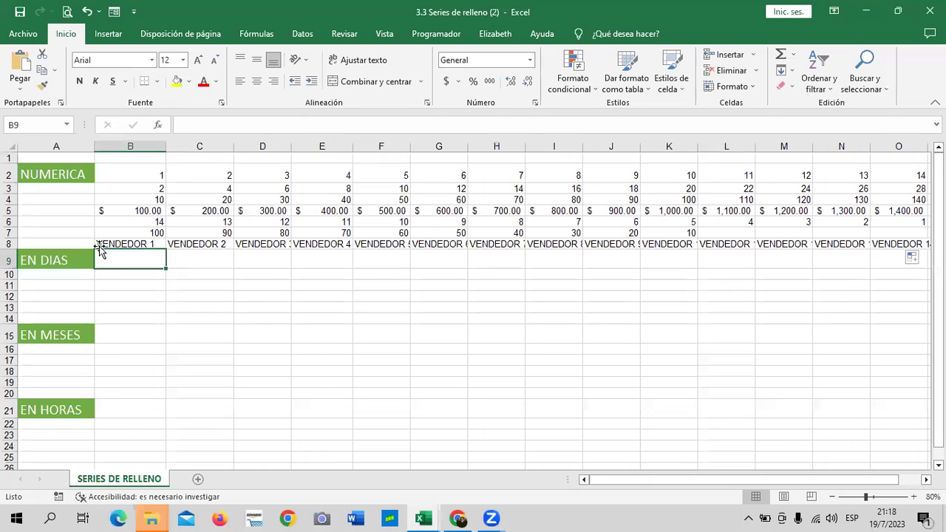
{"action": "type", "text": "P"}
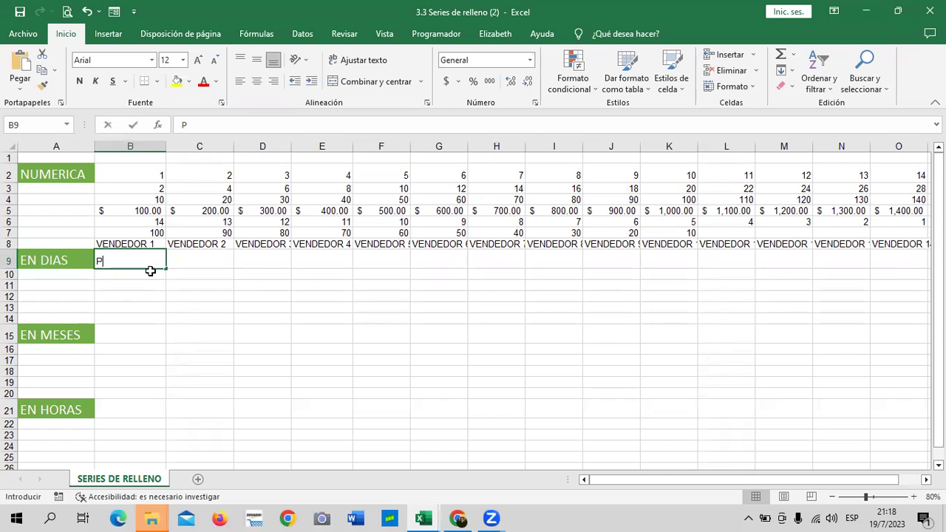
{"action": "type", "text": "ERIODO 1"}
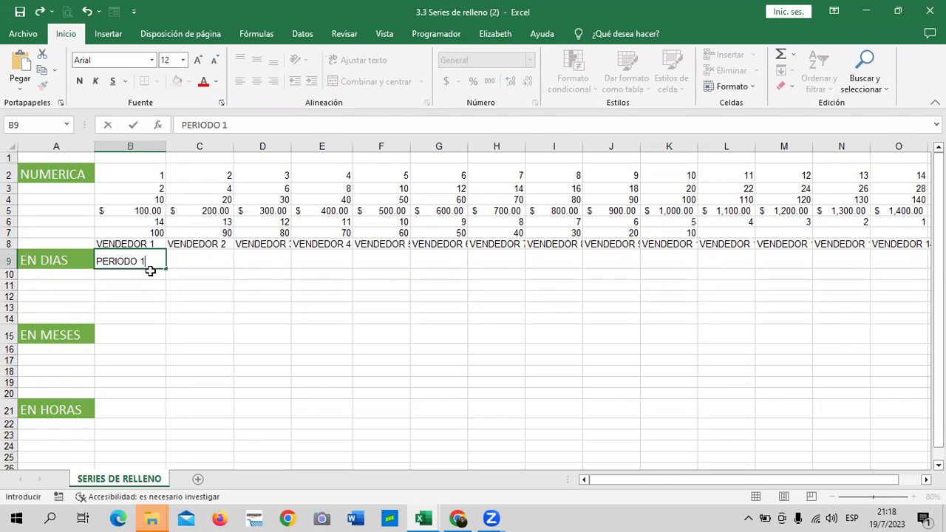
{"action": "key", "text": "Tab"}
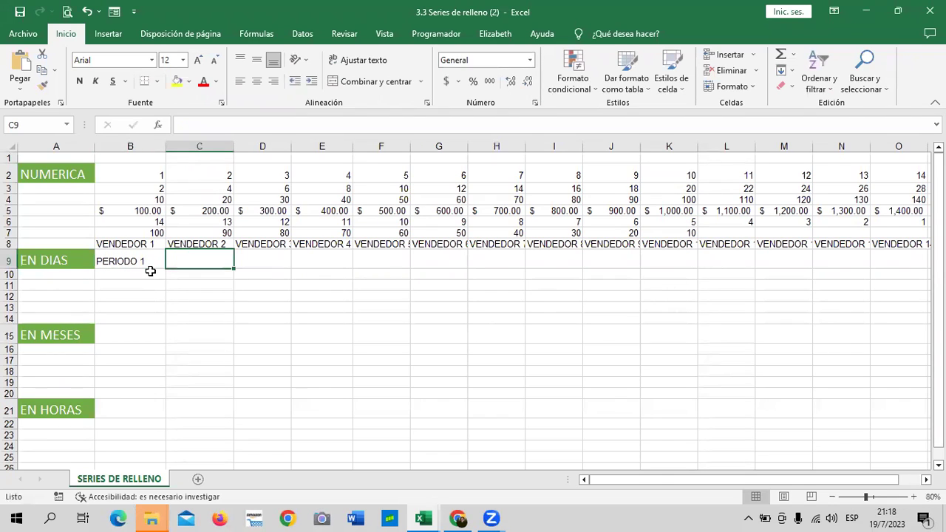
{"action": "type", "text": "PERIODO2"}
{"action": "key", "text": "Return"}
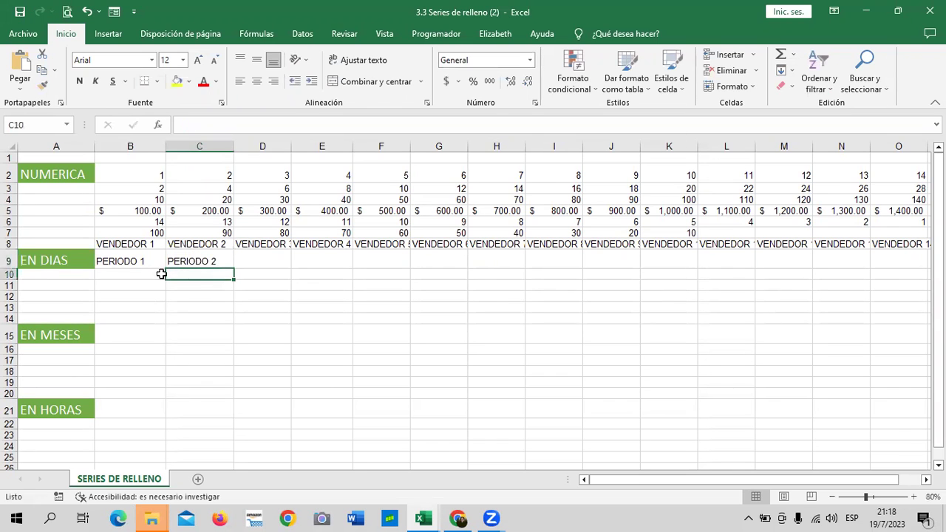
{"action": "left_click_drag", "start_coordinate": [133, 262], "coordinate": [645, 272]}
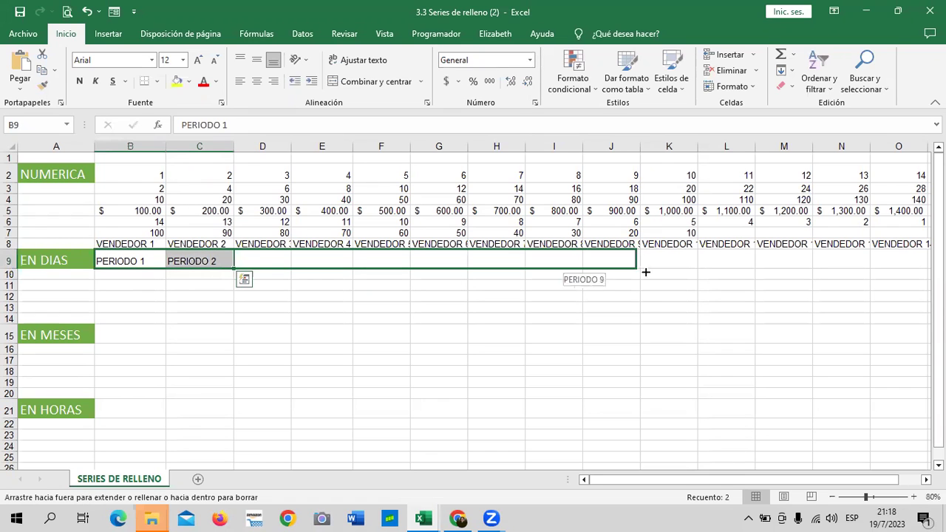
{"action": "left_click_drag", "start_coordinate": [645, 272], "coordinate": [924, 270]}
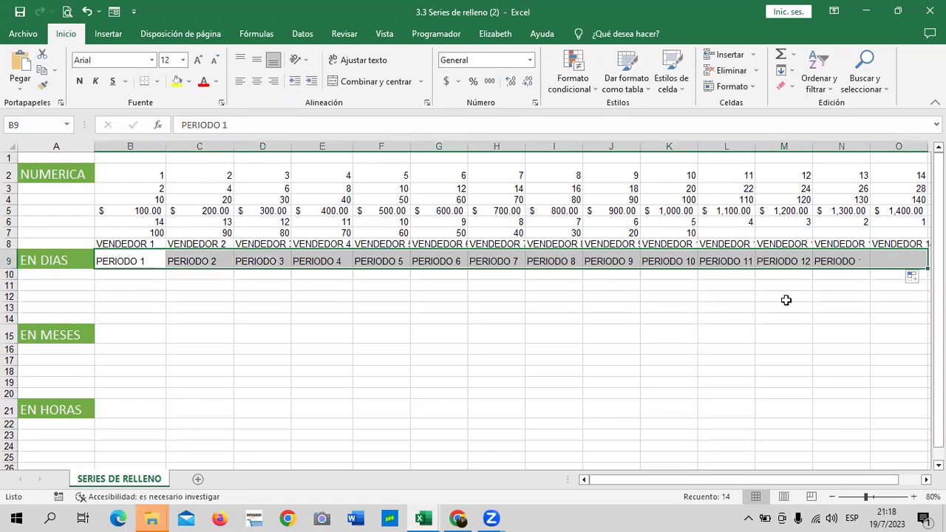
{"action": "left_click", "coordinate": [412, 339]}
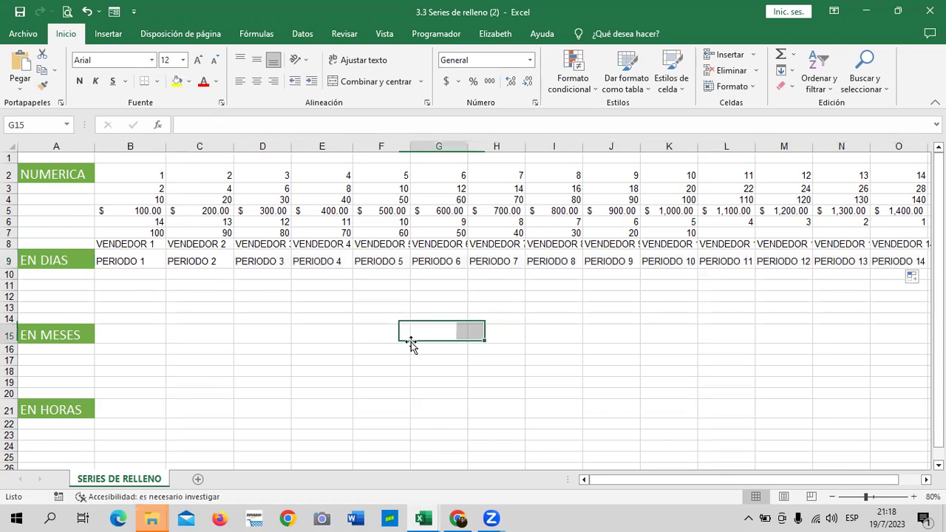
- Zoom the sheet to 90% and cut the EN DIAS label from A9 into A11
{"action": "left_click", "coordinate": [914, 497]}
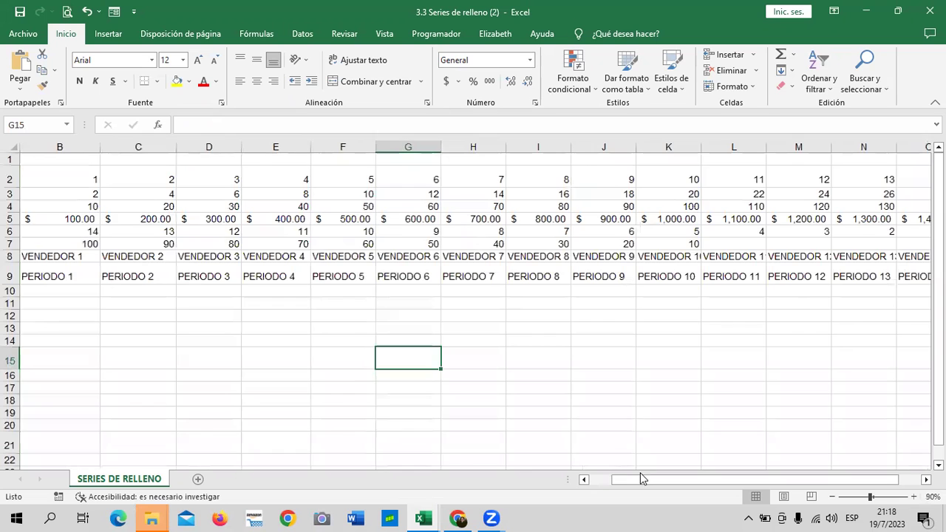
{"action": "left_click_drag", "start_coordinate": [621, 479], "coordinate": [600, 479]}
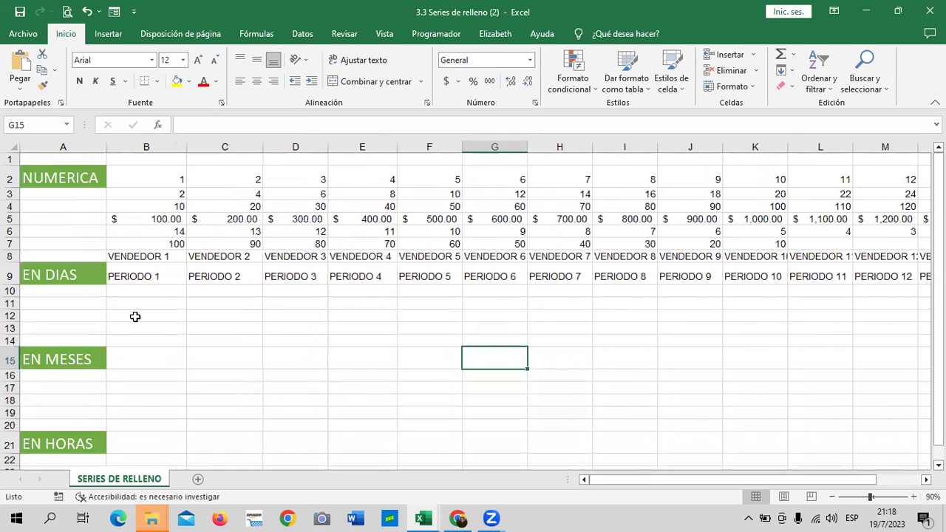
{"action": "left_click", "coordinate": [67, 278]}
{"action": "right_click", "coordinate": [66, 277]}
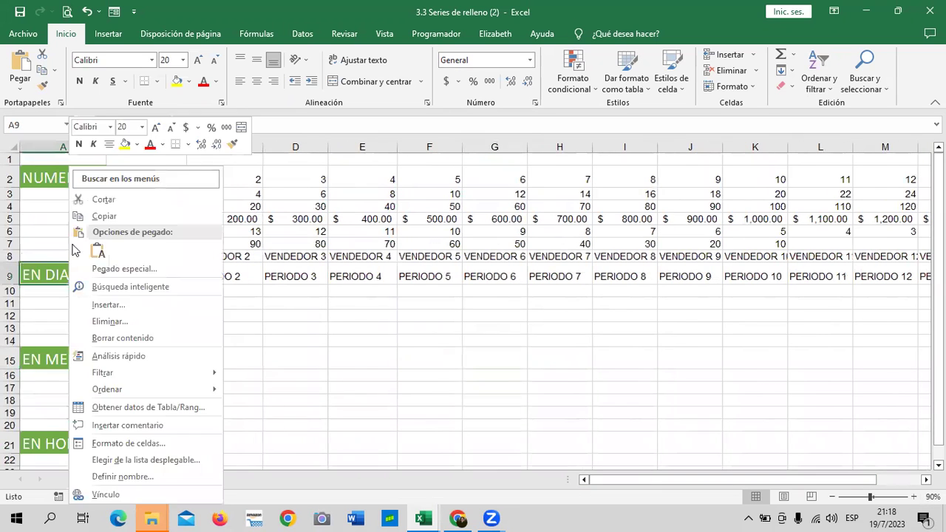
{"action": "left_click", "coordinate": [126, 200]}
{"action": "left_click", "coordinate": [46, 301]}
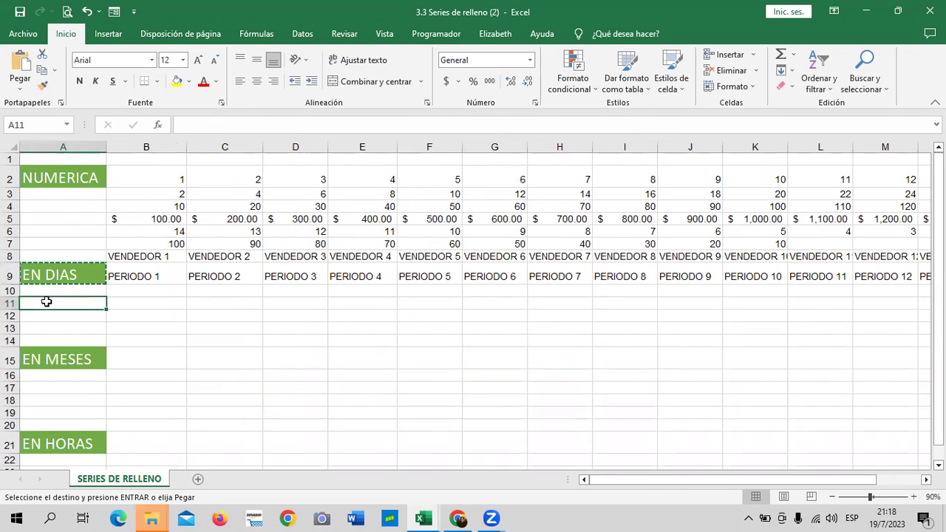
{"action": "key", "text": "ctrl+v"}
{"action": "left_click", "coordinate": [163, 328]}
{"action": "left_click", "coordinate": [203, 328]}
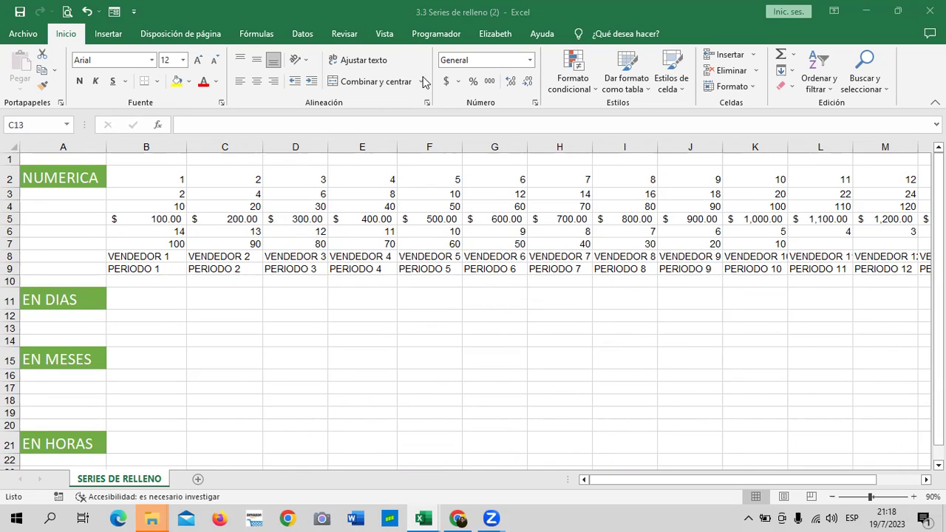
- Enter LUNES in B11 and lowercase lunes in B12
{"action": "left_click", "coordinate": [156, 290]}
{"action": "type", "text": "LUNES"}
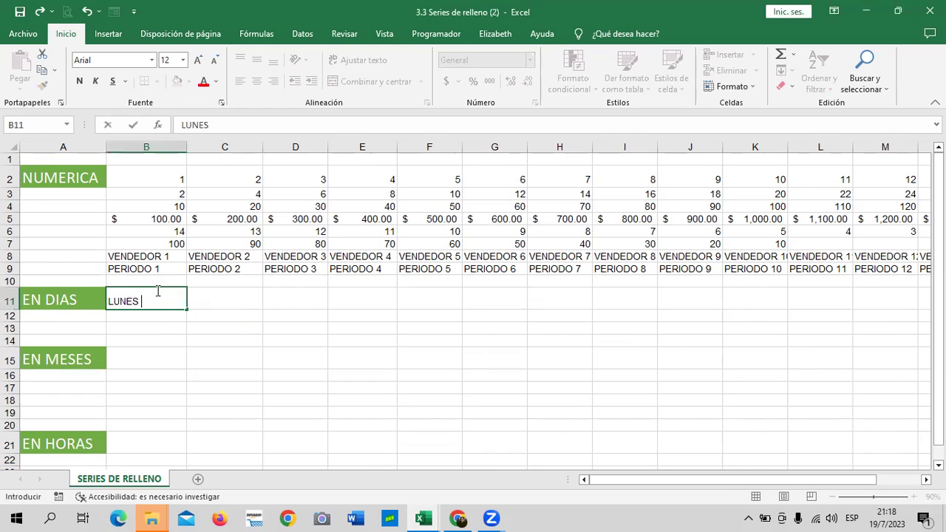
{"action": "key", "text": "Return"}
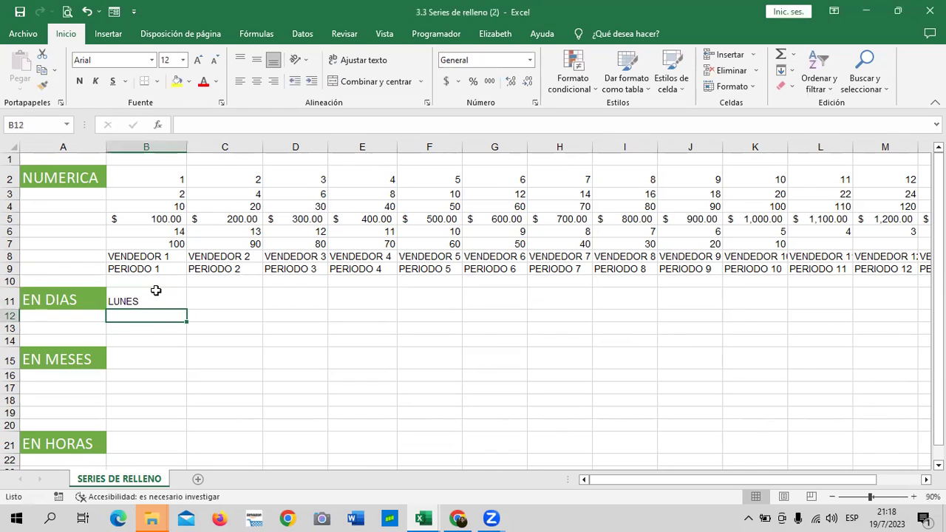
{"action": "type", "text": "lunes"}
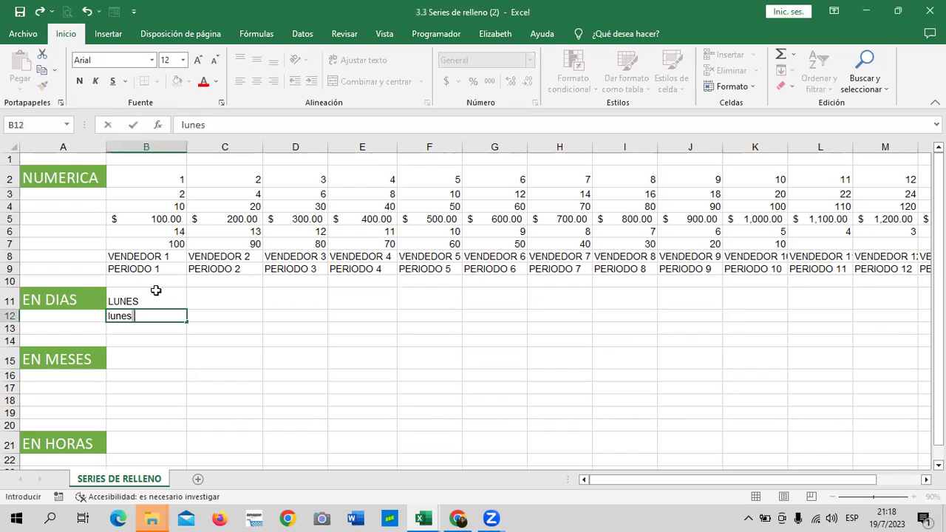
{"action": "key", "text": "Return"}
- Fill row 11 from LUNES through DOMINGO across B11:H11
{"action": "left_click", "coordinate": [164, 300]}
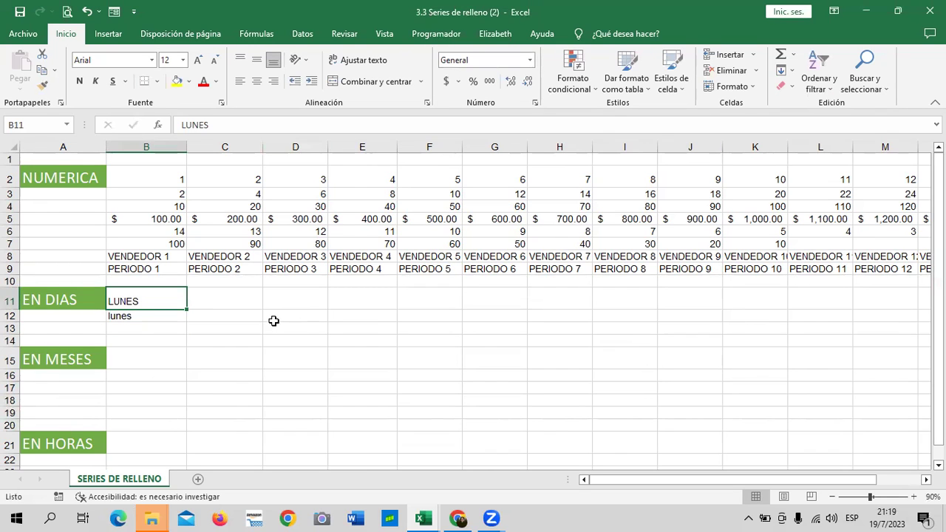
{"action": "left_click_drag", "start_coordinate": [186, 308], "coordinate": [634, 306]}
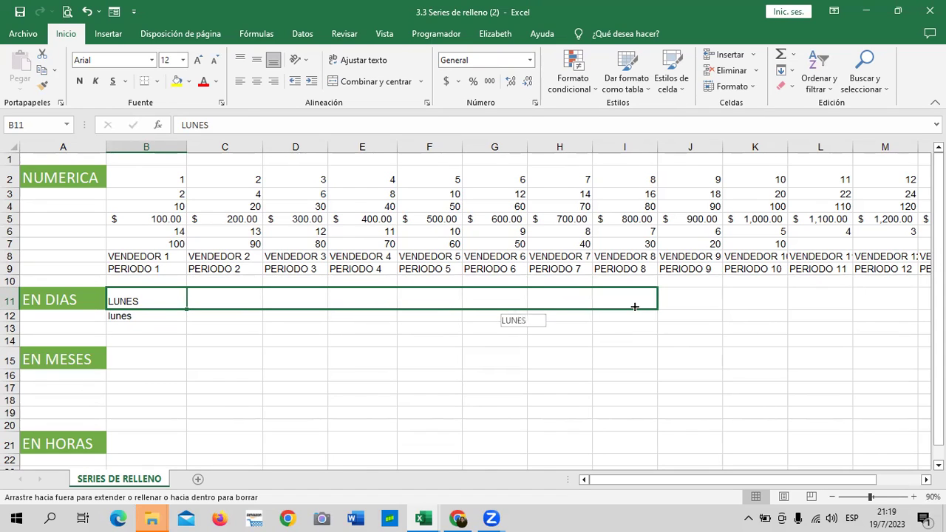
{"action": "mouse_move", "coordinate": [630, 304]}
{"action": "left_mouse_down"}
{"action": "mouse_move", "coordinate": [917, 312]}
{"action": "mouse_move", "coordinate": [850, 313]}
{"action": "left_mouse_up"}
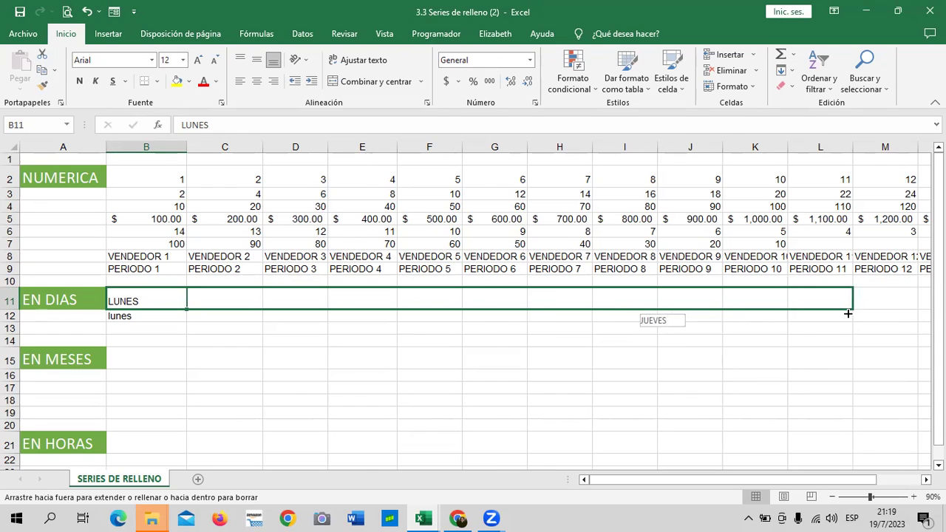
{"action": "mouse_move", "coordinate": [845, 312]}
{"action": "left_mouse_down"}
{"action": "mouse_move", "coordinate": [587, 307]}
{"action": "mouse_move", "coordinate": [667, 306]}
{"action": "mouse_move", "coordinate": [612, 308]}
{"action": "left_mouse_up"}
{"action": "left_click", "coordinate": [636, 386]}
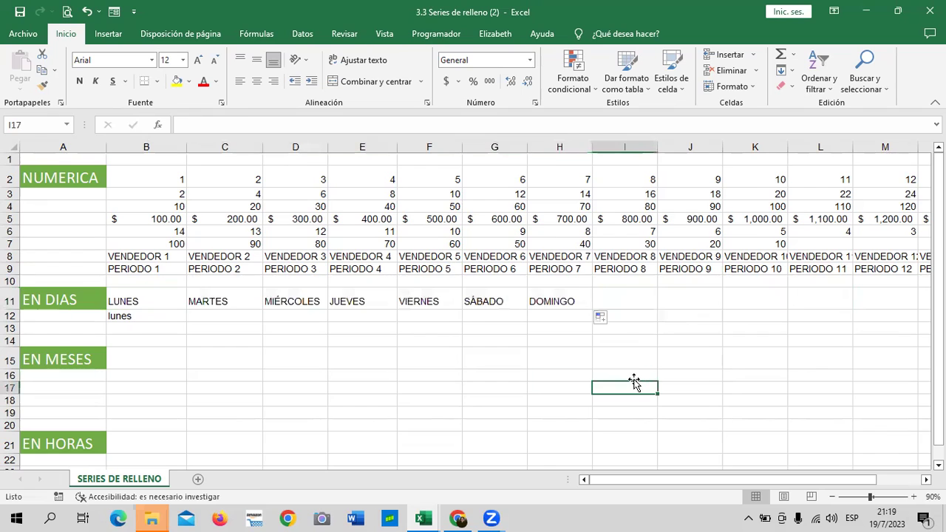
{"action": "left_click", "coordinate": [567, 298]}
{"action": "mouse_move", "coordinate": [593, 307]}
{"action": "left_mouse_down"}
{"action": "mouse_move", "coordinate": [733, 302]}
{"action": "mouse_move", "coordinate": [590, 311]}
{"action": "left_mouse_up"}
- Fill row 12 with lowercase lunes through domingo across B12:H12
{"action": "left_click", "coordinate": [147, 315]}
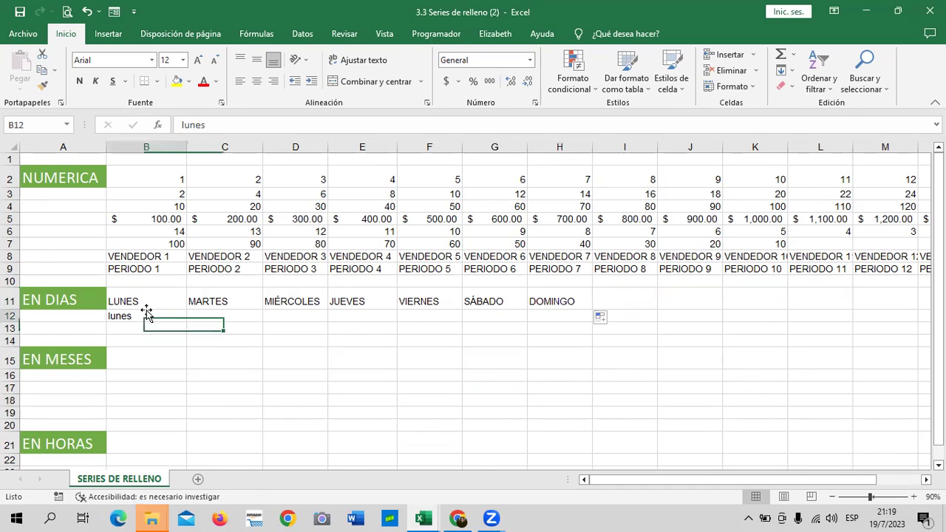
{"action": "left_click_drag", "start_coordinate": [186, 322], "coordinate": [595, 317]}
{"action": "left_click", "coordinate": [479, 374]}
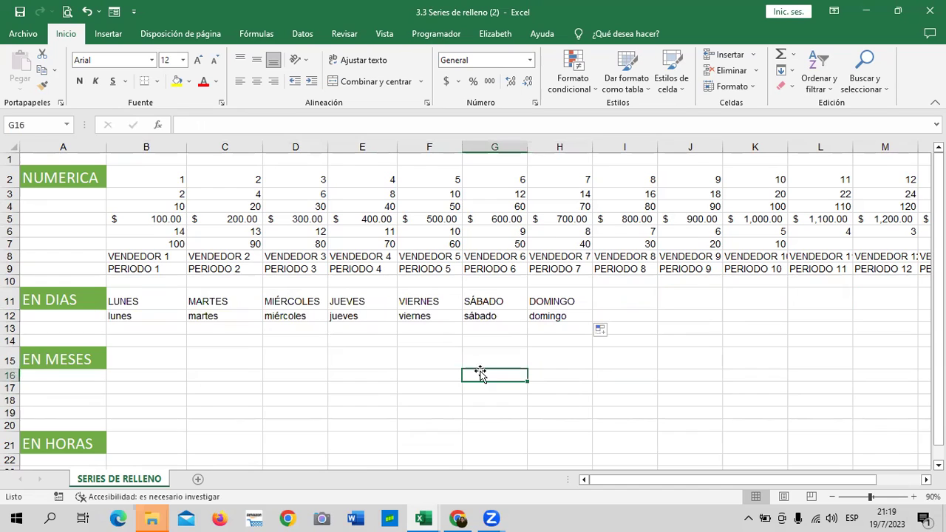
{"action": "left_click", "coordinate": [121, 328]}
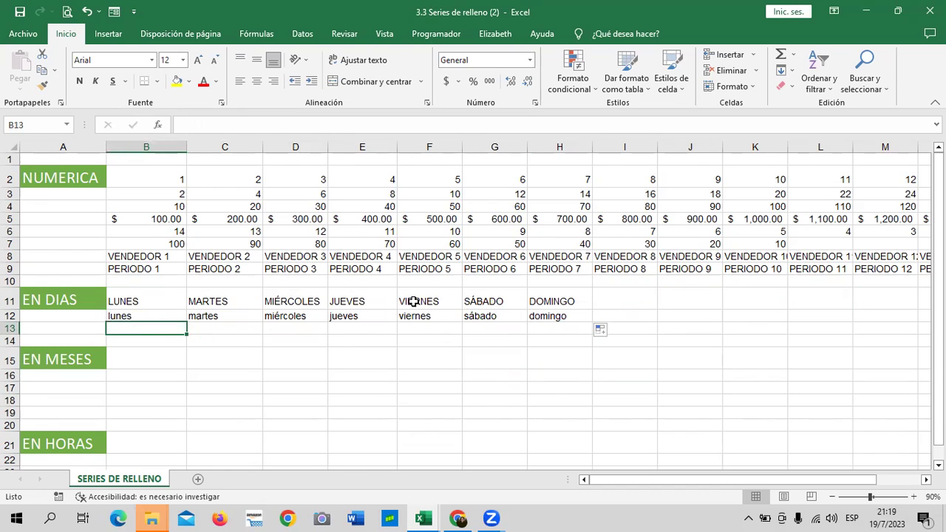
- Enter domingo and lunes in B13:C13 and fill row 13 through sábado in H13
{"action": "type", "text": "domingo"}
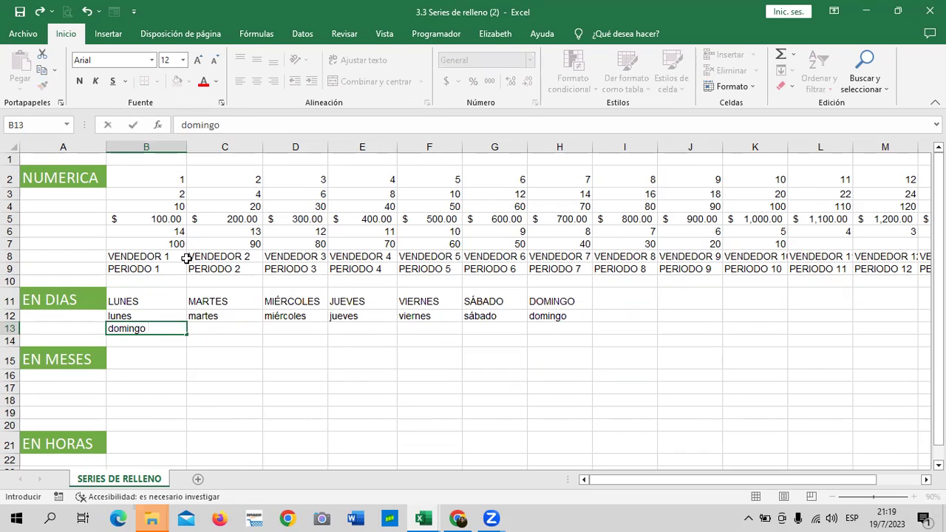
{"action": "key", "text": "Tab"}
{"action": "type", "text": "l"}
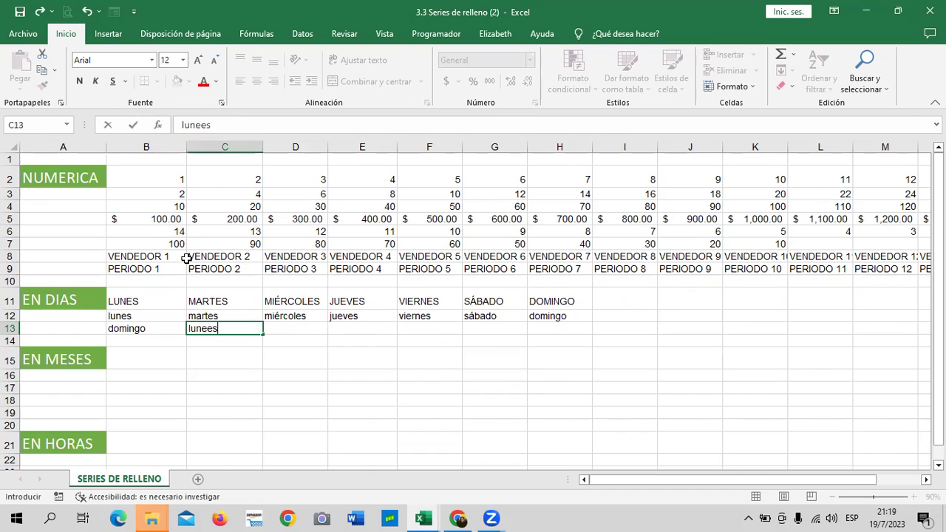
{"action": "key", "text": "Down"}
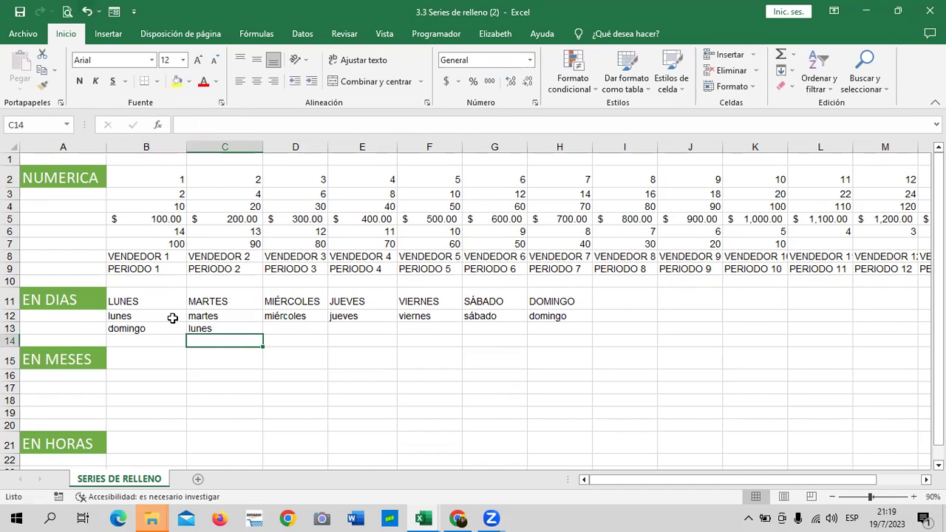
{"action": "left_click_drag", "start_coordinate": [170, 328], "coordinate": [202, 328]}
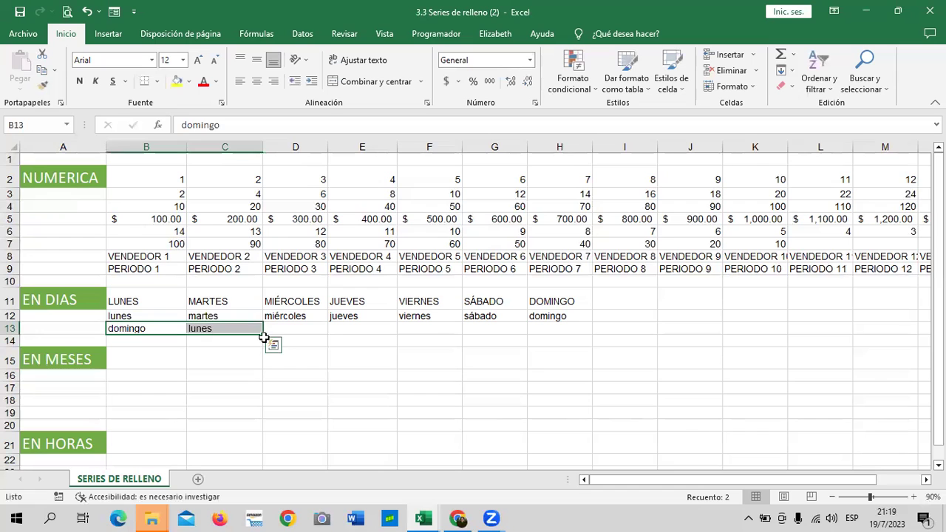
{"action": "left_click_drag", "start_coordinate": [263, 336], "coordinate": [573, 341]}
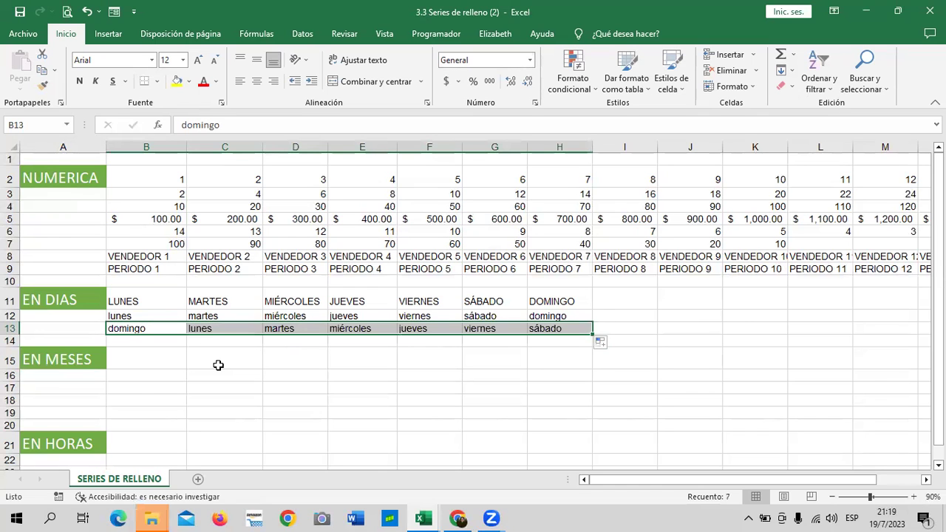
{"action": "left_click", "coordinate": [169, 330]}
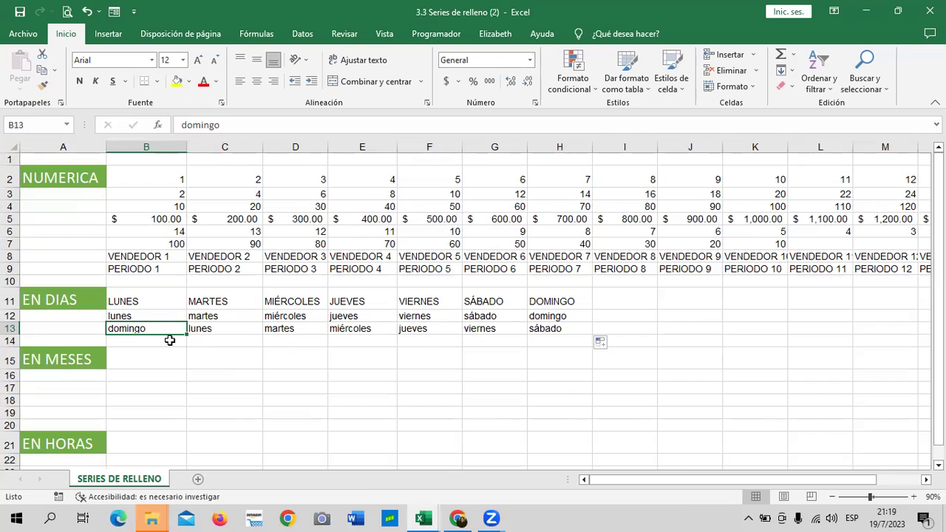
- Insert two blank rows at rows 13–14 above the domingo series
{"action": "left_click", "coordinate": [9, 329]}
{"action": "left_click_drag", "start_coordinate": [9, 331], "coordinate": [9, 338]}
{"action": "right_click", "coordinate": [9, 338]}
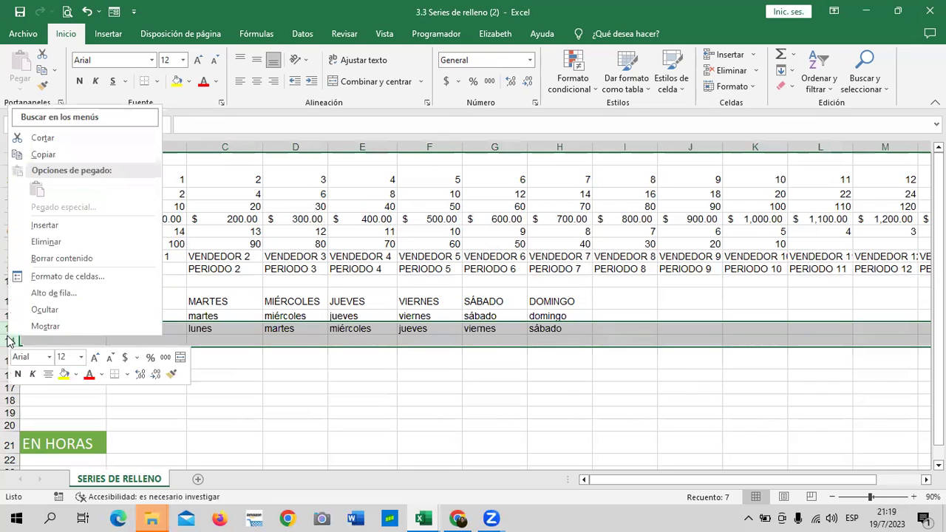
{"action": "left_click", "coordinate": [52, 225]}
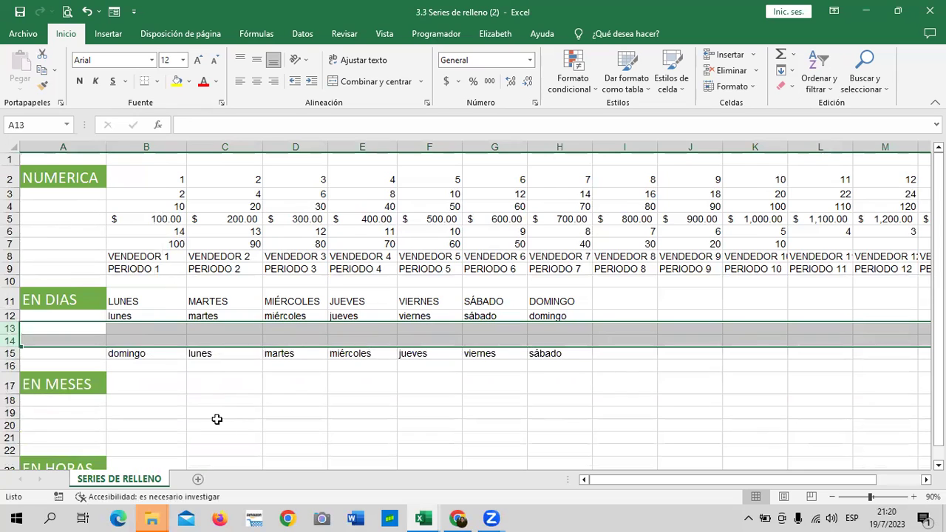
{"action": "left_click", "coordinate": [212, 402]}
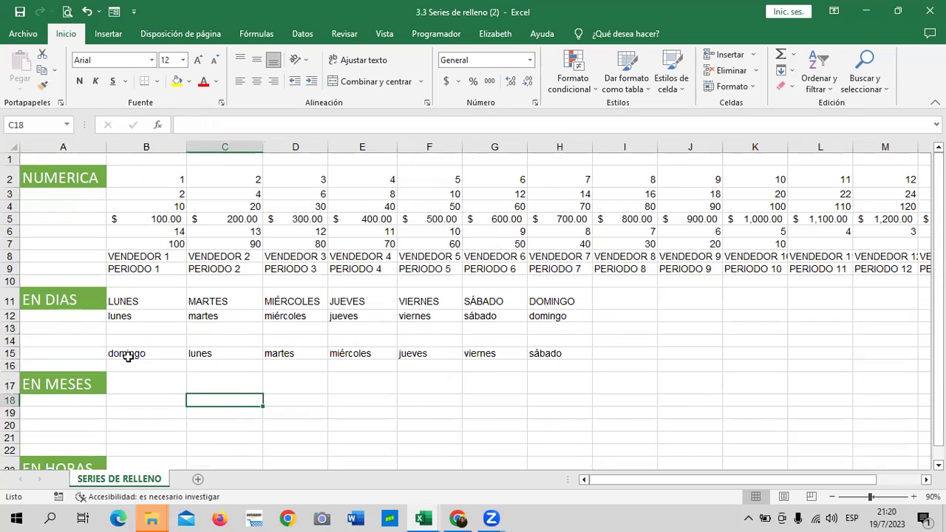
- Move the domingo–sábado series from B15:H15 back up to B13
{"action": "left_click_drag", "start_coordinate": [125, 354], "coordinate": [531, 354]}
{"action": "right_click", "coordinate": [532, 356]}
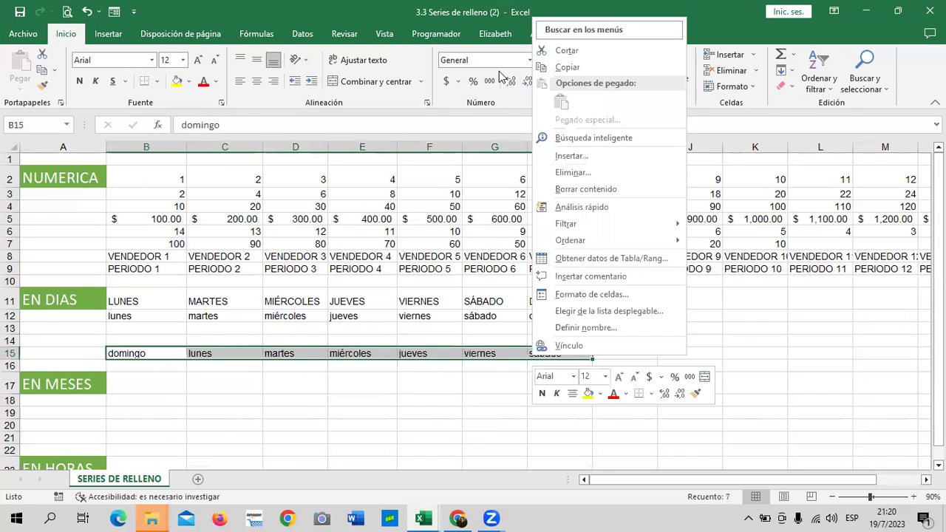
{"action": "left_click", "coordinate": [563, 52]}
{"action": "left_click", "coordinate": [141, 328]}
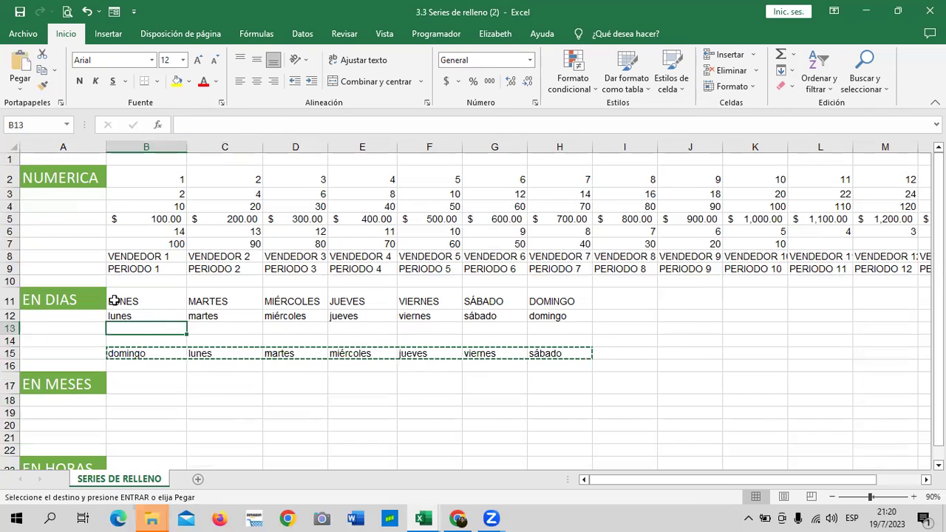
{"action": "type", "text": "v"}
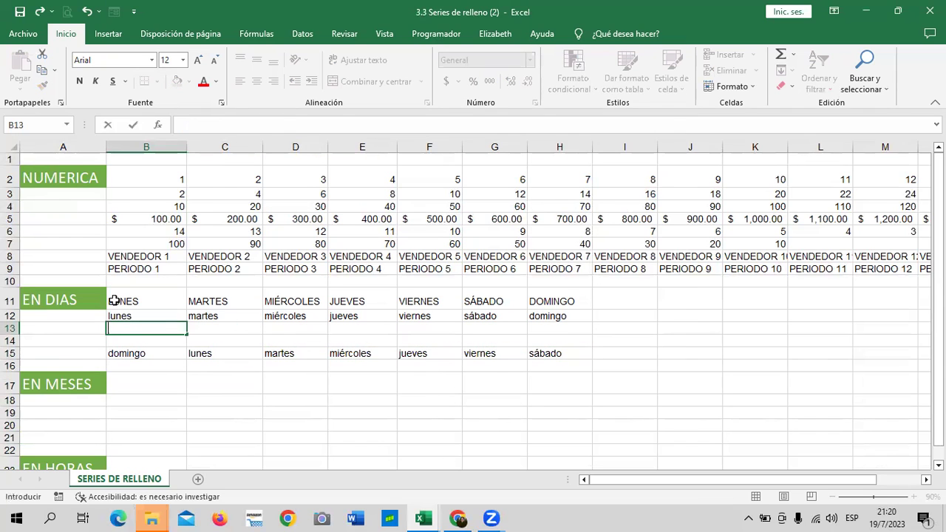
{"action": "left_click", "coordinate": [243, 426]}
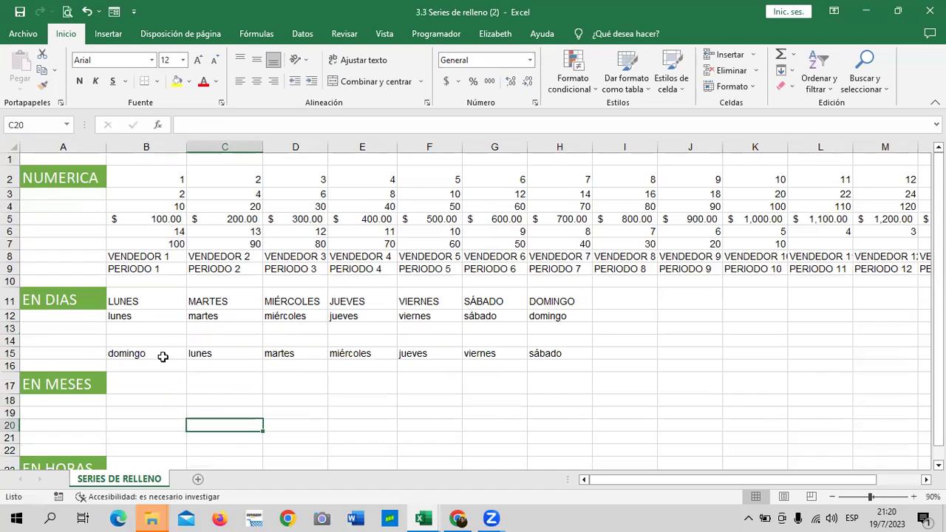
{"action": "left_click_drag", "start_coordinate": [129, 353], "coordinate": [542, 354]}
{"action": "right_click", "coordinate": [542, 354]}
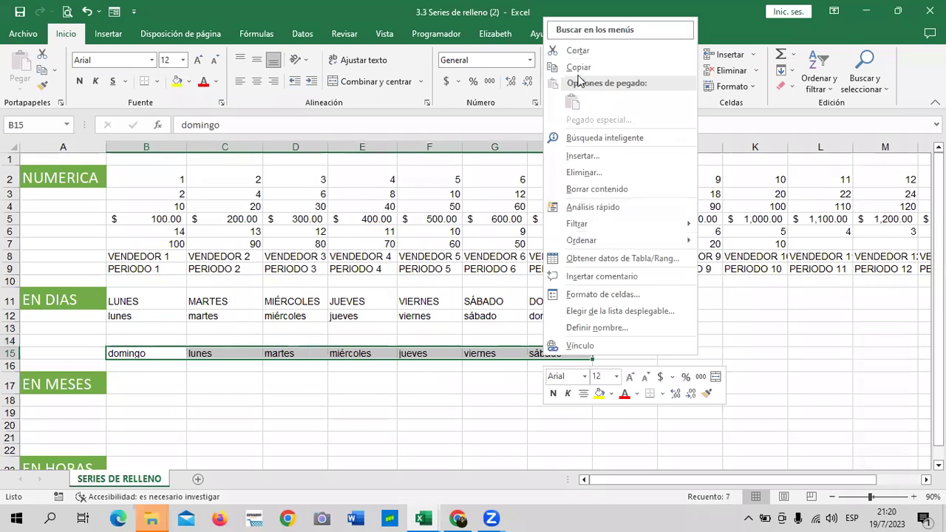
{"action": "left_click", "coordinate": [569, 52]}
{"action": "left_click", "coordinate": [113, 331]}
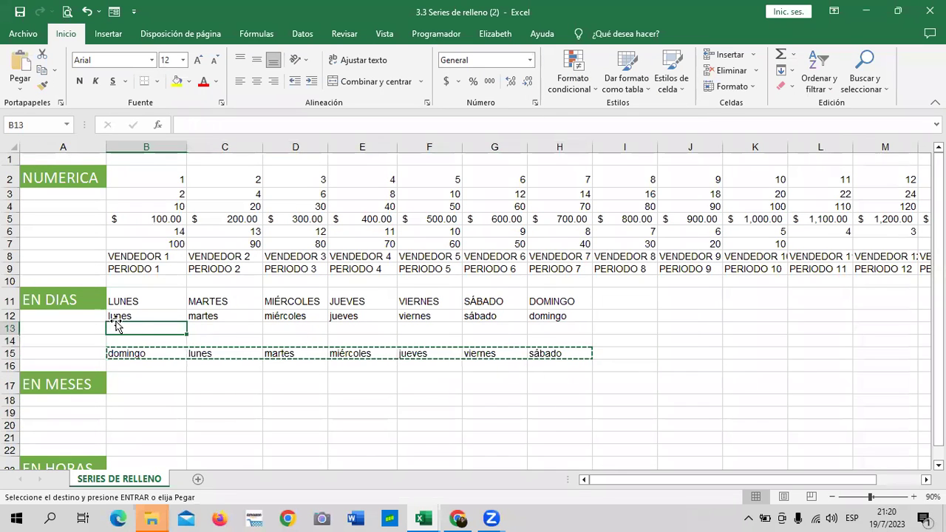
{"action": "key", "text": "ctrl+v"}
{"action": "left_click", "coordinate": [339, 400]}
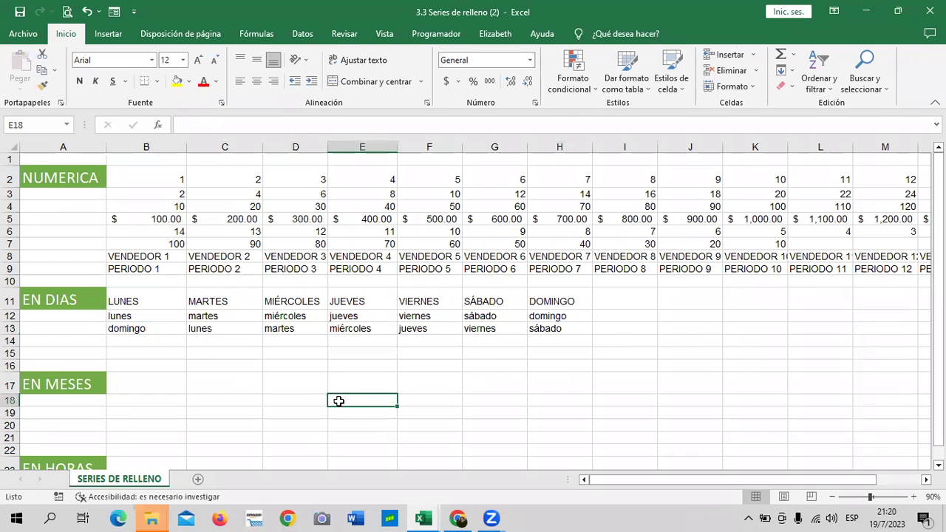
- Enter lunes and miercoles in B14:C14 and fill every-other-day weekdays to lunes in I14
{"action": "left_click", "coordinate": [139, 340]}
{"action": "type", "text": "lunes"}
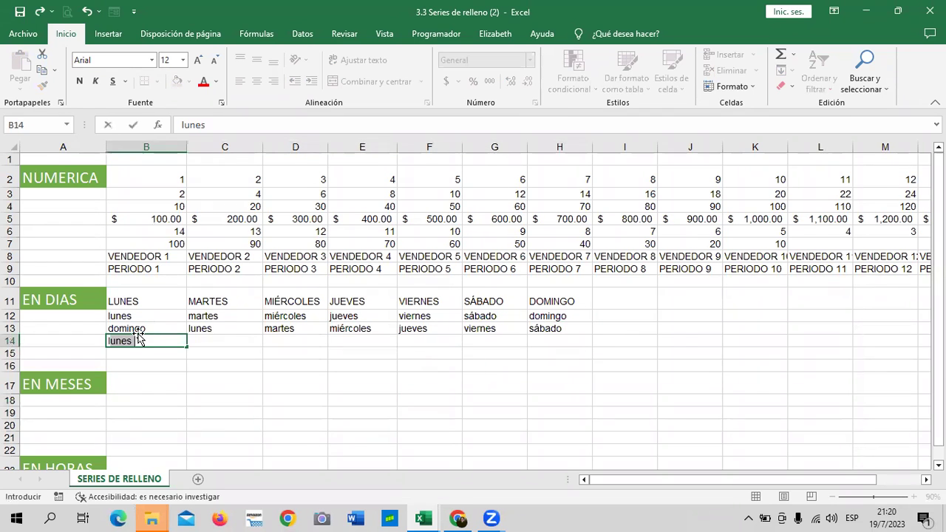
{"action": "key", "text": "Tab"}
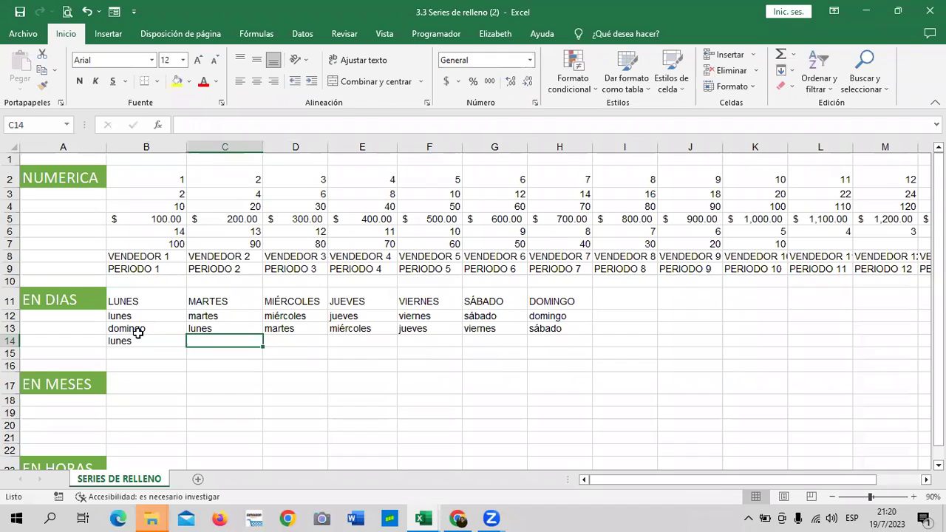
{"action": "type", "text": "miercoles"}
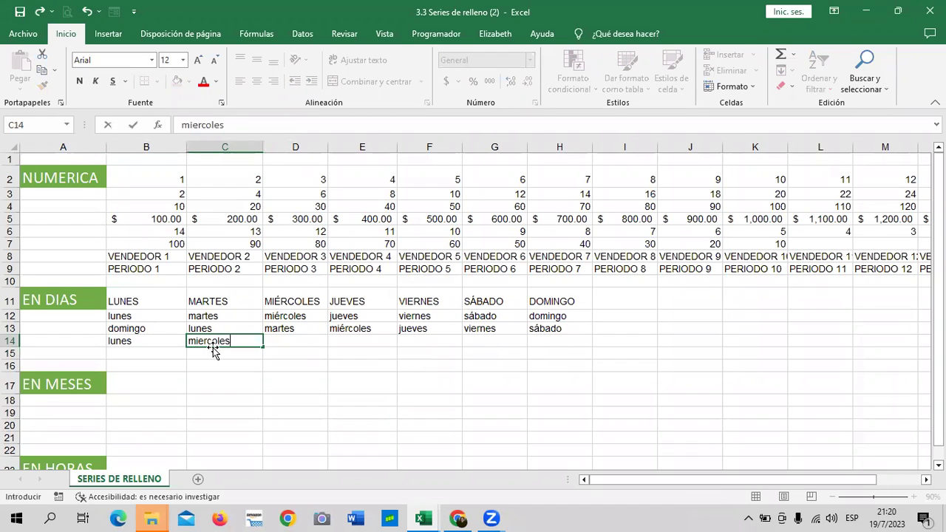
{"action": "key", "text": "Return"}
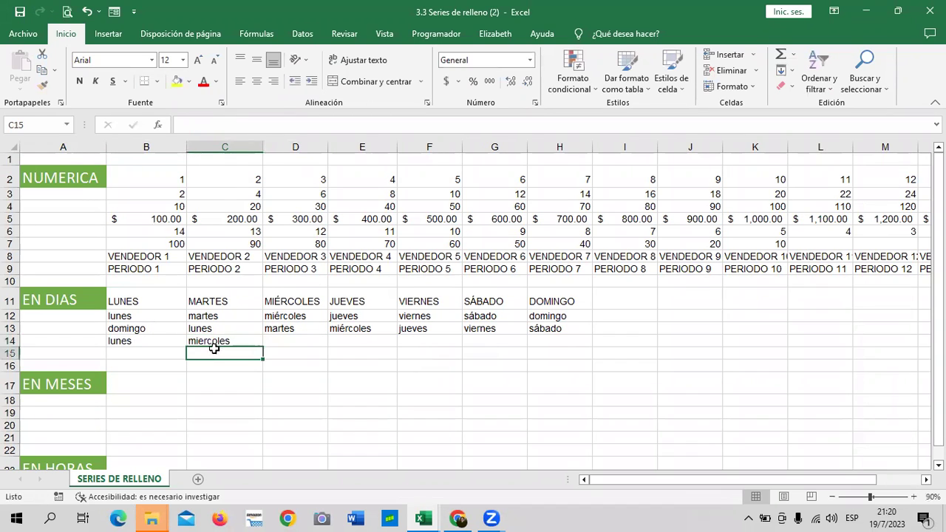
{"action": "left_click_drag", "start_coordinate": [161, 341], "coordinate": [223, 339]}
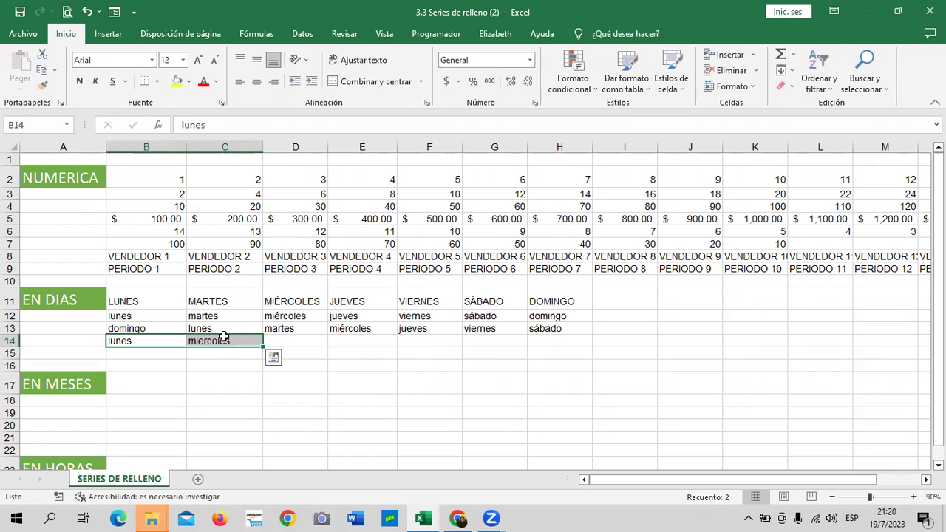
{"action": "left_click_drag", "start_coordinate": [264, 346], "coordinate": [660, 340]}
{"action": "left_click", "coordinate": [619, 401]}
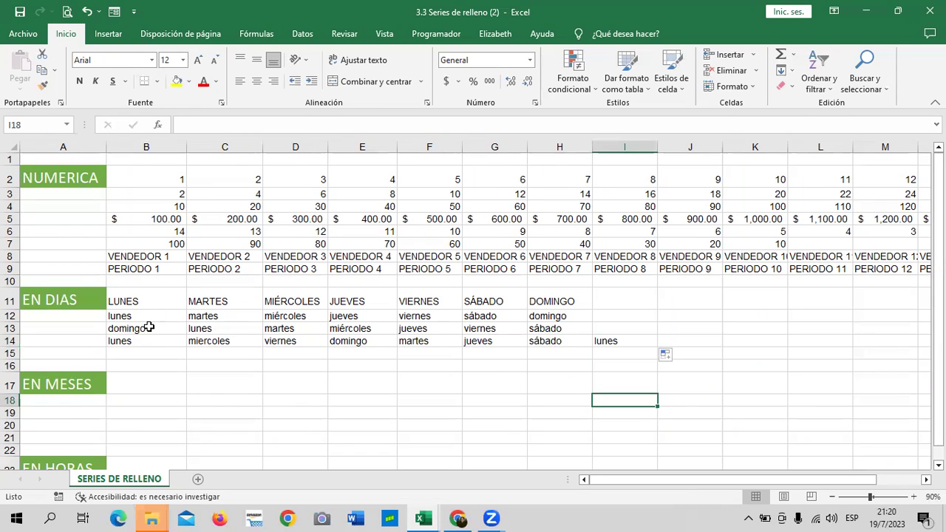
{"action": "left_click", "coordinate": [149, 327]}
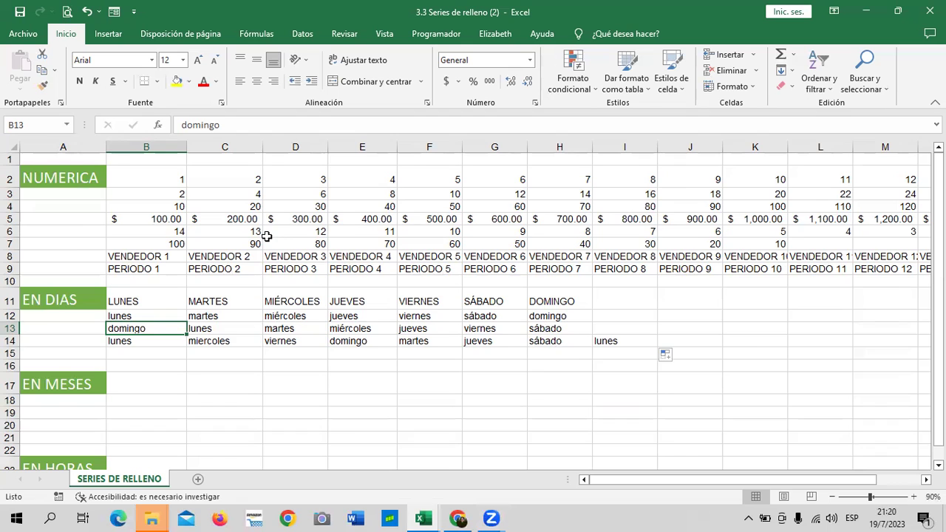
{"action": "scroll", "coordinate": [267, 236], "scroll_direction": "down", "scroll_amount": 1}
{"action": "scroll", "coordinate": [267, 236], "scroll_direction": "down", "scroll_amount": 1}
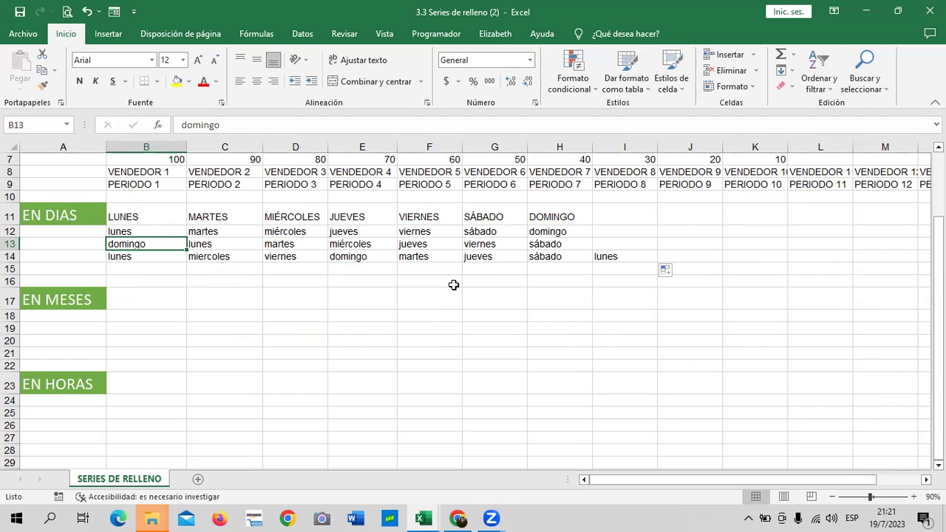
{"action": "scroll", "coordinate": [452, 285], "scroll_direction": "down", "scroll_amount": 1}
{"action": "left_click_drag", "start_coordinate": [237, 251], "coordinate": [886, 233]}
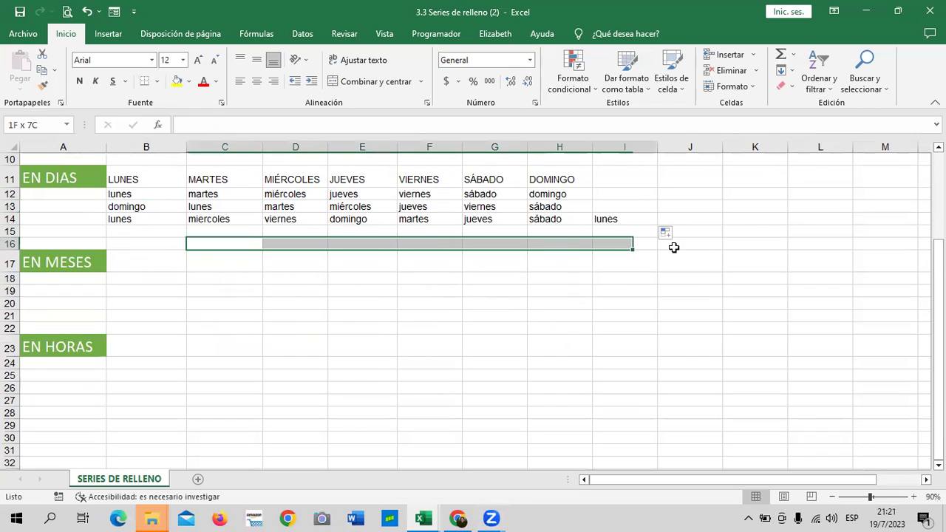
{"action": "left_click", "coordinate": [607, 318]}
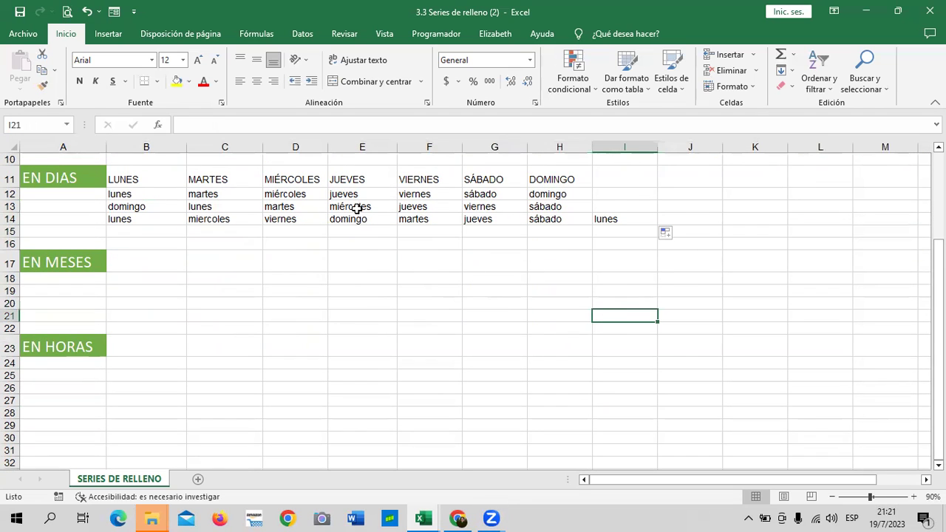
{"action": "left_click", "coordinate": [132, 216]}
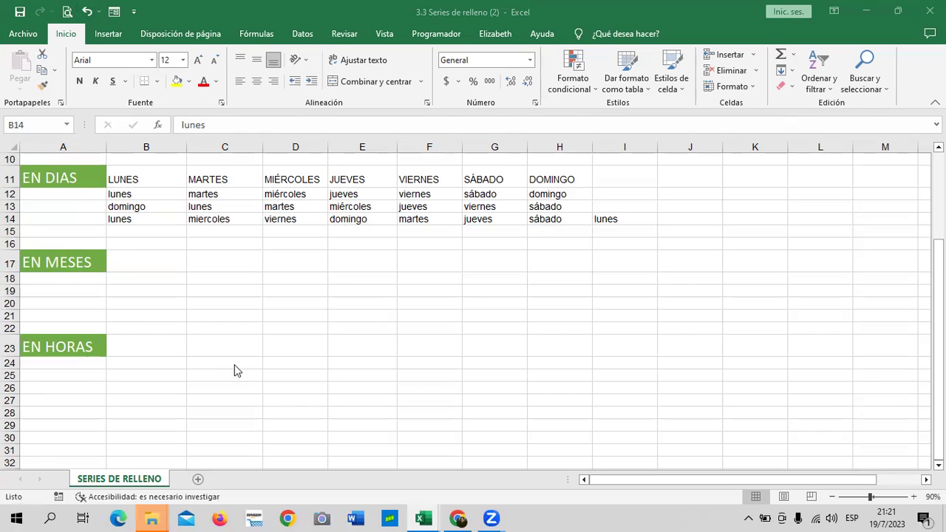
{"action": "scroll", "coordinate": [252, 334], "scroll_direction": "up", "scroll_amount": 2}
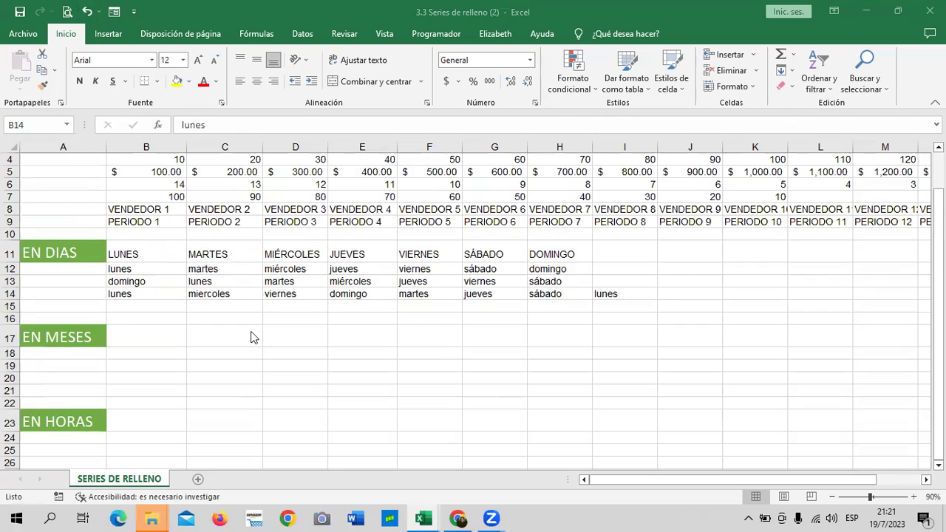
{"action": "scroll", "coordinate": [252, 334], "scroll_direction": "down", "scroll_amount": 1}
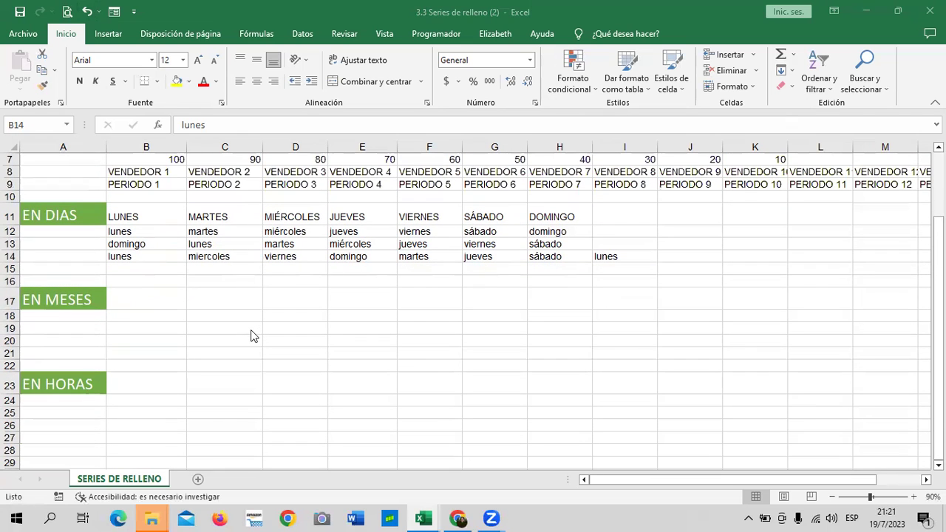
- Enter enero and febrero in B17:C17 and fill the months through diciembre in M17
{"action": "left_click", "coordinate": [153, 298]}
{"action": "type", "text": "enero"}
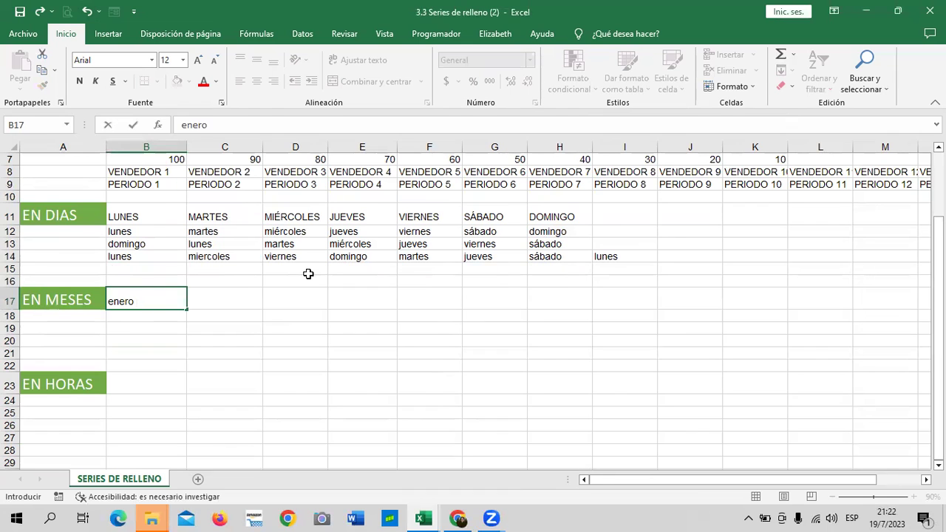
{"action": "key", "text": "Tab"}
{"action": "type", "text": "f"}
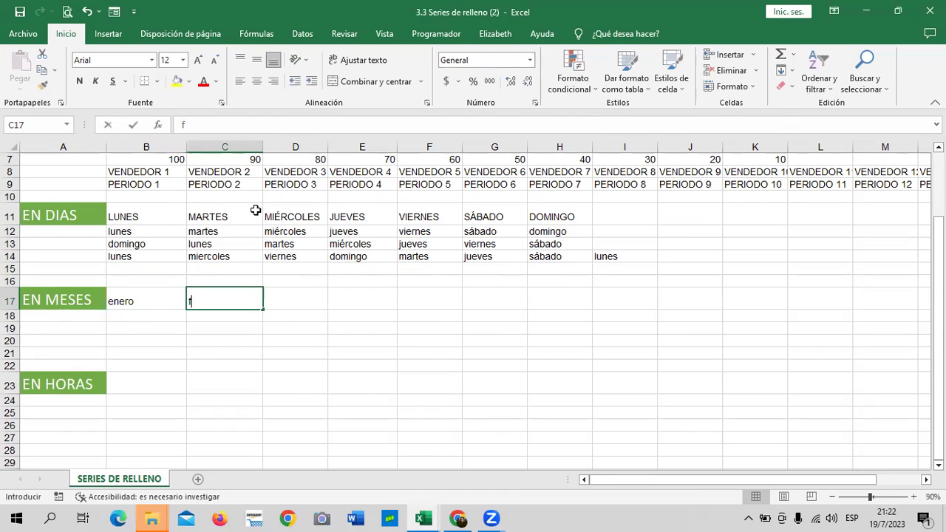
{"action": "type", "text": "ebrero"}
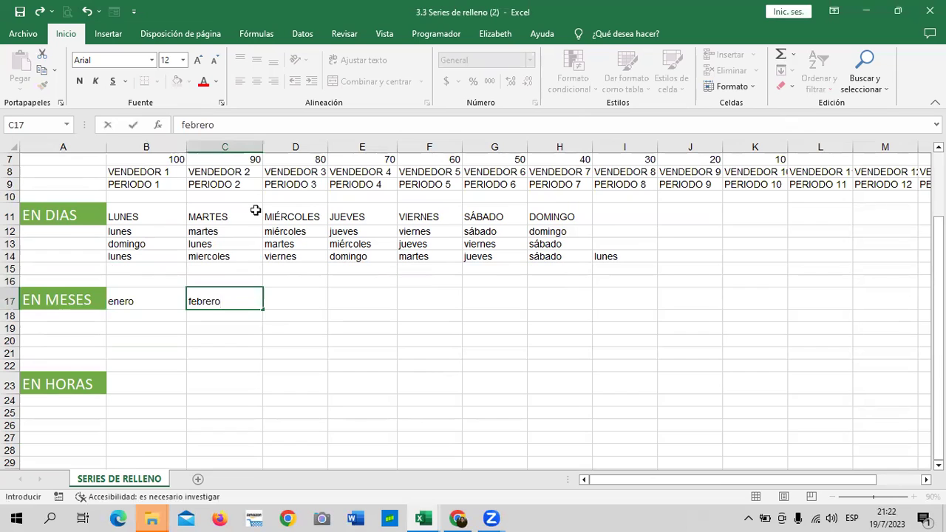
{"action": "key", "text": "Return"}
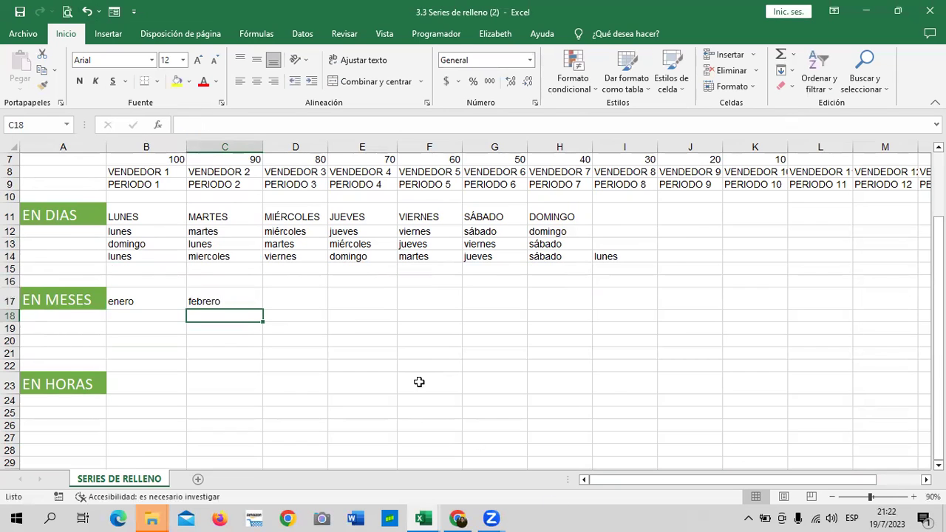
{"action": "left_click_drag", "start_coordinate": [170, 297], "coordinate": [897, 321]}
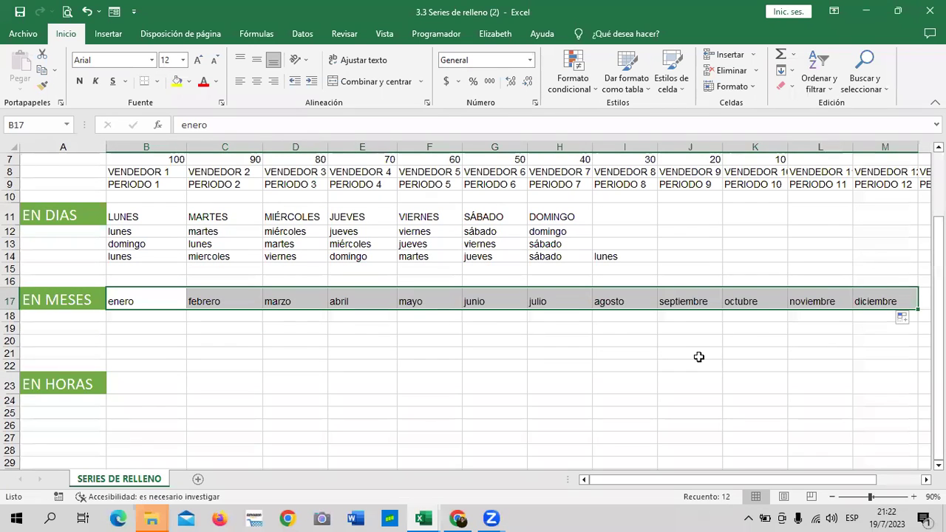
{"action": "left_click", "coordinate": [573, 395]}
{"action": "left_click", "coordinate": [127, 296]}
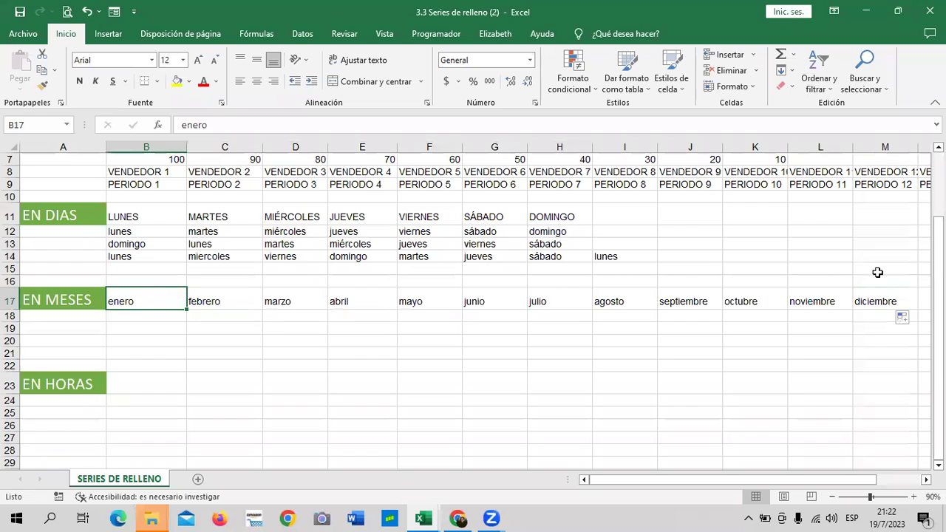
- Turn on Caps Lock and enter ENERO in cell B18
{"action": "left_click", "coordinate": [879, 299]}
{"action": "left_click", "coordinate": [154, 314]}
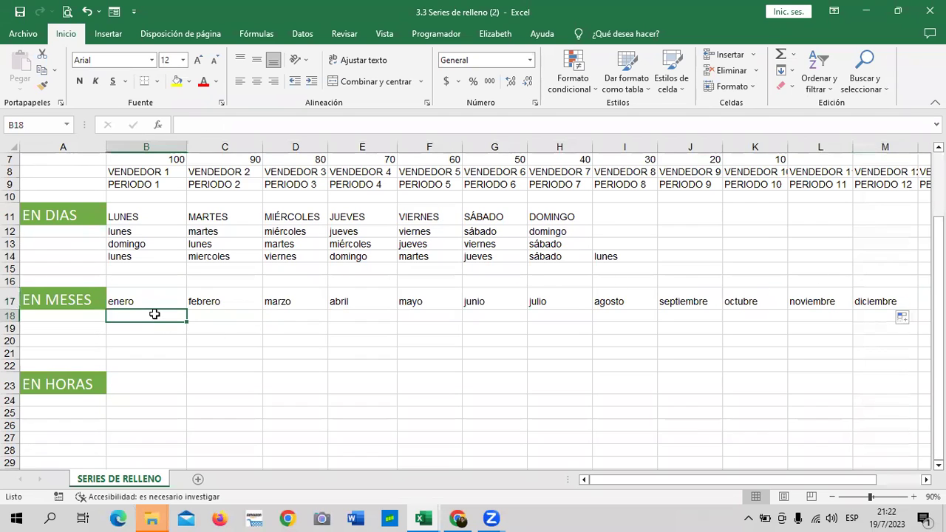
{"action": "type", "text": "e"}
{"action": "key", "text": "BackSpace"}
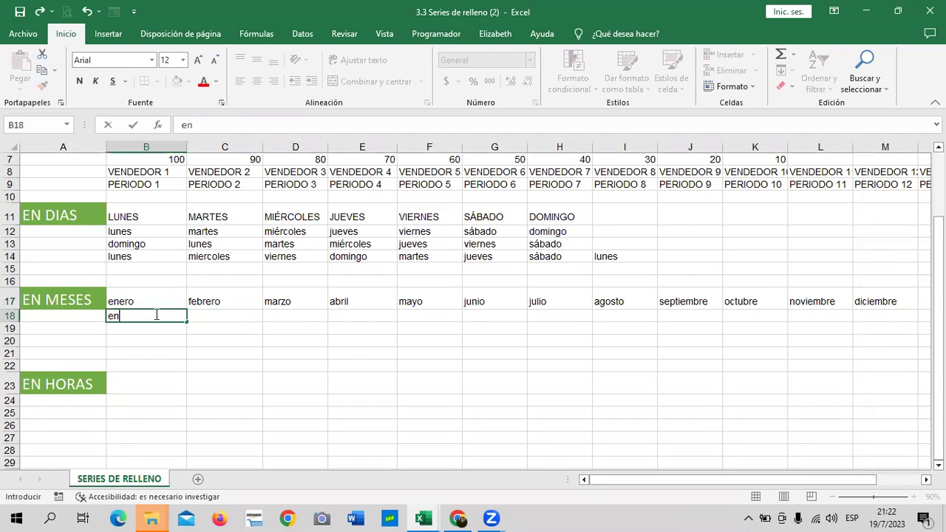
{"action": "key", "text": "Caps_Lock"}
{"action": "type", "text": "ENERO"}
{"action": "key", "text": "Return"}
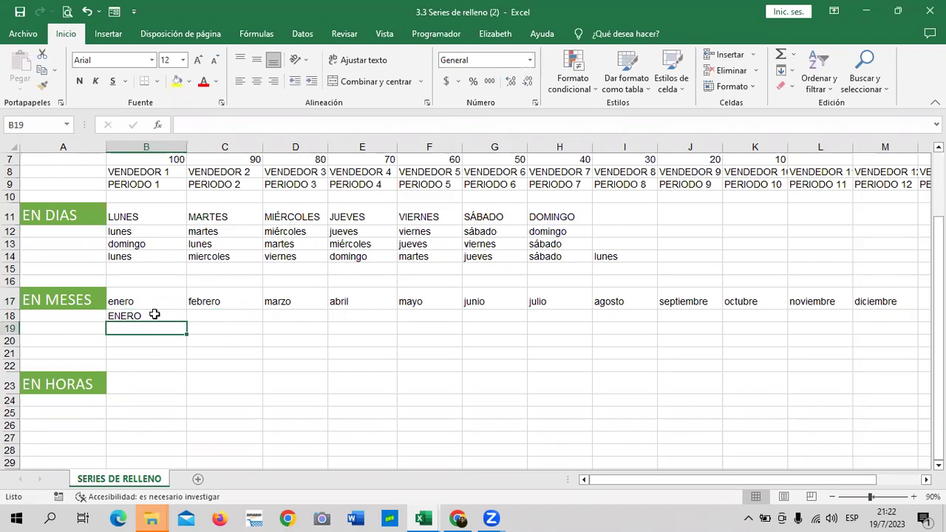
- Enter FEBRERO in C18 and fill row 18 through DICIEMBRE in M18
{"action": "left_click", "coordinate": [210, 326]}
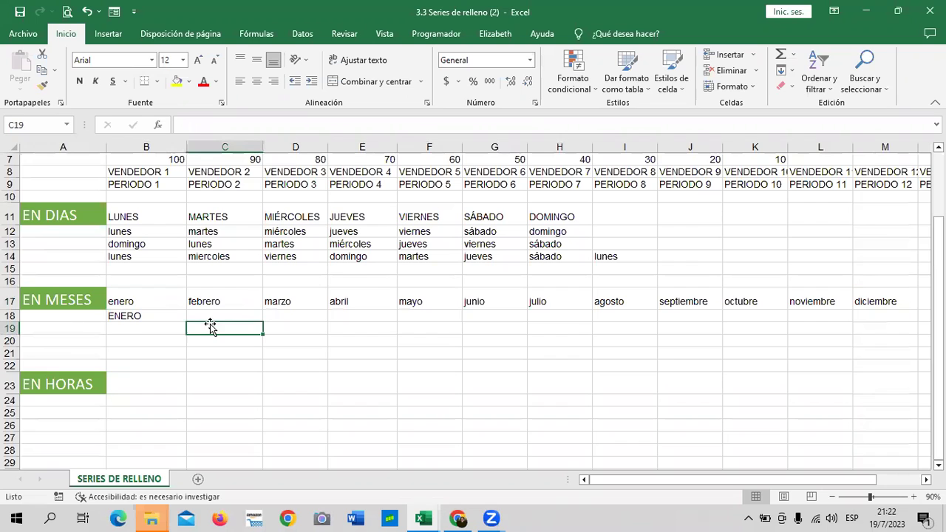
{"action": "left_click", "coordinate": [211, 313]}
{"action": "type", "text": "FEBRERO"}
{"action": "key", "text": "Return"}
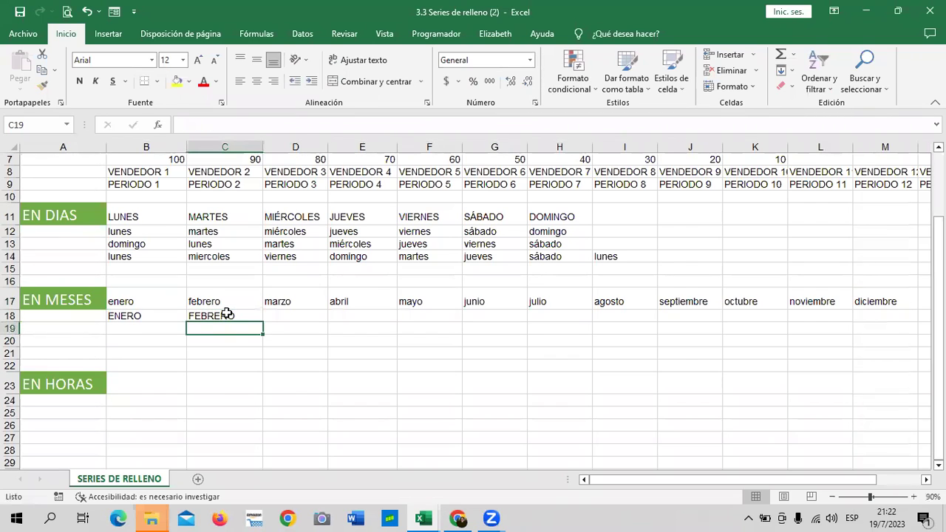
{"action": "left_click_drag", "start_coordinate": [152, 316], "coordinate": [890, 318]}
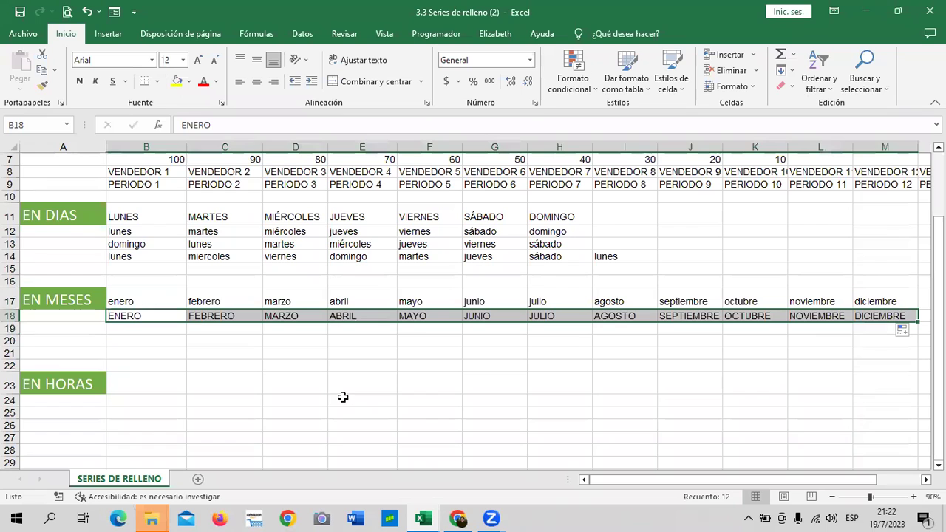
{"action": "left_click", "coordinate": [486, 375]}
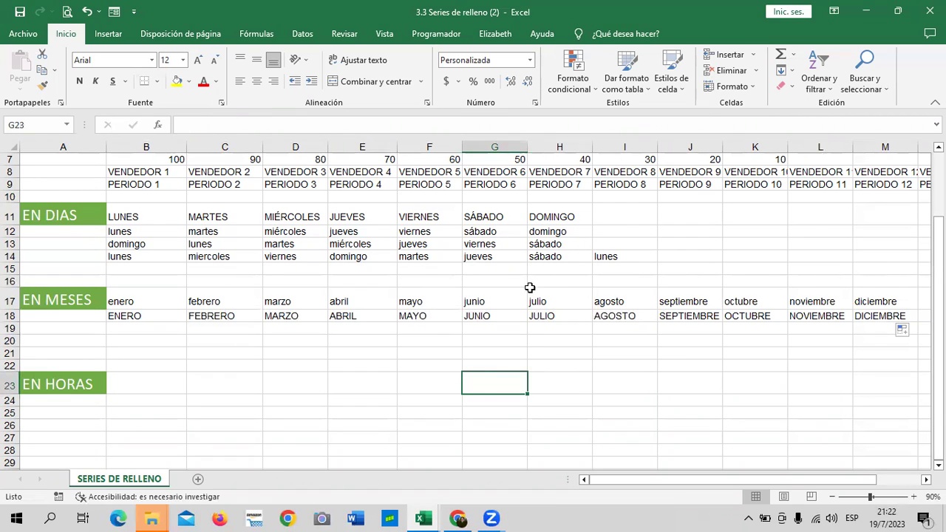
{"action": "mouse_move", "coordinate": [361, 327]}
{"action": "left_mouse_down"}
{"action": "mouse_move", "coordinate": [383, 316]}
{"action": "mouse_move", "coordinate": [403, 420]}
{"action": "left_mouse_up"}
{"action": "left_click", "coordinate": [384, 315]}
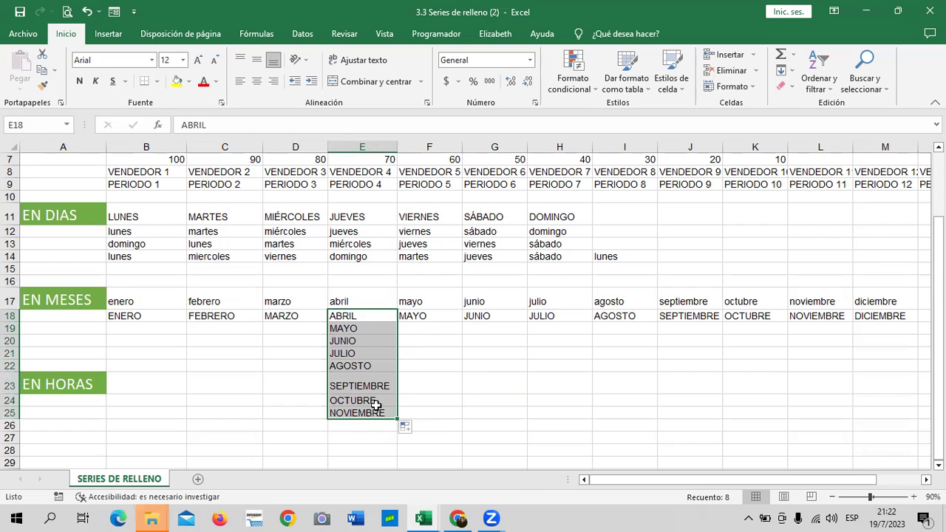
{"action": "left_click", "coordinate": [145, 314]}
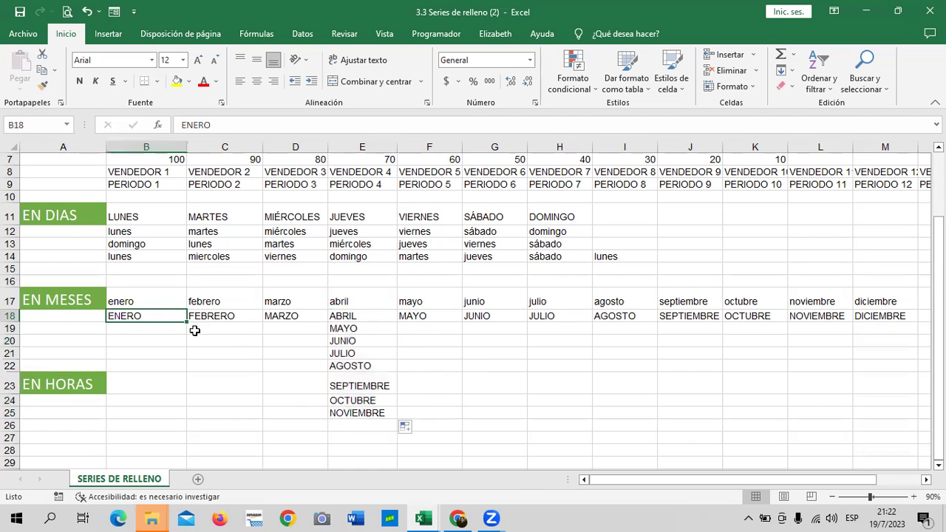
{"action": "left_click_drag", "start_coordinate": [186, 323], "coordinate": [193, 468]}
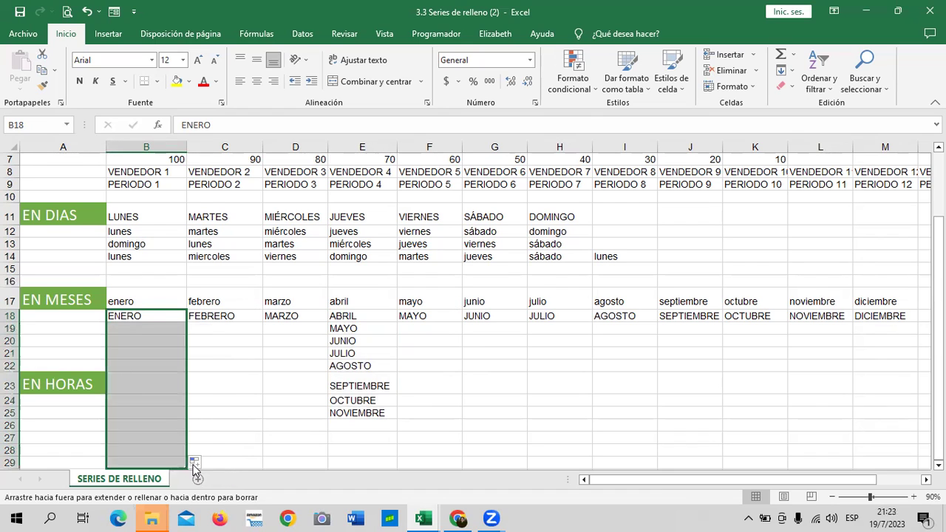
{"action": "left_click", "coordinate": [221, 445]}
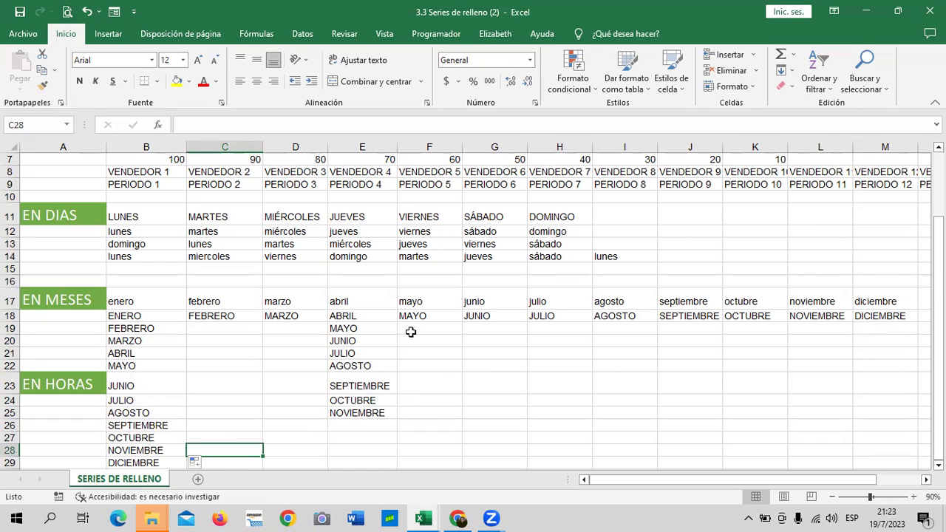
{"action": "scroll", "coordinate": [355, 342], "scroll_direction": "down", "scroll_amount": 1}
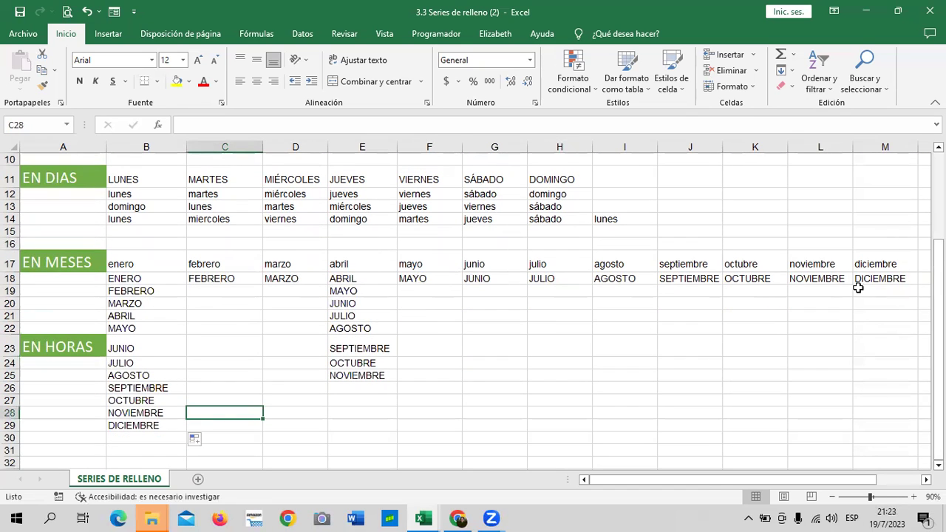
{"action": "scroll", "coordinate": [549, 320], "scroll_direction": "down", "scroll_amount": 1}
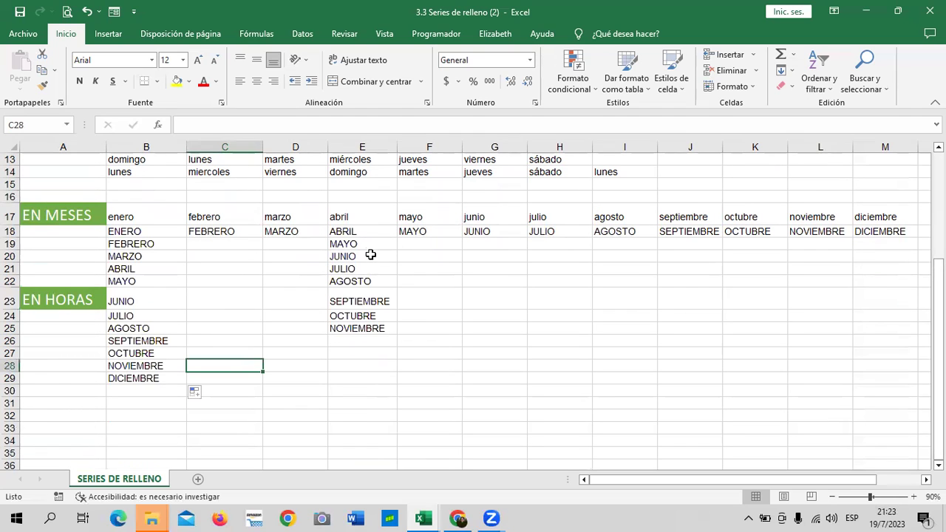
{"action": "left_click_drag", "start_coordinate": [370, 244], "coordinate": [356, 331]}
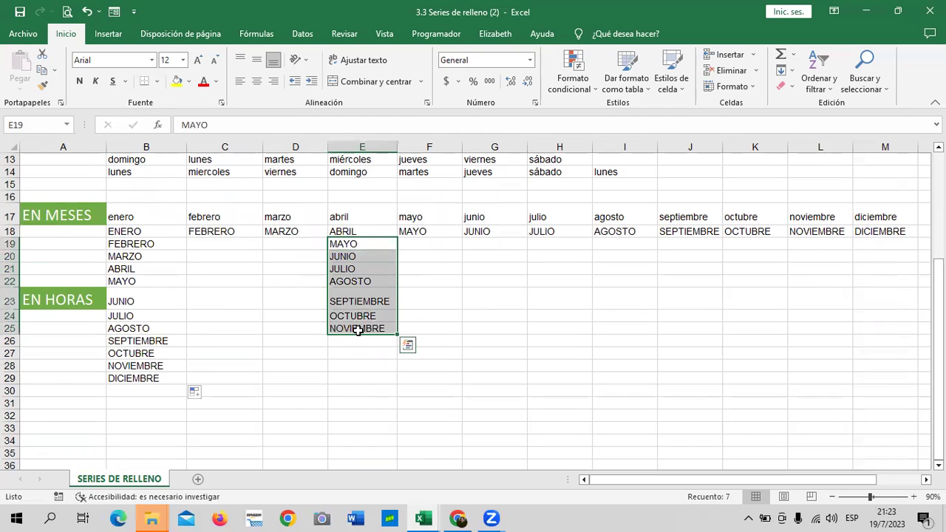
{"action": "key", "text": "Delete"}
{"action": "left_click_drag", "start_coordinate": [244, 403], "coordinate": [249, 414]}
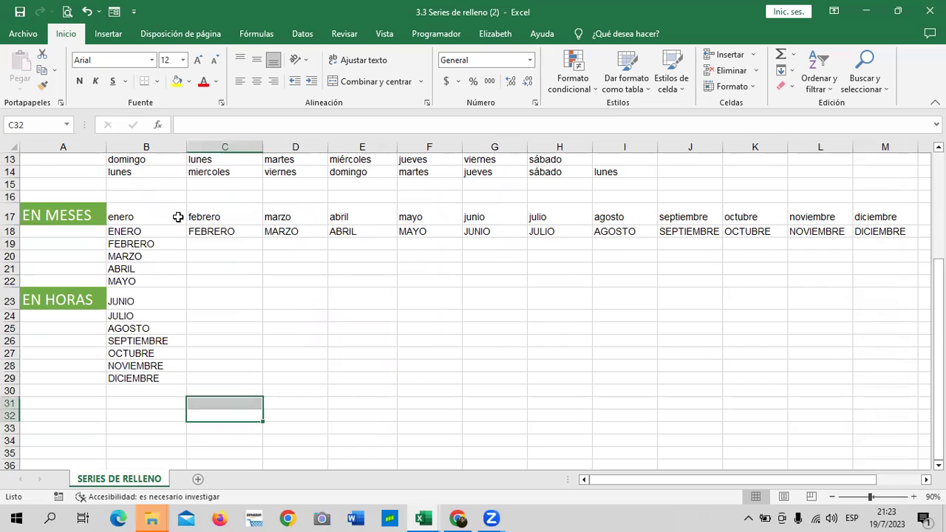
{"action": "left_click_drag", "start_coordinate": [164, 245], "coordinate": [159, 377]}
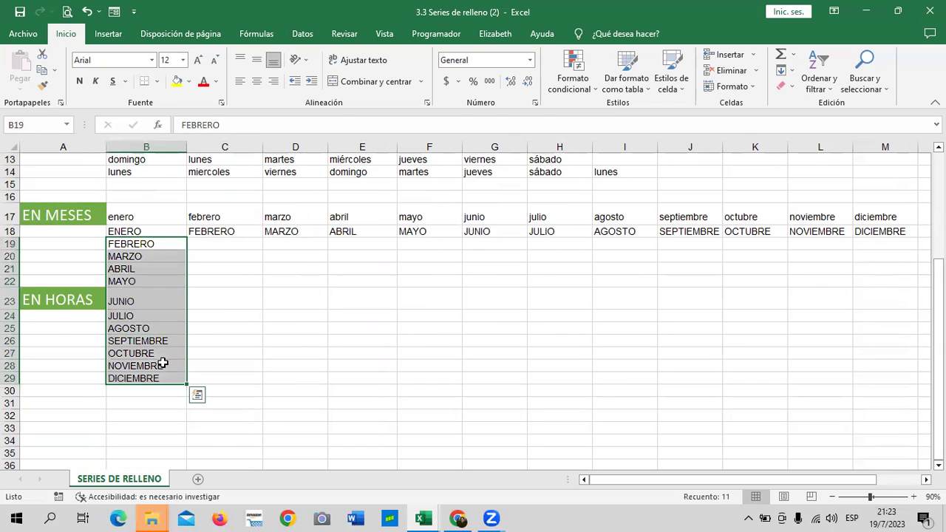
{"action": "key", "text": "Delete"}
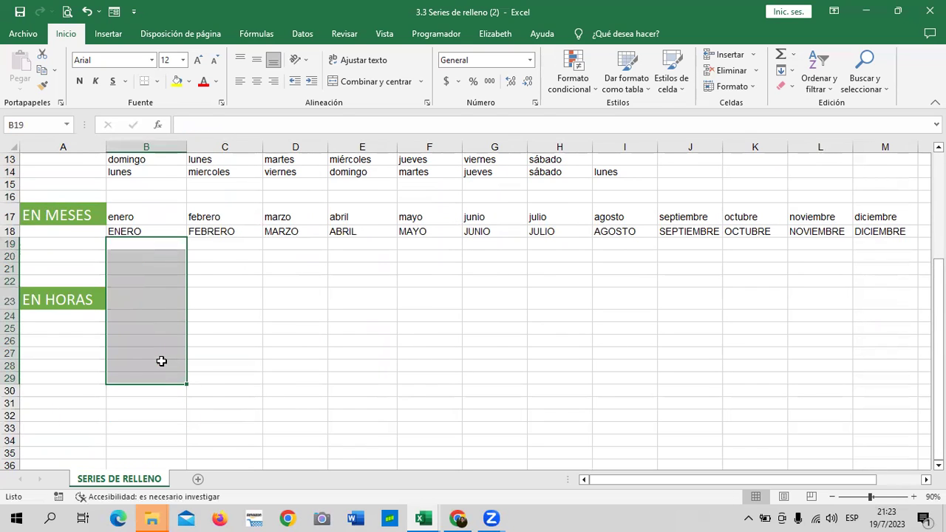
{"action": "left_click", "coordinate": [323, 352]}
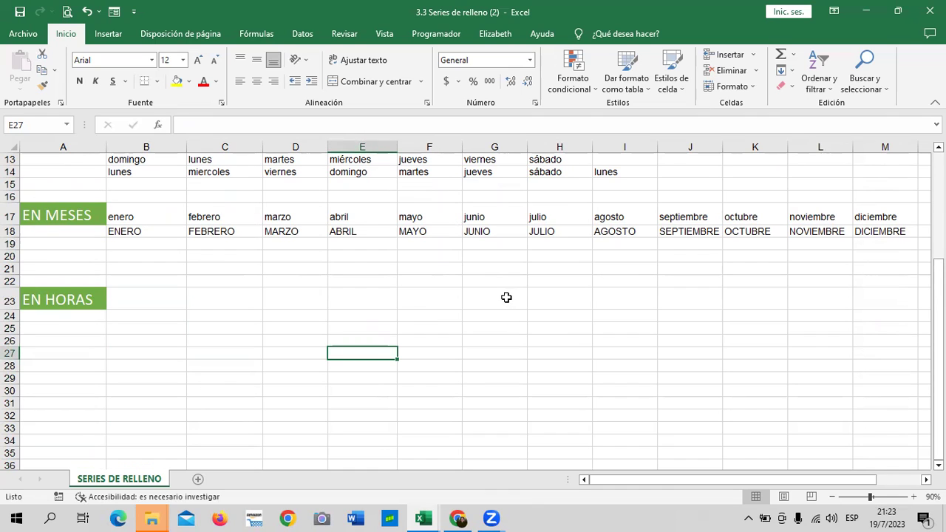
- Enter ENERO in B19 and MARZO in C19
{"action": "left_click", "coordinate": [508, 292]}
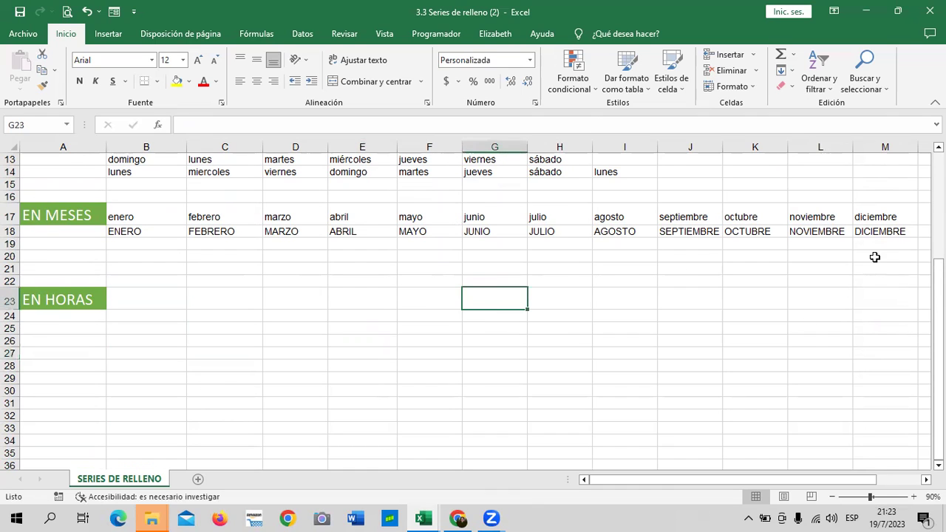
{"action": "left_click", "coordinate": [180, 243]}
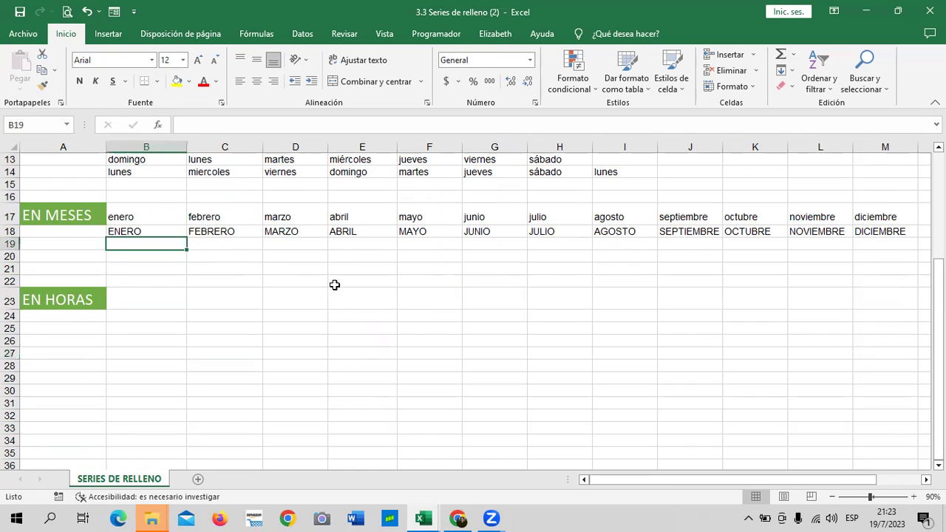
{"action": "type", "text": "ENERo"}
{"action": "key", "text": "BackSpace"}
{"action": "type", "text": "O"}
{"action": "key", "text": "Tab"}
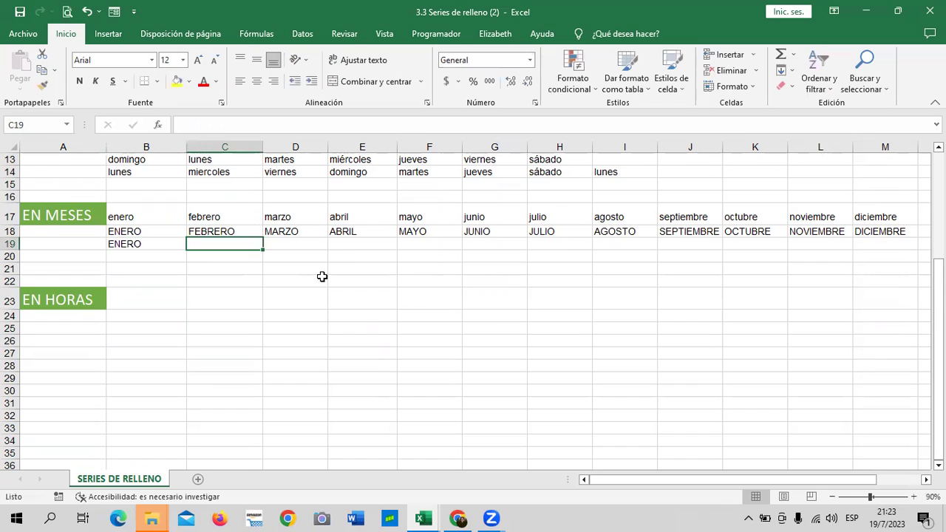
{"action": "type", "text": "MAR"}
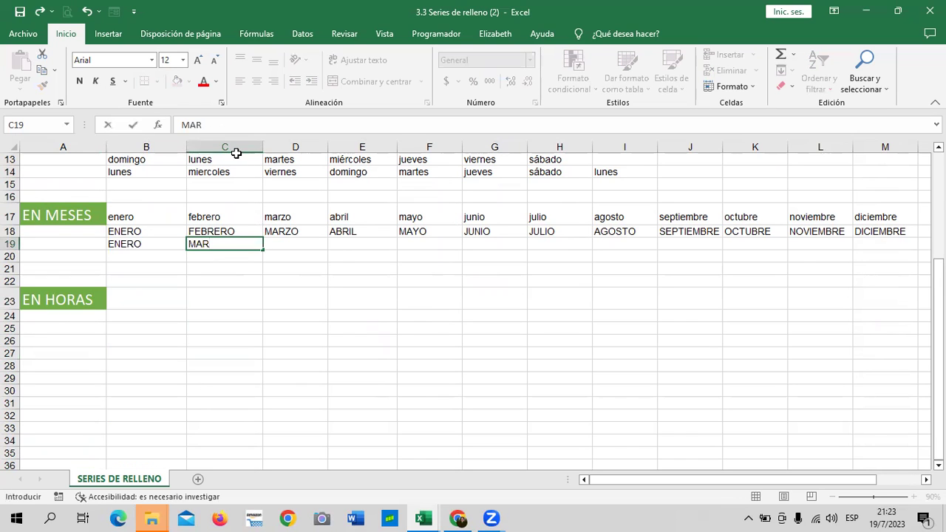
{"action": "key", "text": "Return"}
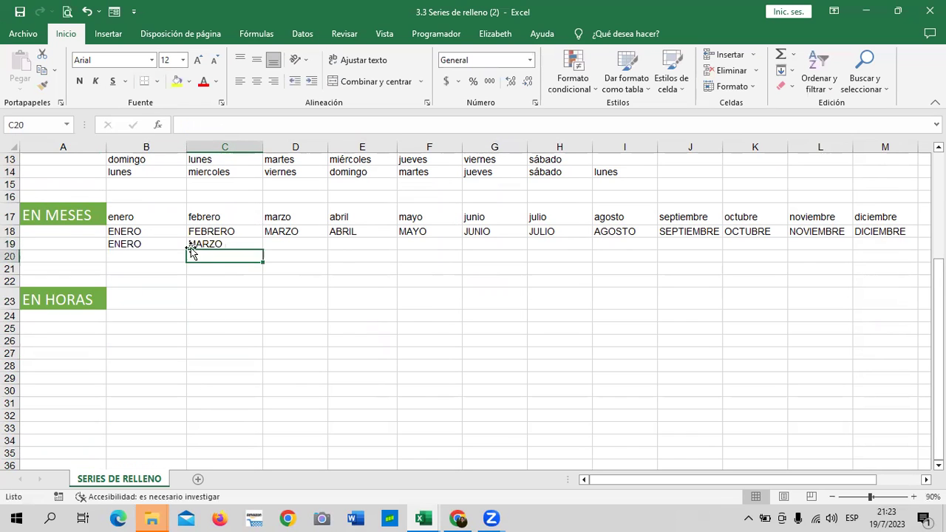
- Fill B19:G19 with alternating months through NOVIEMBRE and check each filled value
{"action": "left_click", "coordinate": [175, 242]}
{"action": "mouse_move", "coordinate": [176, 242]}
{"action": "left_mouse_down"}
{"action": "mouse_move", "coordinate": [563, 252]}
{"action": "mouse_move", "coordinate": [524, 244]}
{"action": "left_mouse_up"}
{"action": "left_click", "coordinate": [532, 295]}
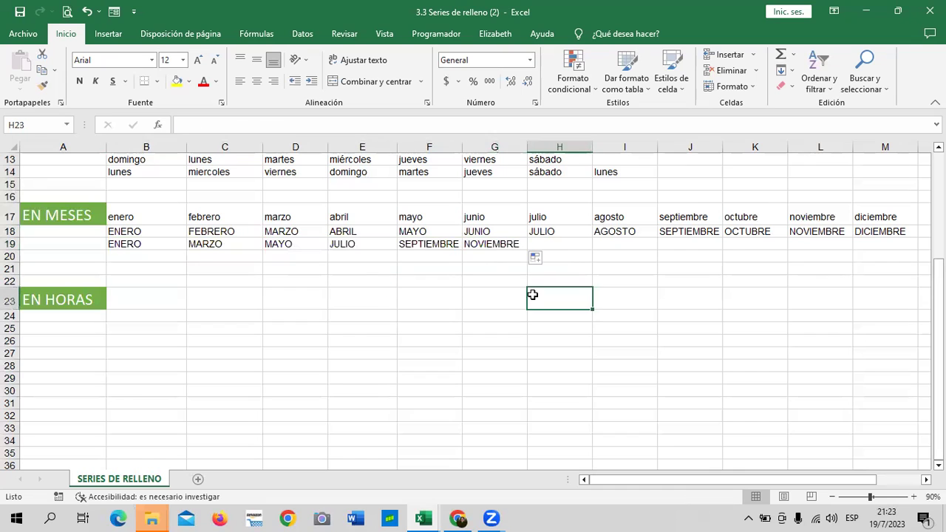
{"action": "left_click", "coordinate": [131, 246]}
{"action": "left_click", "coordinate": [193, 245]}
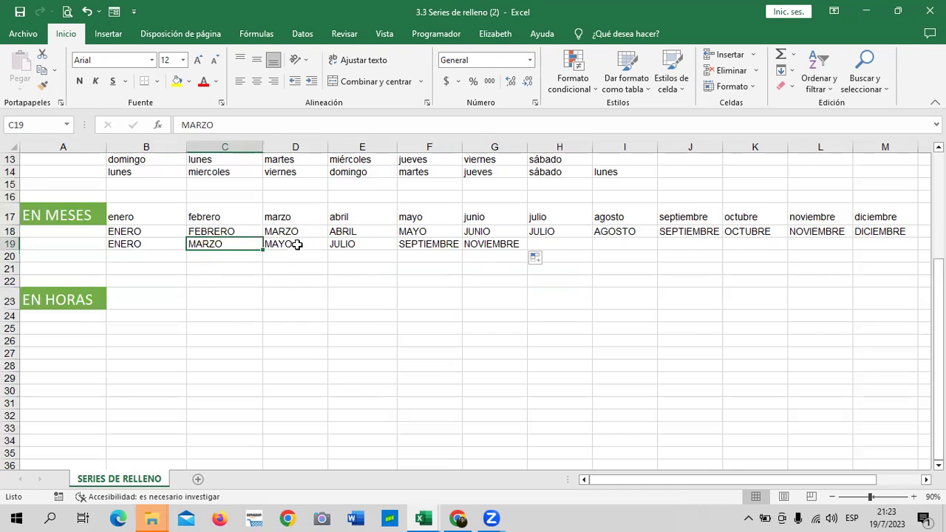
{"action": "left_click", "coordinate": [296, 244]}
{"action": "left_click", "coordinate": [375, 246]}
{"action": "left_click", "coordinate": [427, 246]}
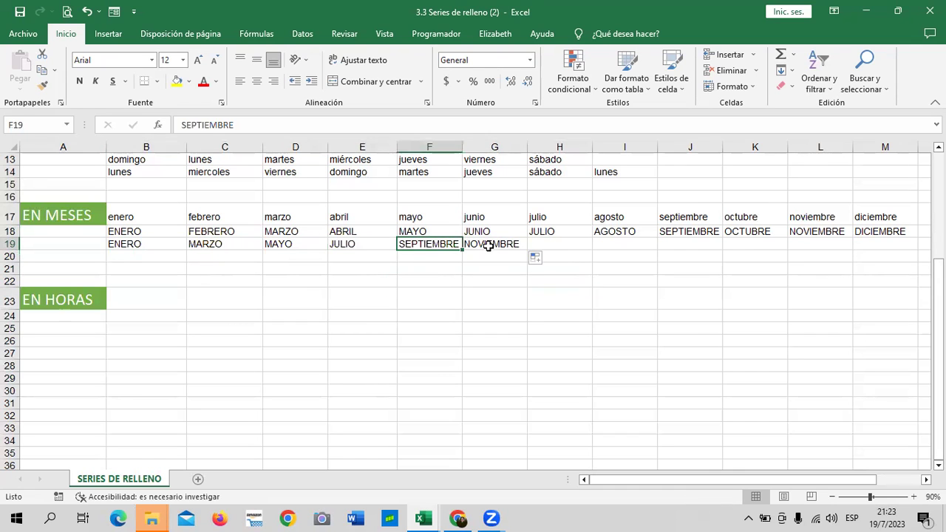
{"action": "left_click", "coordinate": [488, 246]}
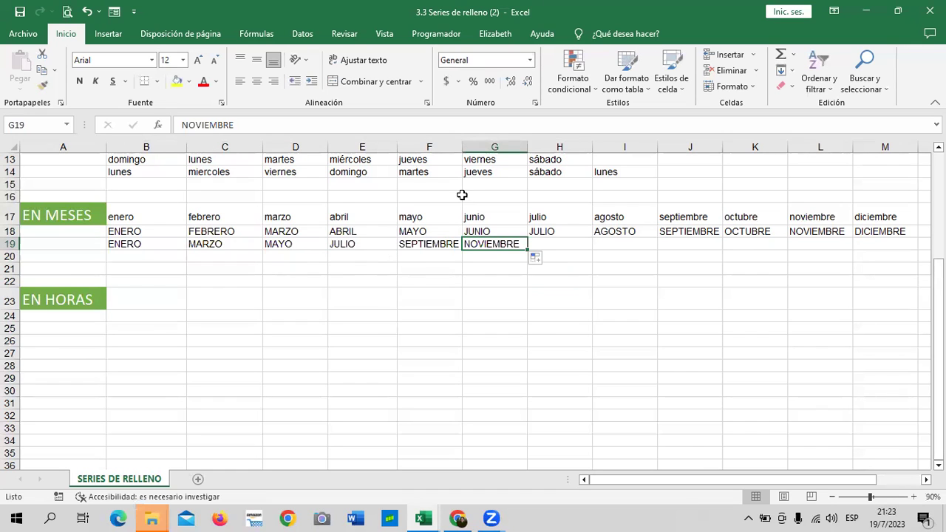
{"action": "left_click", "coordinate": [141, 257]}
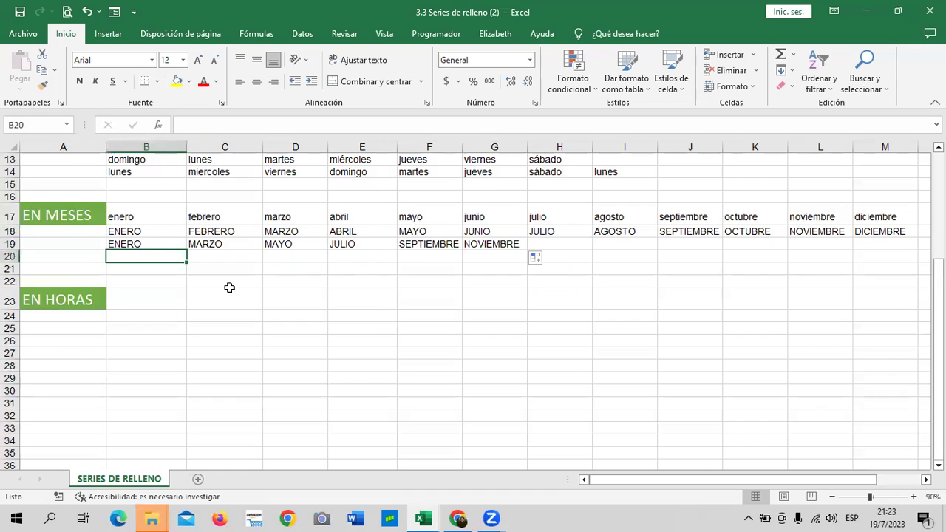
- Enter DICIEMBRE in B20 and NOVIEMBRE in C20
{"action": "type", "text": "DI"}
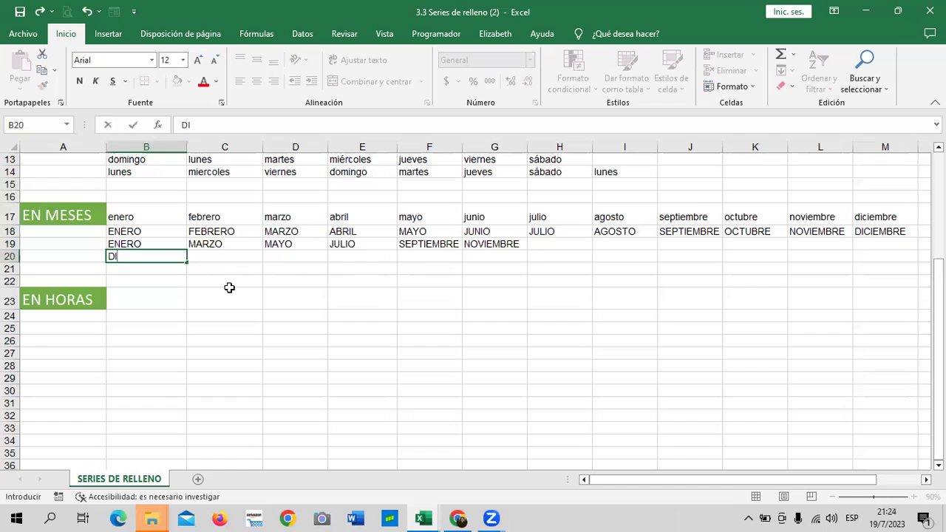
{"action": "type", "text": "CIEMBRE"}
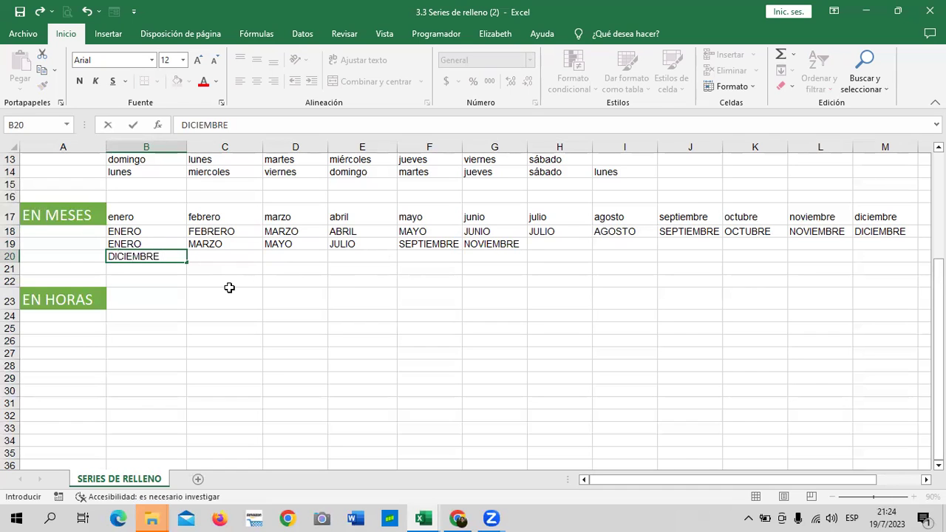
{"action": "key", "text": "Tab"}
{"action": "type", "text": "NOVIEMBRE"}
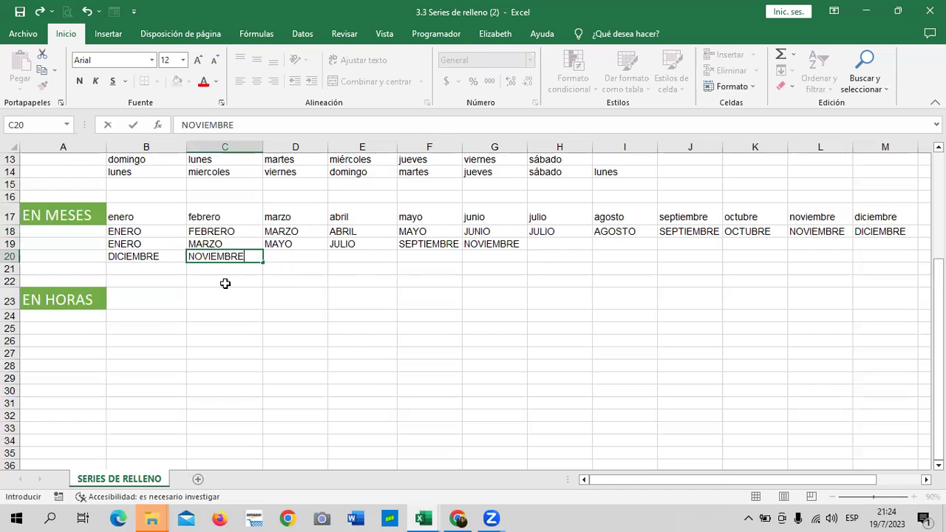
{"action": "key", "text": "Return"}
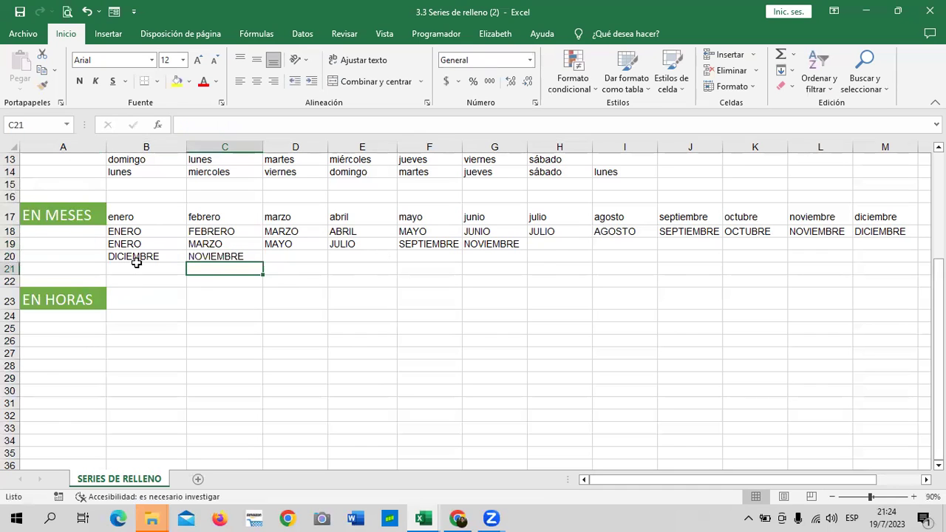
- Fill the descending month series across B20:M20, ending with ENERO in M20
{"action": "left_click_drag", "start_coordinate": [135, 260], "coordinate": [209, 258]}
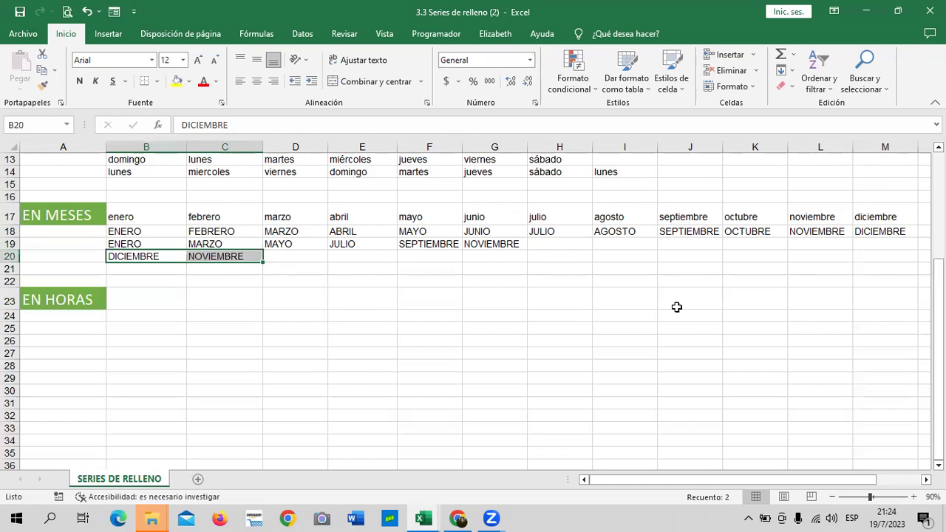
{"action": "left_click_drag", "start_coordinate": [262, 262], "coordinate": [784, 255]}
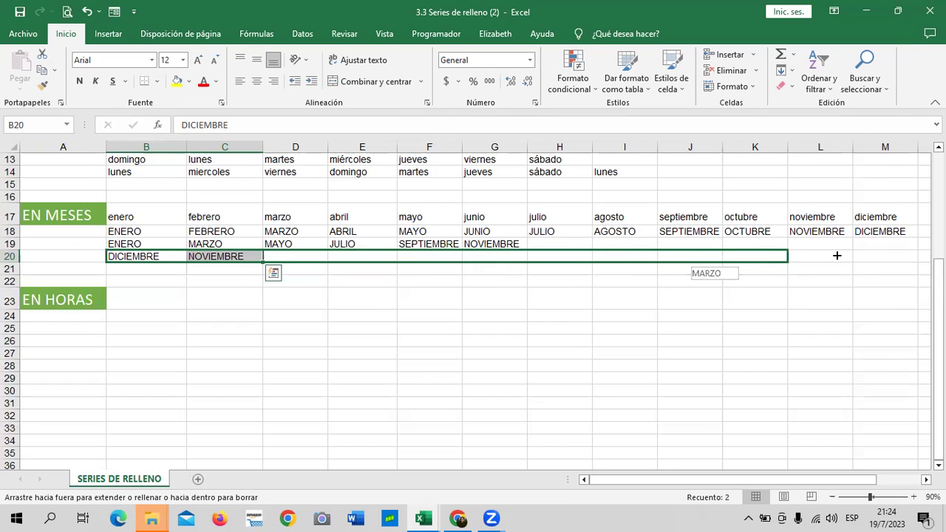
{"action": "left_click_drag", "start_coordinate": [836, 254], "coordinate": [886, 256]}
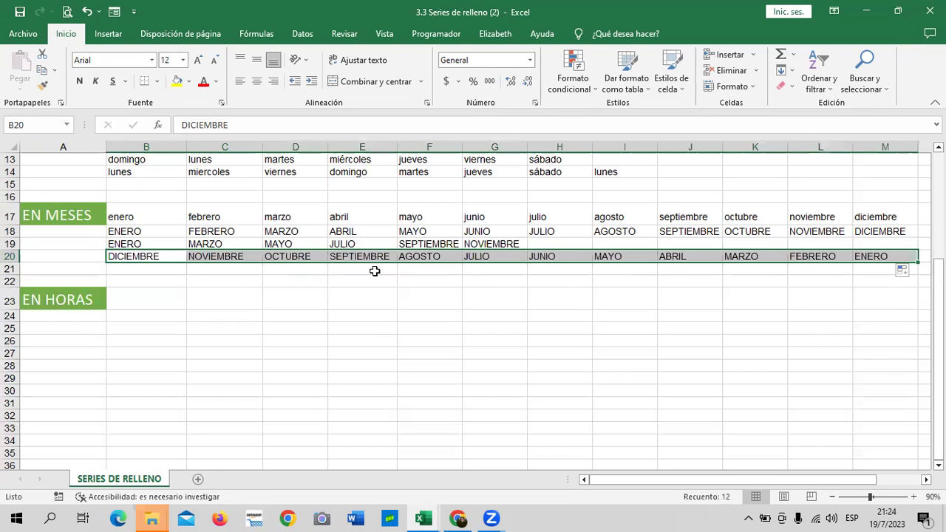
{"action": "left_click", "coordinate": [292, 317]}
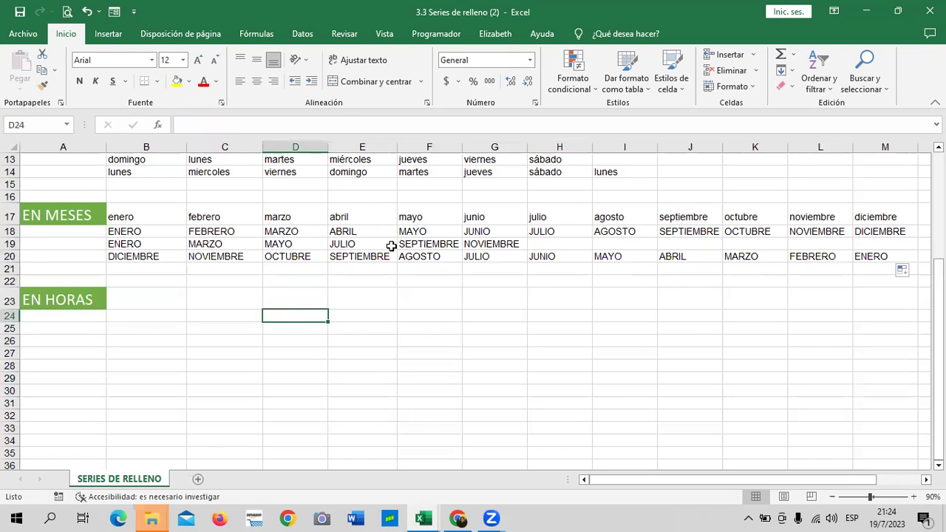
{"action": "scroll", "coordinate": [418, 244], "scroll_direction": "up", "scroll_amount": 1}
{"action": "scroll", "coordinate": [433, 251], "scroll_direction": "up", "scroll_amount": 2}
{"action": "scroll", "coordinate": [434, 250], "scroll_direction": "up", "scroll_amount": 1}
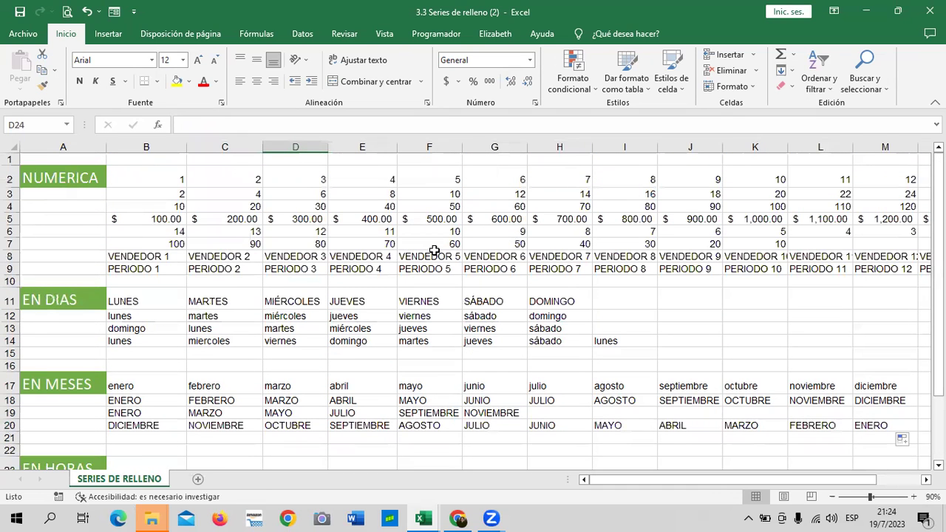
{"action": "scroll", "coordinate": [434, 250], "scroll_direction": "down", "scroll_amount": 2}
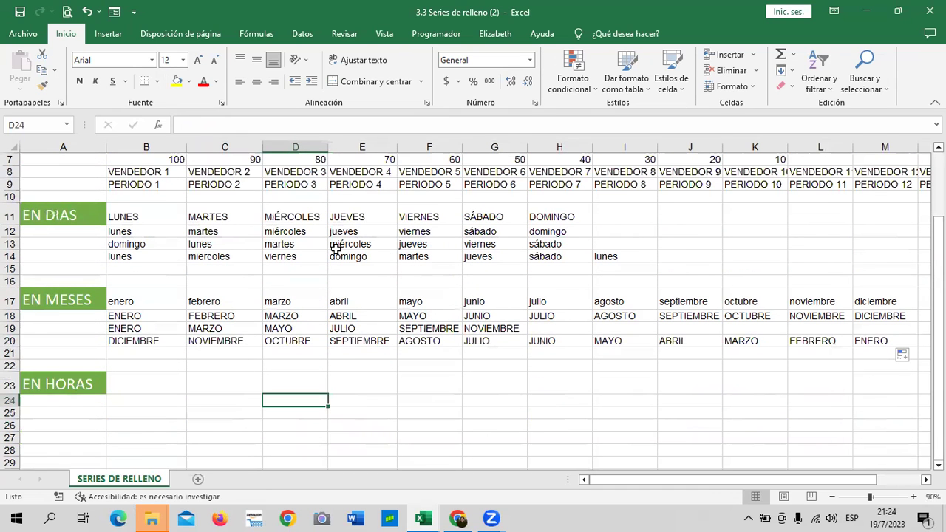
{"action": "scroll", "coordinate": [311, 262], "scroll_direction": "down", "scroll_amount": 2}
{"action": "scroll", "coordinate": [389, 297], "scroll_direction": "up", "scroll_amount": 1}
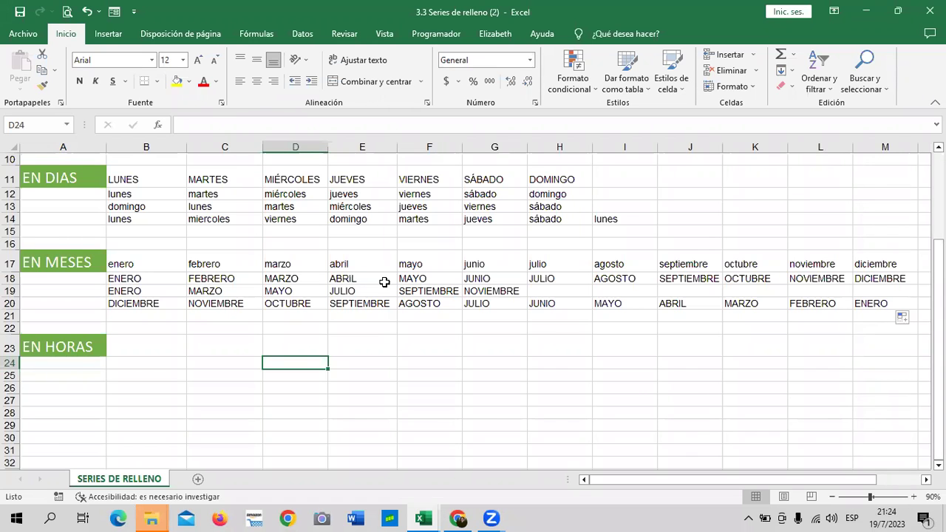
{"action": "scroll", "coordinate": [584, 367], "scroll_direction": "up", "scroll_amount": 2}
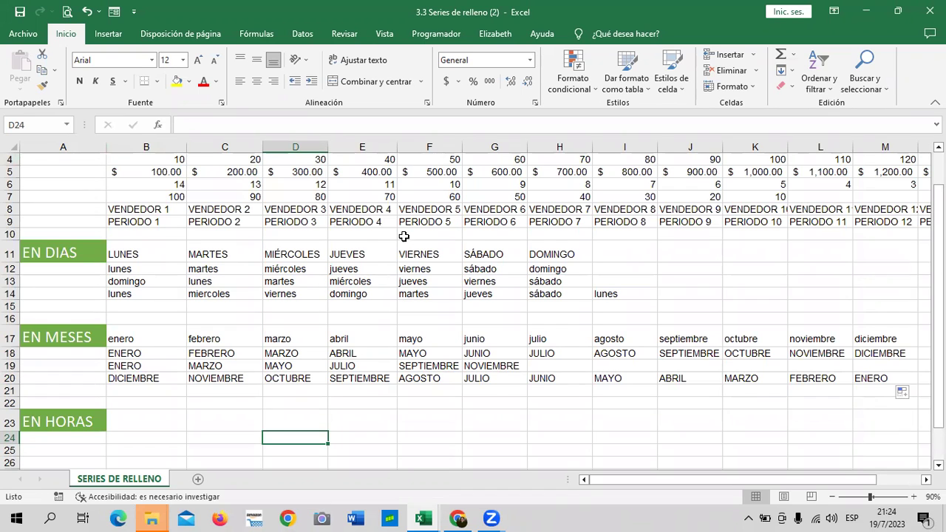
{"action": "left_click", "coordinate": [158, 209]}
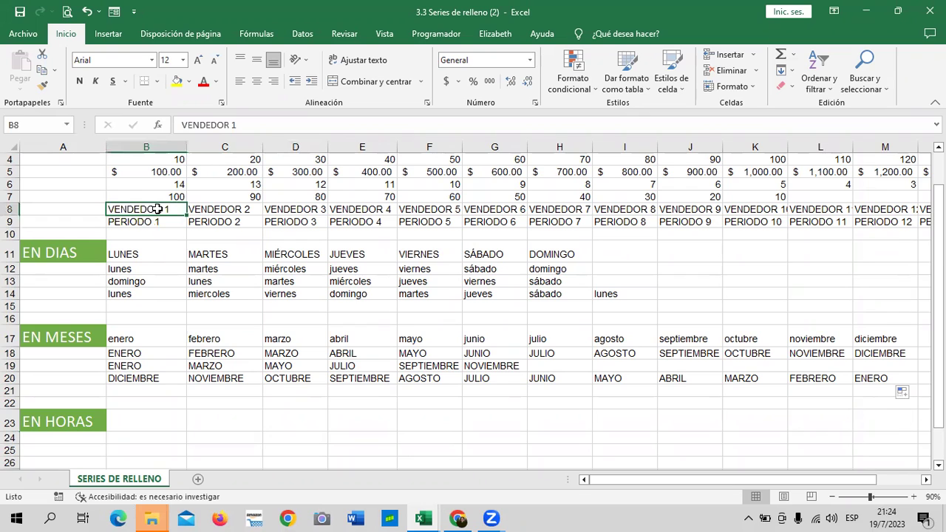
{"action": "left_click", "coordinate": [147, 221]}
{"action": "left_click", "coordinate": [152, 210]}
{"action": "scroll", "coordinate": [383, 352], "scroll_direction": "down", "scroll_amount": 2}
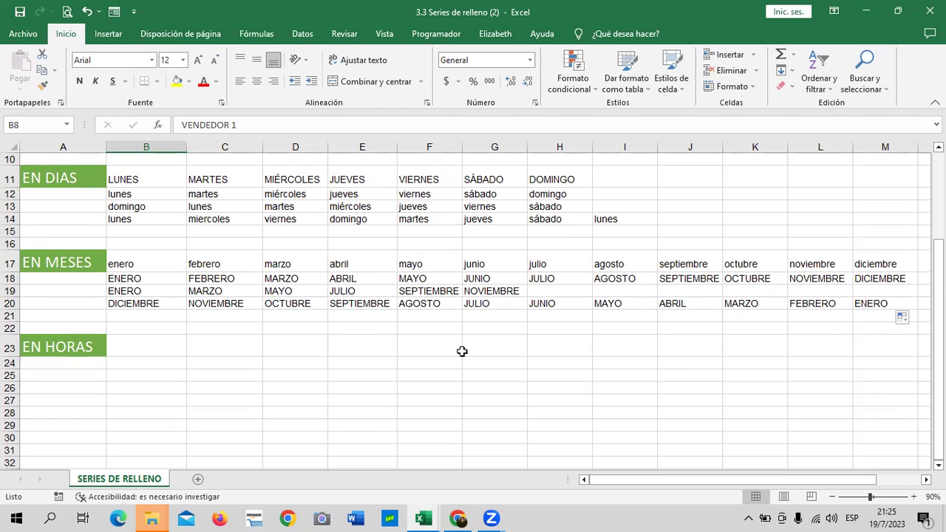
{"action": "scroll", "coordinate": [219, 323], "scroll_direction": "down", "scroll_amount": 1}
{"action": "scroll", "coordinate": [219, 322], "scroll_direction": "up", "scroll_amount": 3}
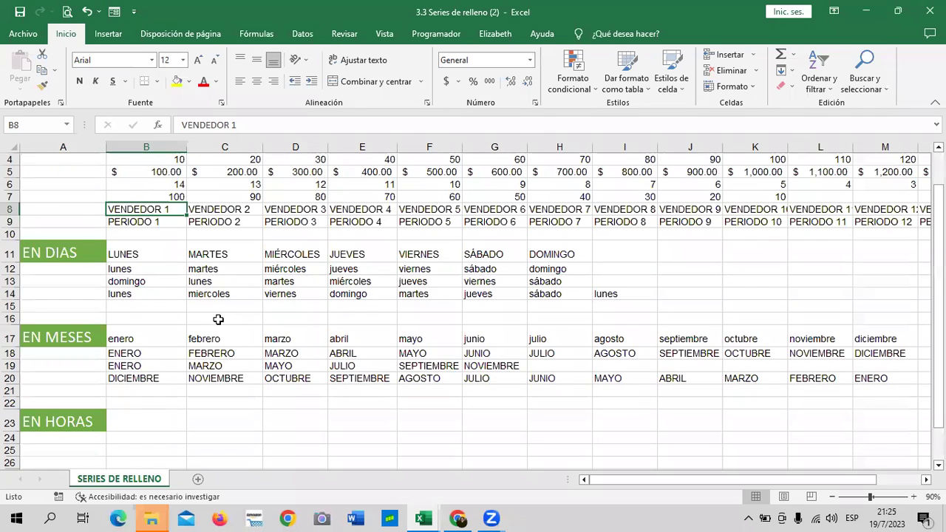
{"action": "scroll", "coordinate": [216, 317], "scroll_direction": "up", "scroll_amount": 1}
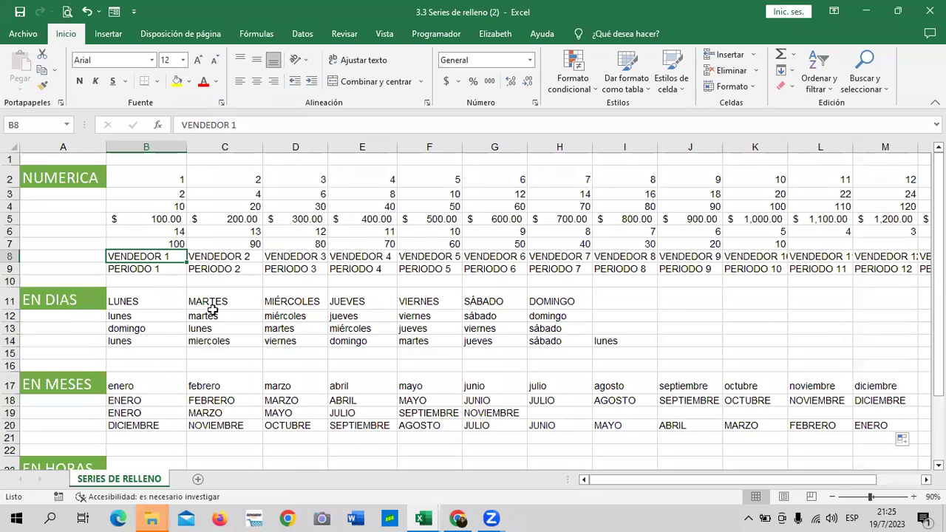
{"action": "scroll", "coordinate": [202, 299], "scroll_direction": "down", "scroll_amount": 2}
{"action": "scroll", "coordinate": [202, 275], "scroll_direction": "down", "scroll_amount": 2}
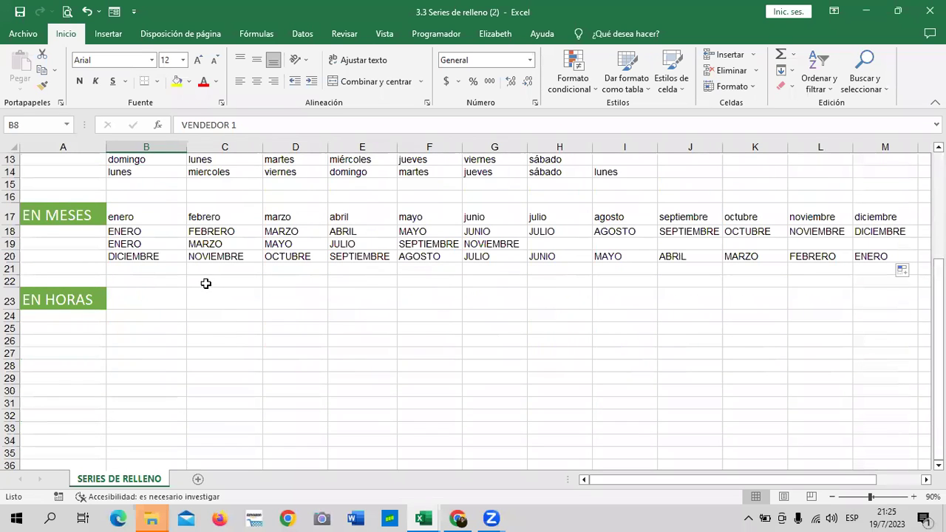
- Enter 8:05 in B24 and fill it across row 24 to M24
{"action": "left_click", "coordinate": [147, 316]}
{"action": "type", "text": "8:"}
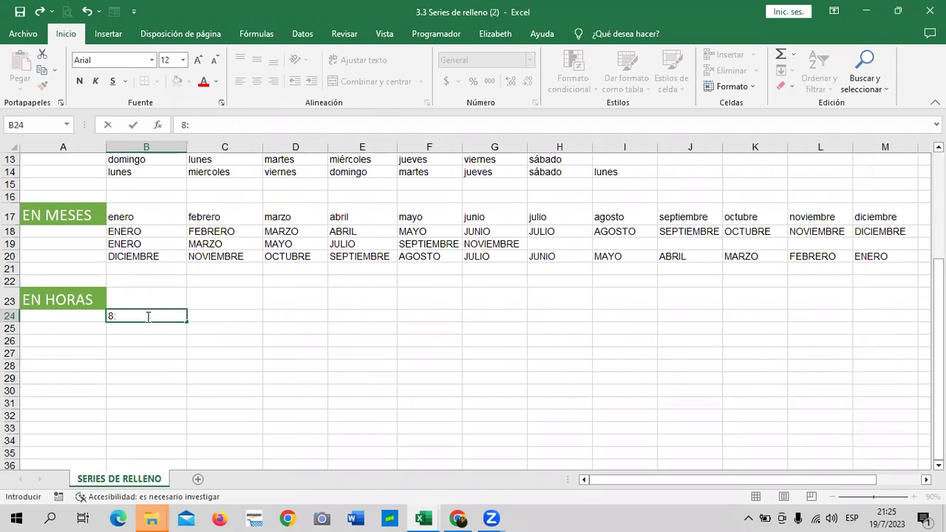
{"action": "type", "text": "05"}
{"action": "key", "text": "Return"}
{"action": "left_click", "coordinate": [150, 314]}
{"action": "mouse_move", "coordinate": [187, 333]}
{"action": "left_mouse_down"}
{"action": "mouse_move", "coordinate": [240, 315]}
{"action": "mouse_move", "coordinate": [877, 329]}
{"action": "left_mouse_up"}
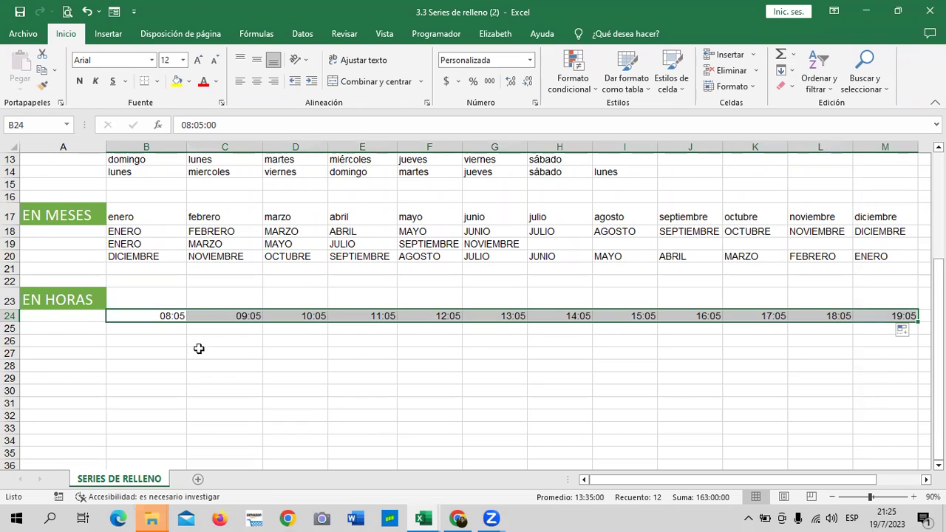
- Clear the filled times from C24 through M24
{"action": "left_click", "coordinate": [255, 365]}
{"action": "left_click_drag", "start_coordinate": [212, 320], "coordinate": [303, 316]}
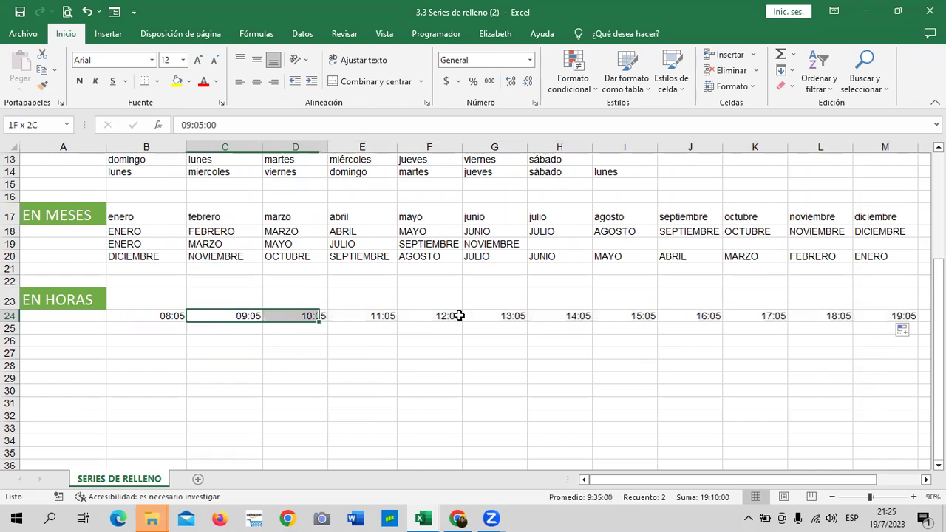
{"action": "left_click_drag", "start_coordinate": [459, 316], "coordinate": [857, 316]}
{"action": "key", "text": "Delete"}
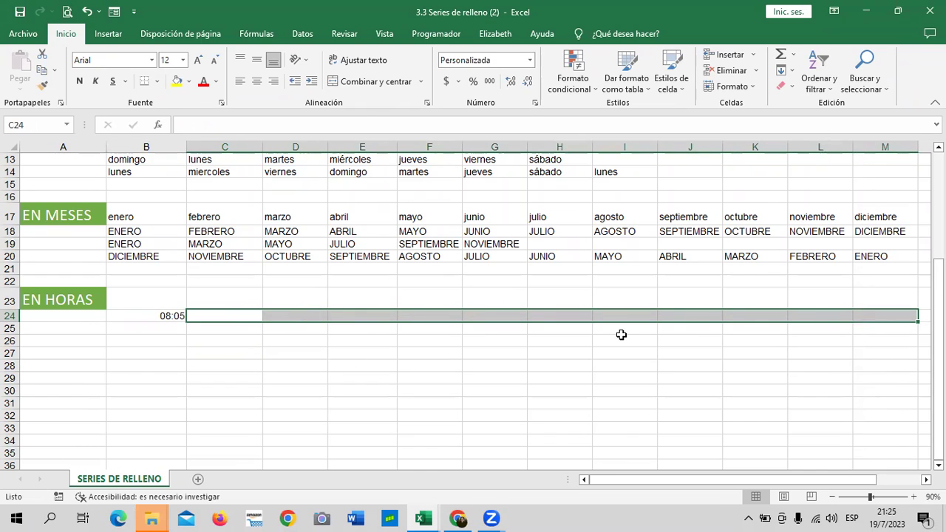
{"action": "left_click", "coordinate": [551, 364]}
- Enter 8:10 in C24 and fill B24:M24 with five-minute times up to 09:00
{"action": "left_click", "coordinate": [223, 316]}
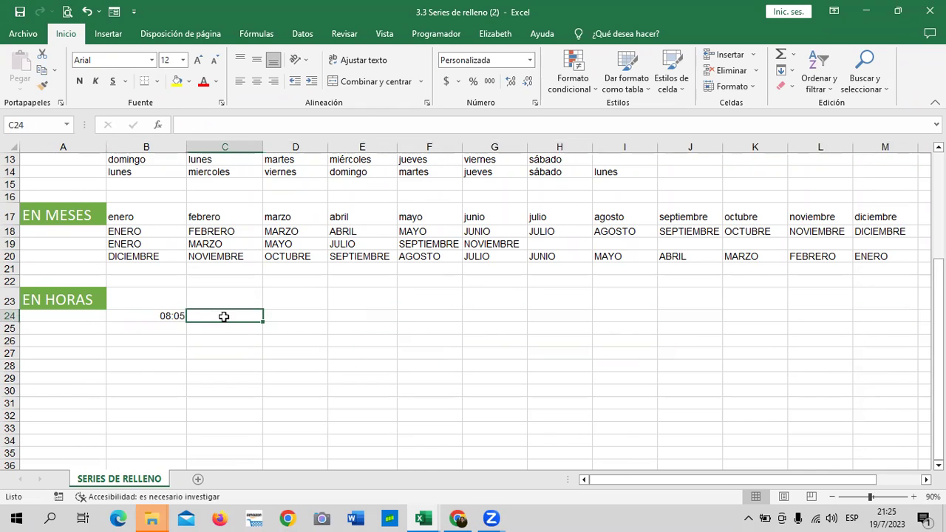
{"action": "type", "text": "8:10"}
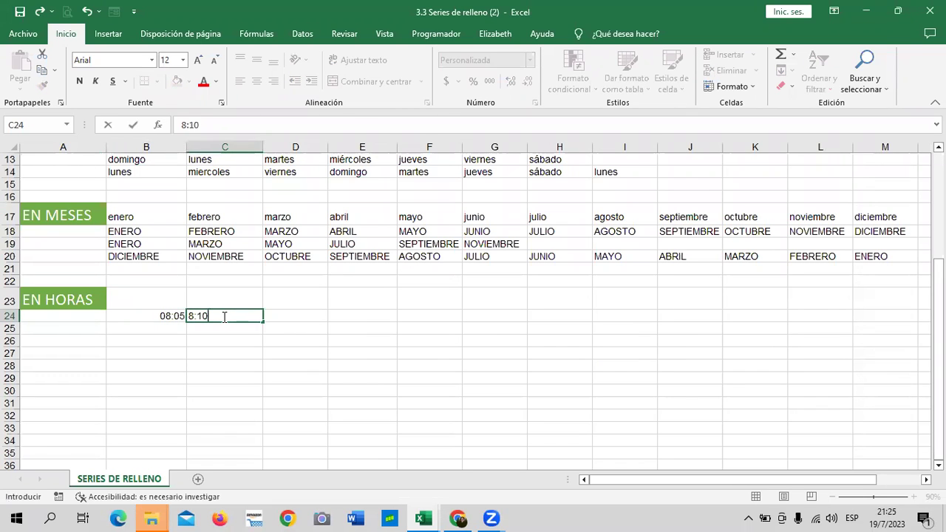
{"action": "key", "text": "Return"}
{"action": "left_click_drag", "start_coordinate": [173, 319], "coordinate": [890, 320]}
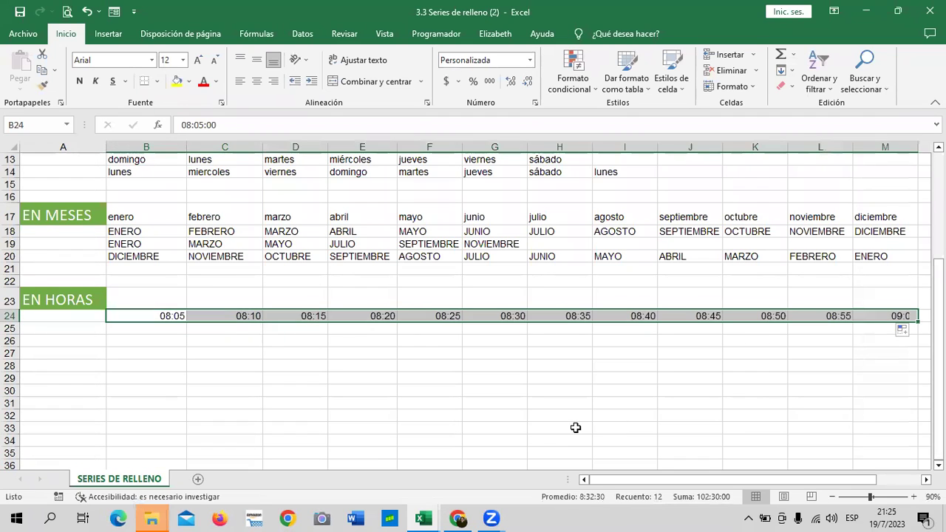
- Enter 8:00 in B25 and 8:30 in C25
{"action": "left_click", "coordinate": [550, 400]}
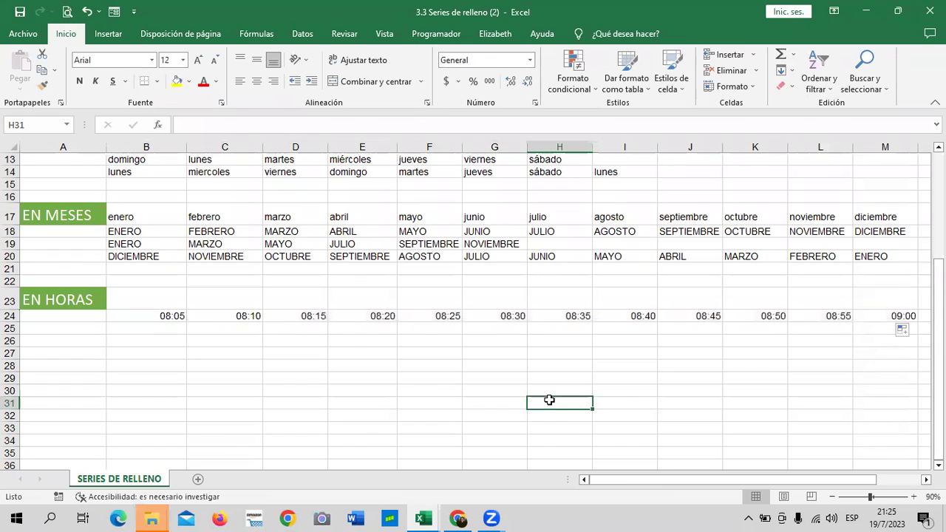
{"action": "left_click", "coordinate": [160, 328]}
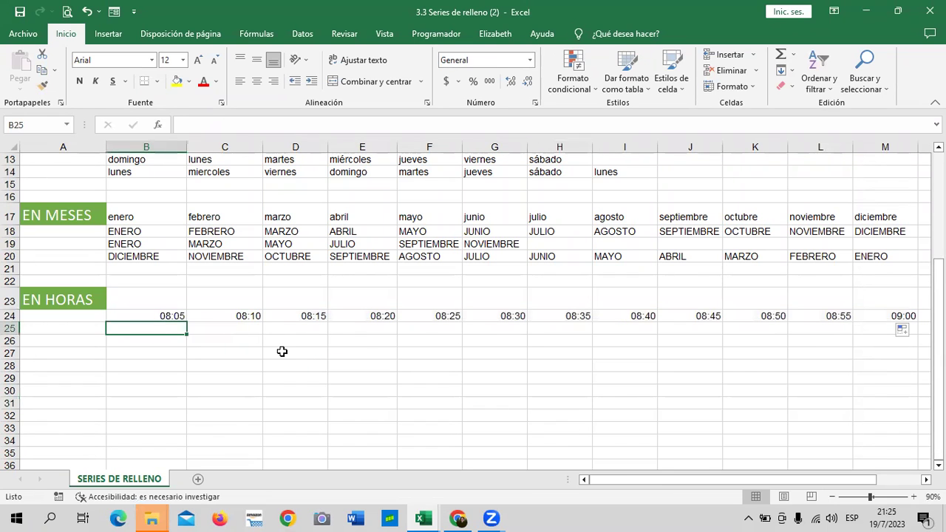
{"action": "type", "text": "8:00"}
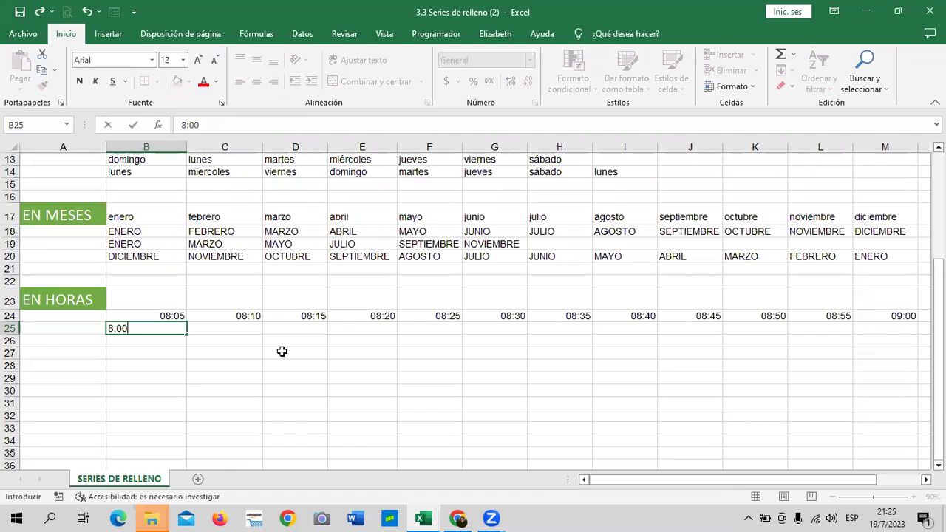
{"action": "key", "text": "Tab"}
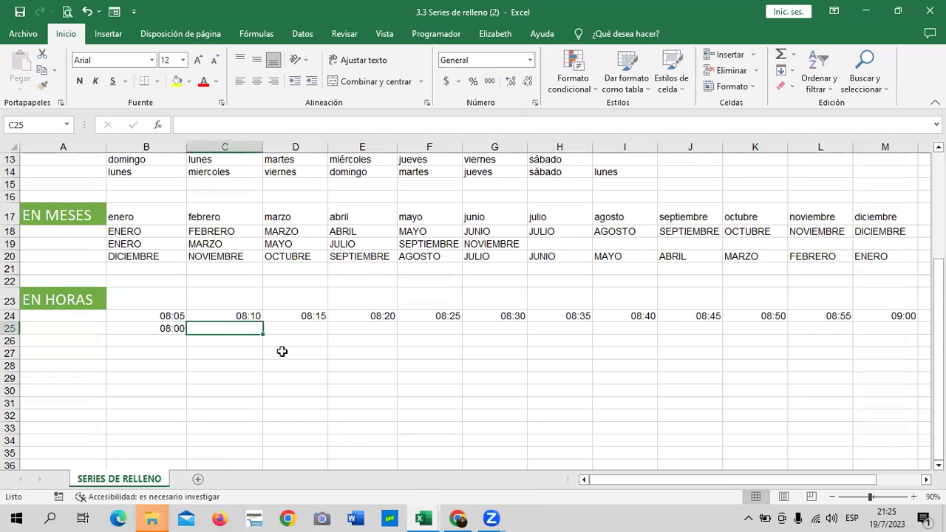
{"action": "type", "text": "8:30"}
{"action": "key", "text": "Return"}
- Fill B25:M25 with half-hour times to 13:30, then enter 7:00 in B26
{"action": "left_click_drag", "start_coordinate": [173, 328], "coordinate": [888, 333]}
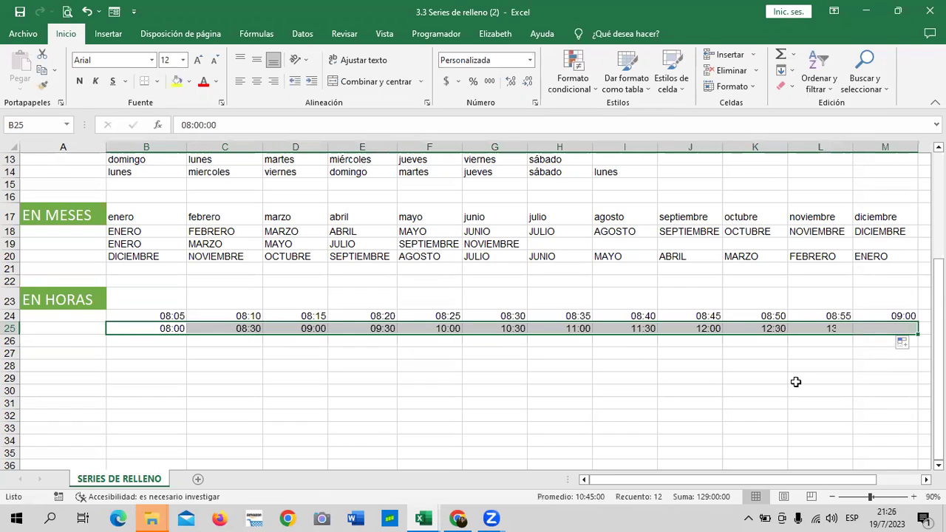
{"action": "left_click", "coordinate": [816, 330]}
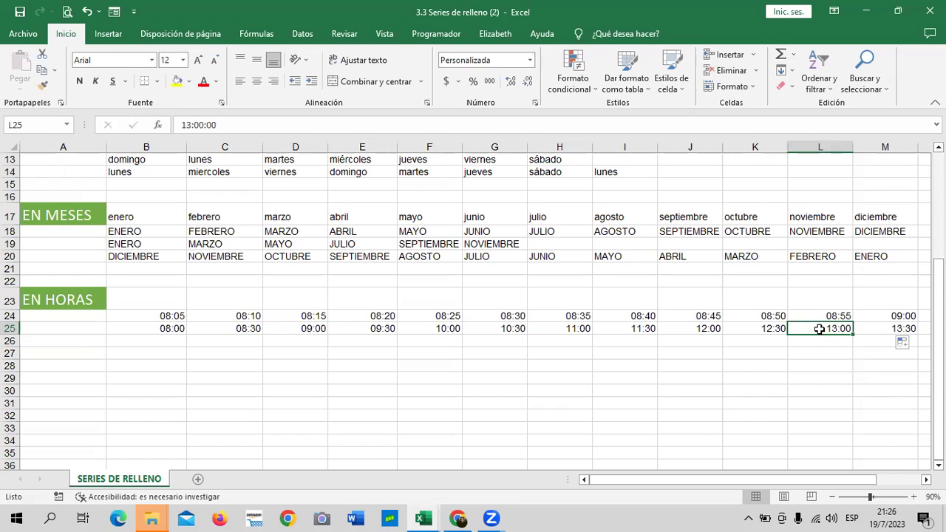
{"action": "left_click", "coordinate": [764, 383]}
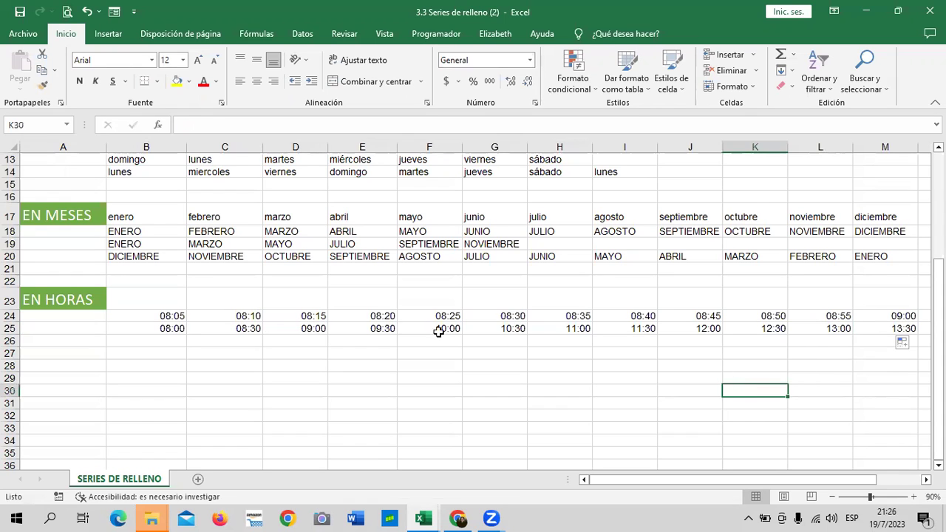
{"action": "left_click", "coordinate": [170, 340]}
{"action": "type", "text": "7:"}
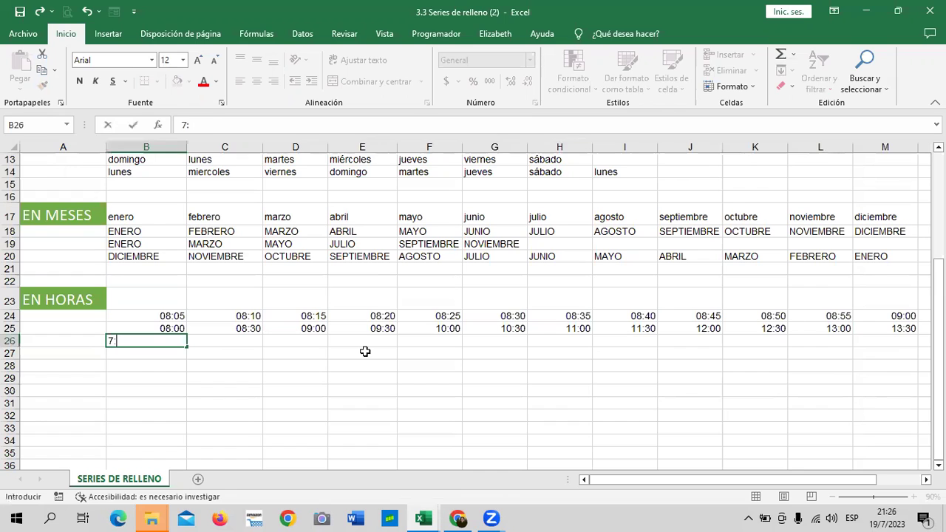
{"action": "type", "text": "00"}
- Enter 8:00 in C26 and fill B26:M26 with hourly times up to 18:00
{"action": "key", "text": "Tab"}
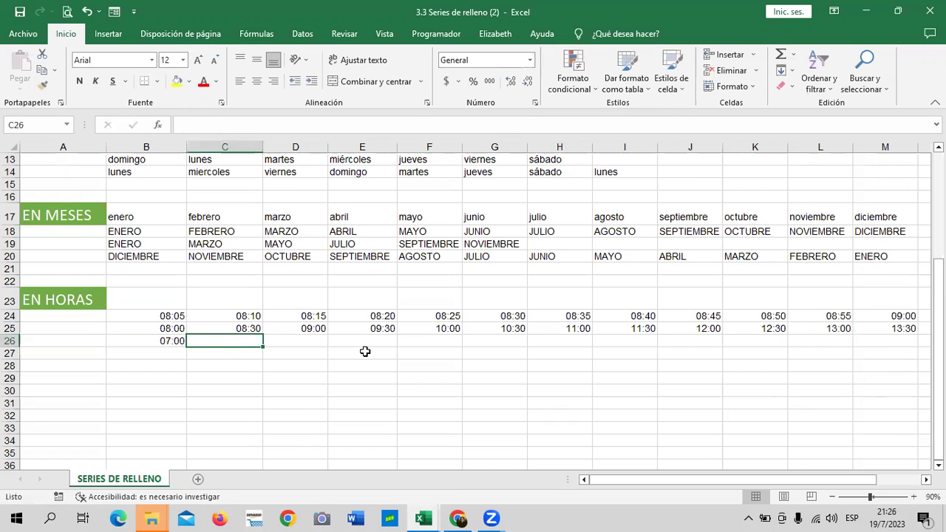
{"action": "type", "text": "8:00"}
{"action": "key", "text": "Return"}
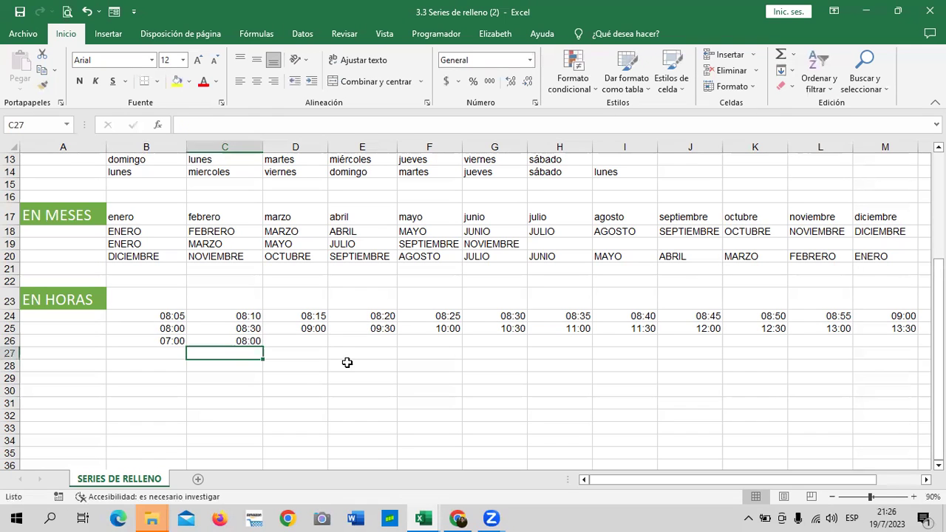
{"action": "left_click_drag", "start_coordinate": [151, 341], "coordinate": [903, 338]}
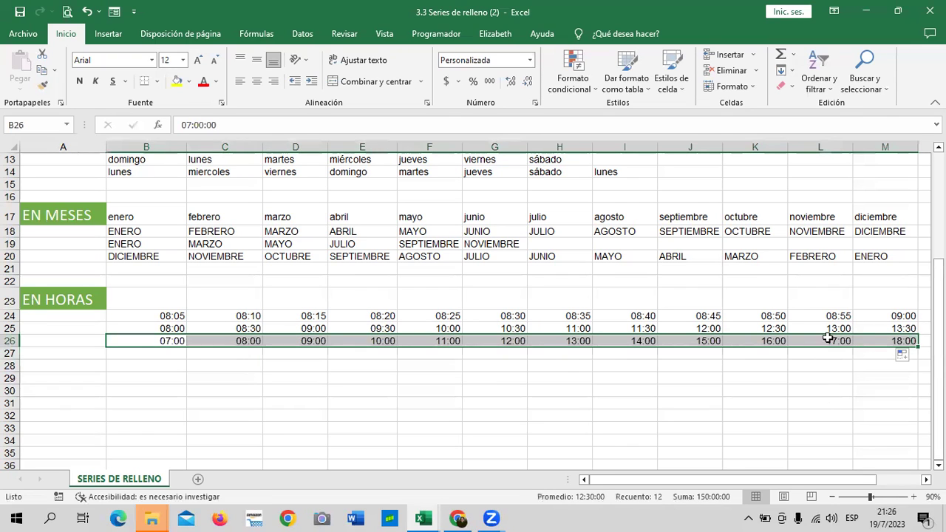
- Check the filled times in row 26, such as 13:00, 14:00, 15:00 and 18:00
{"action": "left_click", "coordinate": [885, 339]}
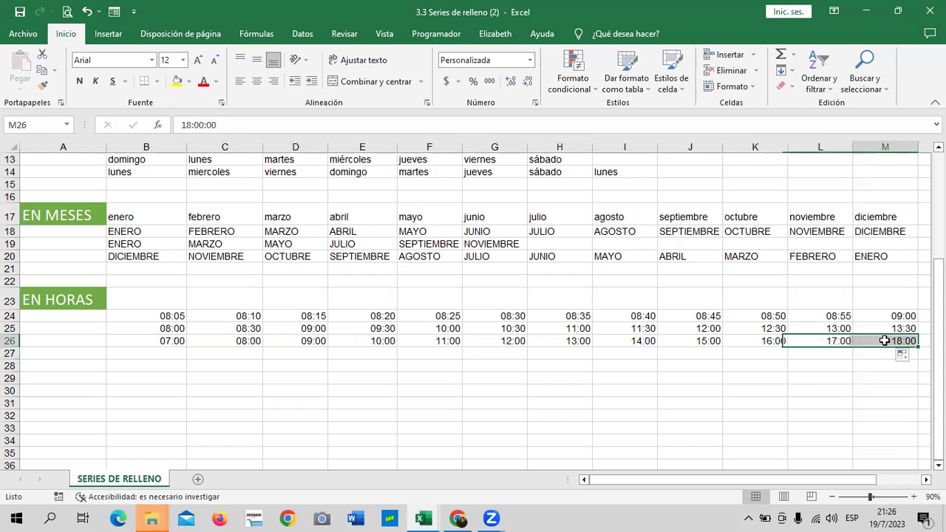
{"action": "left_click", "coordinate": [701, 344]}
{"action": "left_click", "coordinate": [636, 345]}
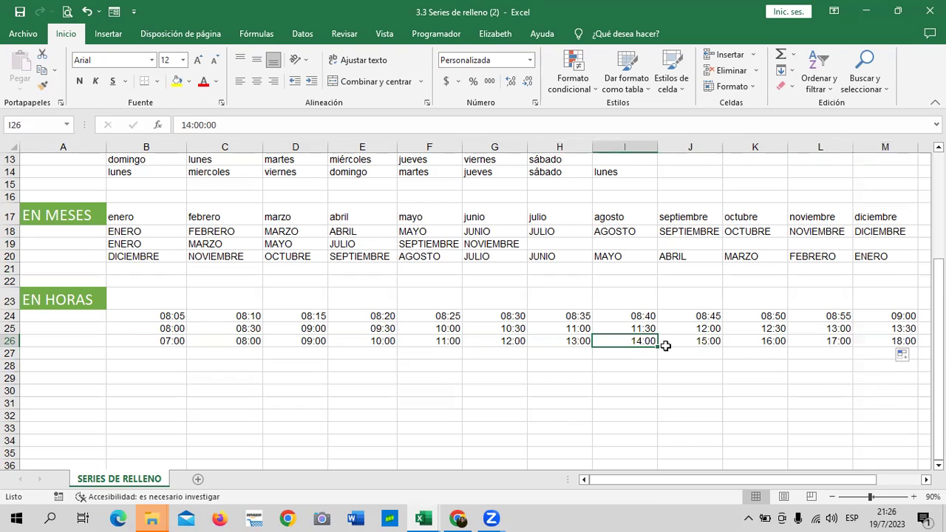
{"action": "left_click", "coordinate": [702, 338]}
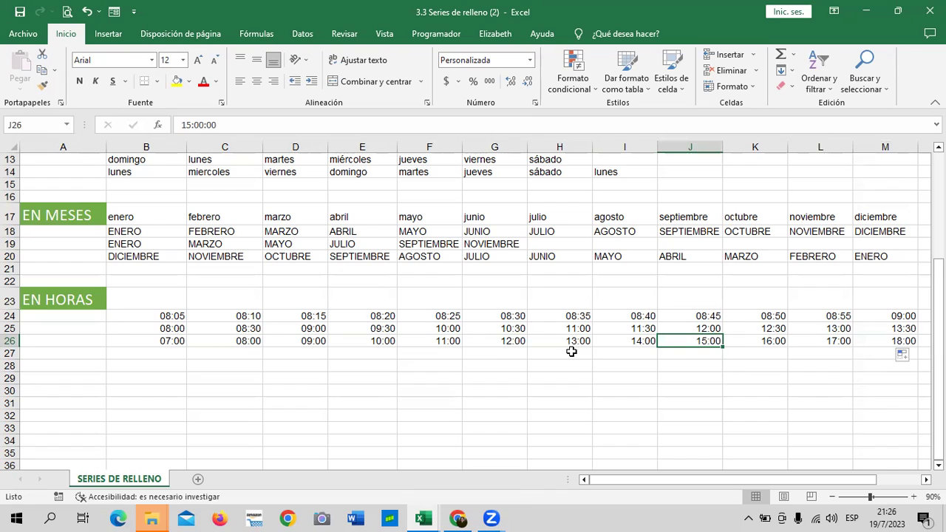
{"action": "left_click", "coordinate": [498, 340]}
{"action": "left_click", "coordinate": [573, 340]}
{"action": "key", "text": "Right"}
{"action": "key", "text": "Right"}
{"action": "key", "text": "Right"}
{"action": "key", "text": "Right"}
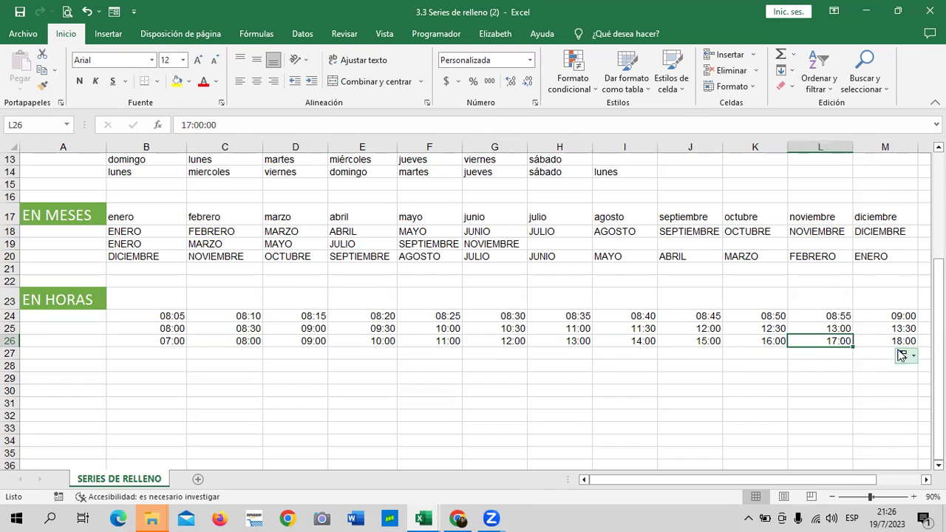
{"action": "left_click", "coordinate": [903, 342]}
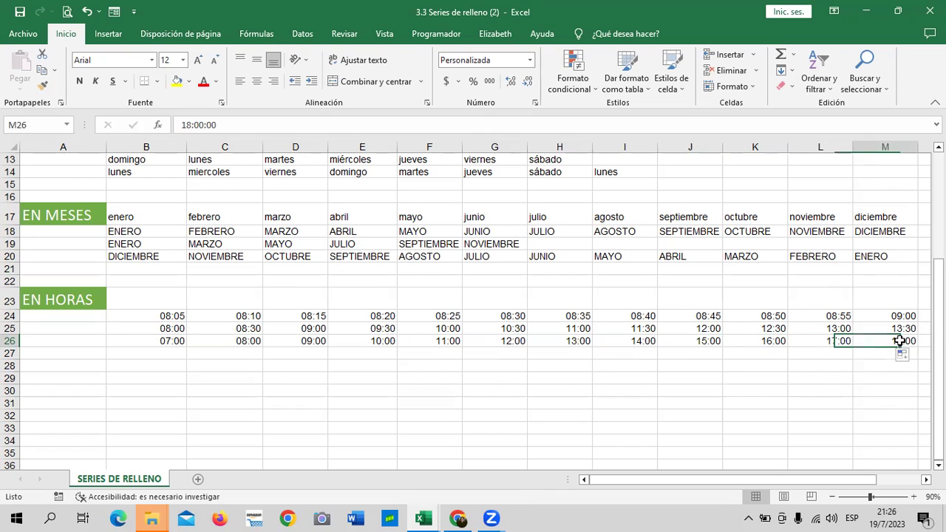
{"action": "left_click", "coordinate": [598, 386]}
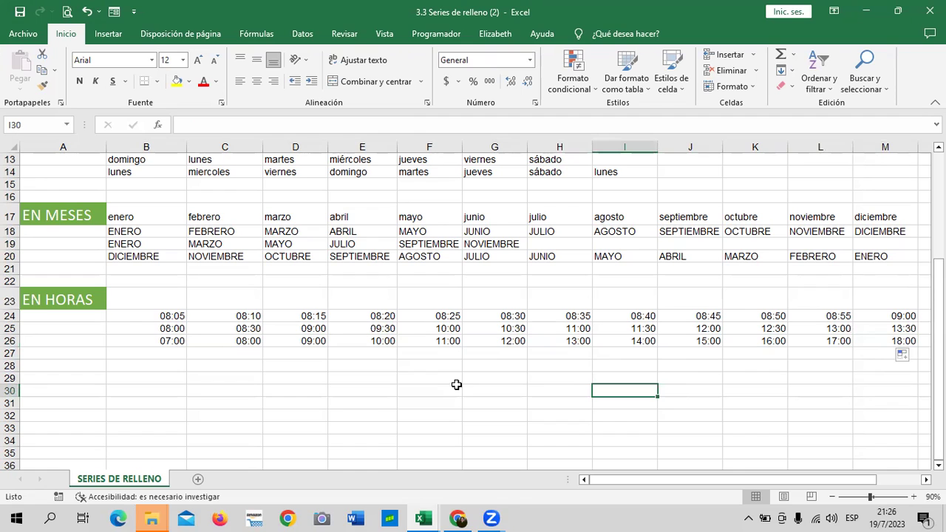
{"action": "scroll", "coordinate": [307, 377], "scroll_direction": "down", "scroll_amount": 2}
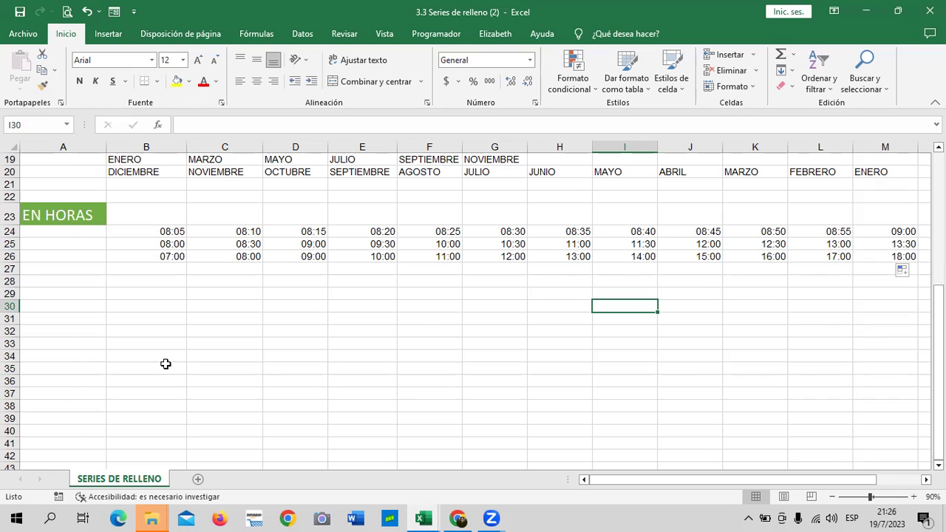
{"action": "scroll", "coordinate": [208, 321], "scroll_direction": "up", "scroll_amount": 2}
{"action": "scroll", "coordinate": [209, 320], "scroll_direction": "up", "scroll_amount": 2}
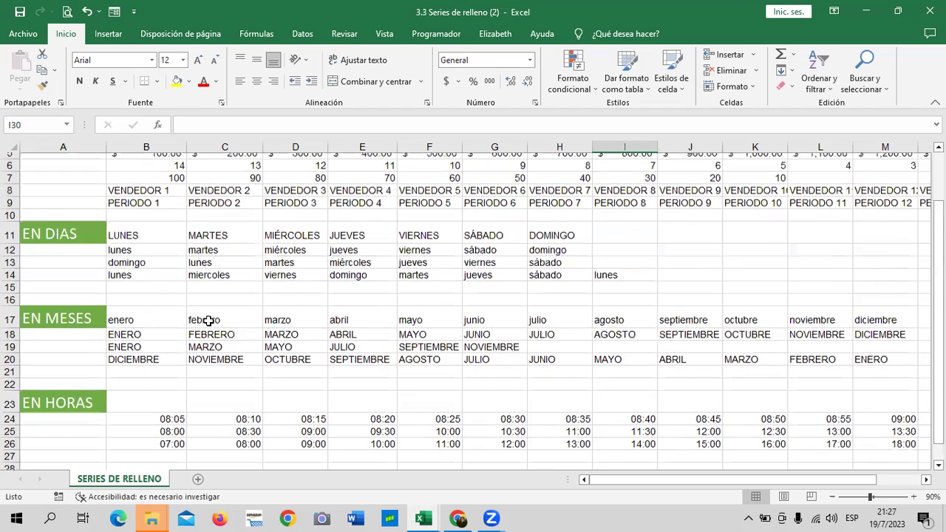
{"action": "scroll", "coordinate": [208, 321], "scroll_direction": "up", "scroll_amount": 2}
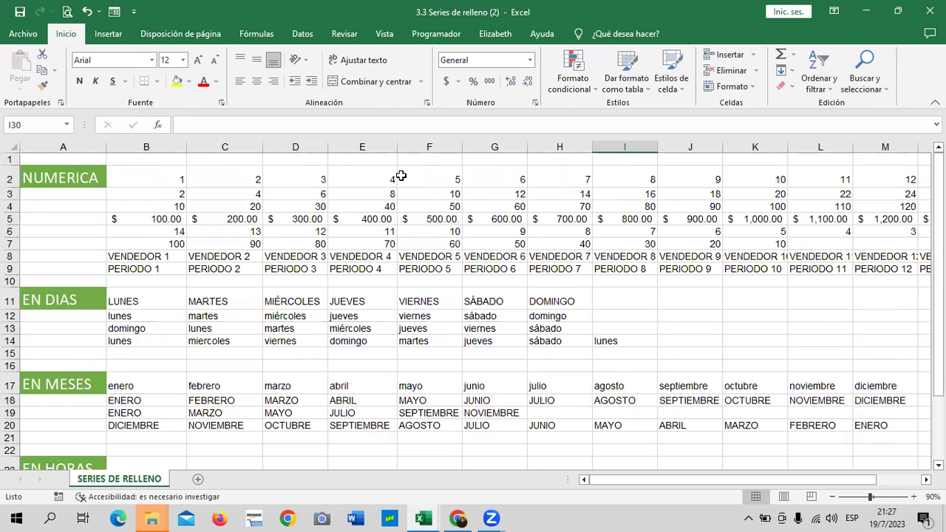
{"action": "scroll", "coordinate": [400, 176], "scroll_direction": "down", "scroll_amount": 2}
{"action": "scroll", "coordinate": [399, 175], "scroll_direction": "down", "scroll_amount": 2}
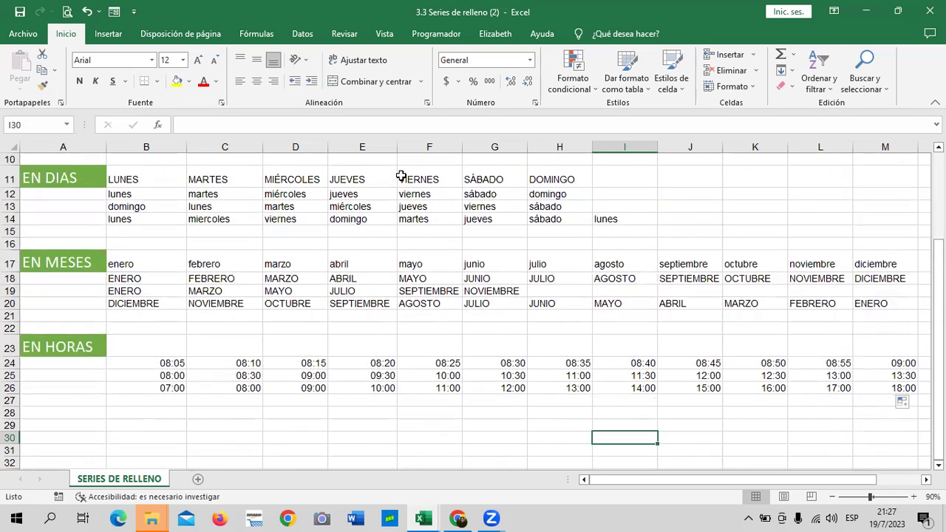
{"action": "scroll", "coordinate": [400, 175], "scroll_direction": "up", "scroll_amount": 1}
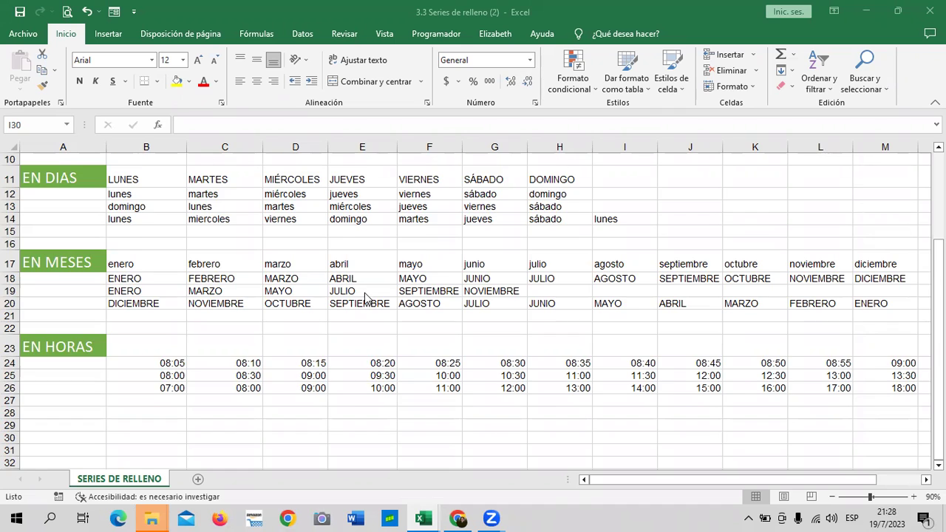
{"action": "scroll", "coordinate": [364, 296], "scroll_direction": "up", "scroll_amount": 2}
{"action": "scroll", "coordinate": [363, 296], "scroll_direction": "up", "scroll_amount": 1}
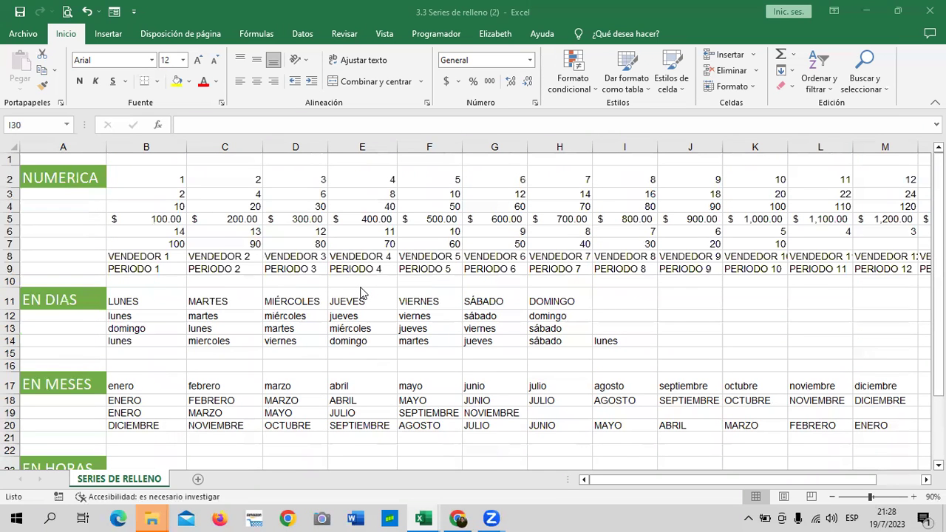
{"action": "scroll", "coordinate": [362, 293], "scroll_direction": "down", "scroll_amount": 3}
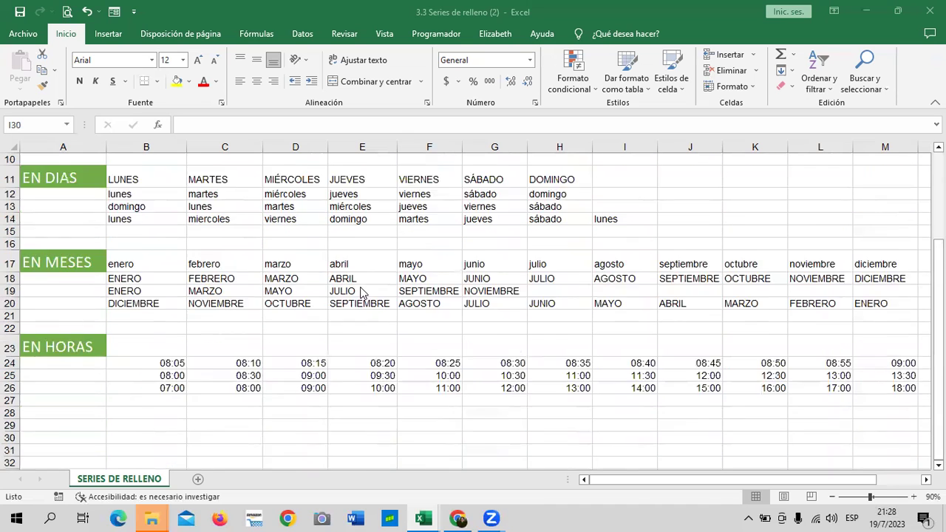
{"action": "scroll", "coordinate": [363, 293], "scroll_direction": "down", "scroll_amount": 1}
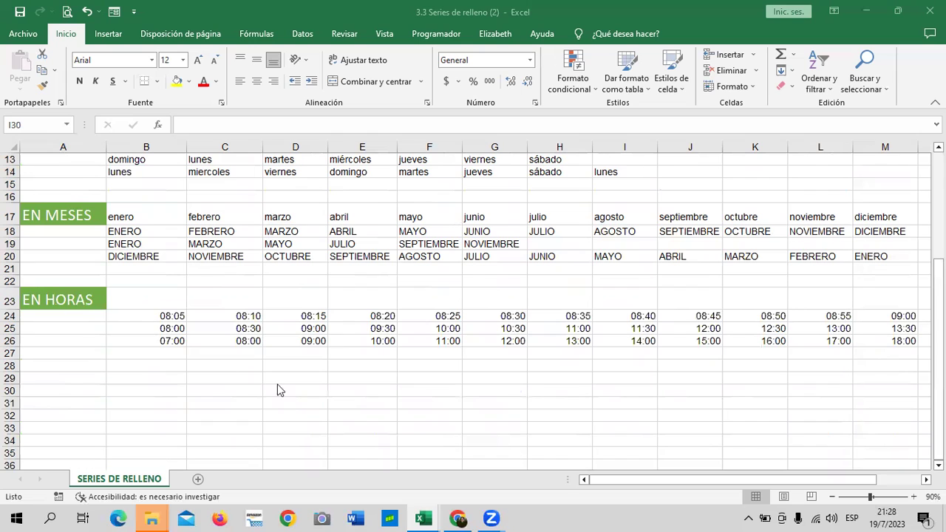
{"action": "left_click", "coordinate": [164, 364]}
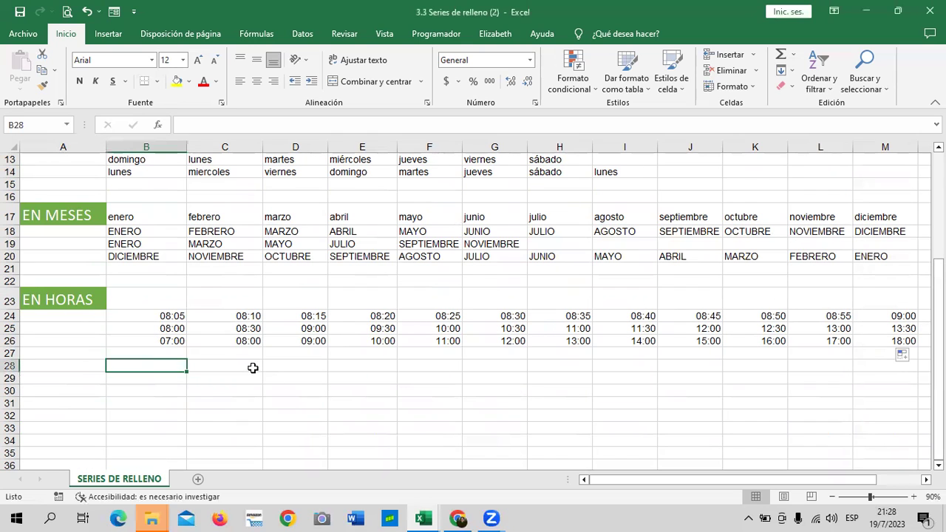
{"action": "type", "text": "l"}
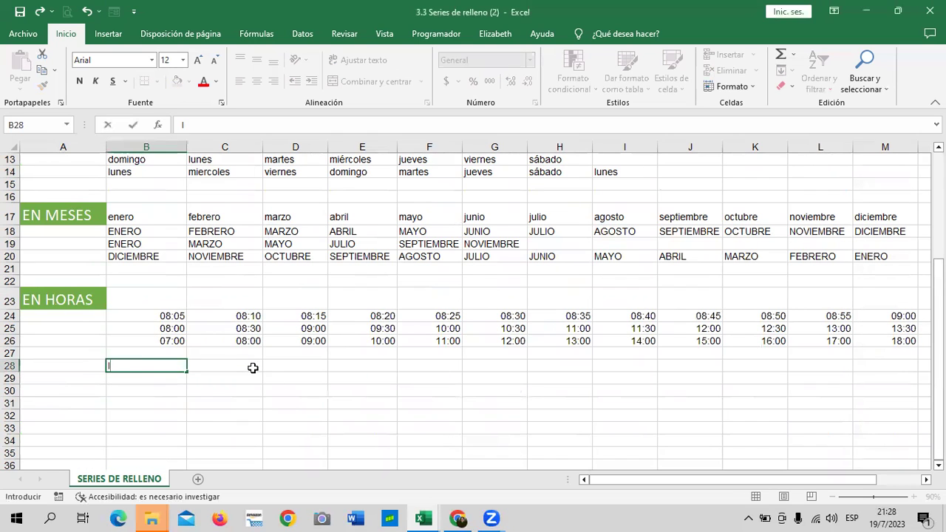
{"action": "left_click", "coordinate": [253, 367]}
{"action": "type", "text": "ll"}
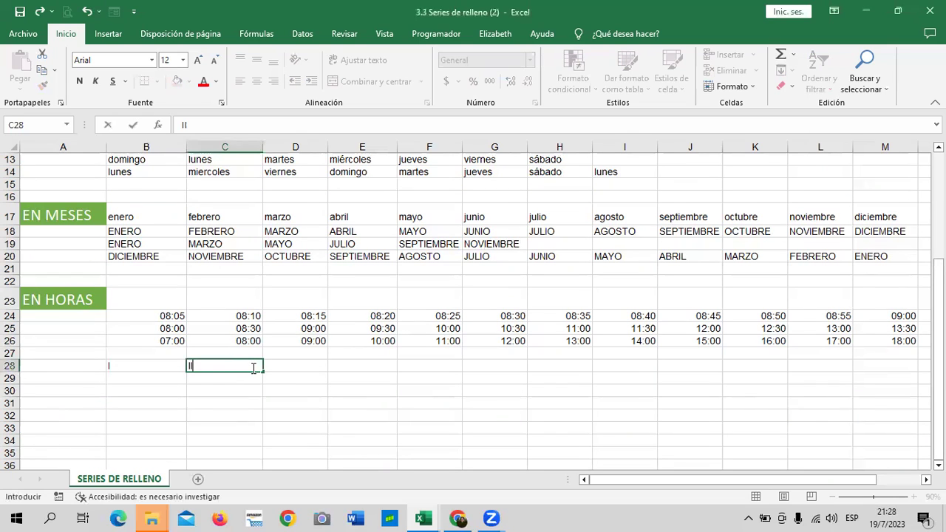
{"action": "key", "text": "Tab"}
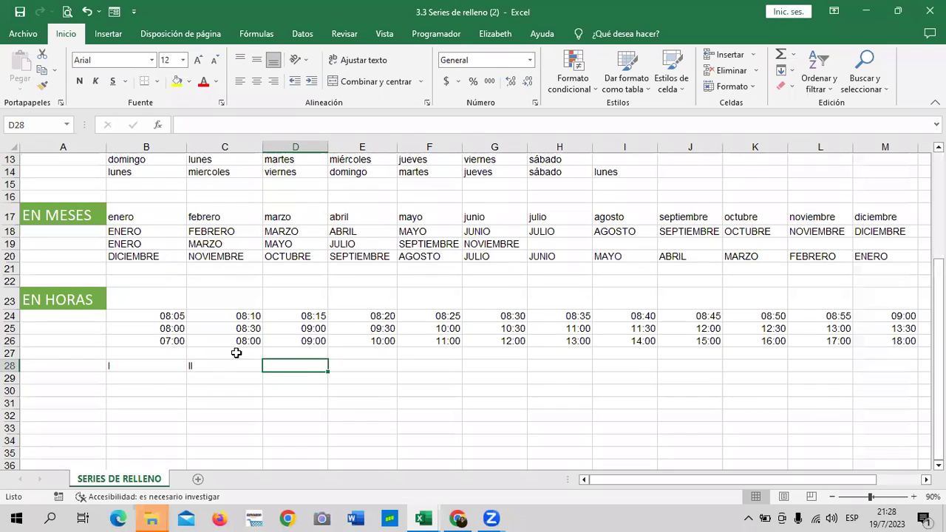
{"action": "left_click_drag", "start_coordinate": [148, 365], "coordinate": [192, 366]}
{"action": "left_click_drag", "start_coordinate": [264, 371], "coordinate": [765, 375]}
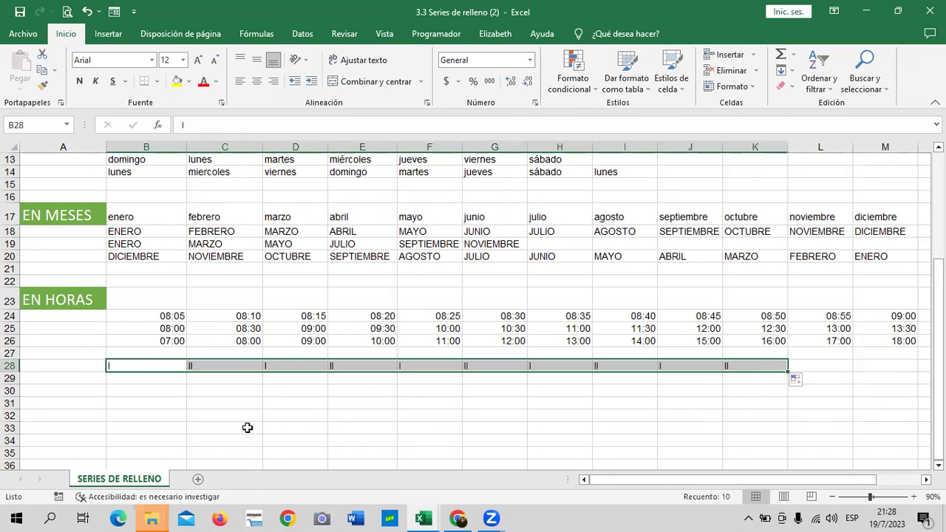
{"action": "left_click", "coordinate": [225, 402]}
{"action": "left_click", "coordinate": [147, 362]}
{"action": "left_click", "coordinate": [203, 366]}
{"action": "left_click", "coordinate": [296, 365]}
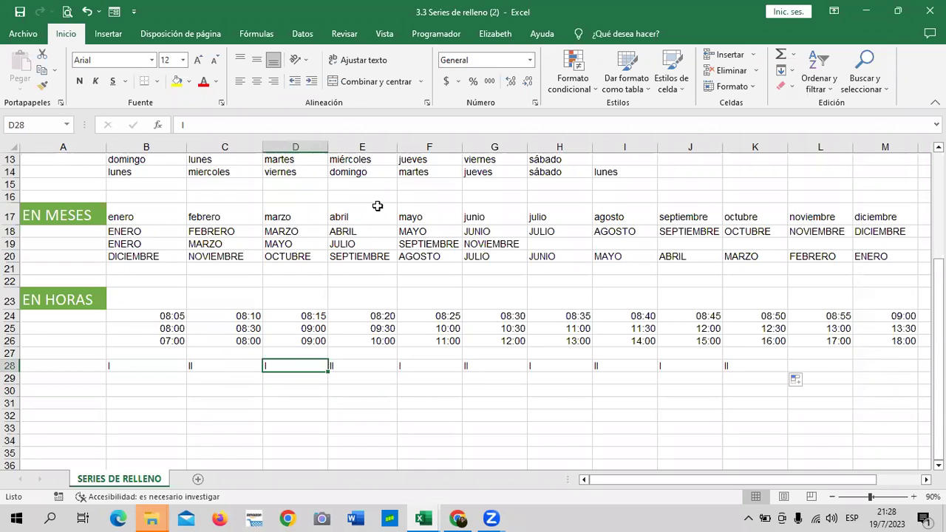
{"action": "left_click", "coordinate": [713, 400]}
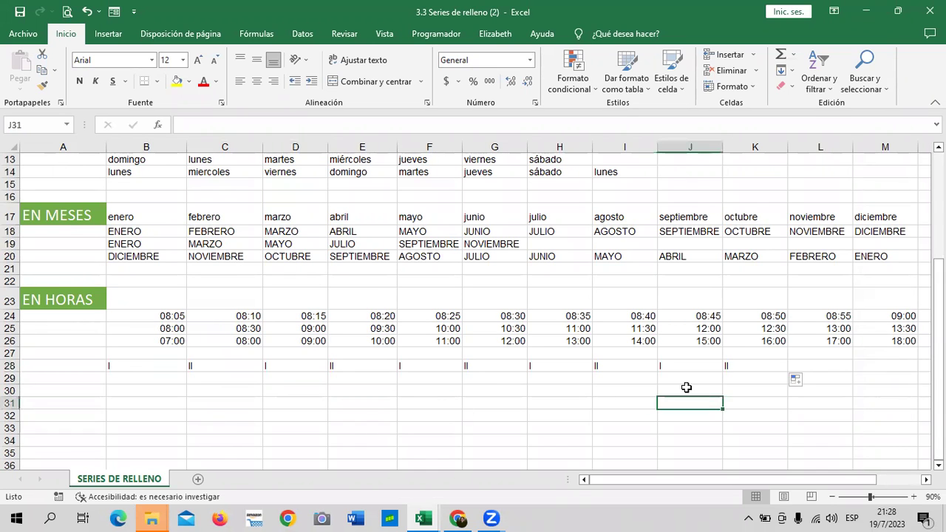
{"action": "mouse_move", "coordinate": [137, 363]}
{"action": "left_mouse_down"}
{"action": "mouse_move", "coordinate": [721, 373]}
{"action": "mouse_move", "coordinate": [756, 364]}
{"action": "left_mouse_up"}
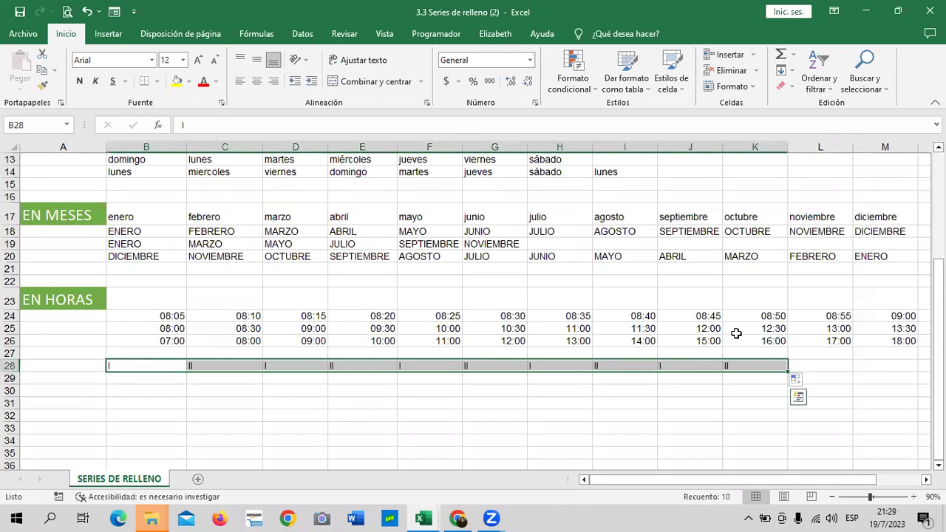
{"action": "key", "text": "Delete"}
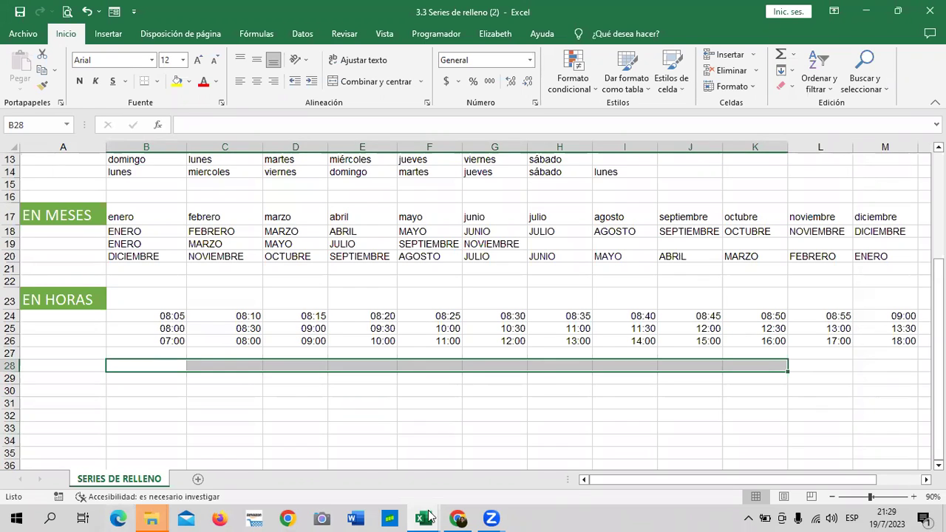
{"action": "left_click", "coordinate": [291, 391]}
{"action": "left_click", "coordinate": [151, 367]}
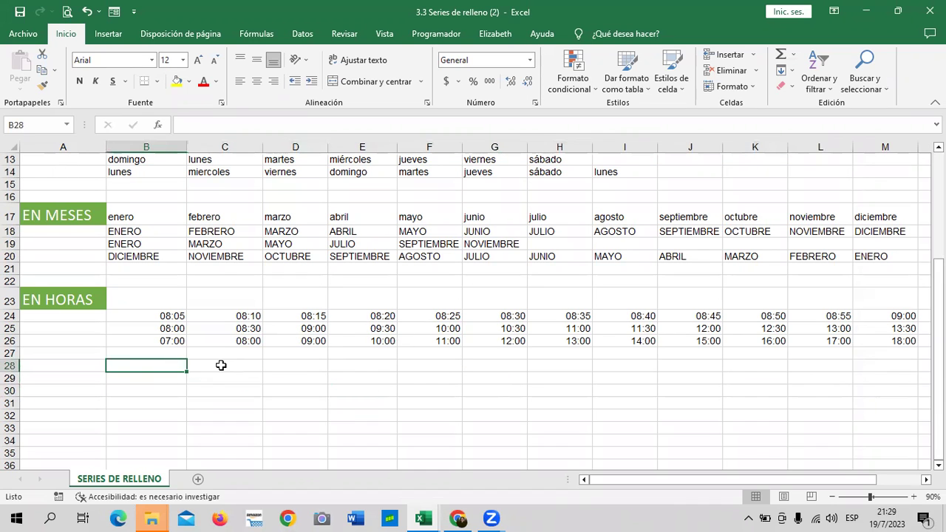
{"action": "type", "text": "A"}
{"action": "key", "text": "Tab"}
{"action": "type", "text": "B"}
{"action": "key", "text": "Tab"}
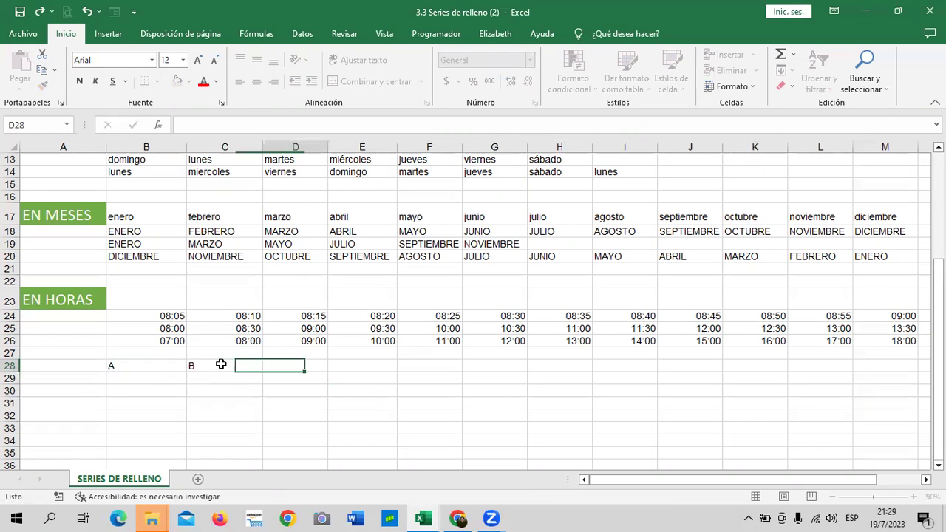
{"action": "type", "text": "C"}
{"action": "key", "text": "Tab"}
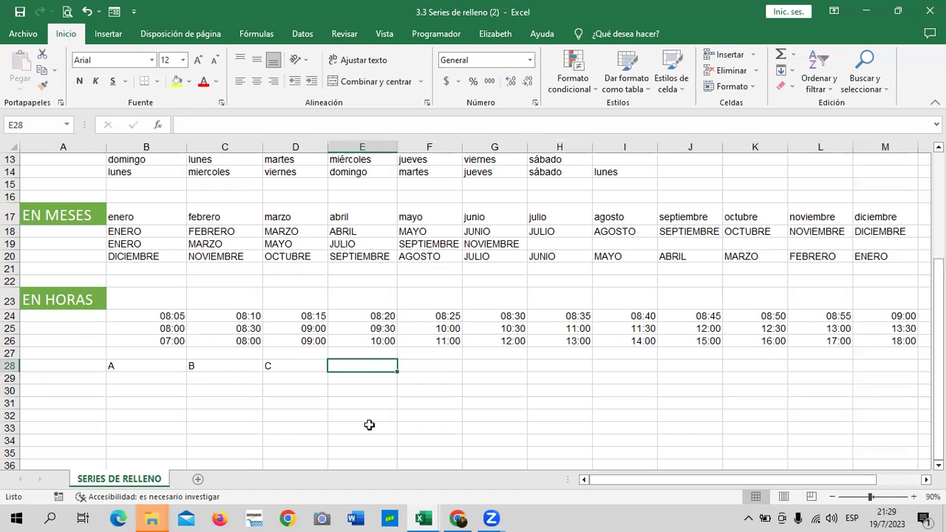
{"action": "left_click_drag", "start_coordinate": [367, 415], "coordinate": [399, 403]}
{"action": "left_click_drag", "start_coordinate": [158, 367], "coordinate": [821, 369]}
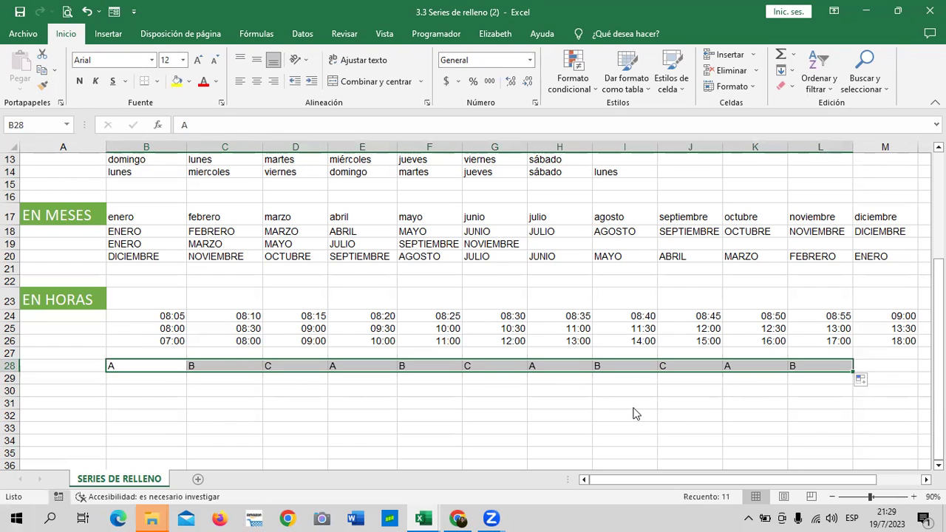
{"action": "left_click", "coordinate": [494, 426]}
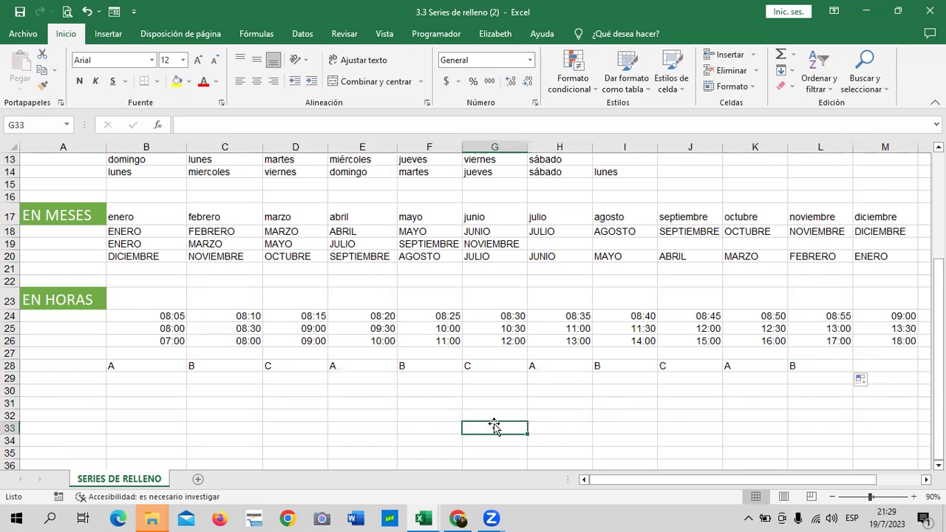
{"action": "left_click", "coordinate": [668, 389]}
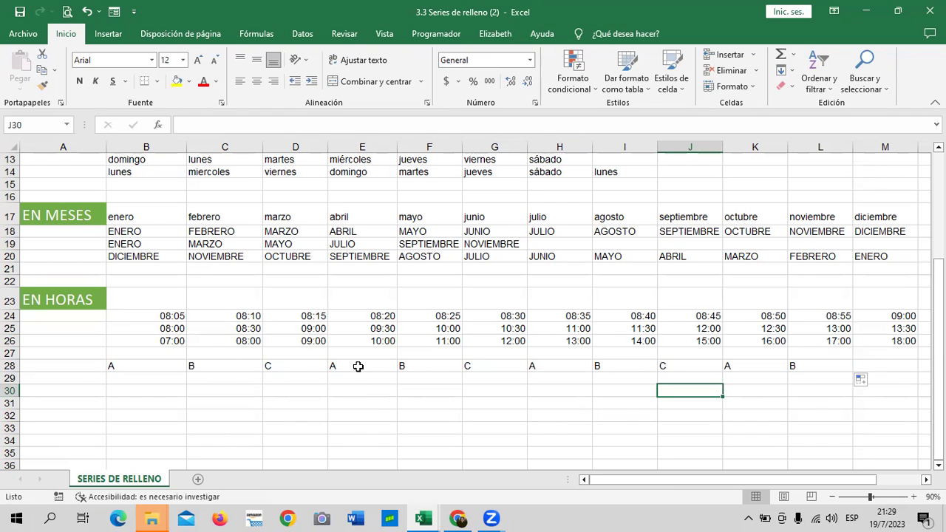
{"action": "left_click_drag", "start_coordinate": [144, 366], "coordinate": [816, 365]}
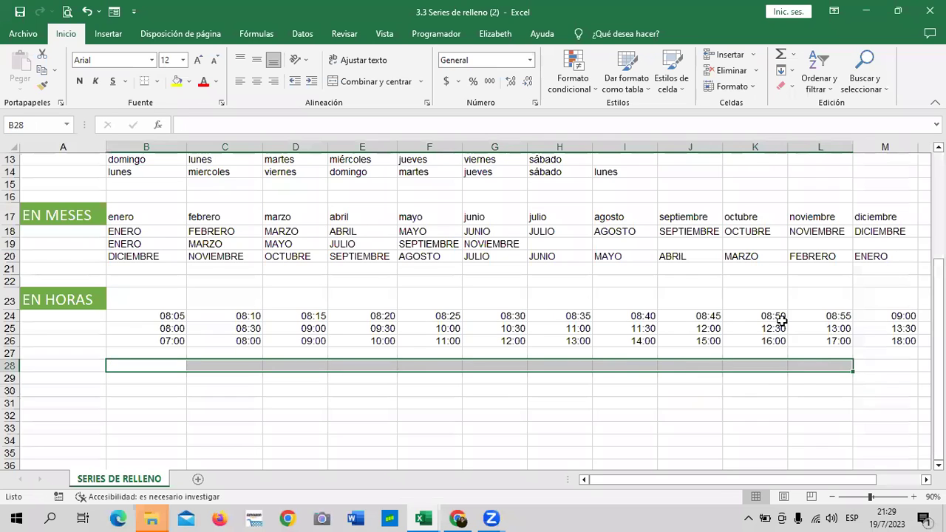
{"action": "left_click", "coordinate": [529, 414]}
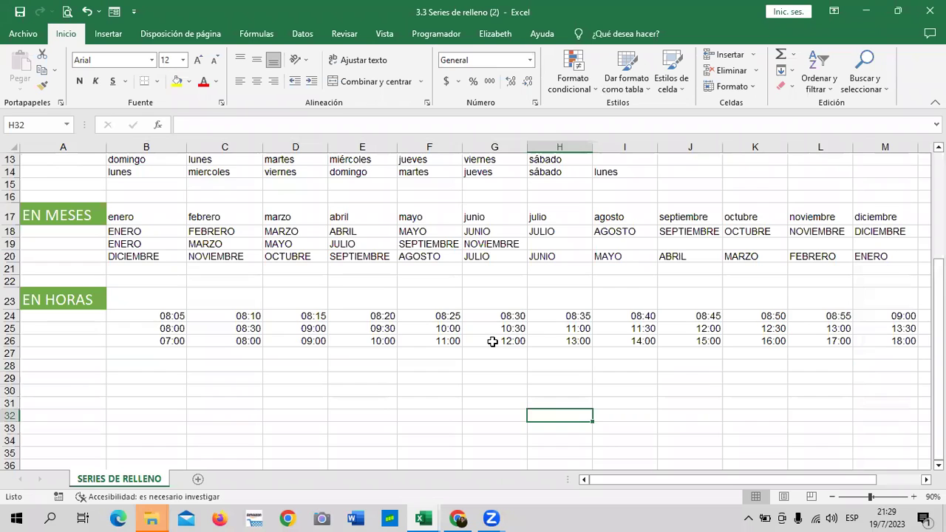
{"action": "left_click", "coordinate": [492, 377]}
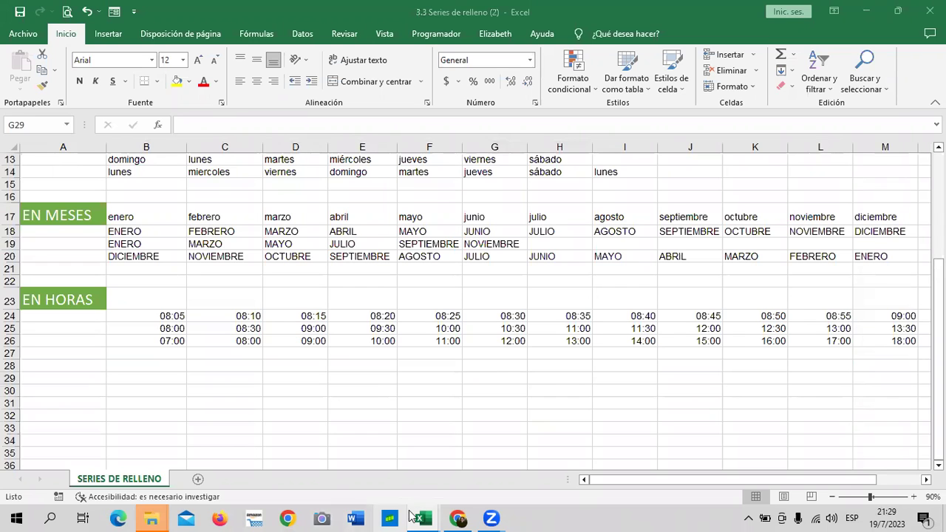
- Open lesson 3.7 Series de relleno in the browser course and play its video
{"action": "left_click", "coordinate": [458, 518]}
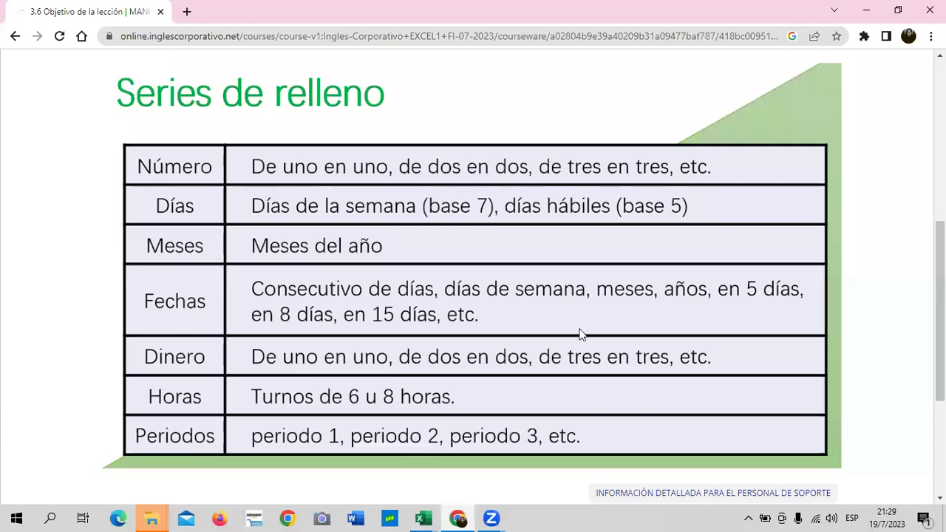
{"action": "scroll", "coordinate": [532, 162], "scroll_direction": "up", "scroll_amount": 3}
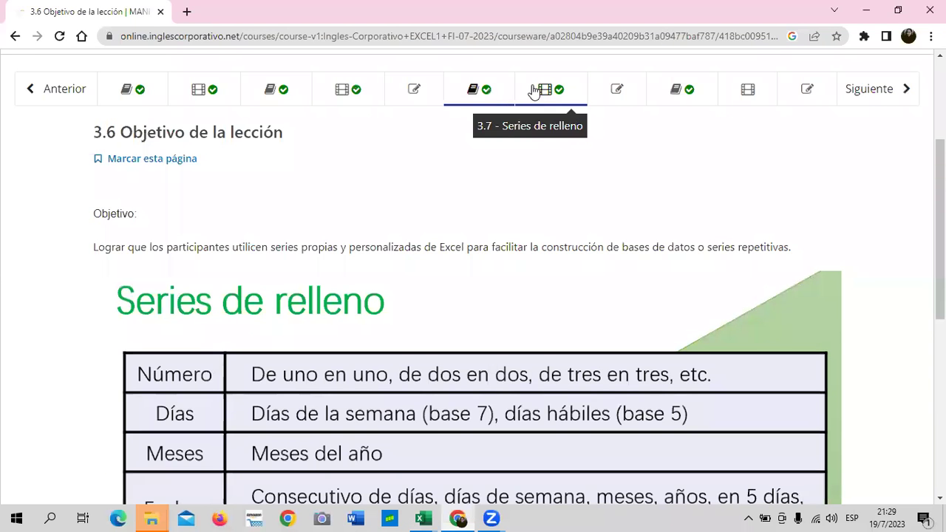
{"action": "left_click", "coordinate": [547, 89]}
{"action": "scroll", "coordinate": [556, 215], "scroll_direction": "down", "scroll_amount": 2}
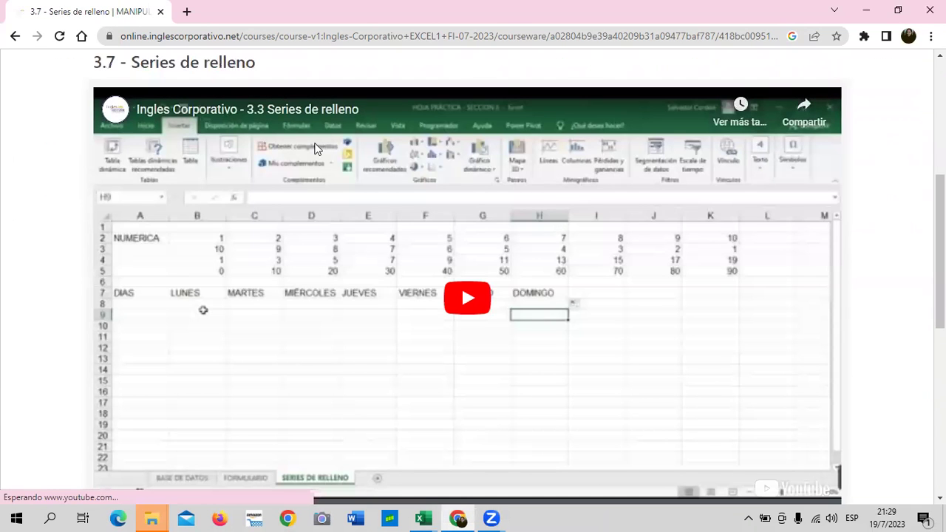
{"action": "left_click", "coordinate": [464, 299]}
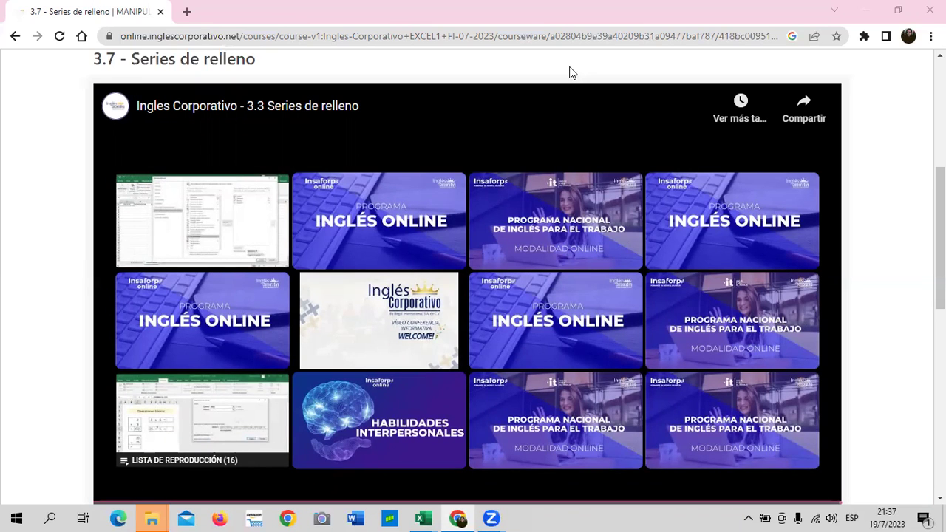
- Scroll up to the course navigation bar above the lesson 3.7 video
{"action": "scroll", "coordinate": [573, 133], "scroll_direction": "up", "scroll_amount": 4}
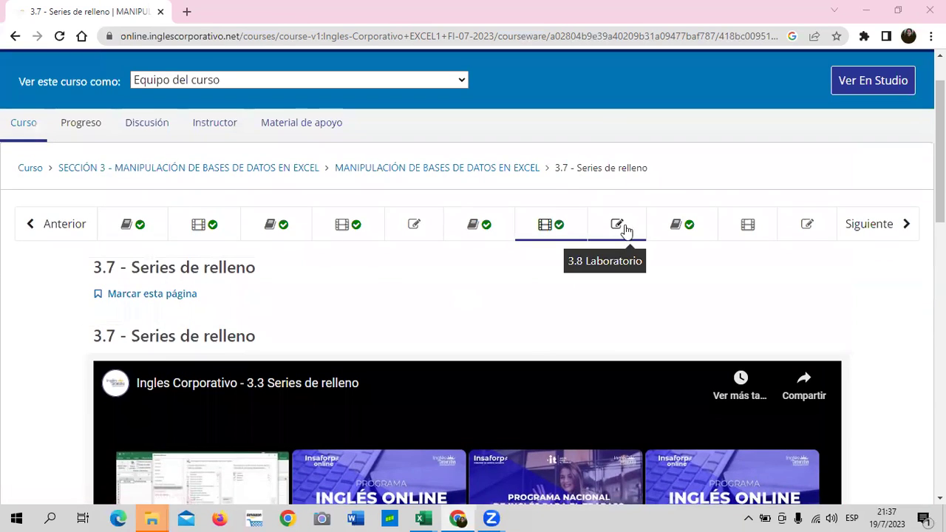
- Open the 3.8 Laboratorio quiz and scroll through questions 1–4
{"action": "left_click", "coordinate": [590, 225]}
{"action": "scroll", "coordinate": [524, 338], "scroll_direction": "down", "scroll_amount": 3}
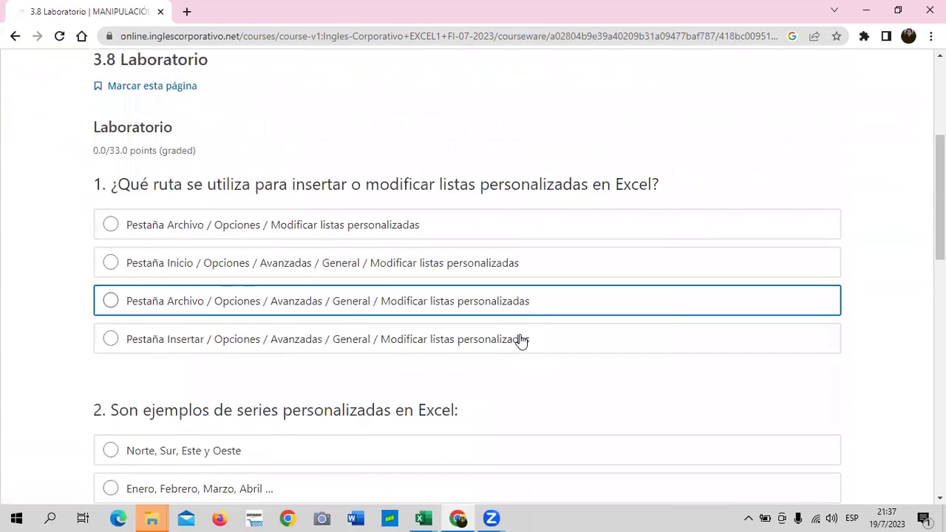
{"action": "scroll", "coordinate": [519, 338], "scroll_direction": "down", "scroll_amount": 3}
{"action": "scroll", "coordinate": [520, 336], "scroll_direction": "down", "scroll_amount": 3}
{"action": "scroll", "coordinate": [519, 336], "scroll_direction": "up", "scroll_amount": 2}
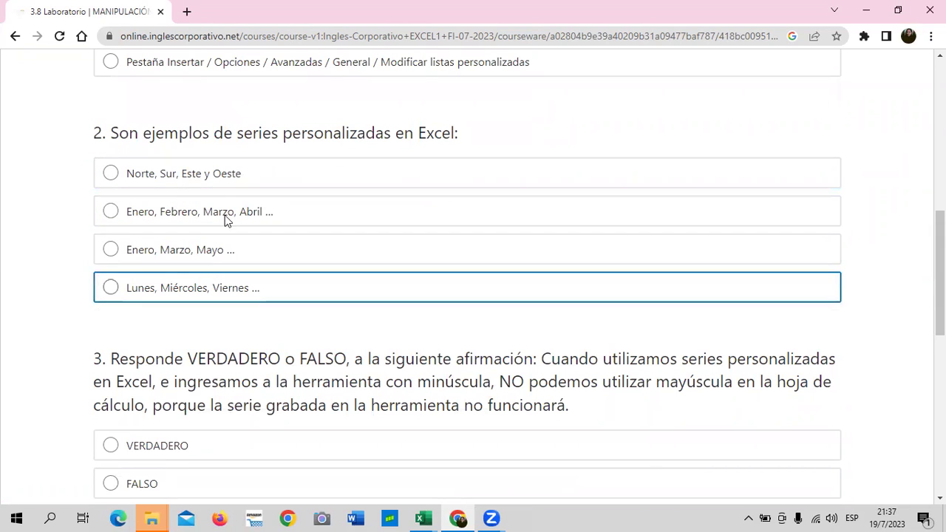
{"action": "scroll", "coordinate": [363, 211], "scroll_direction": "down", "scroll_amount": 4}
{"action": "scroll", "coordinate": [363, 211], "scroll_direction": "down", "scroll_amount": 4}
{"action": "scroll", "coordinate": [375, 222], "scroll_direction": "up", "scroll_amount": 4}
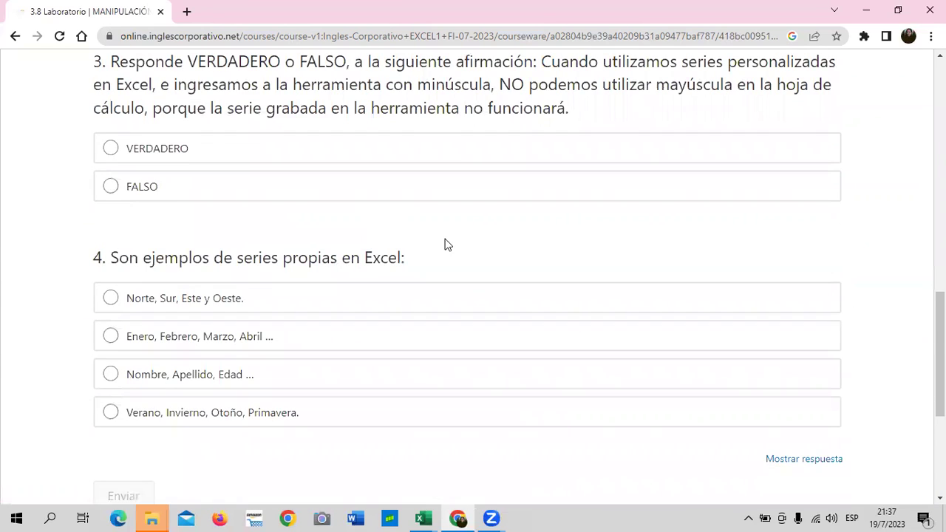
{"action": "scroll", "coordinate": [458, 325], "scroll_direction": "up", "scroll_amount": 5}
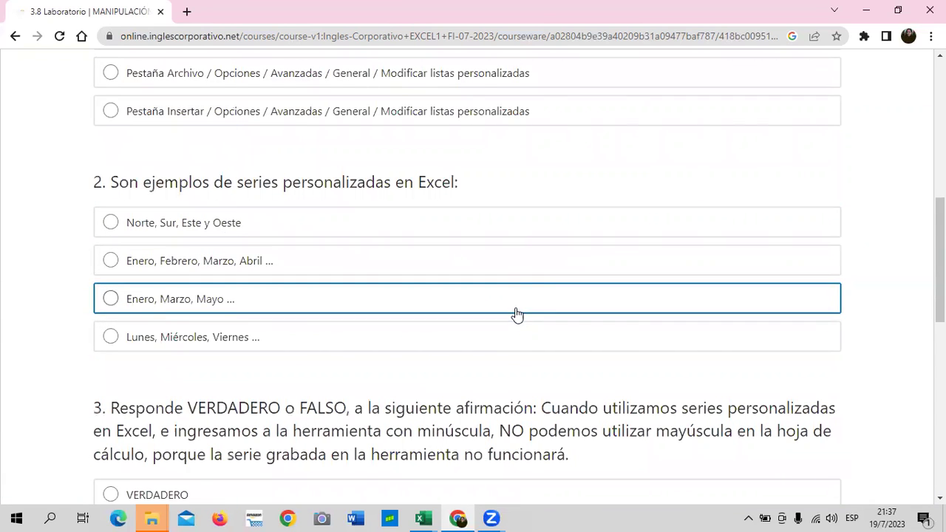
{"action": "scroll", "coordinate": [516, 314], "scroll_direction": "down", "scroll_amount": 1}
{"action": "scroll", "coordinate": [516, 312], "scroll_direction": "down", "scroll_amount": 2}
{"action": "mouse_move", "coordinate": [422, 518]}
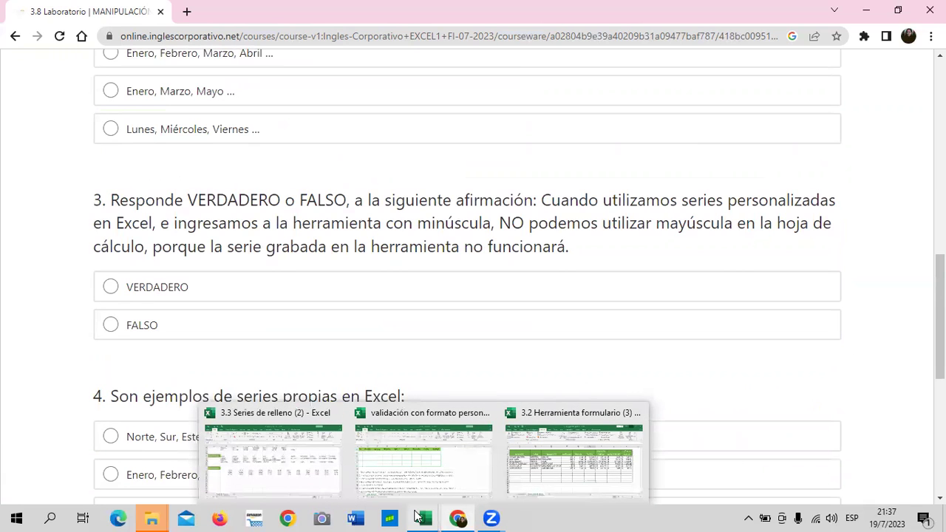
- Return to the Excel sheet and enter I in B29 with Caps Lock on
{"action": "left_click", "coordinate": [280, 464]}
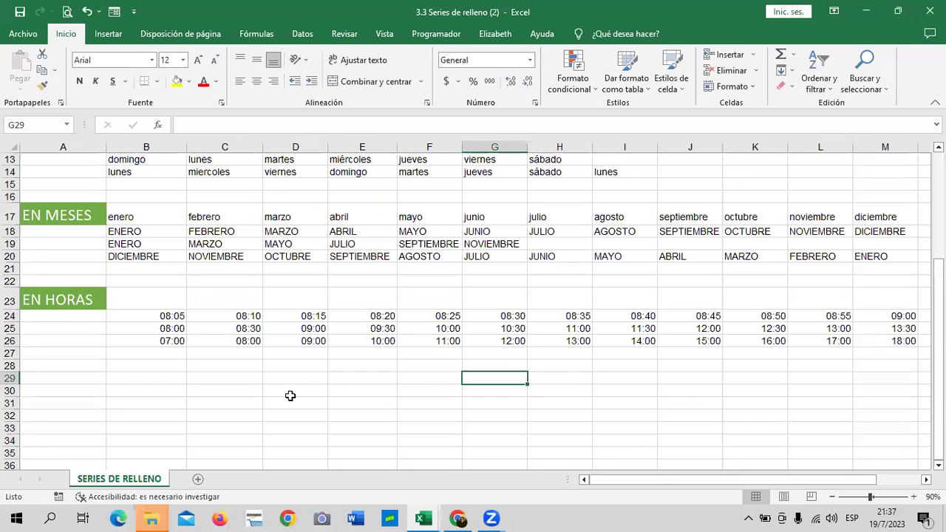
{"action": "scroll", "coordinate": [279, 384], "scroll_direction": "down", "scroll_amount": 2}
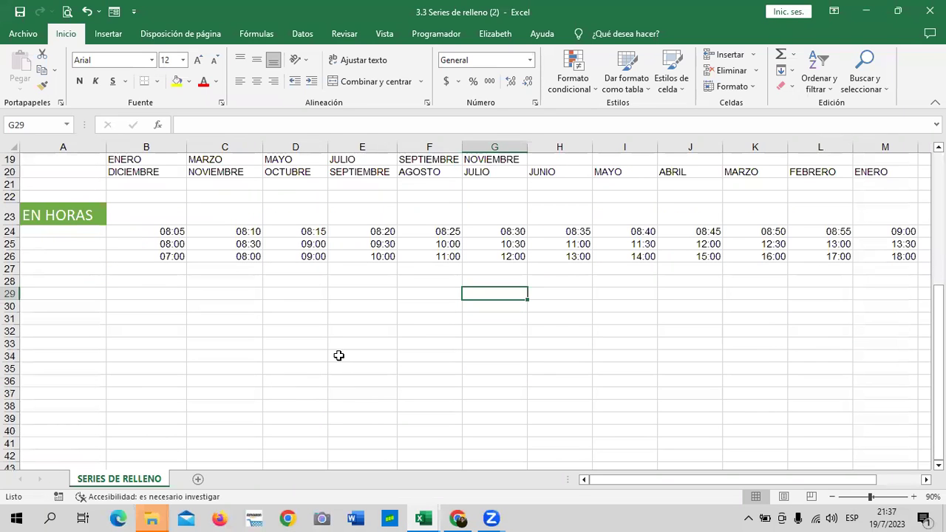
{"action": "scroll", "coordinate": [337, 356], "scroll_direction": "down", "scroll_amount": 2}
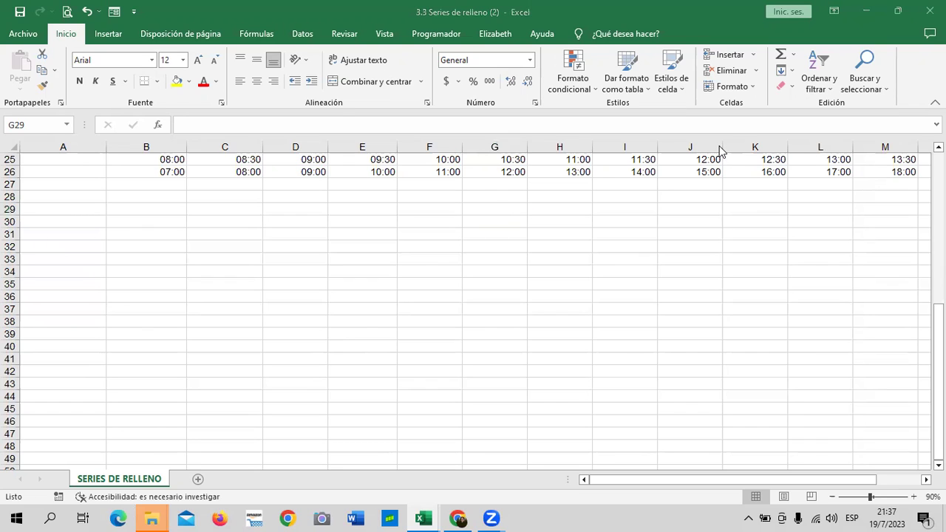
{"action": "left_click", "coordinate": [174, 208]}
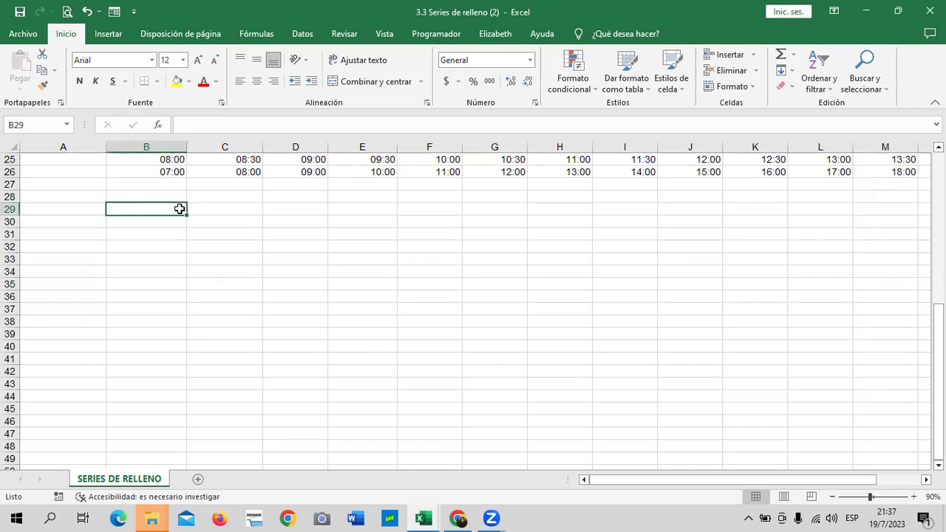
{"action": "key", "text": "Caps_Lock"}
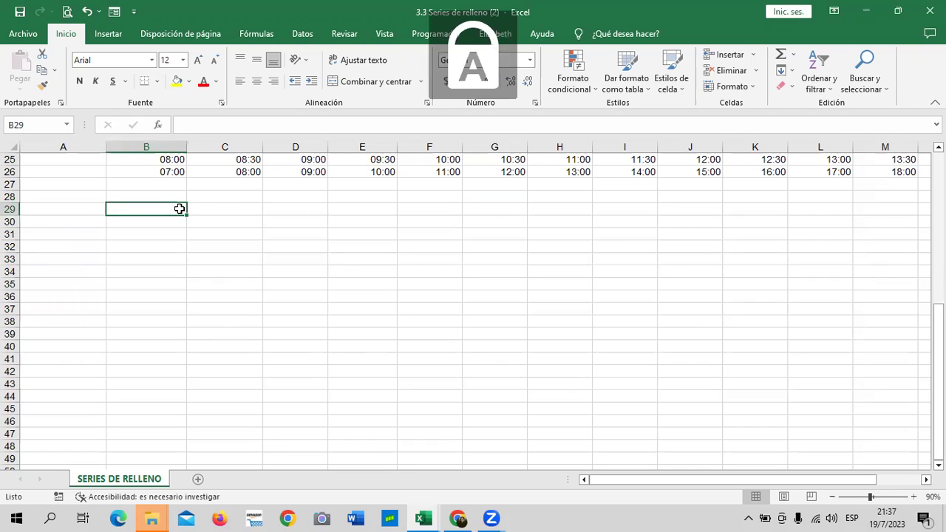
{"action": "type", "text": "I"}
{"action": "key", "text": "Tab"}
- Enter II in C29 and III in D29, correcting the mistyped D29 entry
{"action": "type", "text": "II"}
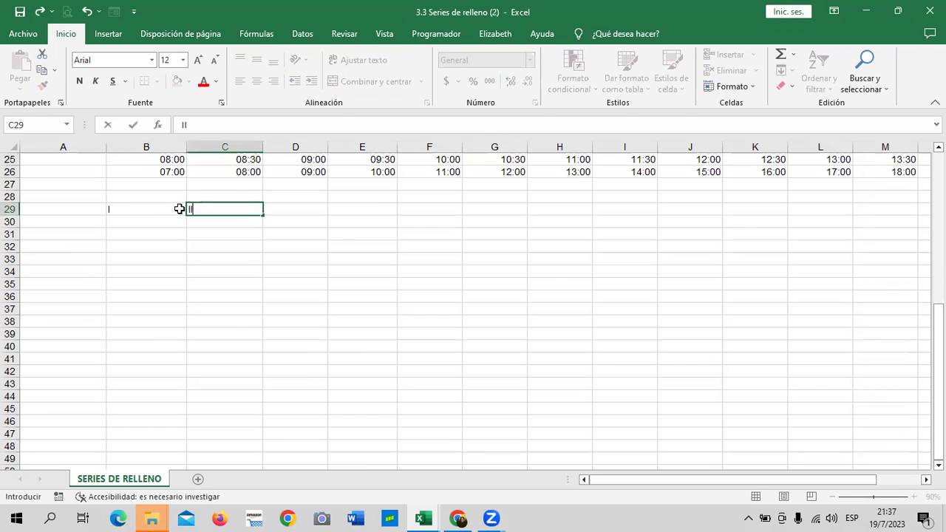
{"action": "key", "text": "Tab"}
{"action": "type", "text": "II"}
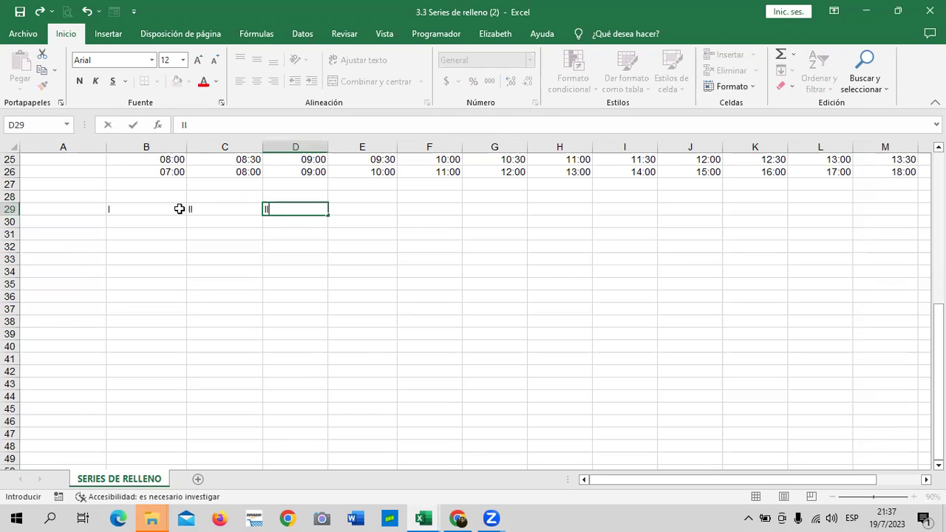
{"action": "key", "text": "Tab"}
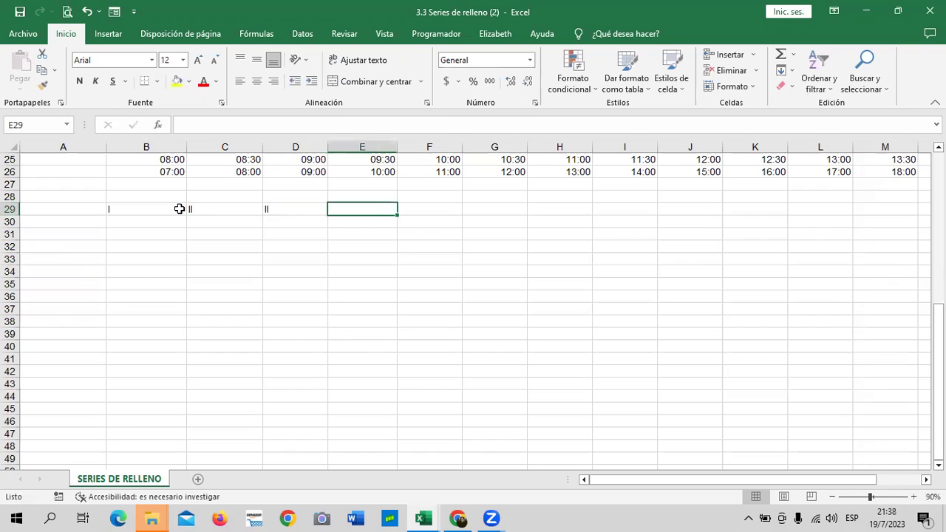
{"action": "key", "text": "Left"}
{"action": "key", "text": "BackSpace"}
{"action": "type", "text": "III"}
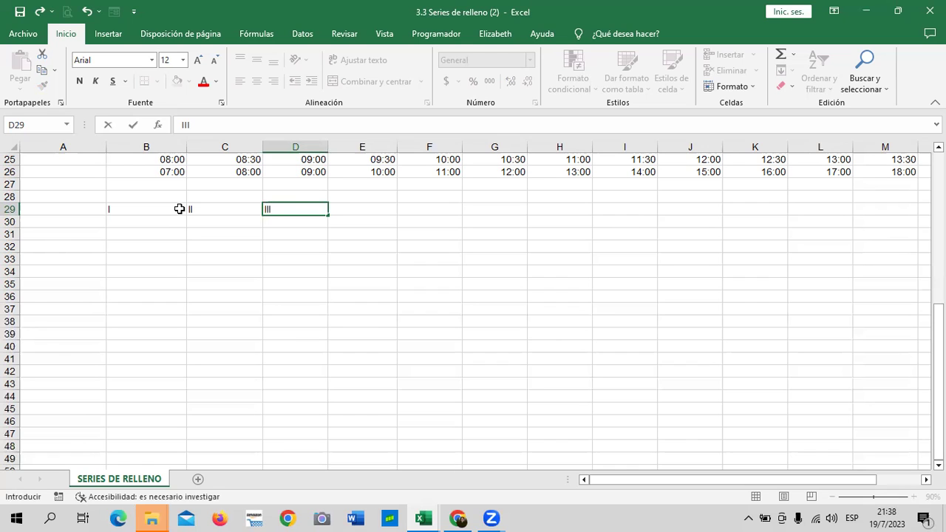
{"action": "key", "text": "Tab"}
- Enter IV, V, VI and VII in E29 through H29
{"action": "type", "text": "I"}
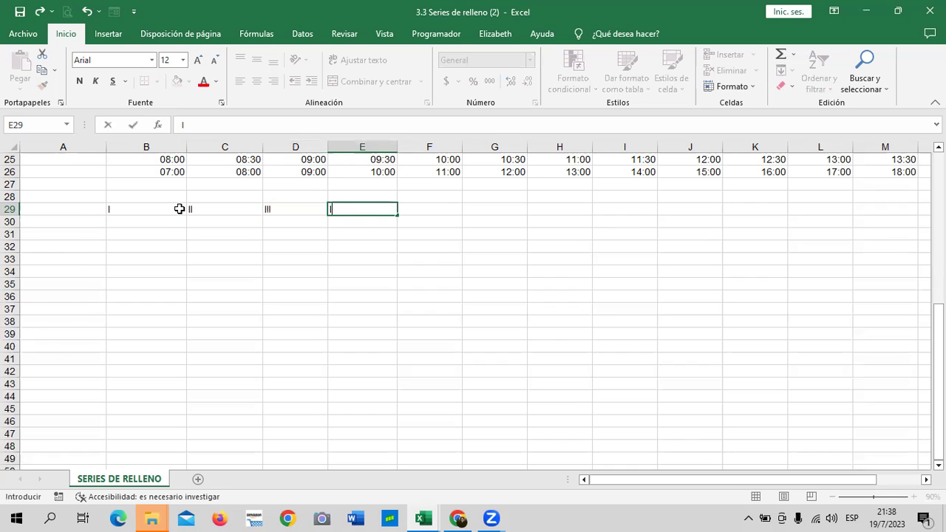
{"action": "type", "text": "V"}
{"action": "key", "text": "Tab"}
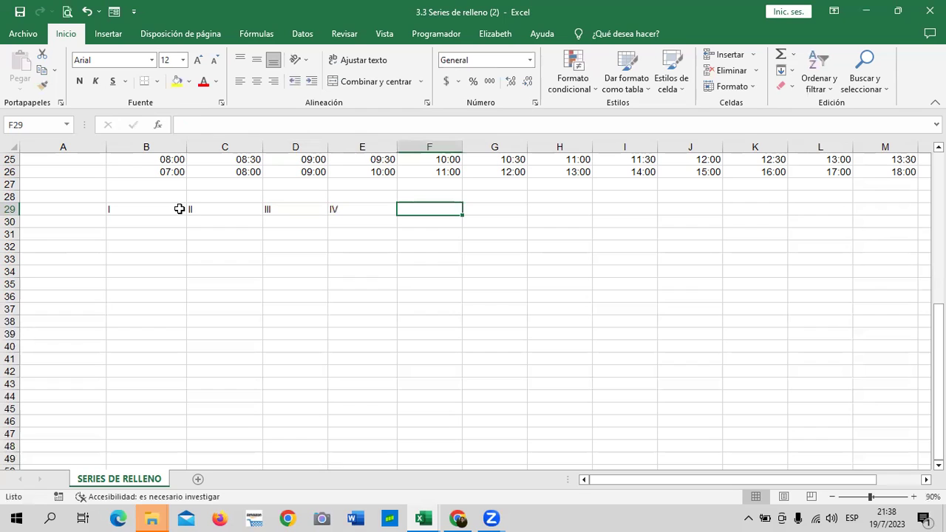
{"action": "type", "text": "V"}
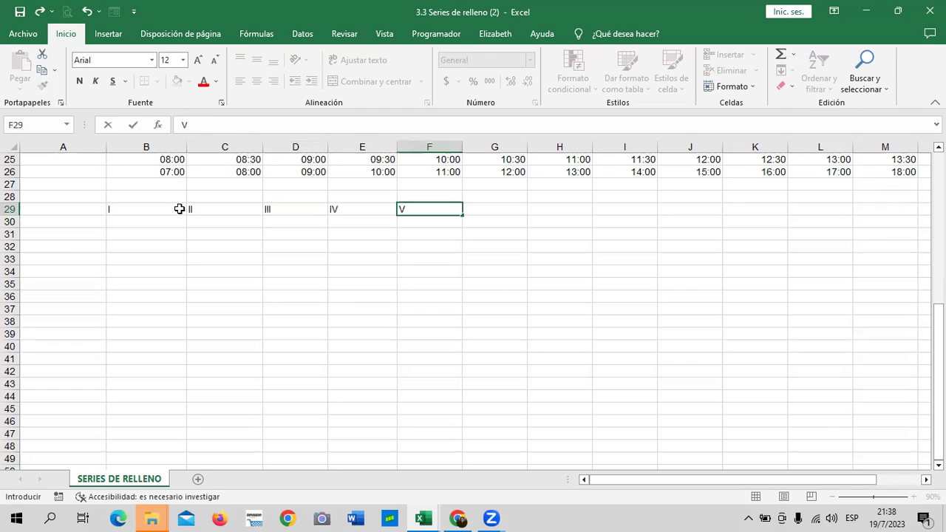
{"action": "key", "text": "Tab"}
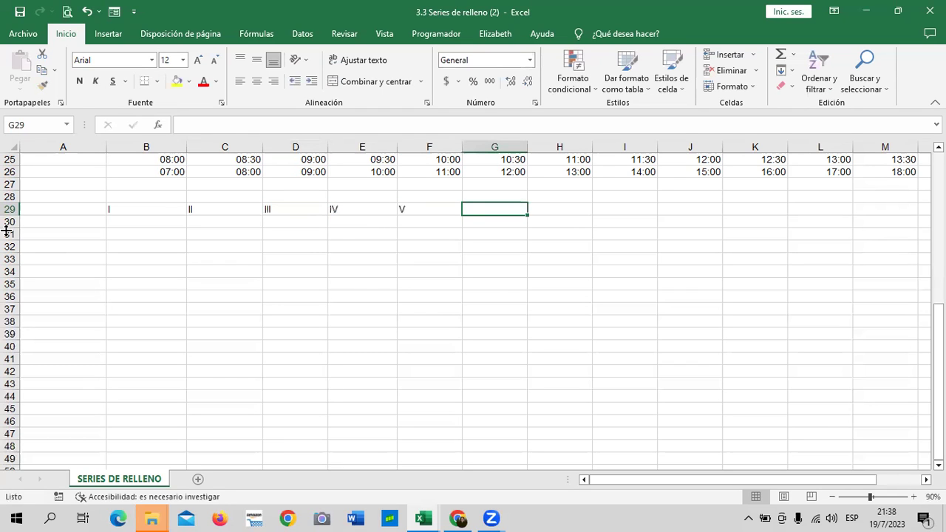
{"action": "type", "text": "VI"}
{"action": "key", "text": "Tab"}
{"action": "type", "text": "VII"}
{"action": "key", "text": "Tab"}
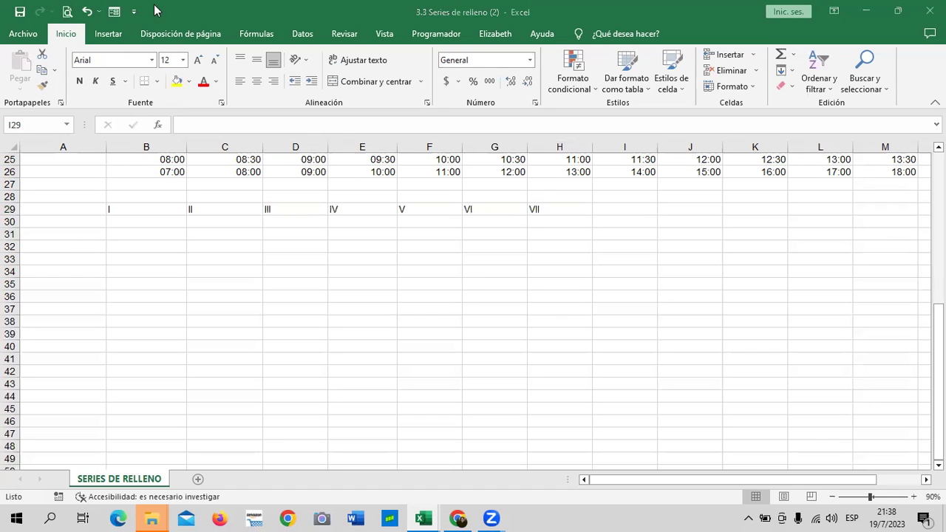
- Enter VIII, IX and X in I29 through K29
{"action": "left_click", "coordinate": [615, 209]}
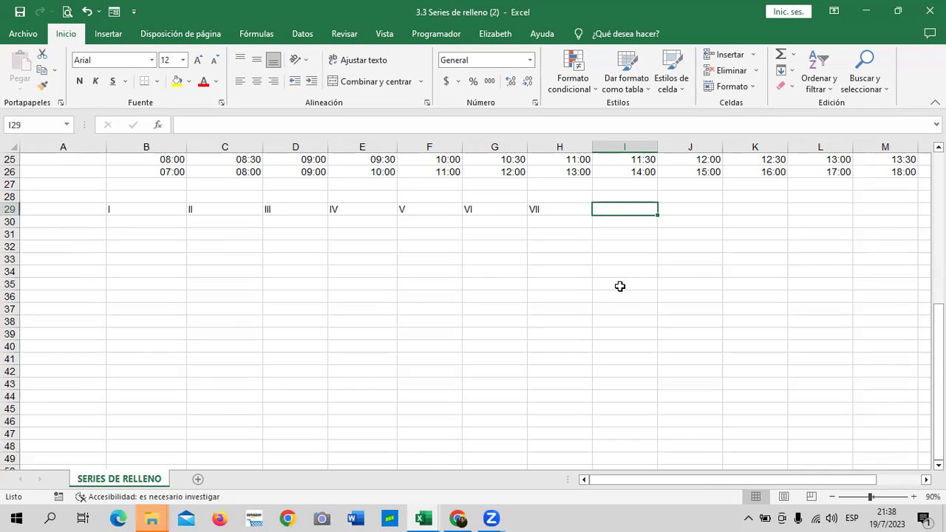
{"action": "type", "text": "VII"}
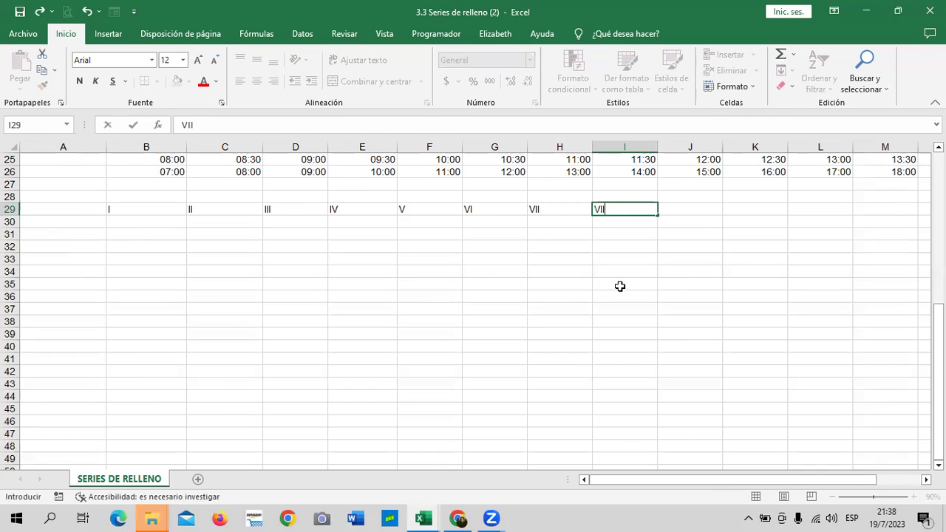
{"action": "type", "text": "I"}
{"action": "key", "text": "Tab"}
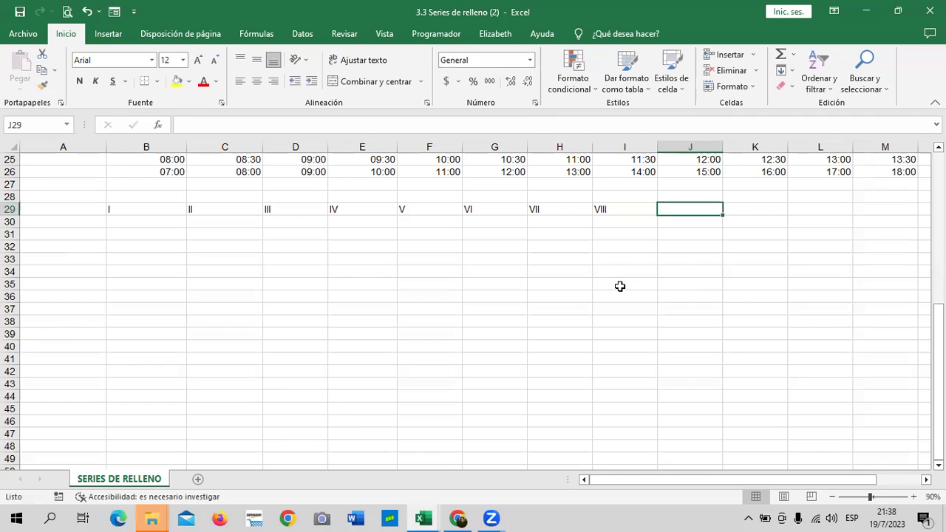
{"action": "type", "text": "IX"}
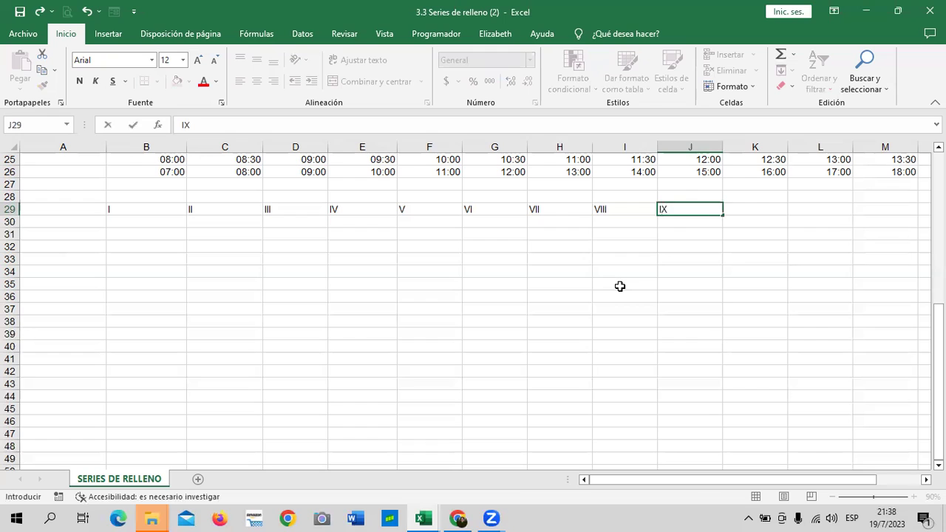
{"action": "key", "text": "Tab"}
{"action": "type", "text": "X"}
{"action": "key", "text": "Tab"}
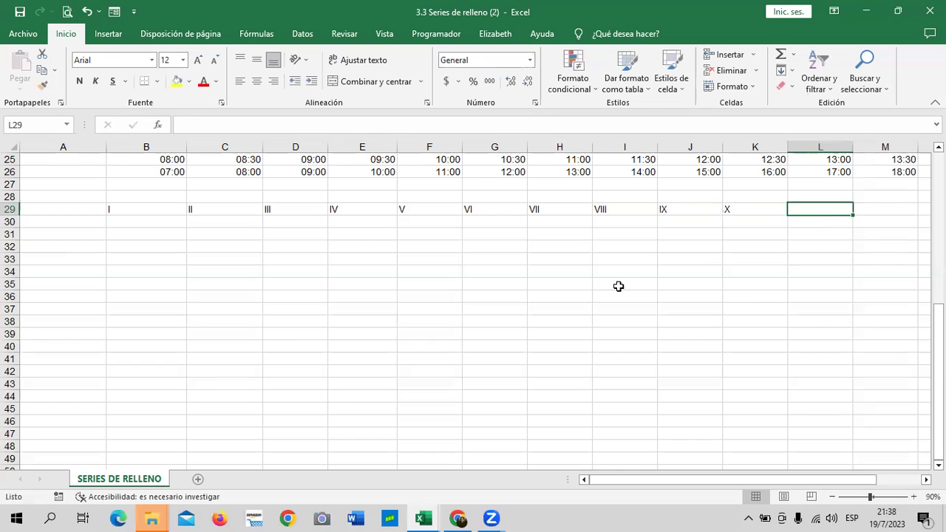
- Enter XX in L29 and XXX in M29
{"action": "type", "text": "XX"}
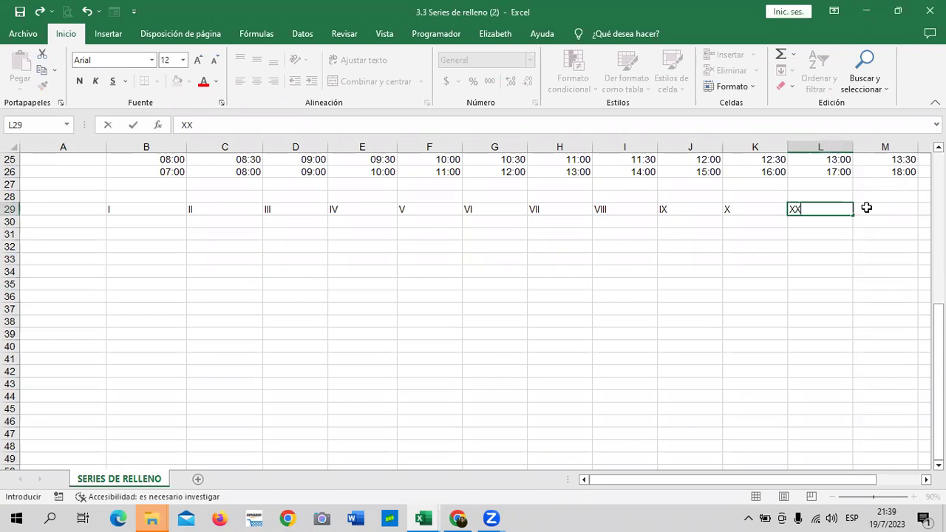
{"action": "left_click", "coordinate": [865, 208]}
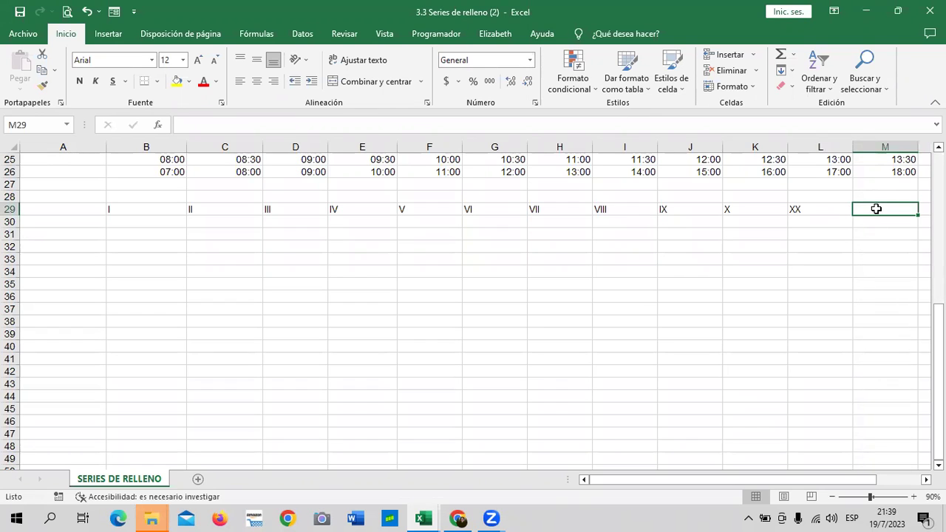
{"action": "type", "text": "XXX"}
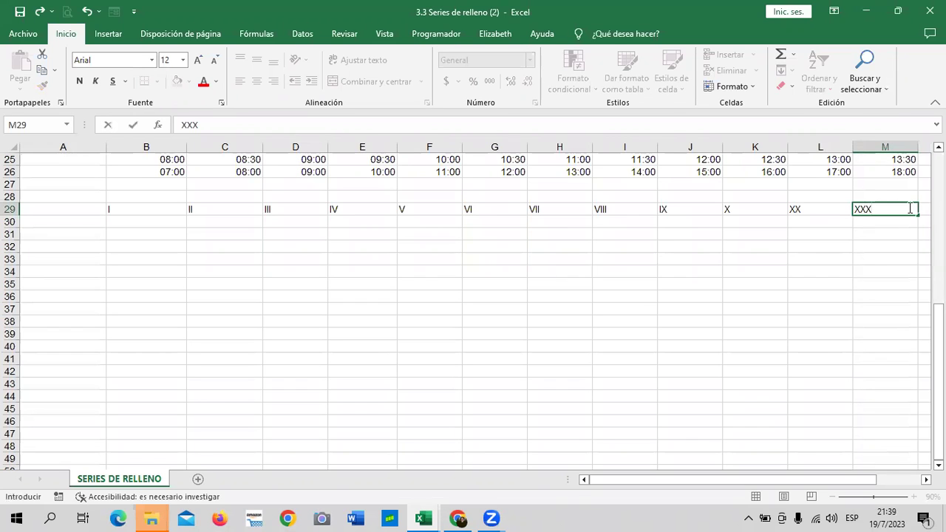
{"action": "left_click", "coordinate": [868, 259]}
{"action": "left_click", "coordinate": [884, 210]}
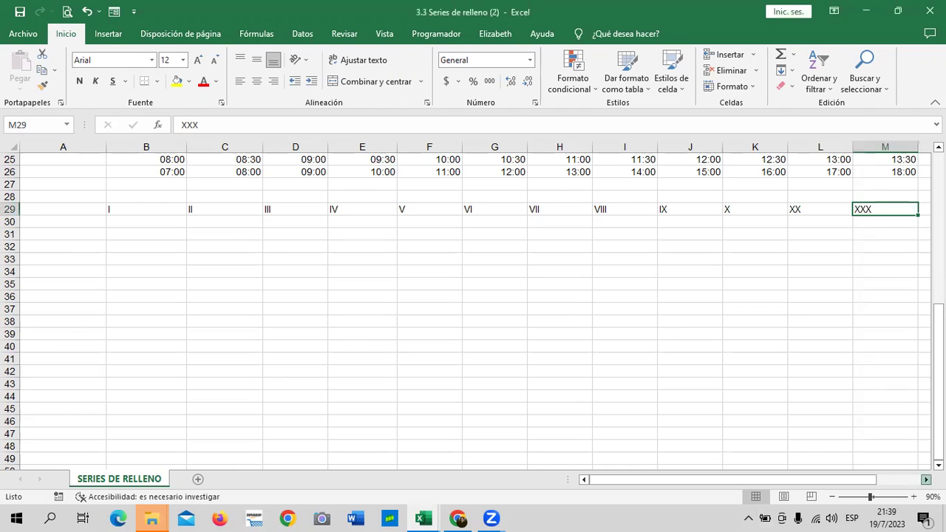
- Enter XL in N29 and L in O29 to extend the Roman numeral row
{"action": "scroll", "coordinate": [830, 265], "scroll_direction": "right", "scroll_amount": 3}
{"action": "left_click", "coordinate": [785, 211]}
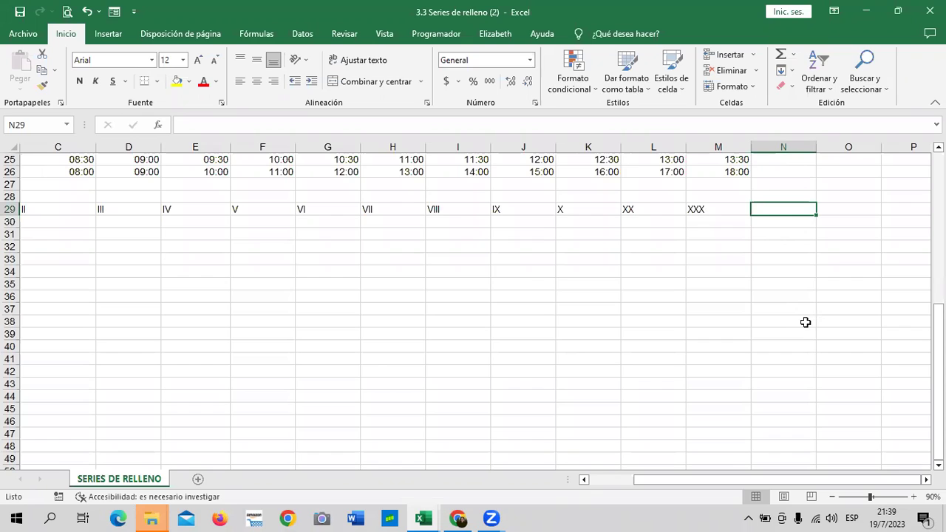
{"action": "type", "text": "XL"}
{"action": "key", "text": "BackSpace"}
{"action": "key", "text": "BackSpace"}
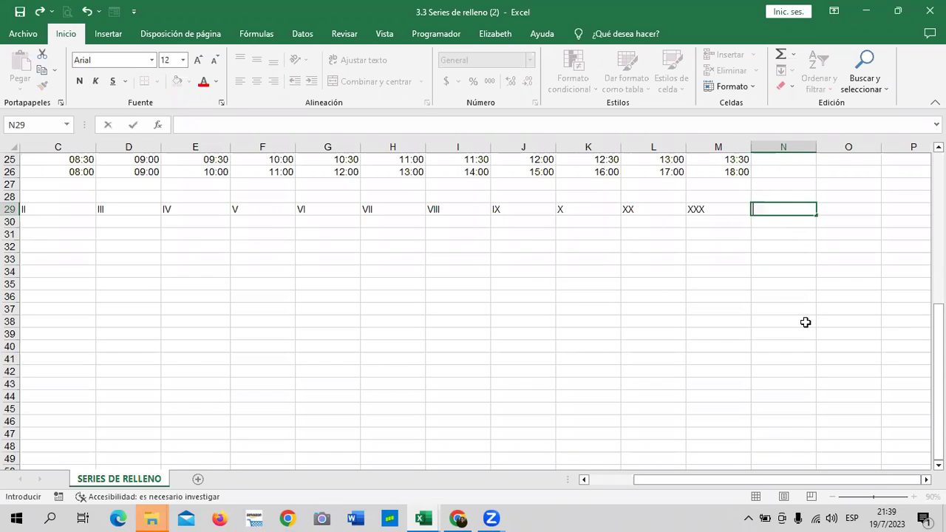
{"action": "type", "text": "X"}
{"action": "type", "text": "L"}
{"action": "key", "text": "Return"}
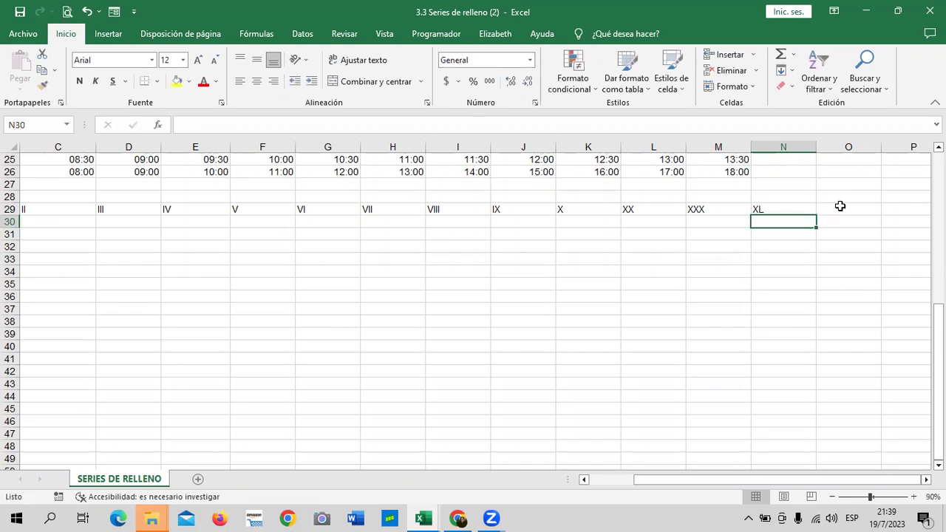
{"action": "left_click", "coordinate": [840, 206]}
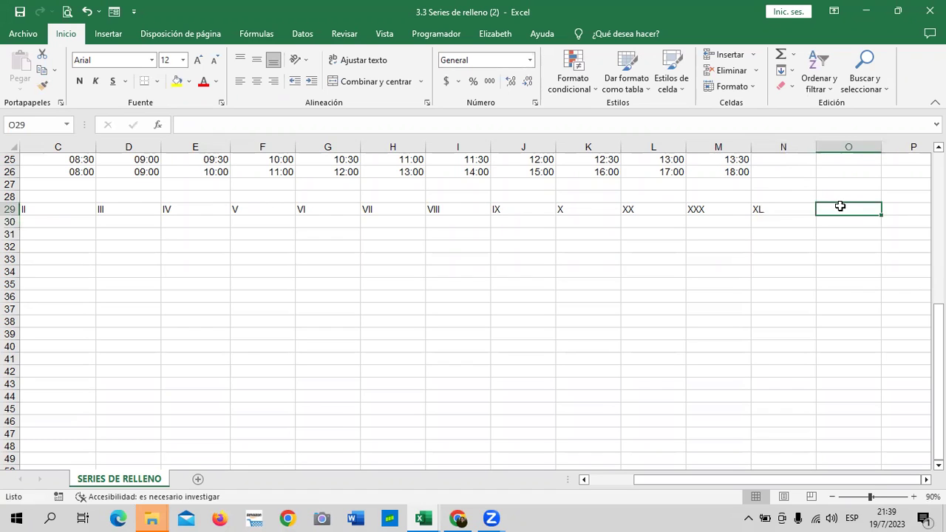
{"action": "type", "text": "L"}
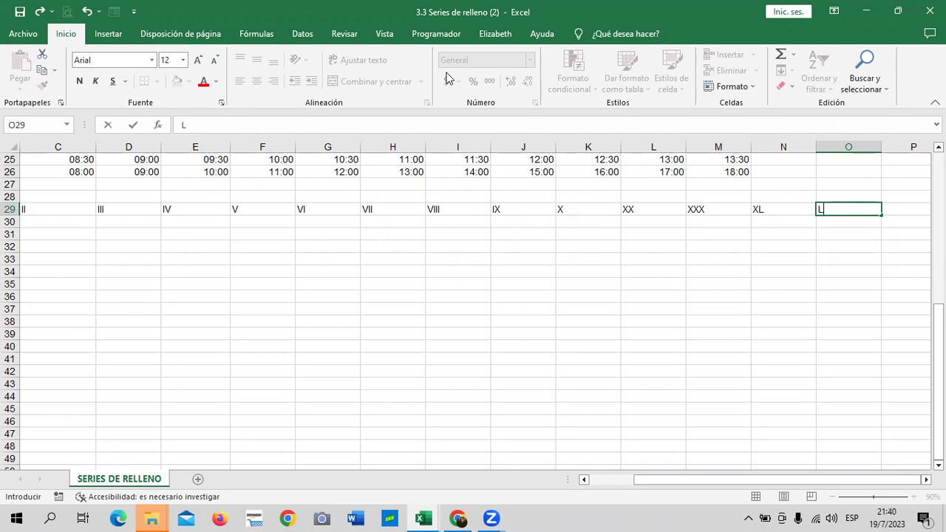
{"action": "left_click", "coordinate": [612, 173]}
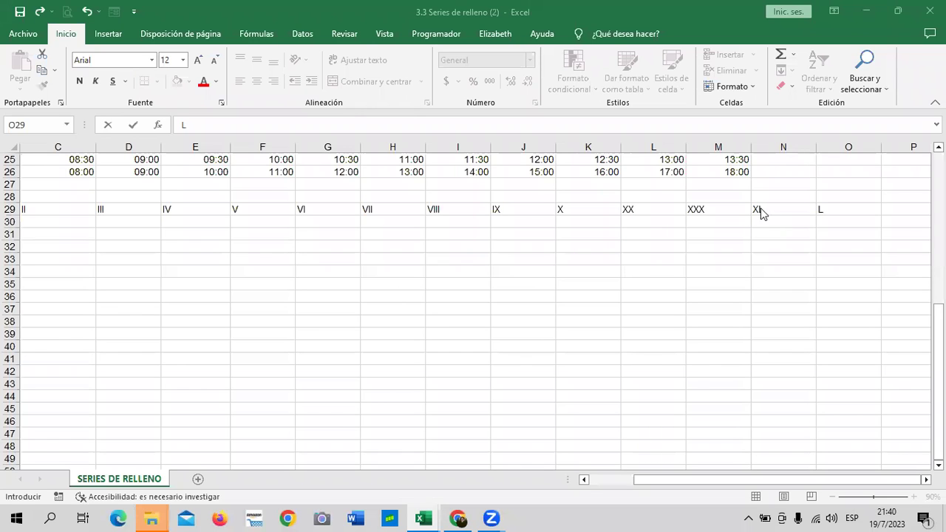
{"action": "left_click", "coordinate": [306, 361]}
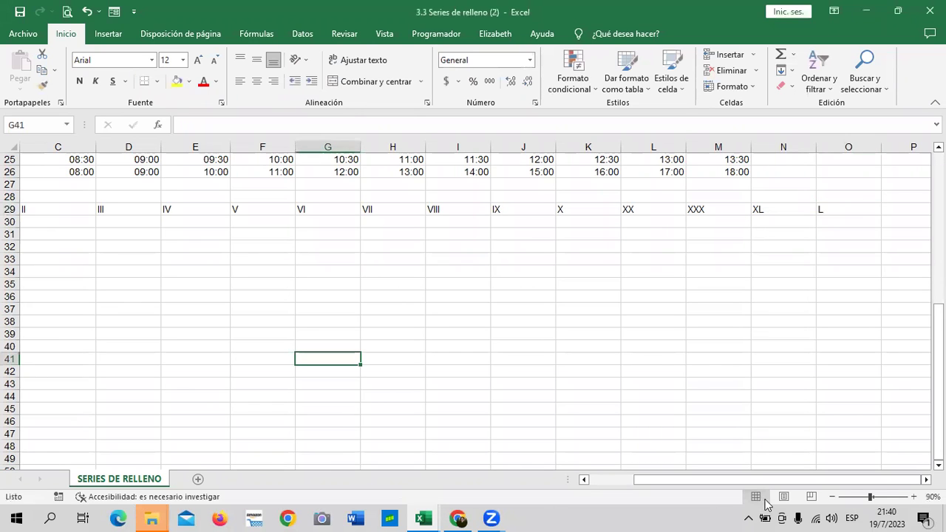
- Select numerals B29:O29 and show the Avanzadas options, scrolled to Modificar listas personalizadas
{"action": "left_click_drag", "start_coordinate": [657, 482], "coordinate": [606, 480]}
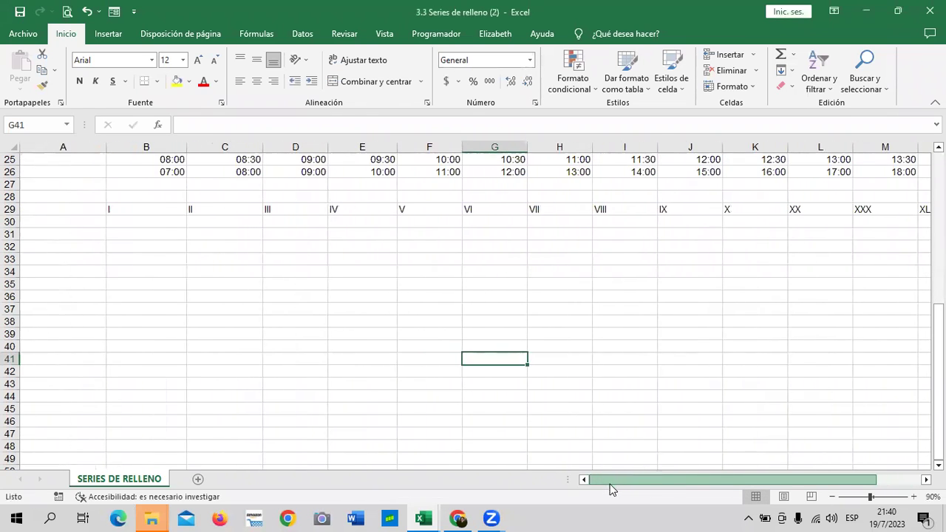
{"action": "left_click_drag", "start_coordinate": [160, 209], "coordinate": [827, 209]}
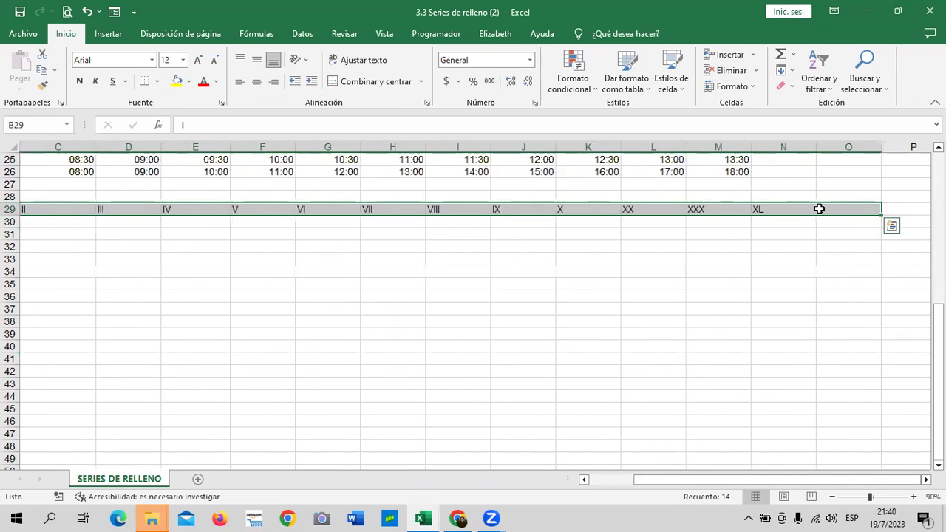
{"action": "left_click", "coordinate": [135, 11]}
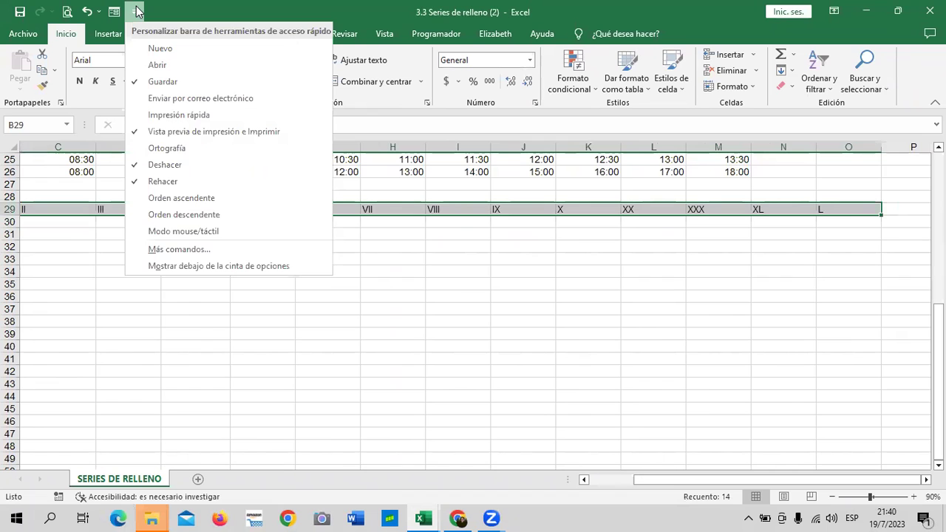
{"action": "left_click", "coordinate": [196, 250]}
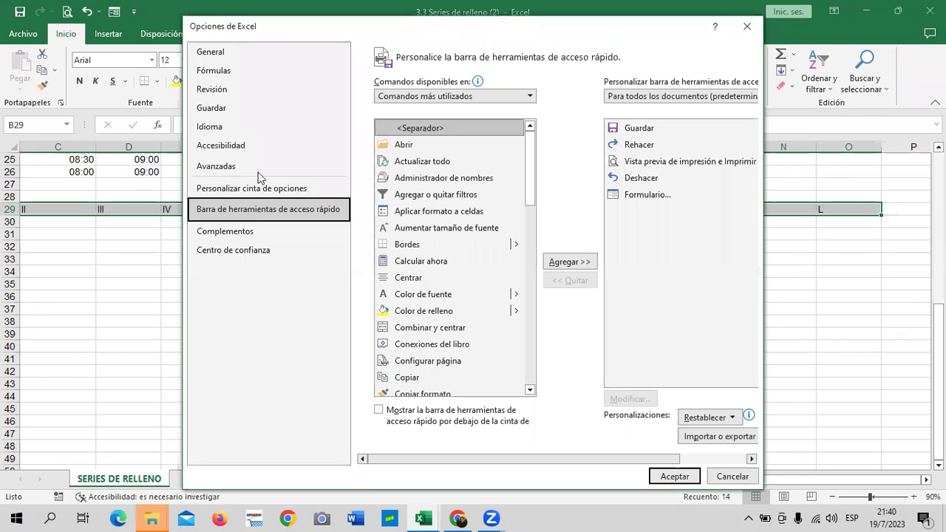
{"action": "left_click", "coordinate": [233, 167]}
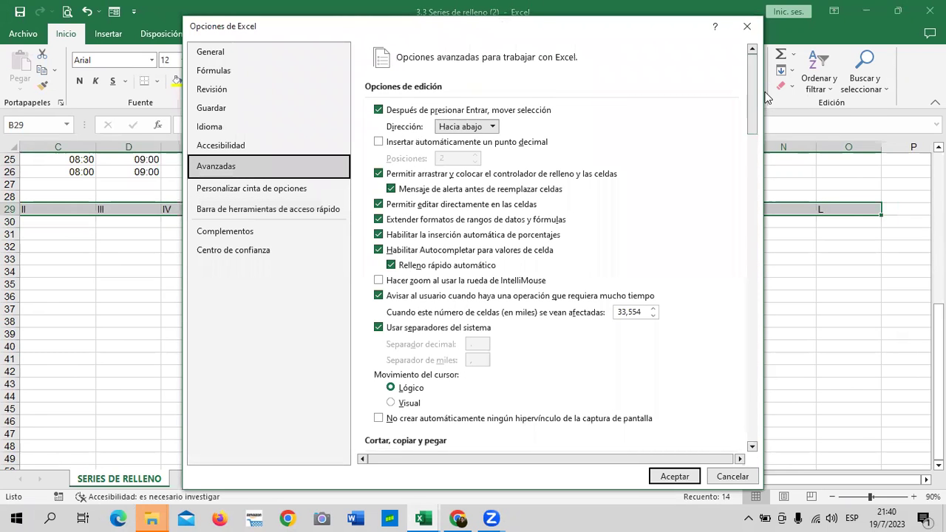
{"action": "left_click_drag", "start_coordinate": [752, 62], "coordinate": [720, 386]}
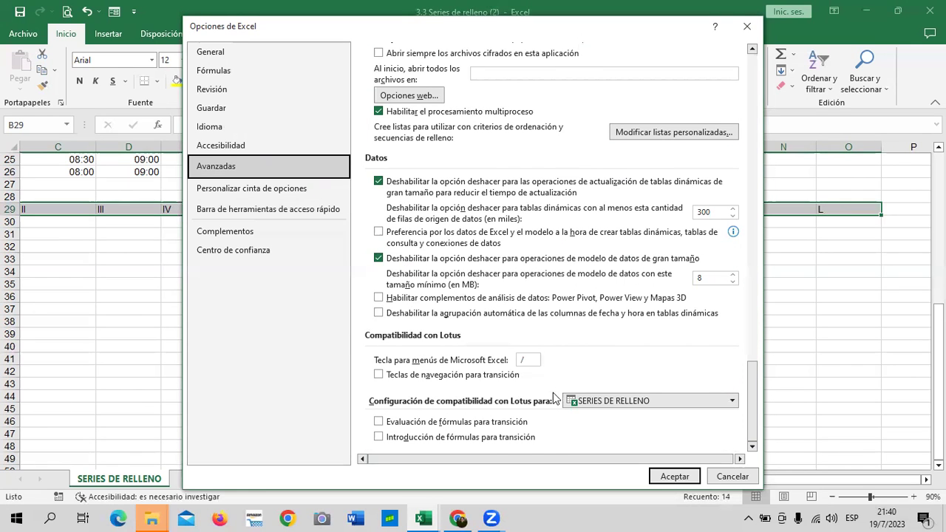
- Import the range $B$29:$O$29 as a new custom list and accept
{"action": "left_click", "coordinate": [672, 132]}
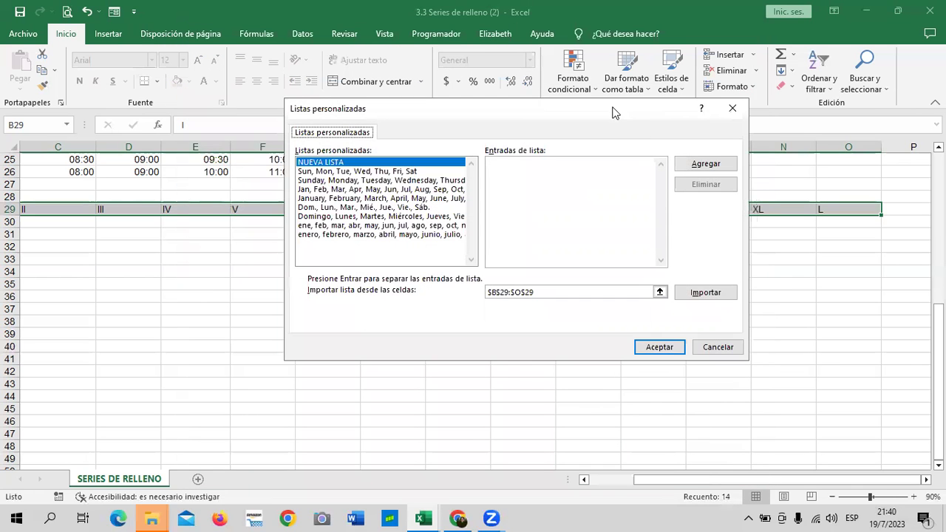
{"action": "left_click_drag", "start_coordinate": [592, 111], "coordinate": [571, 93]}
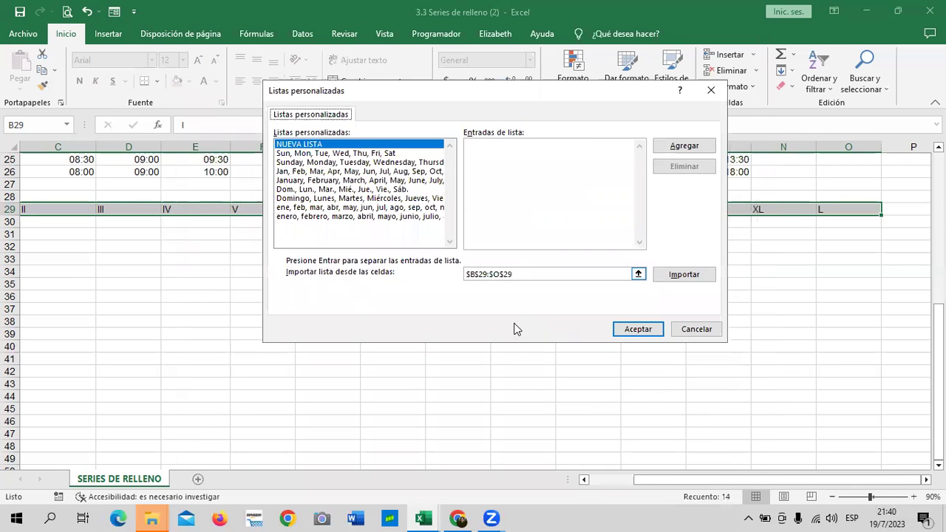
{"action": "left_click", "coordinate": [551, 275]}
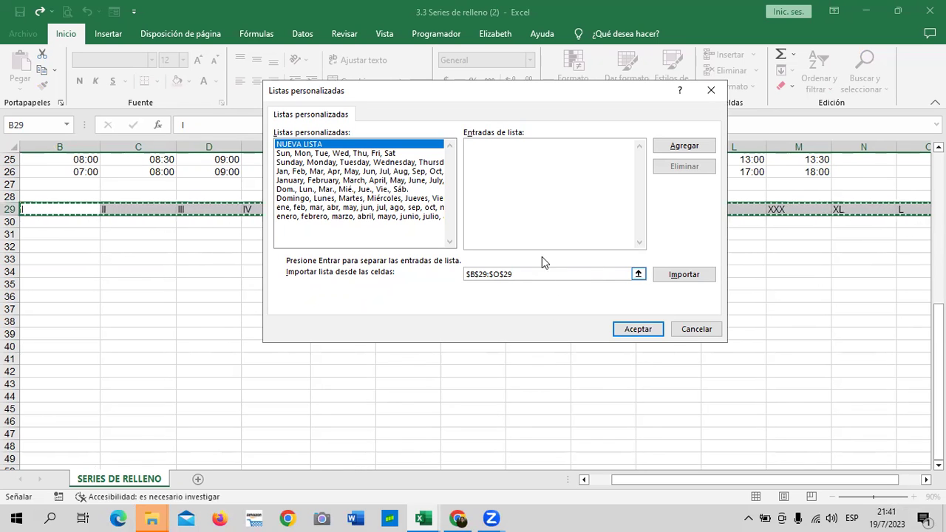
{"action": "left_click", "coordinate": [688, 276]}
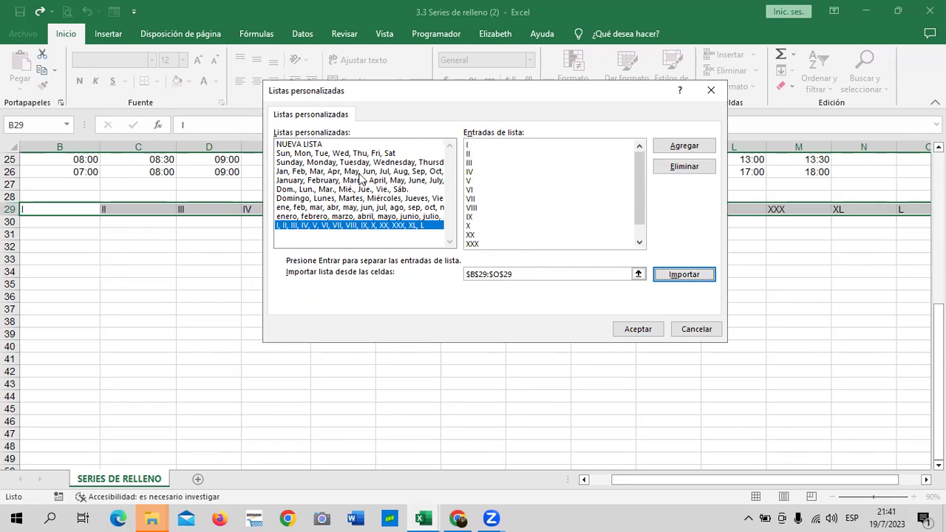
{"action": "left_click", "coordinate": [640, 330]}
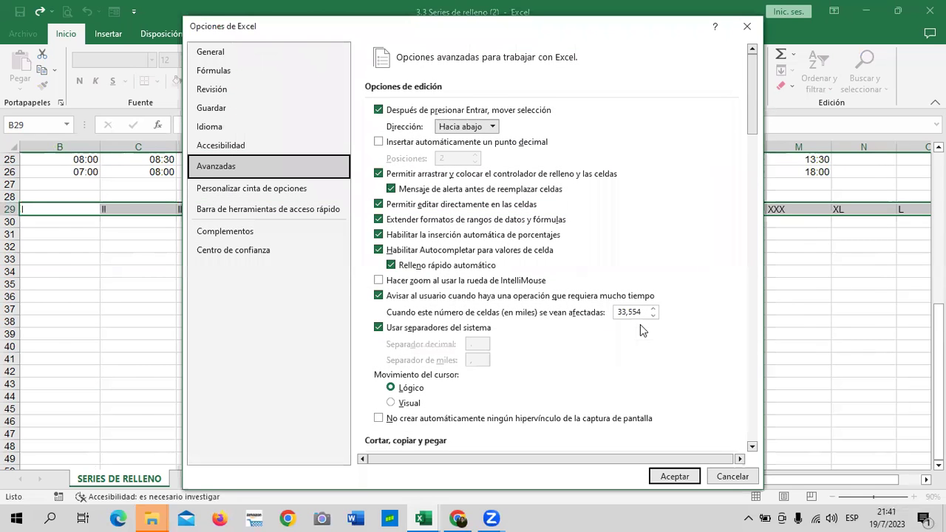
- Close Excel Options and delete the Roman numerals from row 29, then select B29
{"action": "left_click", "coordinate": [654, 479]}
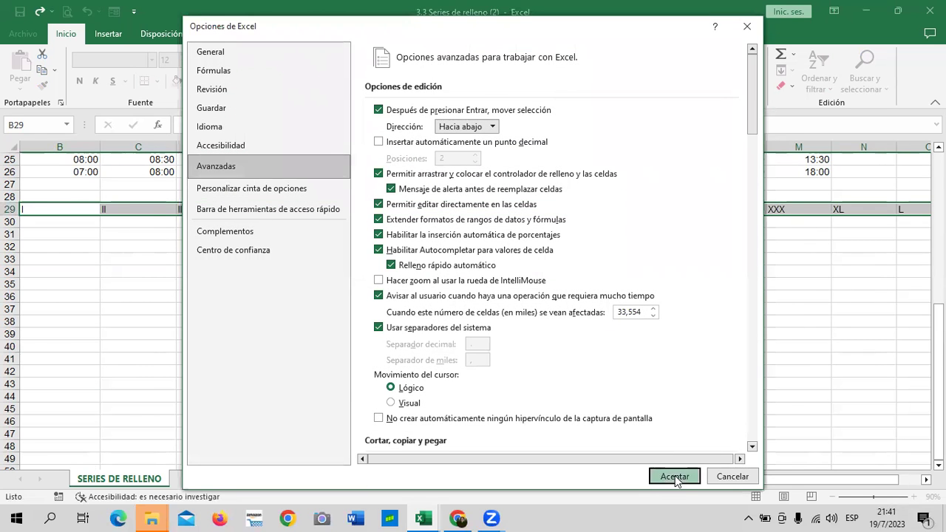
{"action": "left_click", "coordinate": [572, 382]}
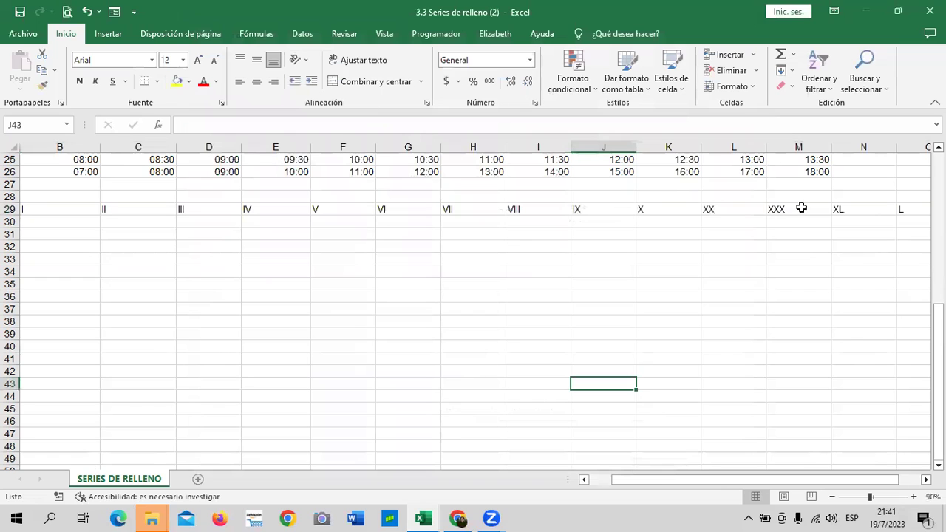
{"action": "left_click_drag", "start_coordinate": [86, 209], "coordinate": [726, 211]}
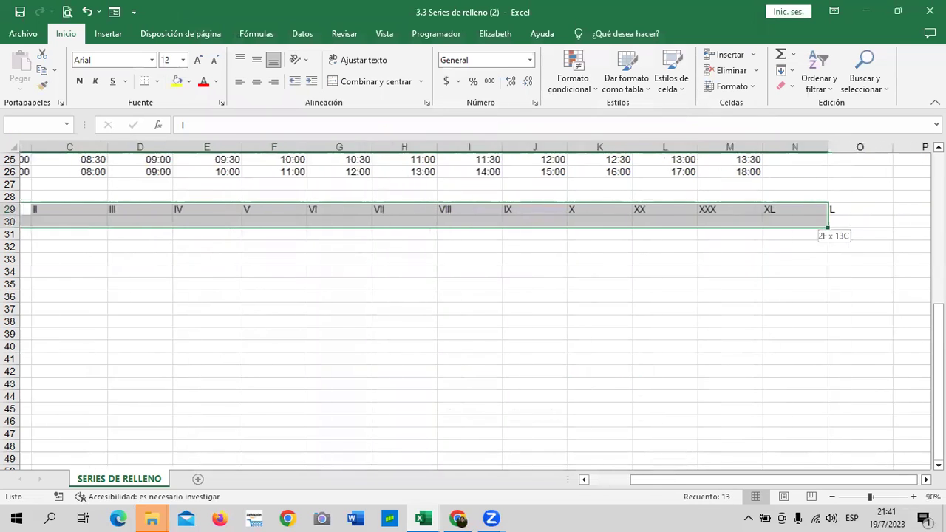
{"action": "left_click_drag", "start_coordinate": [738, 209], "coordinate": [742, 206]}
{"action": "key", "text": "Delete"}
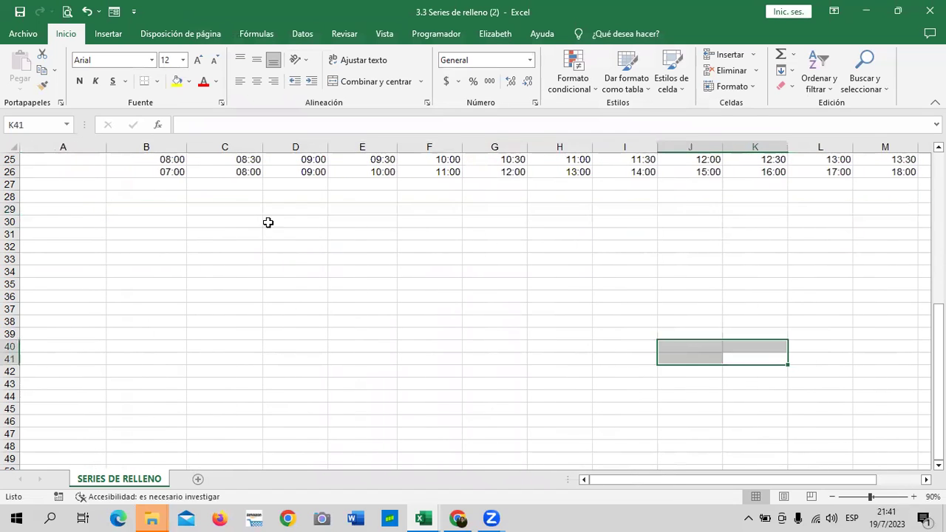
{"action": "left_click", "coordinate": [159, 220]}
{"action": "left_click", "coordinate": [159, 206]}
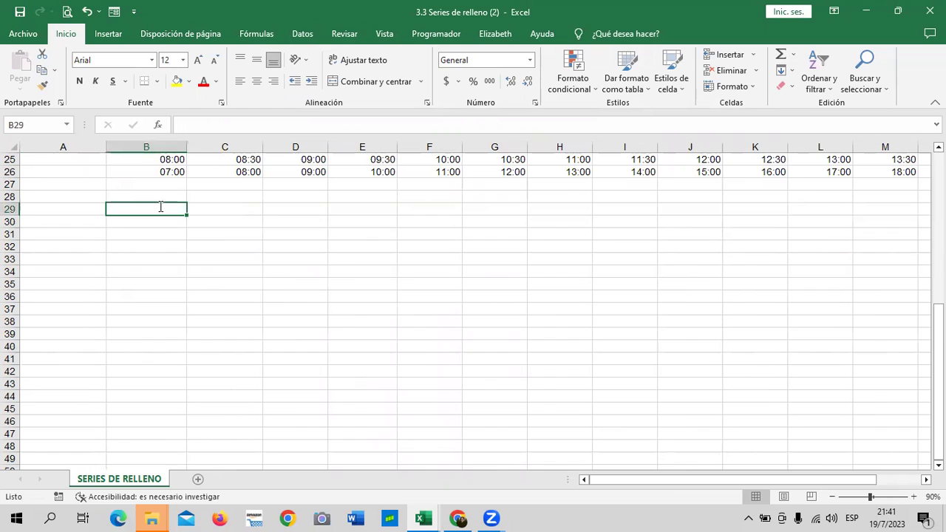
- Type I and II in B29:C29 and fill the series right through L in O29
{"action": "type", "text": "I"}
{"action": "key", "text": "Tab"}
{"action": "type", "text": "I"}
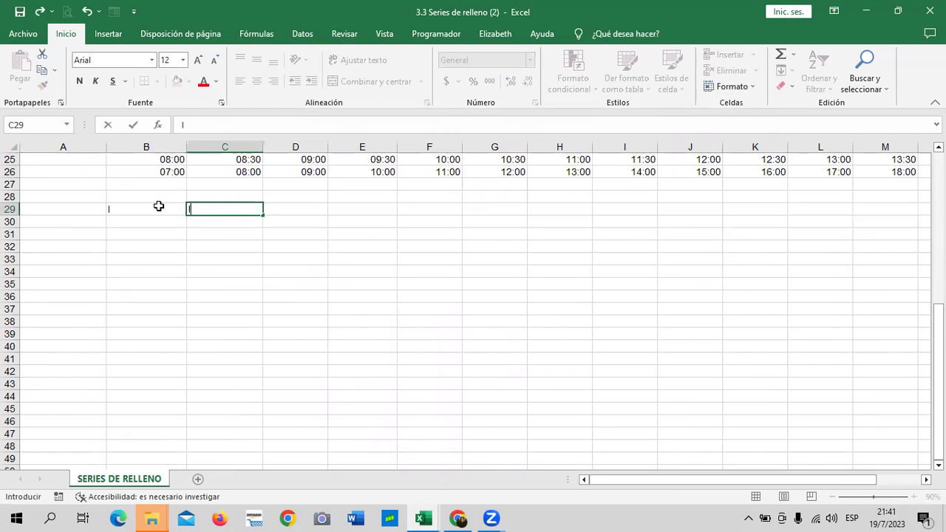
{"action": "key", "text": "Return"}
{"action": "left_click", "coordinate": [159, 206]}
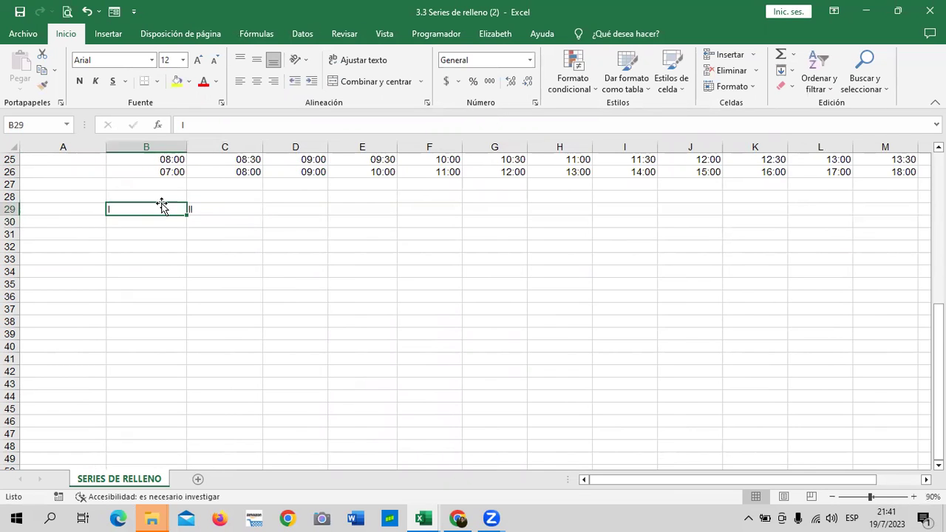
{"action": "mouse_move", "coordinate": [160, 206]}
{"action": "left_mouse_down"}
{"action": "mouse_move", "coordinate": [909, 215]}
{"action": "mouse_move", "coordinate": [773, 213]}
{"action": "mouse_move", "coordinate": [901, 212]}
{"action": "mouse_move", "coordinate": [869, 216]}
{"action": "left_mouse_up"}
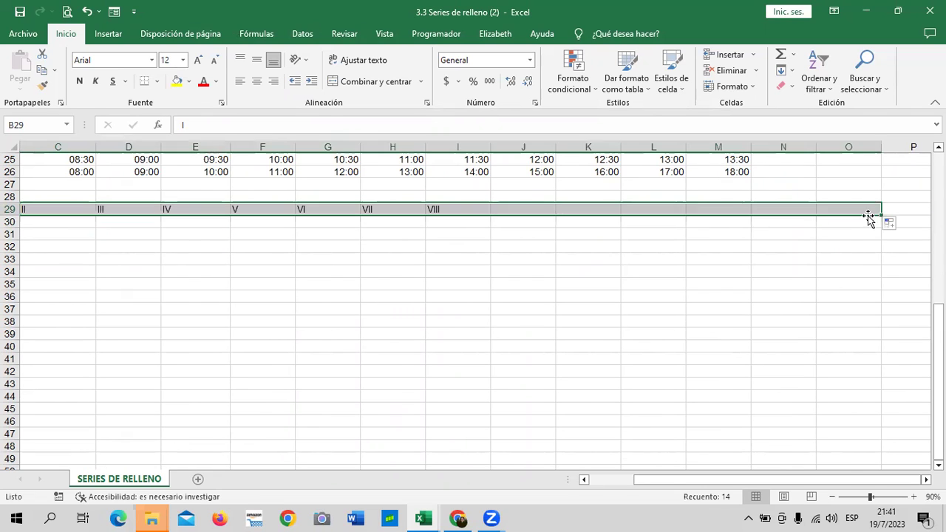
{"action": "left_click", "coordinate": [733, 299]}
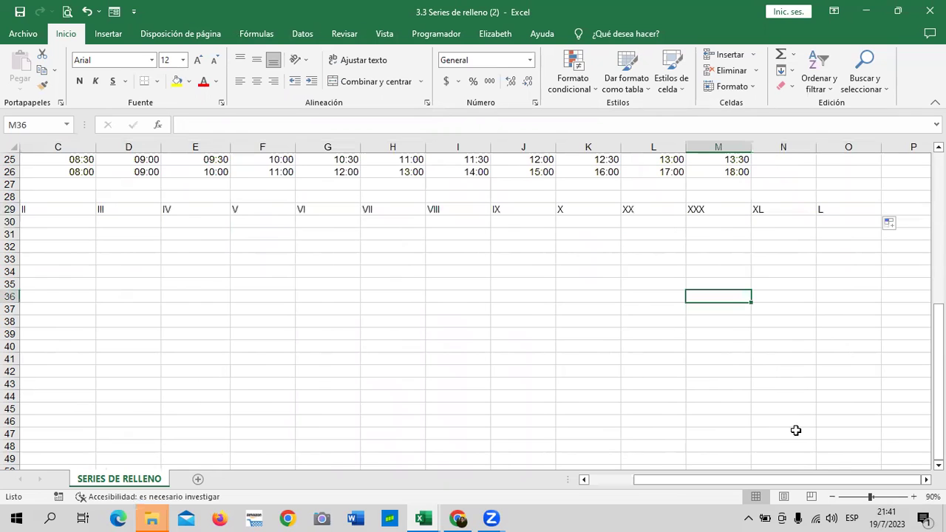
- Test filling the numerals down column B, then clear B30:B44
{"action": "left_click_drag", "start_coordinate": [795, 479], "coordinate": [745, 483]}
{"action": "left_click", "coordinate": [130, 210]}
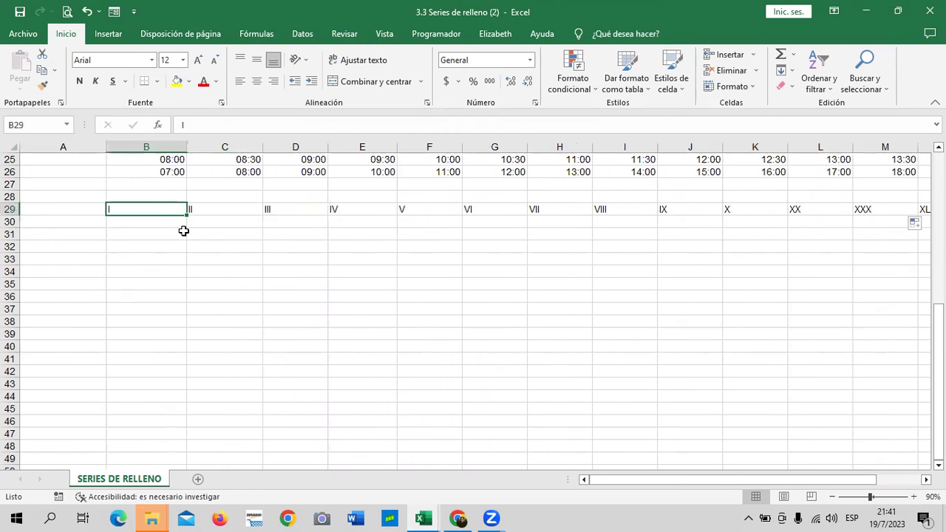
{"action": "left_click_drag", "start_coordinate": [188, 217], "coordinate": [190, 400]}
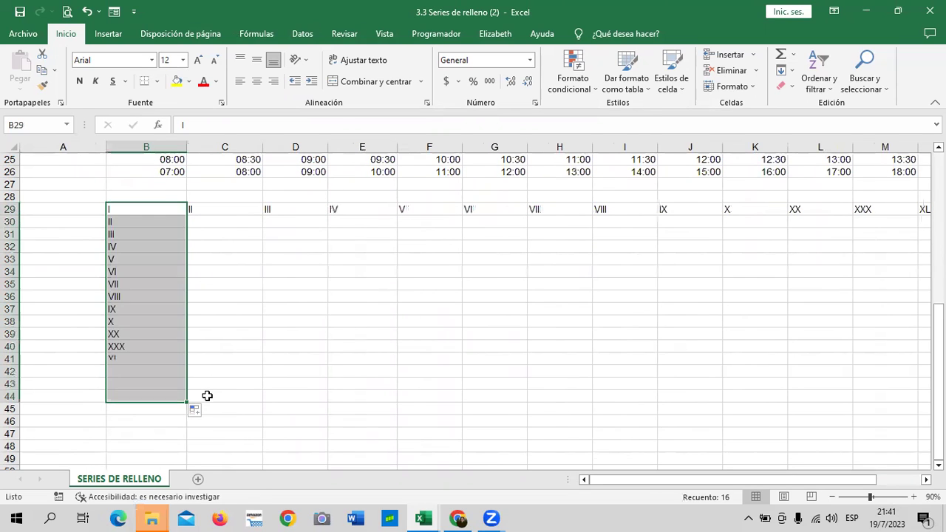
{"action": "left_click", "coordinate": [270, 373]}
{"action": "left_click_drag", "start_coordinate": [130, 382], "coordinate": [132, 409]}
{"action": "left_click", "coordinate": [155, 385]}
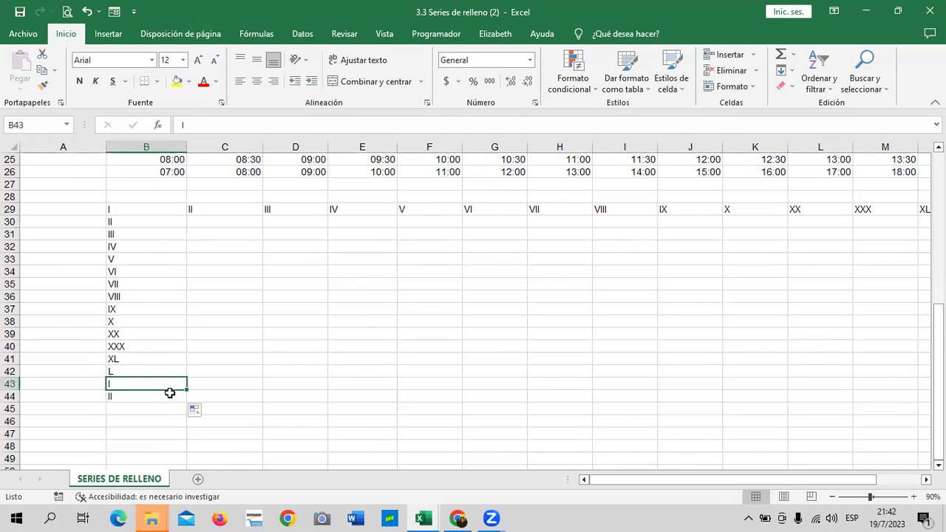
{"action": "left_click", "coordinate": [169, 392], "text": "shift"}
{"action": "key", "text": "Delete"}
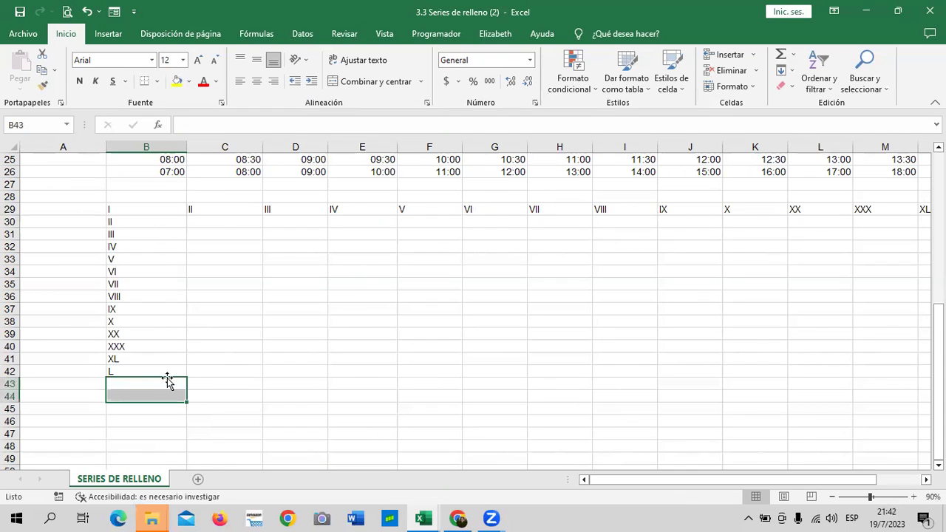
{"action": "left_click", "coordinate": [322, 361]}
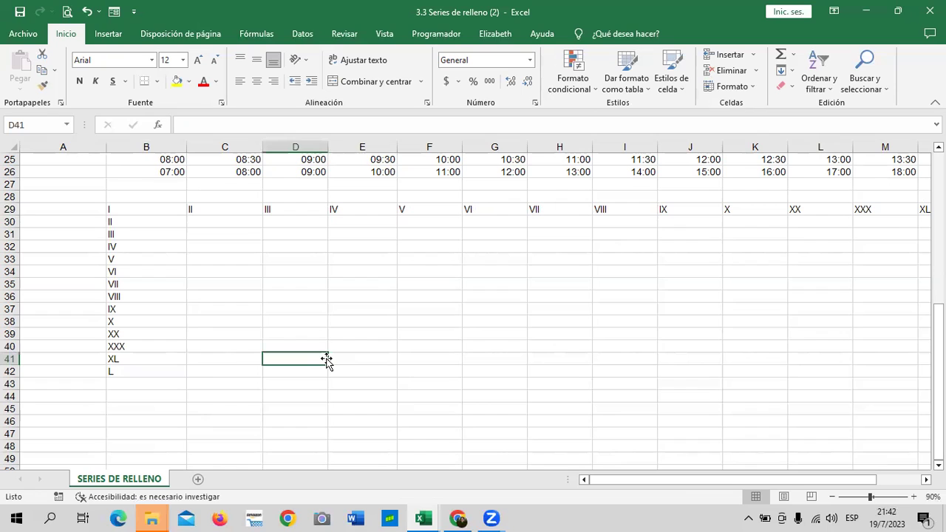
{"action": "left_click", "coordinate": [464, 296]}
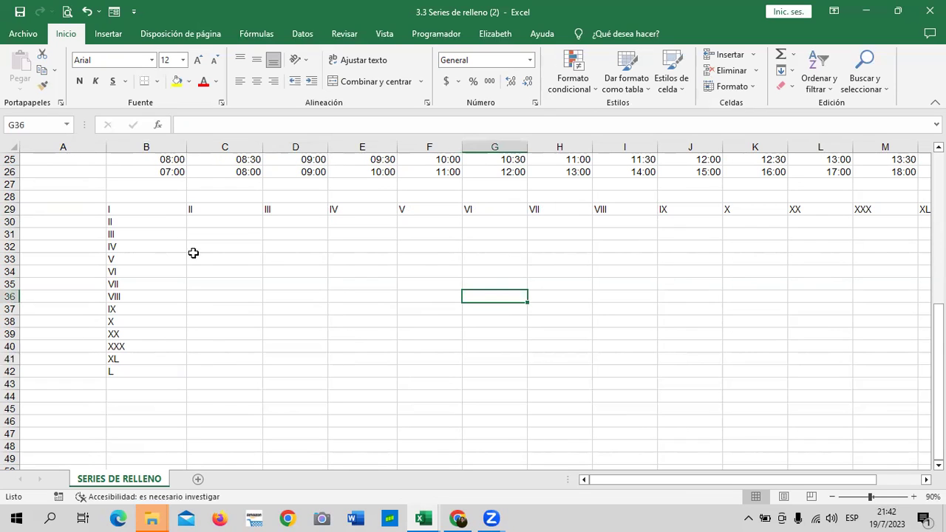
{"action": "left_click_drag", "start_coordinate": [153, 218], "coordinate": [153, 372]}
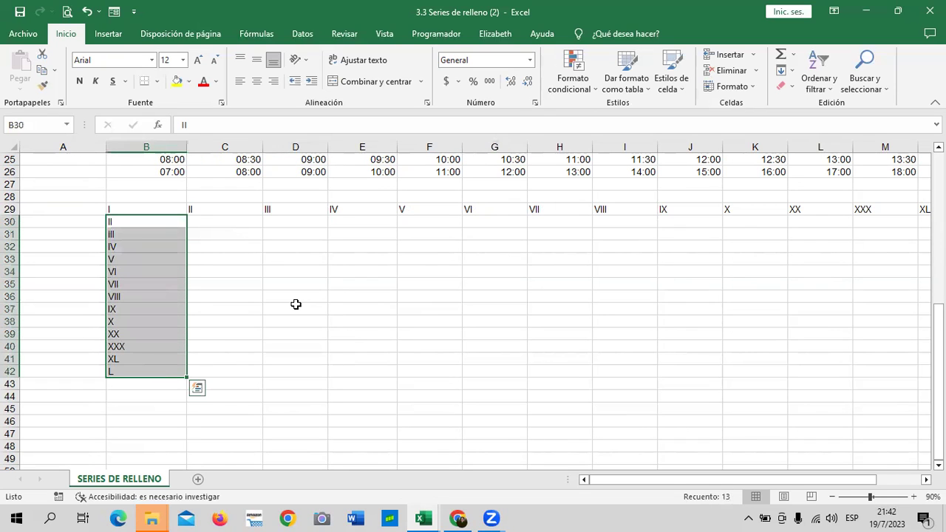
{"action": "key", "text": "Delete"}
- Type the letters A through G across B30:H30
{"action": "left_click", "coordinate": [390, 306]}
{"action": "left_click", "coordinate": [156, 224]}
{"action": "type", "text": "A"}
{"action": "key", "text": "Tab"}
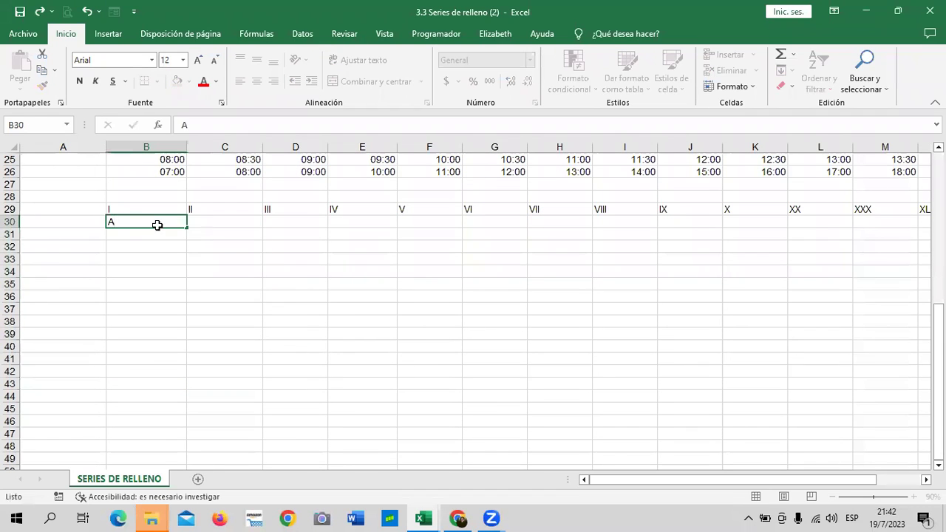
{"action": "type", "text": "B"}
{"action": "key", "text": "Tab"}
{"action": "type", "text": "C"}
{"action": "key", "text": "Tab"}
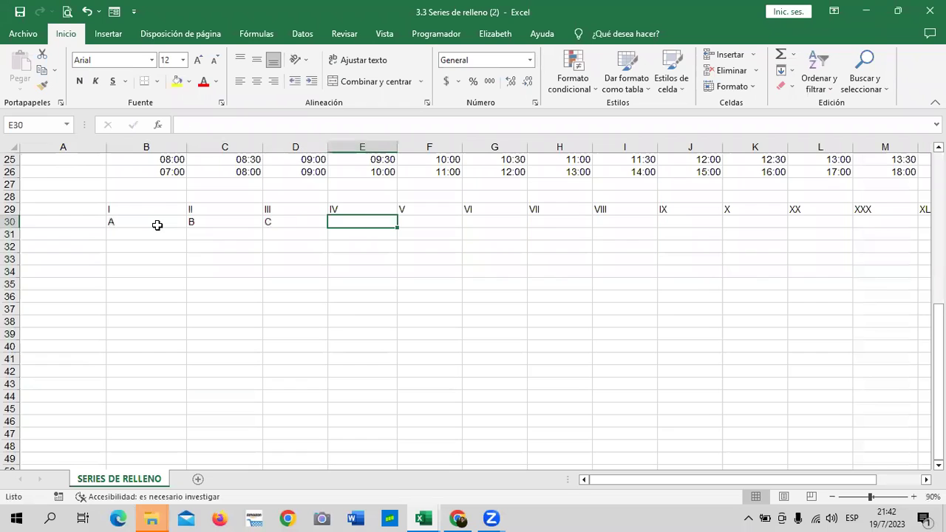
{"action": "type", "text": "D"}
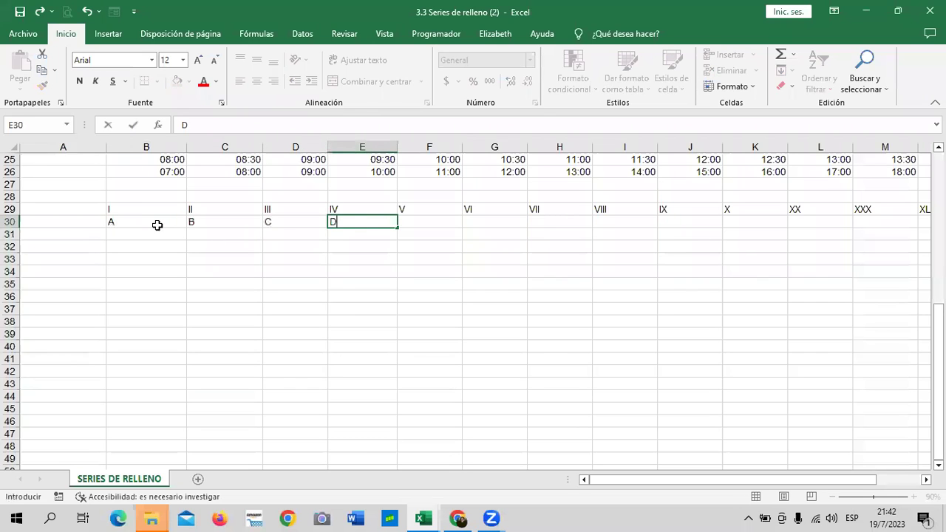
{"action": "key", "text": "Tab"}
{"action": "type", "text": "E"}
{"action": "key", "text": "Tab"}
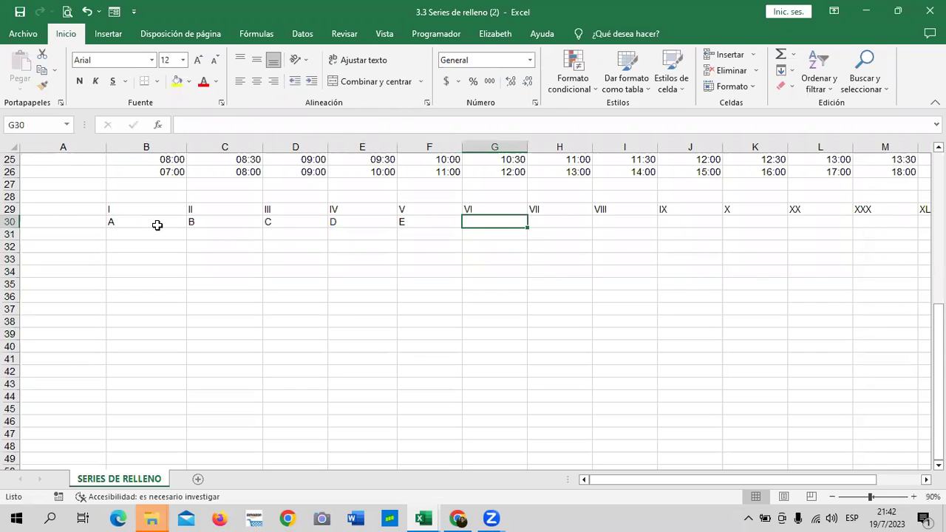
{"action": "type", "text": "F"}
{"action": "key", "text": "Tab"}
{"action": "type", "text": "G"}
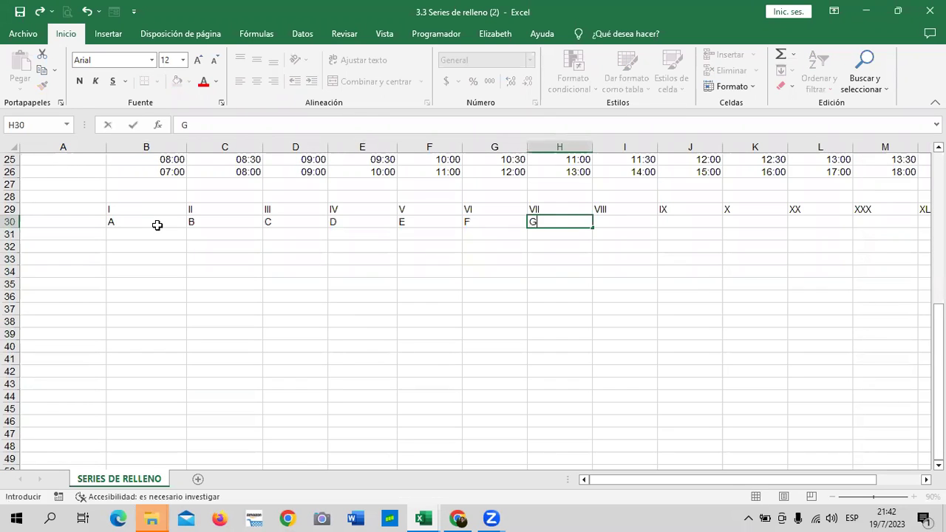
{"action": "key", "text": "Tab"}
- Change C30 to II, then enter H in I30 and IX in J30
{"action": "left_click", "coordinate": [157, 224]}
{"action": "key", "text": "Right"}
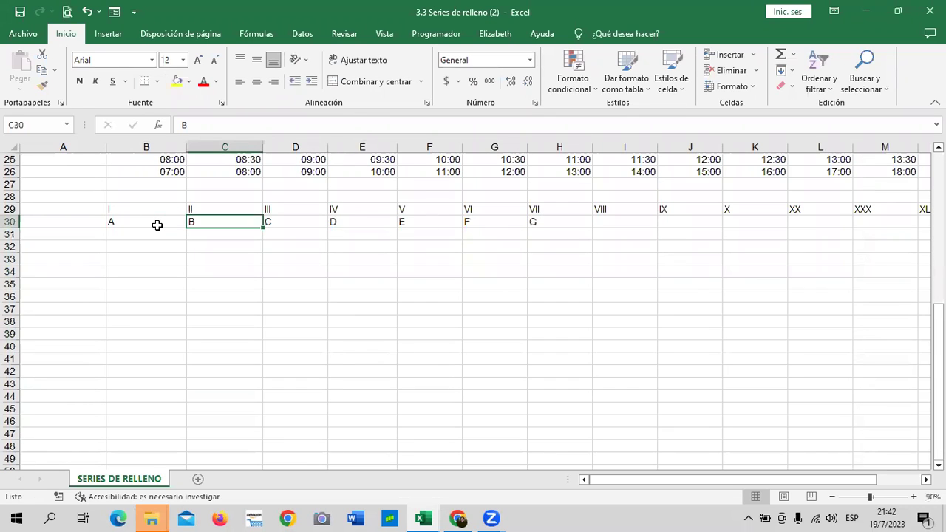
{"action": "type", "text": "II"}
{"action": "key", "text": "Tab"}
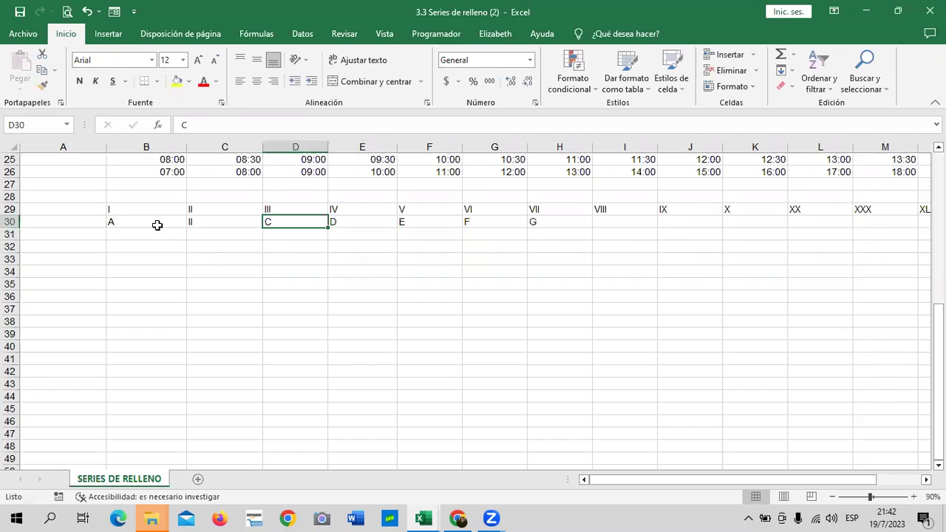
{"action": "left_click", "coordinate": [560, 226]}
{"action": "left_click", "coordinate": [598, 223]}
{"action": "type", "text": "H"}
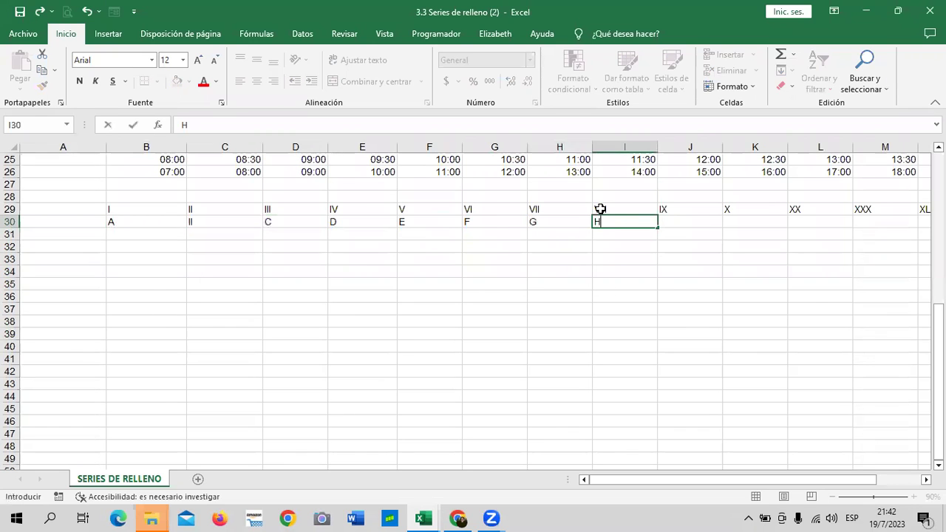
{"action": "key", "text": "Tab"}
{"action": "type", "text": "IX"}
{"action": "key", "text": "Tab"}
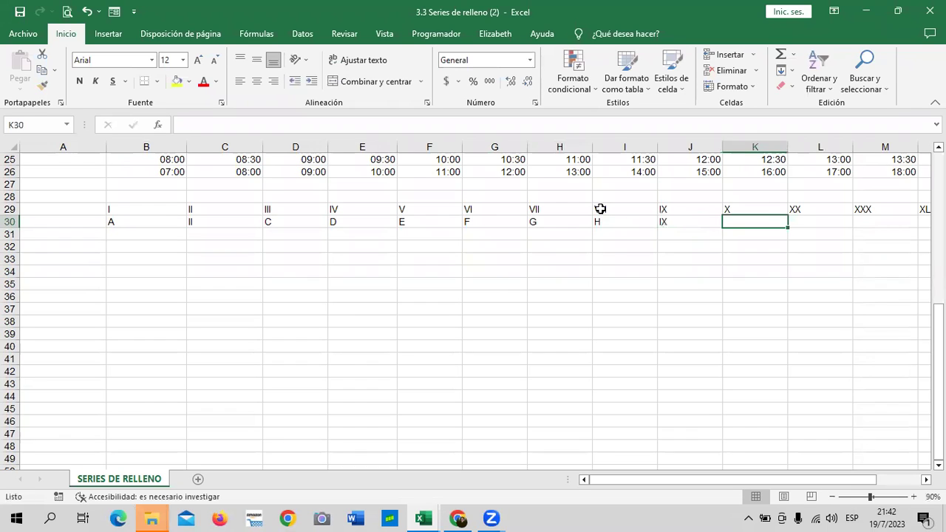
- Clear the trial entries from B30:J30
{"action": "left_click_drag", "start_coordinate": [580, 329], "coordinate": [581, 323]}
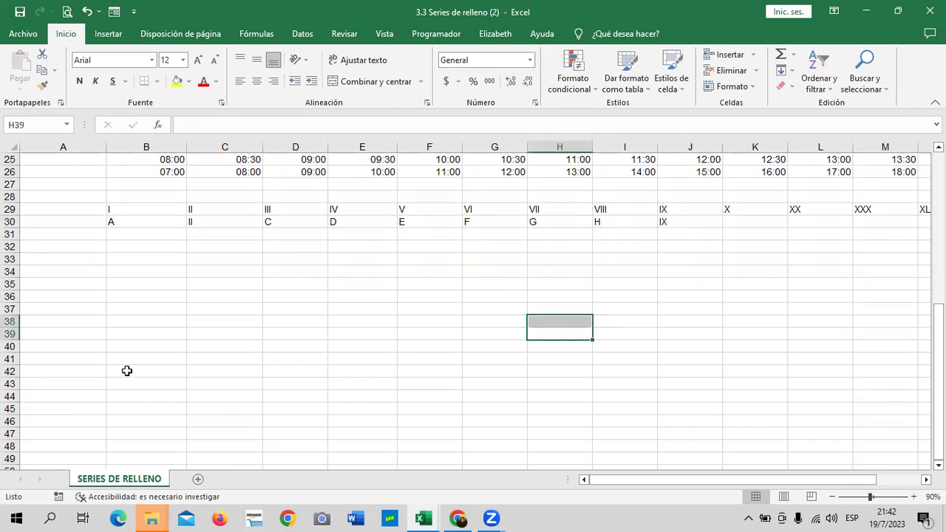
{"action": "left_click_drag", "start_coordinate": [164, 221], "coordinate": [693, 220]}
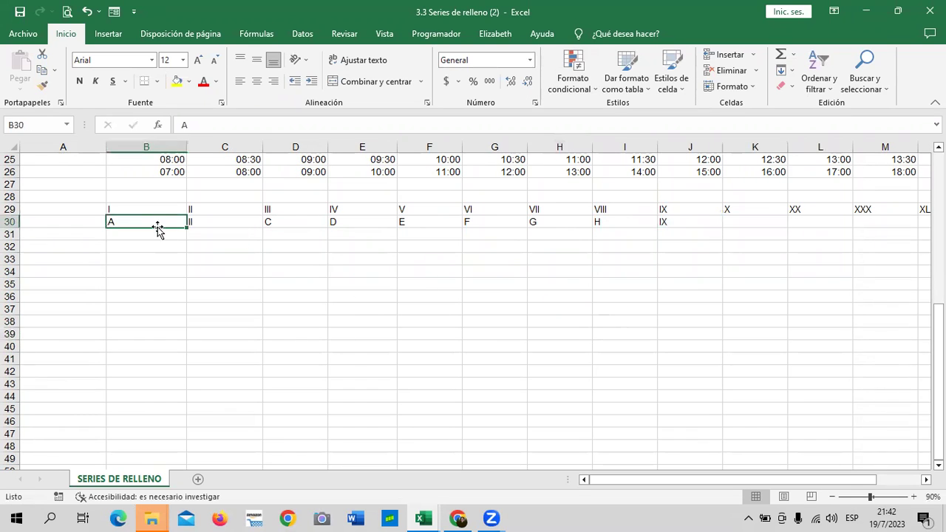
{"action": "key", "text": "Delete"}
- Type the letters A through N across A30:N30
{"action": "left_click", "coordinate": [562, 284]}
{"action": "left_click", "coordinate": [44, 223]}
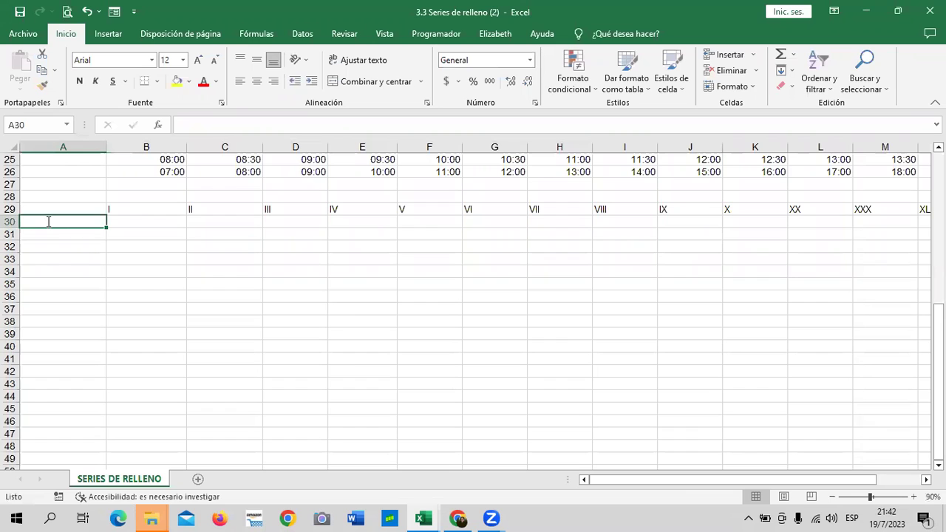
{"action": "type", "text": "A"}
{"action": "key", "text": "Tab"}
{"action": "type", "text": "B"}
{"action": "key", "text": "Tab"}
{"action": "type", "text": "D"}
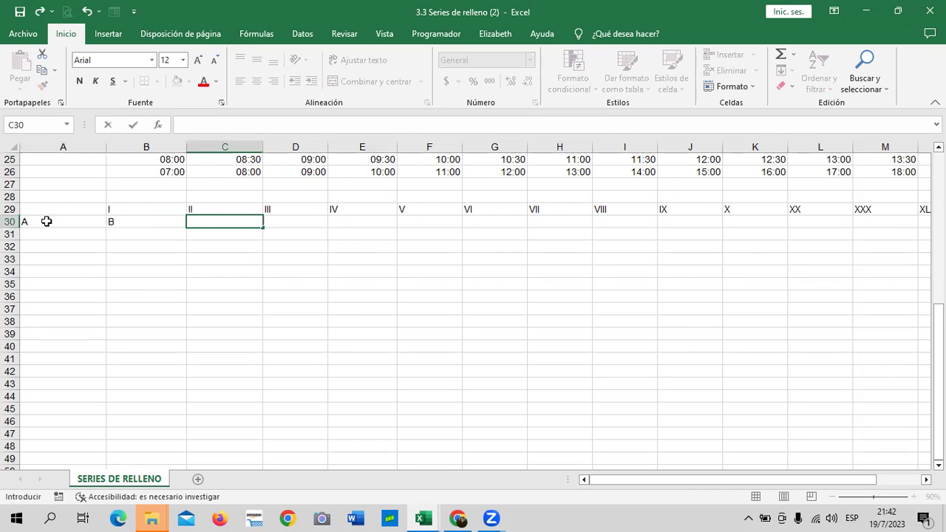
{"action": "type", "text": "C"}
{"action": "key", "text": "Tab"}
{"action": "type", "text": "D"}
{"action": "key", "text": "Tab"}
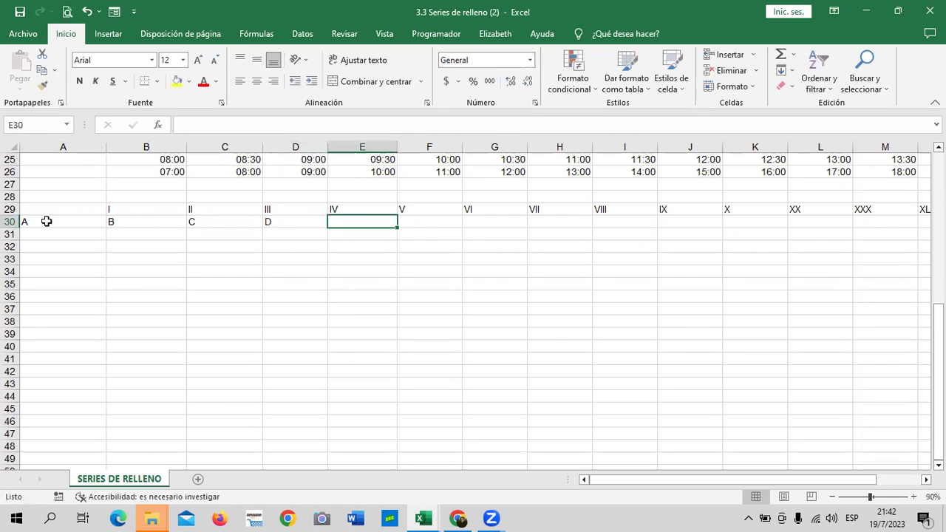
{"action": "type", "text": "E"}
{"action": "key", "text": "Tab"}
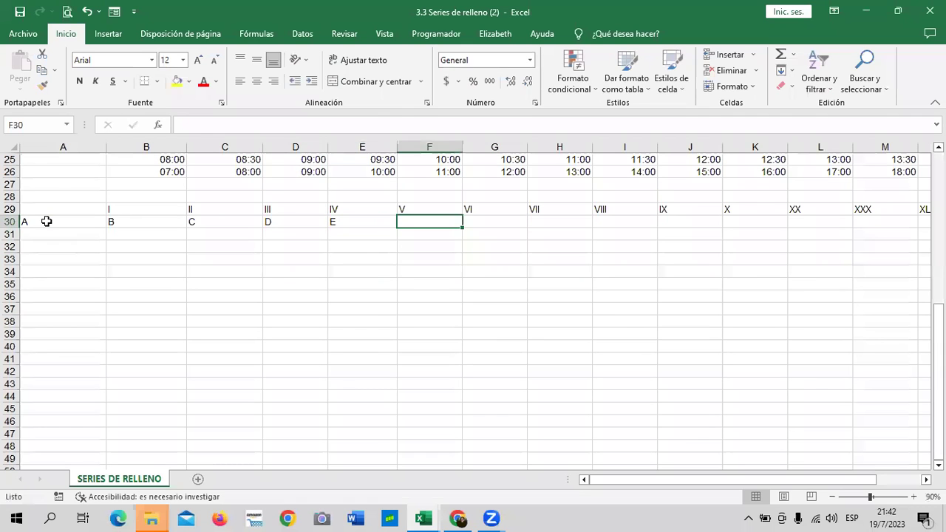
{"action": "type", "text": "F"}
{"action": "key", "text": "Tab"}
{"action": "type", "text": "G"}
{"action": "key", "text": "Tab"}
{"action": "type", "text": "H"}
{"action": "key", "text": "Tab"}
{"action": "type", "text": "I"}
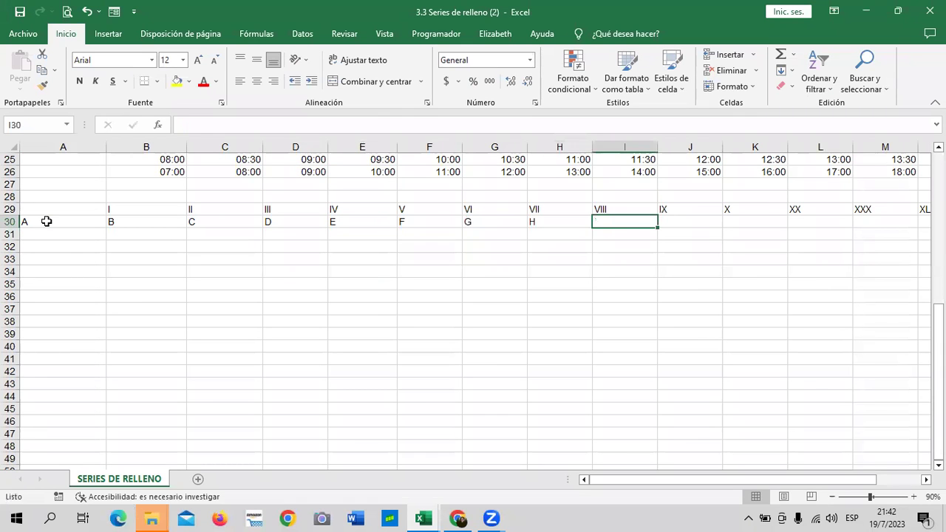
{"action": "key", "text": "Tab"}
{"action": "type", "text": "J"}
{"action": "key", "text": "Tab"}
{"action": "type", "text": "K"}
{"action": "key", "text": "Tab"}
{"action": "type", "text": "L"}
{"action": "key", "text": "Tab"}
{"action": "type", "text": "M"}
{"action": "key", "text": "Tab"}
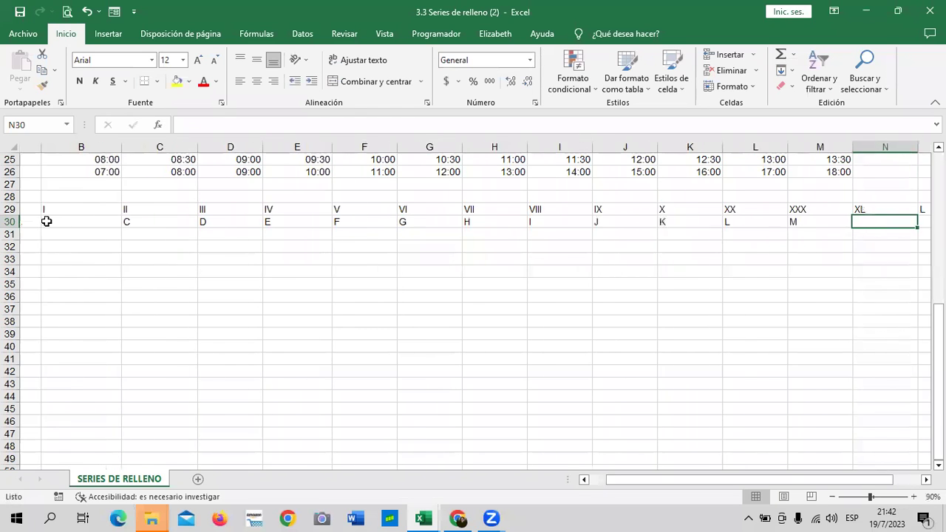
{"action": "type", "text": "N"}
{"action": "key", "text": "Tab"}
- Continue with Ñ and O through Z across O30:AA30
{"action": "type", "text": "Ñ"}
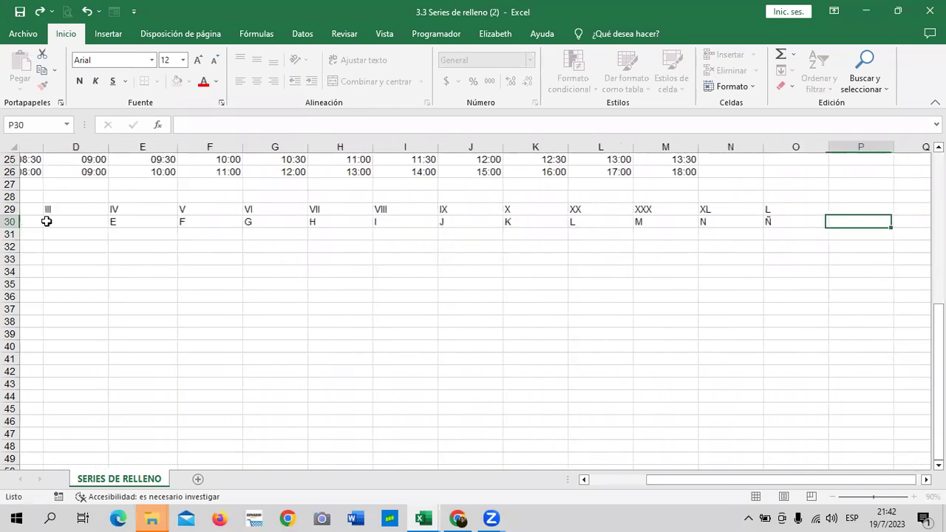
{"action": "key", "text": "Tab"}
{"action": "type", "text": "O"}
{"action": "key", "text": "Tab"}
{"action": "type", "text": "P"}
{"action": "key", "text": "Tab"}
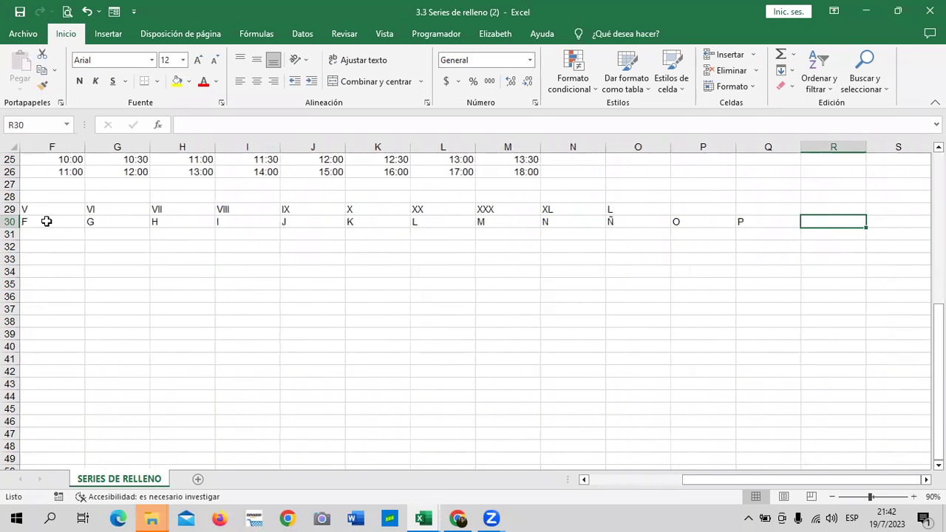
{"action": "type", "text": "Q"}
{"action": "key", "text": "Tab"}
{"action": "type", "text": "R"}
{"action": "key", "text": "Tab"}
{"action": "type", "text": "S"}
{"action": "key", "text": "Tab"}
{"action": "type", "text": "T"}
{"action": "key", "text": "Tab"}
{"action": "type", "text": "U"}
{"action": "key", "text": "Tab"}
{"action": "type", "text": "V"}
{"action": "key", "text": "Tab"}
{"action": "type", "text": "W"}
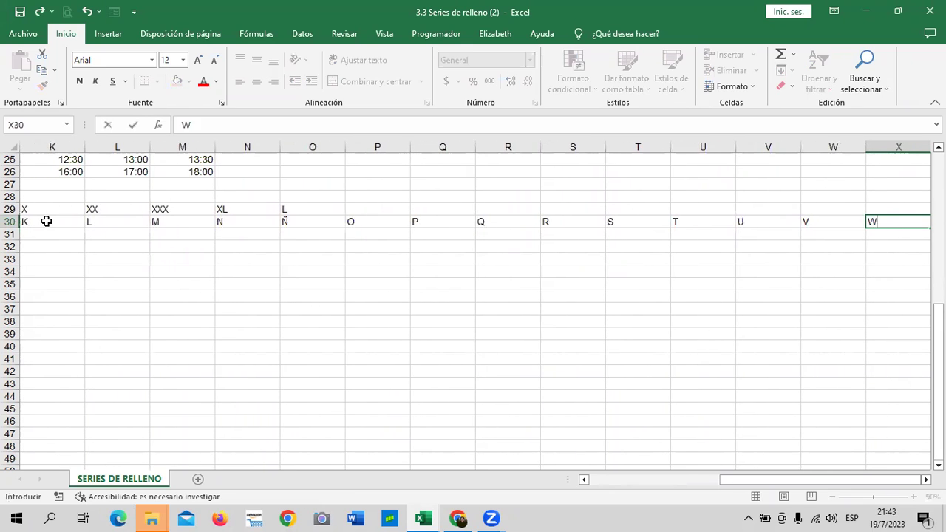
{"action": "key", "text": "Tab"}
{"action": "type", "text": "X"}
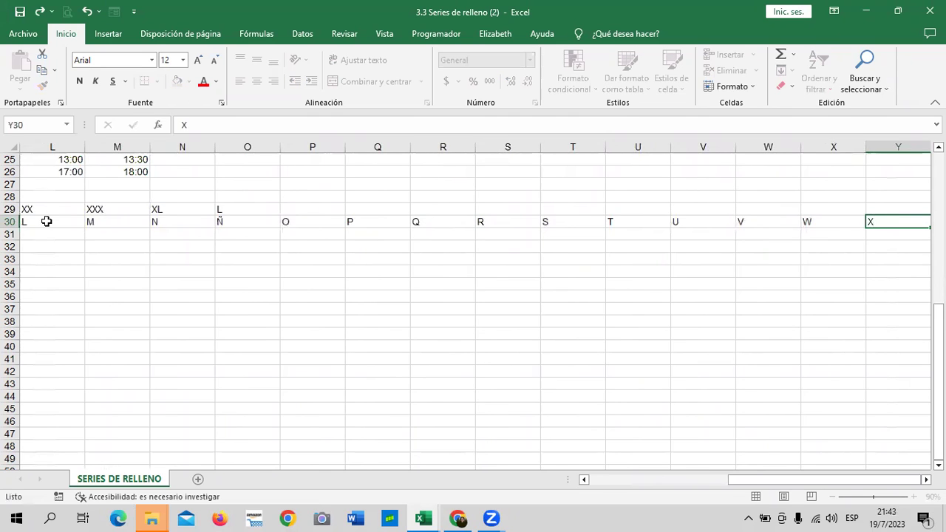
{"action": "key", "text": "Tab"}
{"action": "type", "text": "Y"}
{"action": "key", "text": "Tab"}
{"action": "type", "text": "Z"}
{"action": "key", "text": "Tab"}
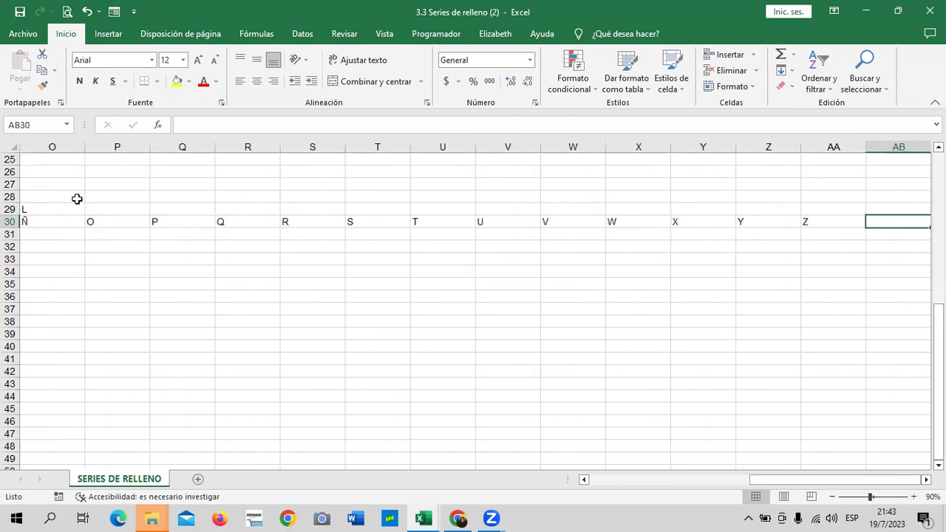
- Select the letters across A30:Z30 and open the Quick Access Toolbar customize menu
{"action": "left_click_drag", "start_coordinate": [790, 475], "coordinate": [585, 480]}
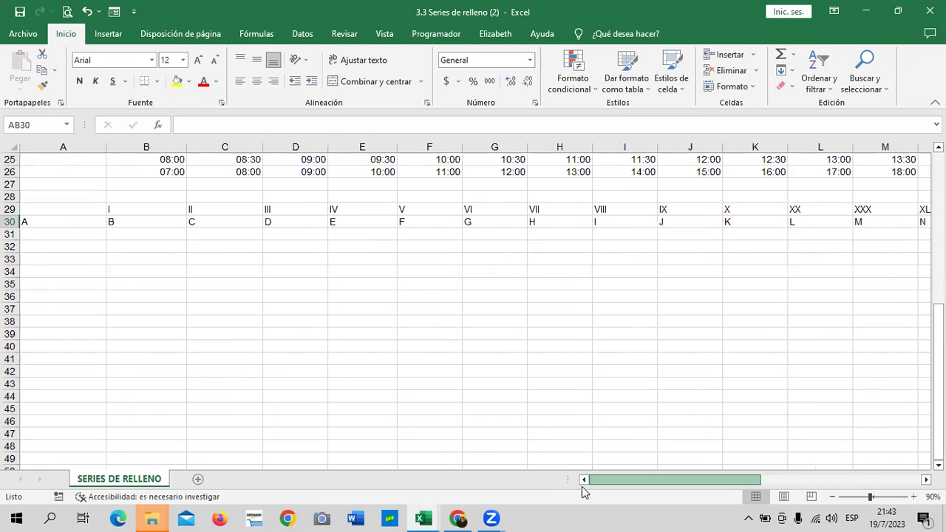
{"action": "left_click_drag", "start_coordinate": [59, 222], "coordinate": [882, 226]}
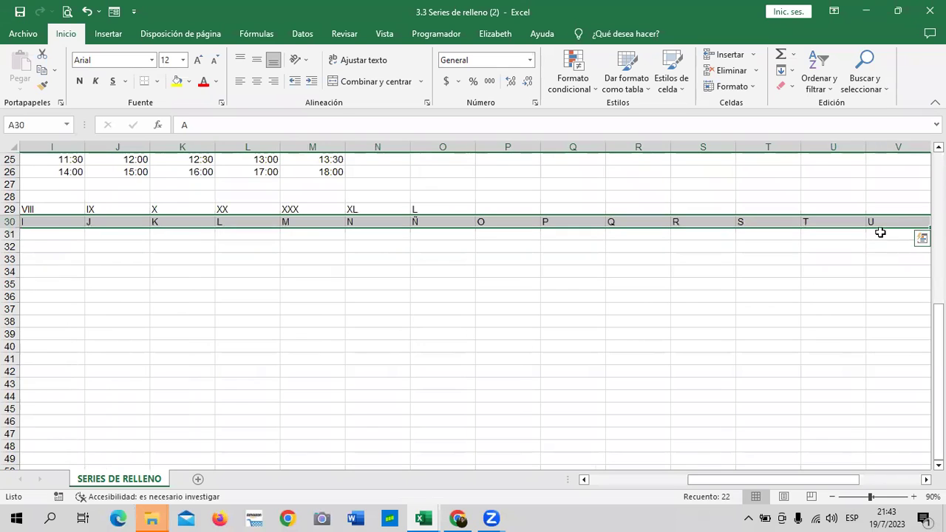
{"action": "left_click_drag", "start_coordinate": [807, 477], "coordinate": [855, 477]}
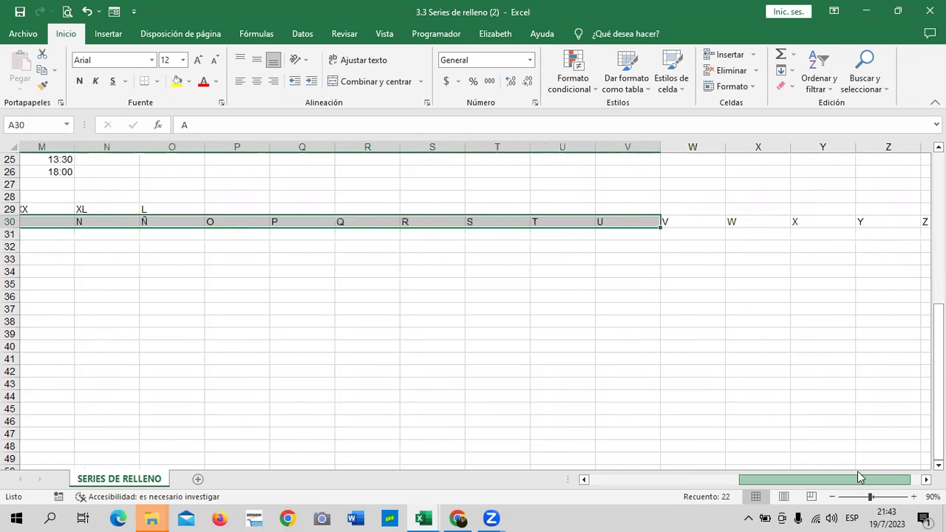
{"action": "left_click_drag", "start_coordinate": [664, 220], "coordinate": [712, 221]}
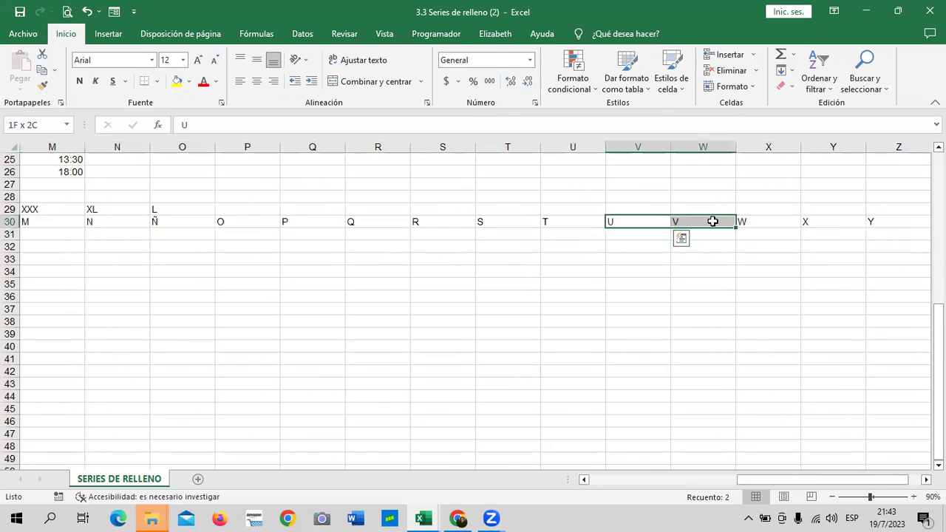
{"action": "mouse_move", "coordinate": [878, 221]}
{"action": "left_mouse_down"}
{"action": "mouse_move", "coordinate": [5, 234]}
{"action": "mouse_move", "coordinate": [5, 223]}
{"action": "mouse_move", "coordinate": [37, 222]}
{"action": "left_mouse_up"}
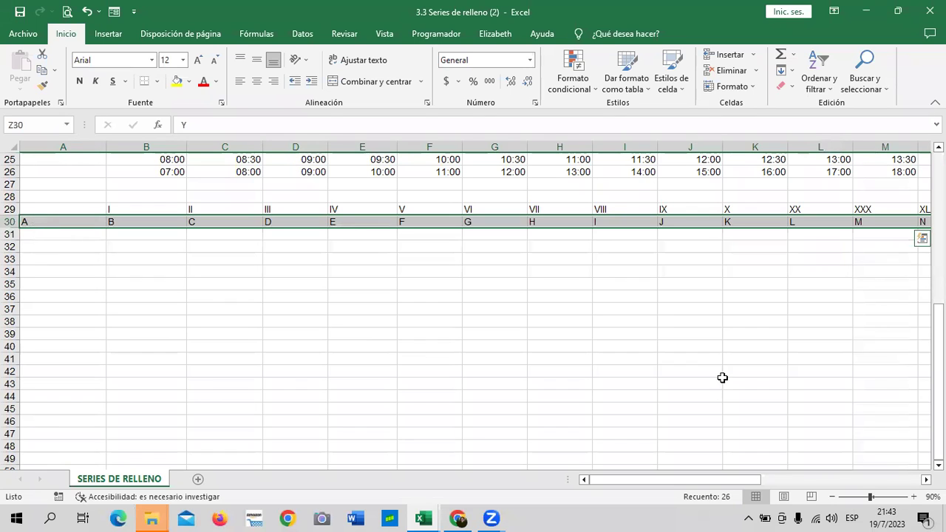
{"action": "left_click", "coordinate": [135, 12]}
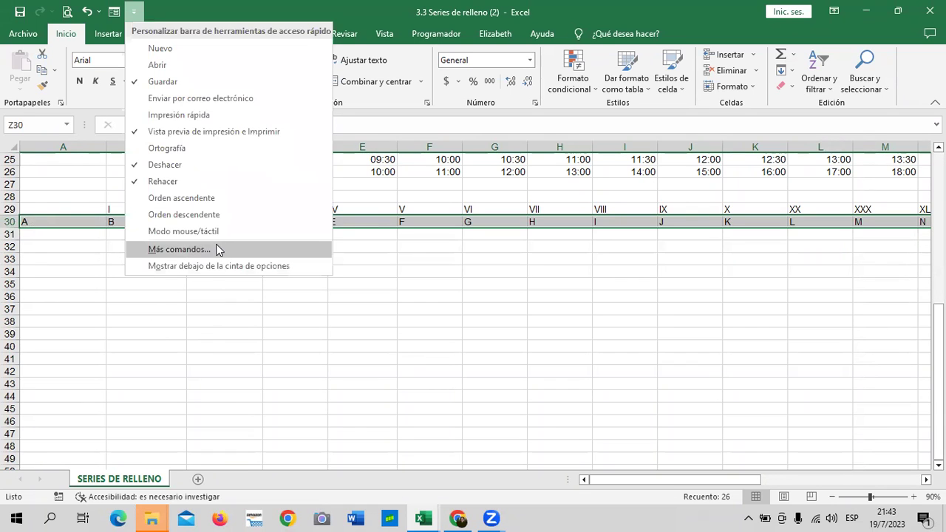
- Import the letters in $A$30:$Z$30 as a new custom list from the Advanced options
{"action": "left_click", "coordinate": [216, 249]}
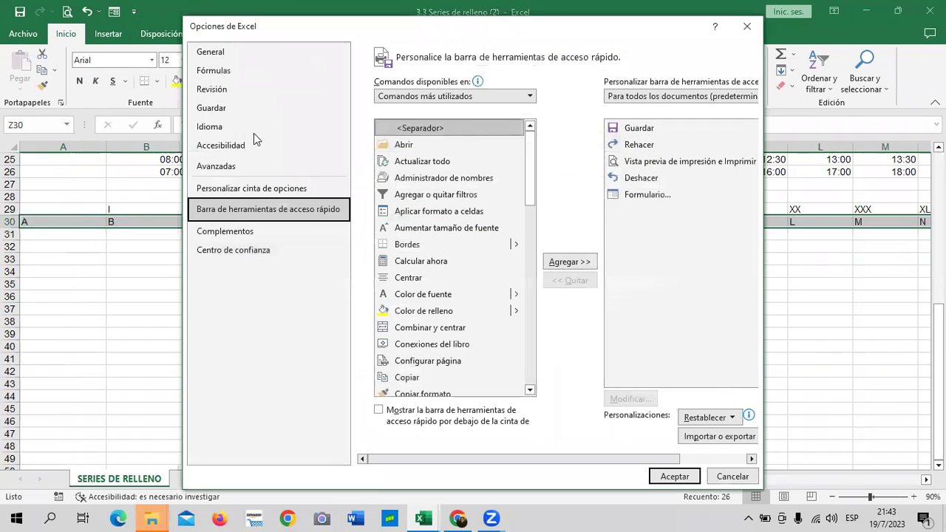
{"action": "left_click", "coordinate": [260, 169]}
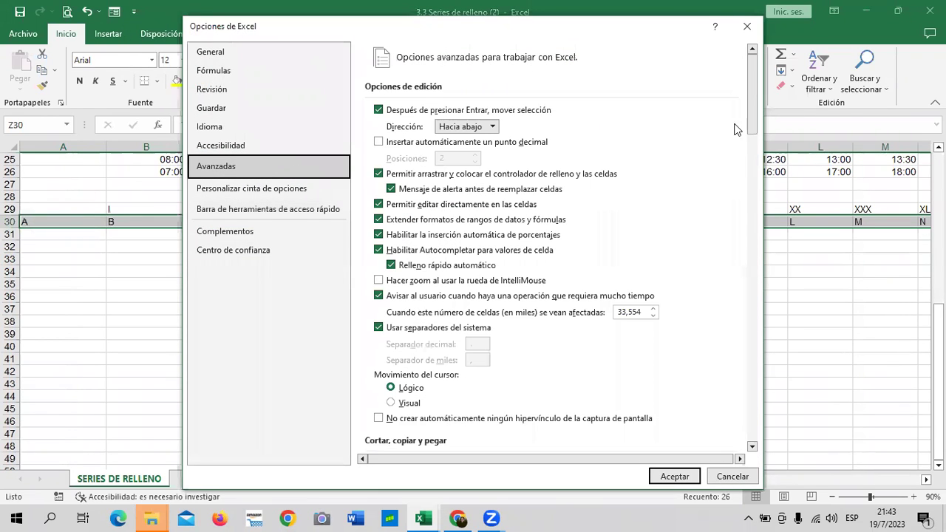
{"action": "left_click_drag", "start_coordinate": [751, 66], "coordinate": [747, 421]}
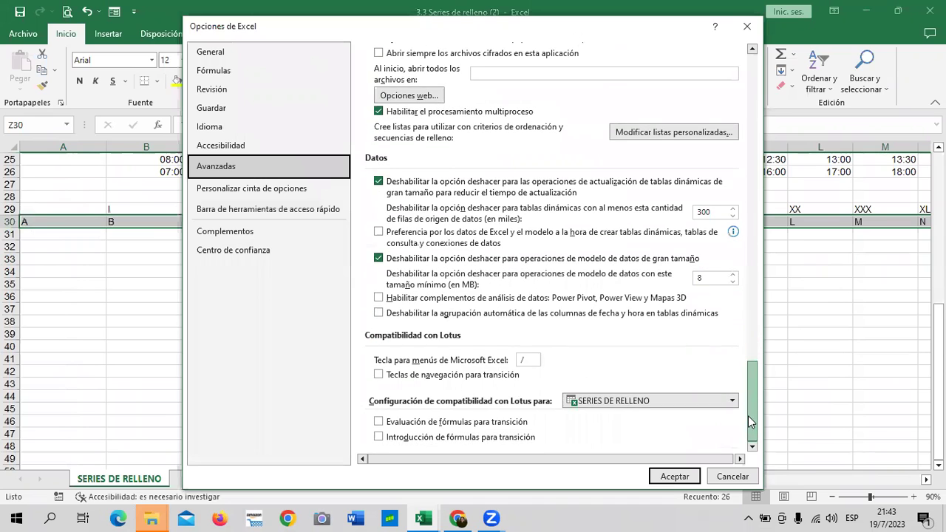
{"action": "left_click", "coordinate": [721, 131]}
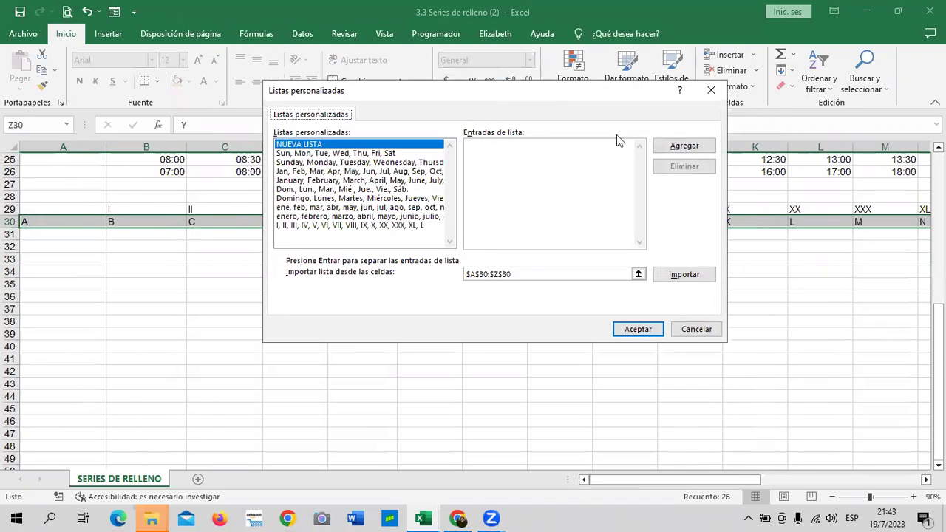
{"action": "left_click", "coordinate": [542, 274]}
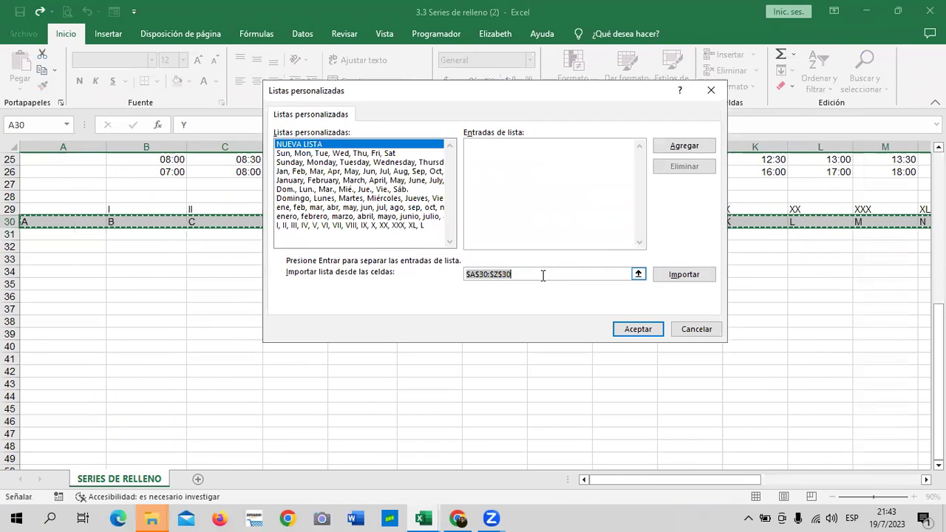
{"action": "left_click", "coordinate": [542, 274]}
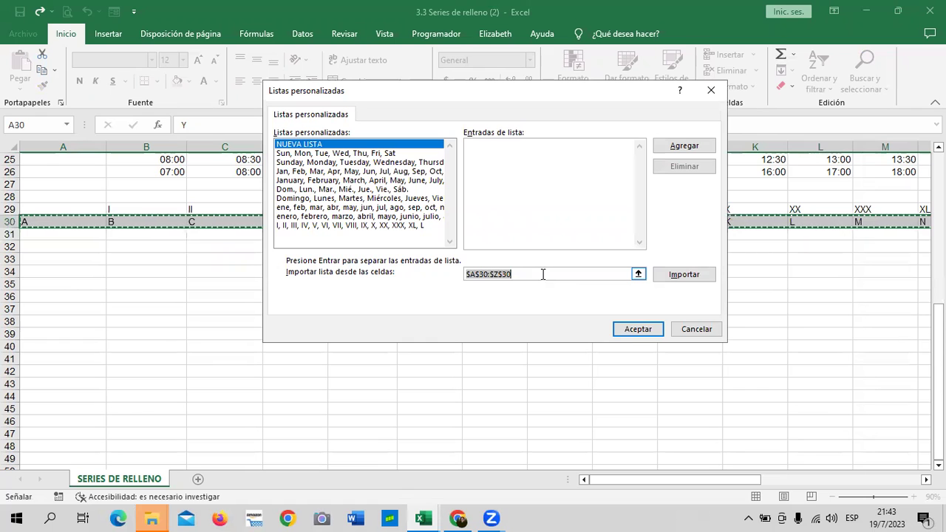
{"action": "left_click", "coordinate": [650, 331]}
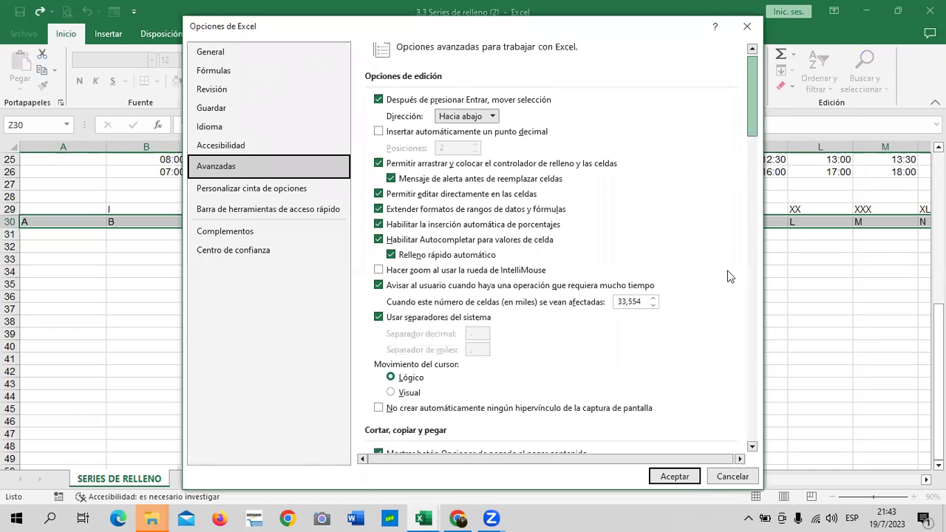
{"action": "scroll", "coordinate": [727, 271], "scroll_direction": "down", "scroll_amount": 10}
{"action": "left_click", "coordinate": [695, 139]}
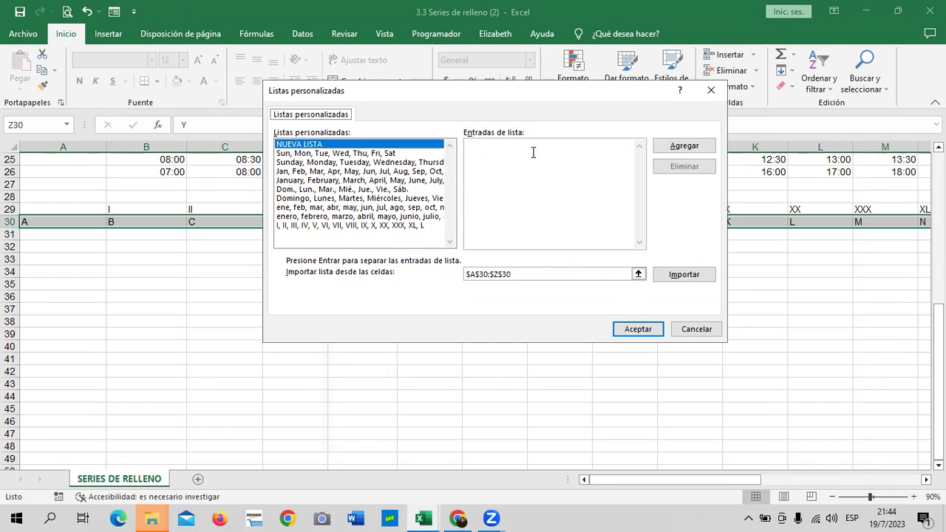
{"action": "left_click", "coordinate": [706, 274]}
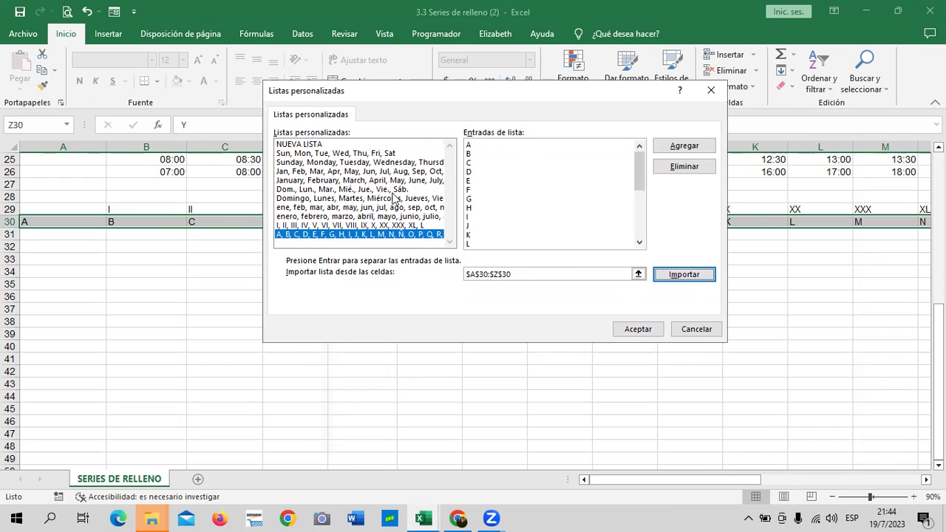
{"action": "left_click_drag", "start_coordinate": [639, 173], "coordinate": [640, 221]}
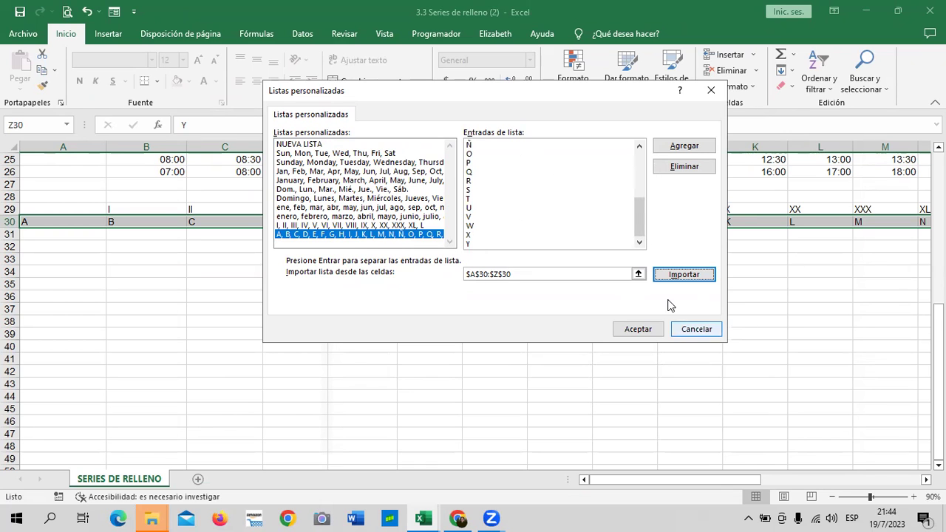
- Close Excel Options and undo the old alphabet in row 30
{"action": "left_click", "coordinate": [640, 330]}
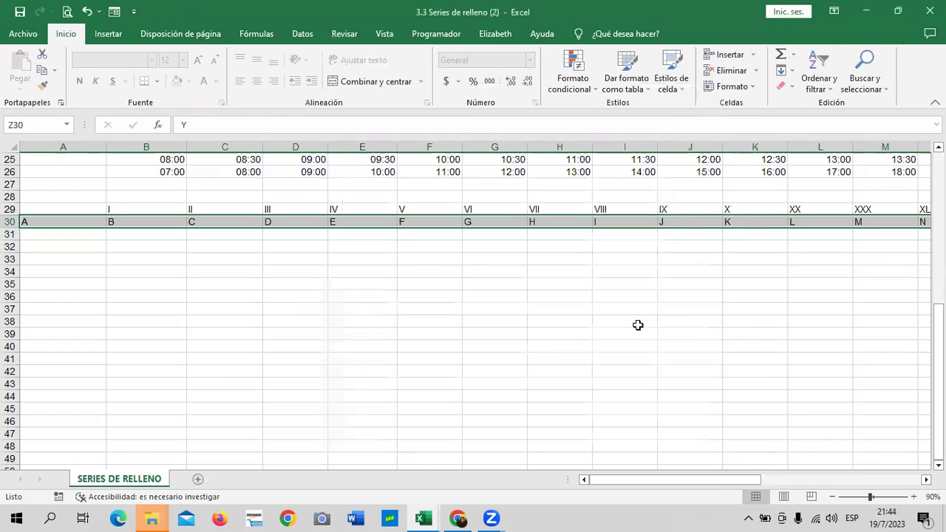
{"action": "left_click", "coordinate": [675, 477]}
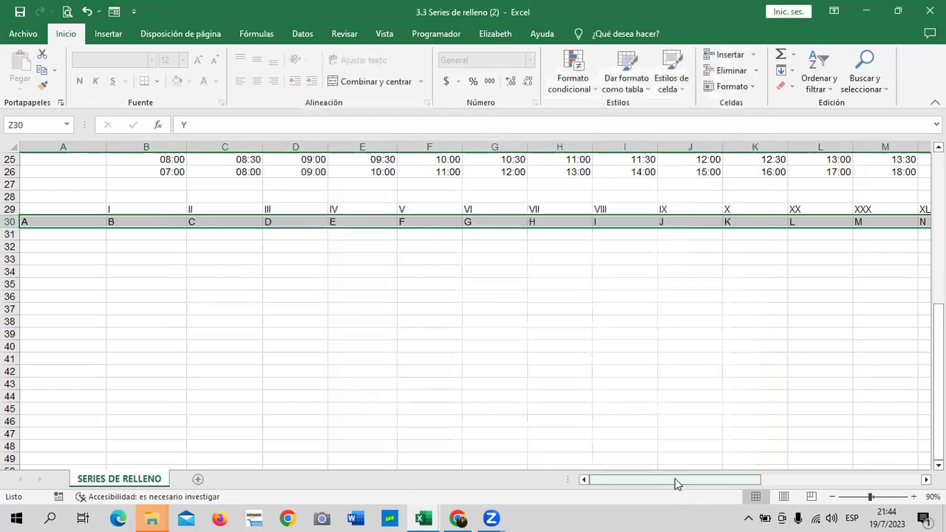
{"action": "left_click", "coordinate": [689, 371]}
{"action": "left_click_drag", "start_coordinate": [59, 219], "coordinate": [930, 229]}
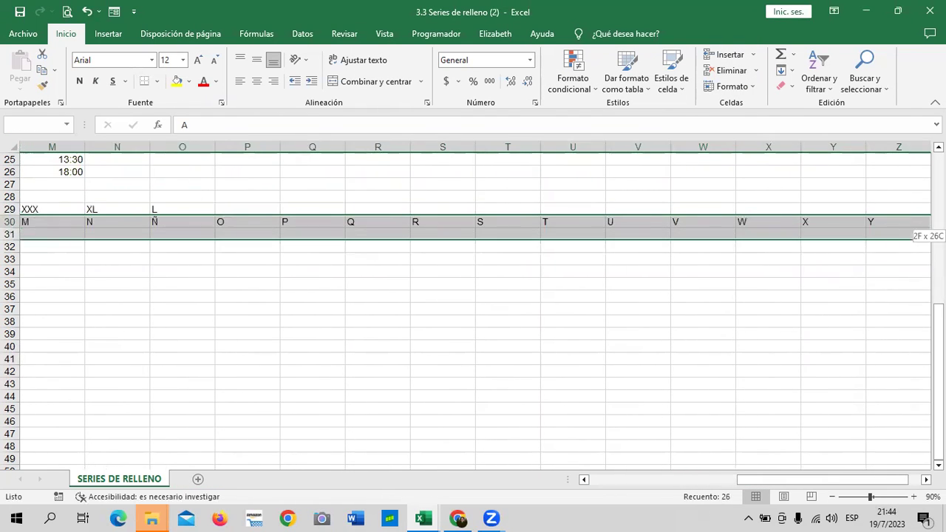
{"action": "left_click_drag", "start_coordinate": [902, 226], "coordinate": [841, 221]}
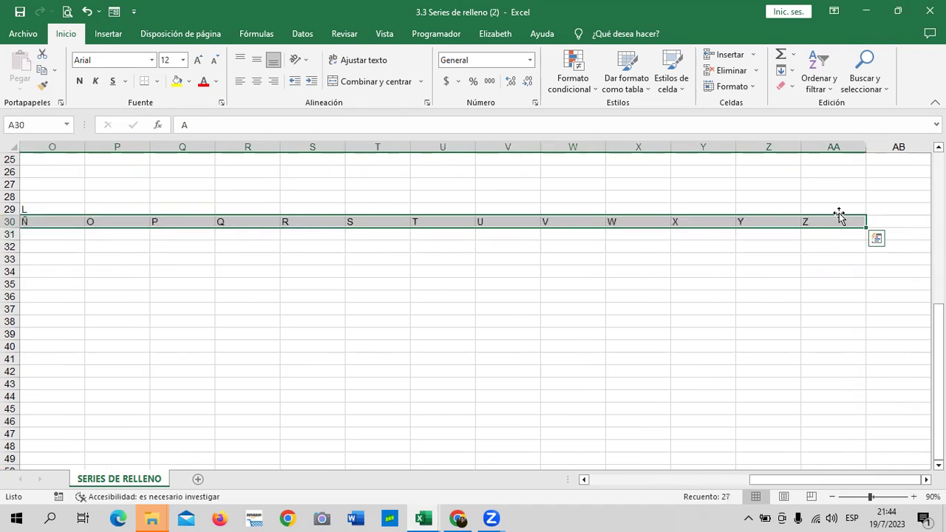
{"action": "key", "text": "ctrl+z"}
{"action": "left_click", "coordinate": [584, 297]}
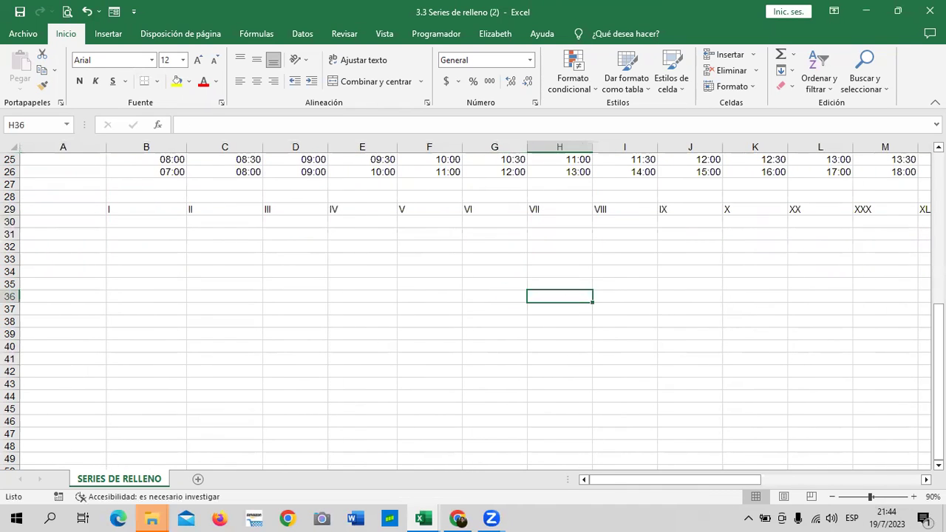
{"action": "scroll", "coordinate": [197, 389], "scroll_direction": "up", "scroll_amount": 3}
{"action": "scroll", "coordinate": [199, 387], "scroll_direction": "down", "scroll_amount": 2}
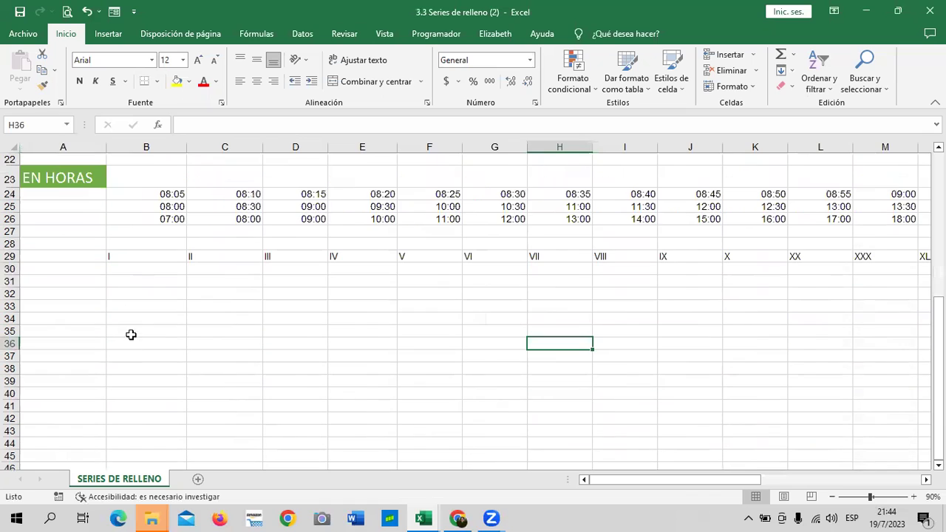
- Enter A in A30 and B in B30, then fill the series across to column Z
{"action": "left_click", "coordinate": [82, 270]}
{"action": "type", "text": "A"}
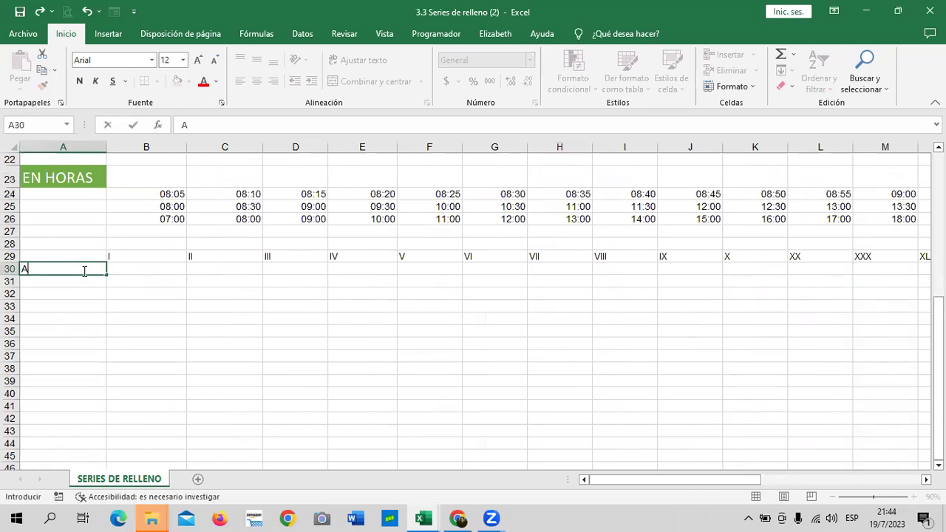
{"action": "key", "text": "Tab"}
{"action": "type", "text": "B"}
{"action": "left_click", "coordinate": [258, 379]}
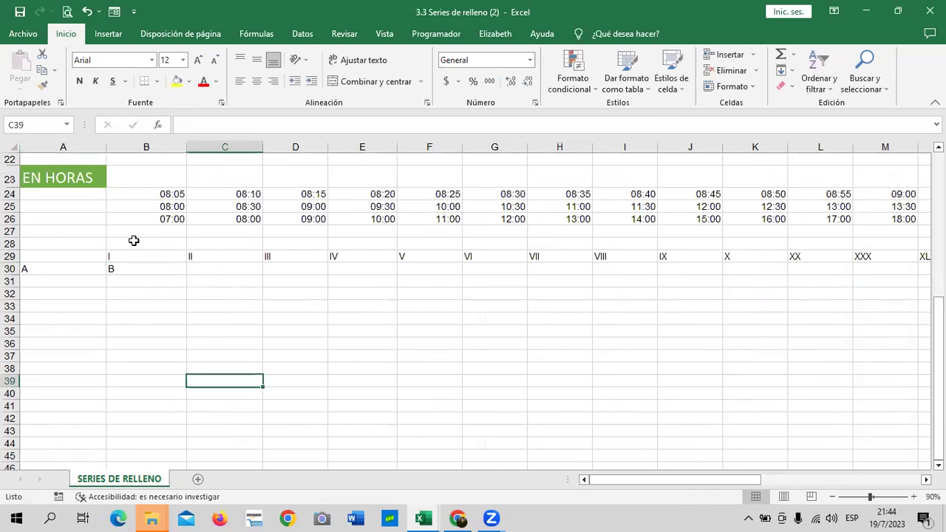
{"action": "mouse_move", "coordinate": [86, 269]}
{"action": "left_mouse_down"}
{"action": "mouse_move", "coordinate": [898, 293]}
{"action": "mouse_move", "coordinate": [862, 288]}
{"action": "left_mouse_up"}
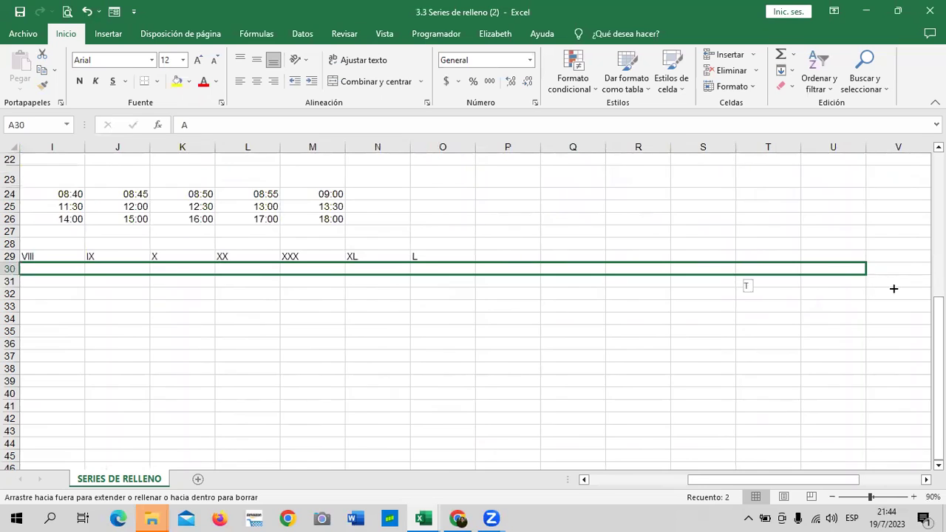
{"action": "mouse_move", "coordinate": [870, 289]}
{"action": "left_mouse_down"}
{"action": "mouse_move", "coordinate": [656, 279]}
{"action": "mouse_move", "coordinate": [786, 279]}
{"action": "left_mouse_up"}
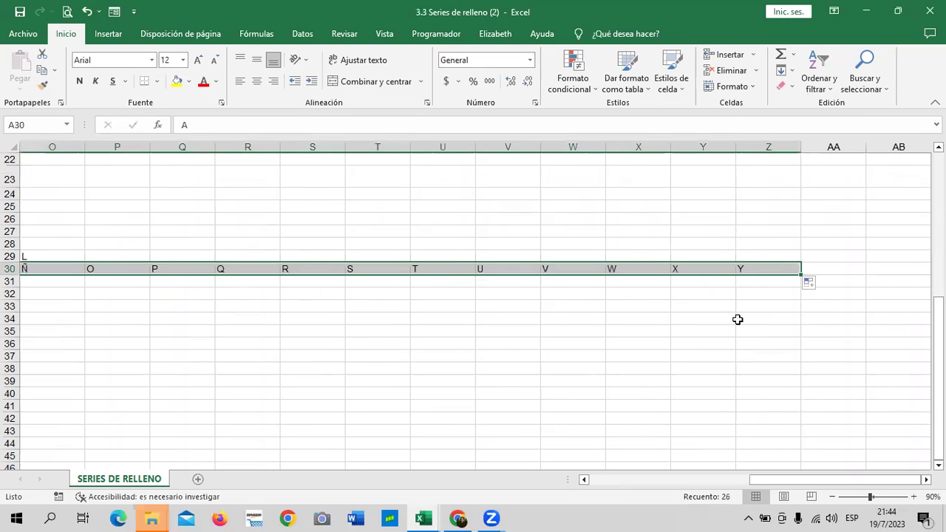
{"action": "left_click_drag", "start_coordinate": [799, 481], "coordinate": [628, 481]}
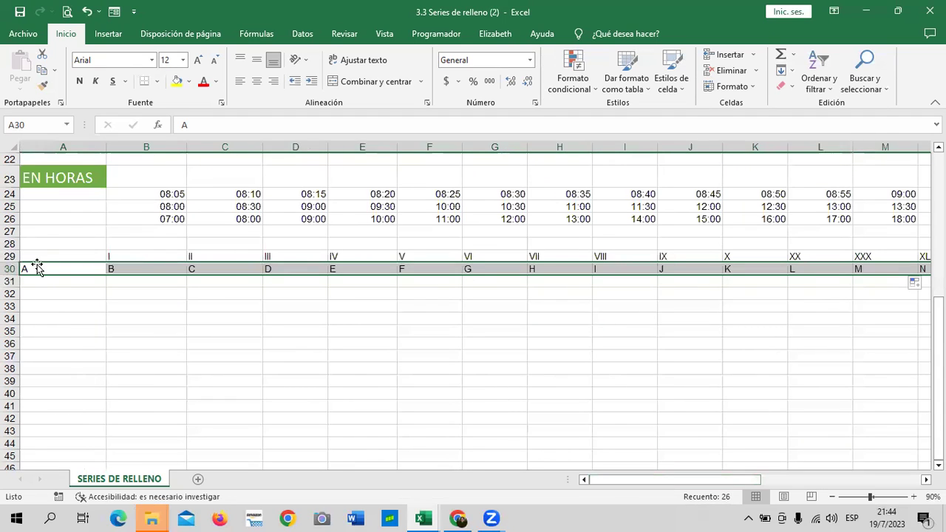
{"action": "left_click", "coordinate": [77, 342]}
- Fill the letter series down column A from A30 to Y in A55
{"action": "left_click", "coordinate": [74, 269]}
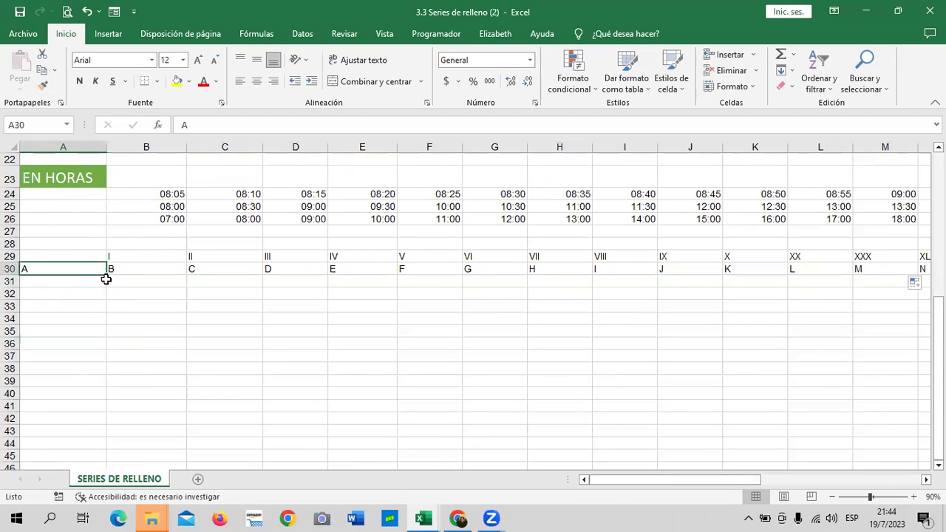
{"action": "left_click_drag", "start_coordinate": [106, 274], "coordinate": [107, 299]}
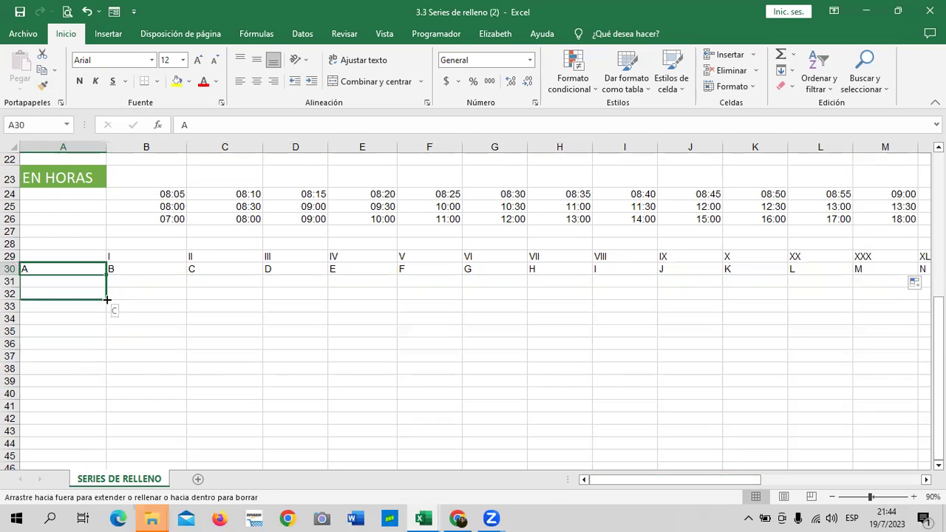
{"action": "left_click_drag", "start_coordinate": [107, 299], "coordinate": [109, 477]}
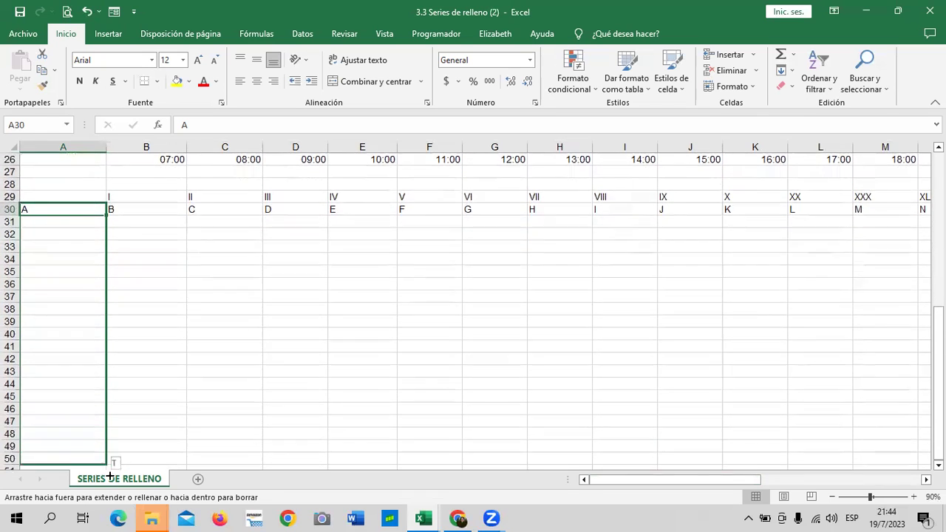
{"action": "left_click_drag", "start_coordinate": [109, 476], "coordinate": [107, 419]}
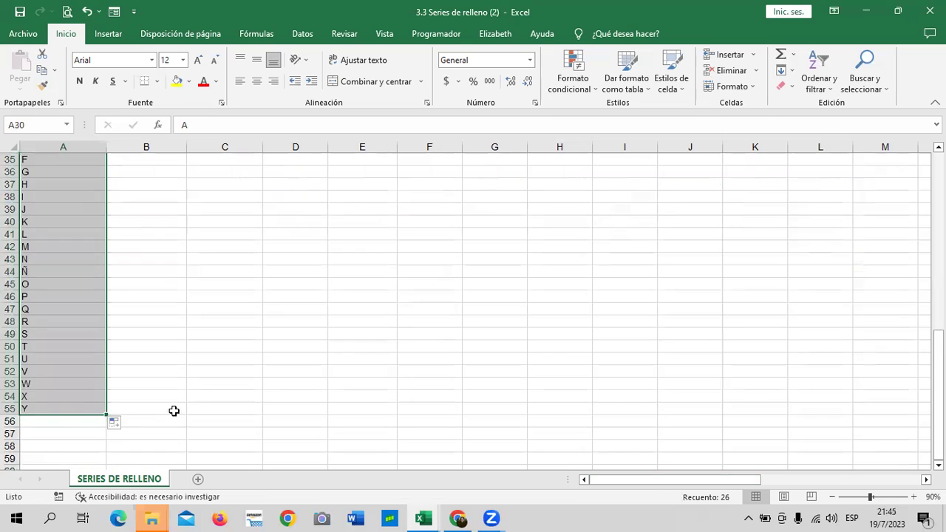
{"action": "left_click", "coordinate": [216, 404]}
{"action": "scroll", "coordinate": [216, 404], "scroll_direction": "up", "scroll_amount": 4}
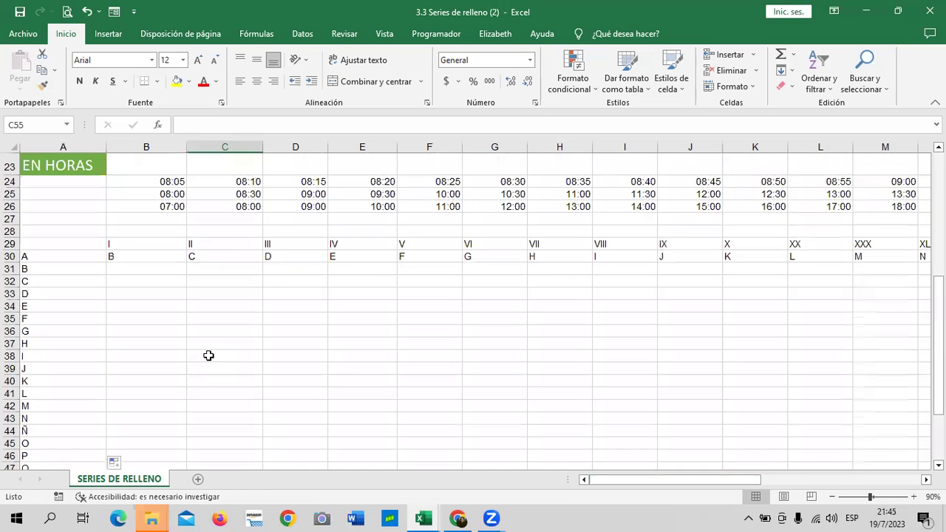
{"action": "left_click", "coordinate": [137, 271]}
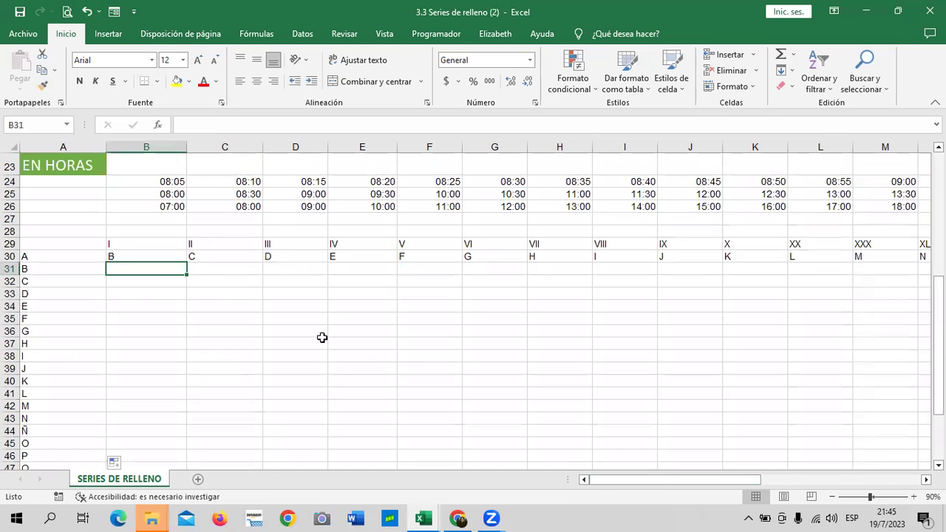
{"action": "scroll", "coordinate": [245, 354], "scroll_direction": "down", "scroll_amount": 3}
{"action": "scroll", "coordinate": [245, 354], "scroll_direction": "down", "scroll_amount": 3}
{"action": "scroll", "coordinate": [245, 354], "scroll_direction": "up", "scroll_amount": 1}
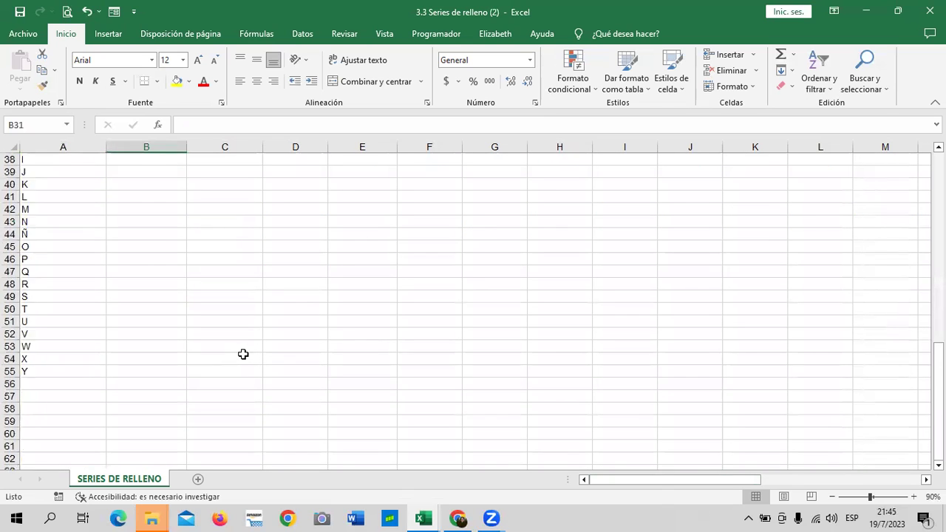
{"action": "scroll", "coordinate": [245, 354], "scroll_direction": "up", "scroll_amount": 6}
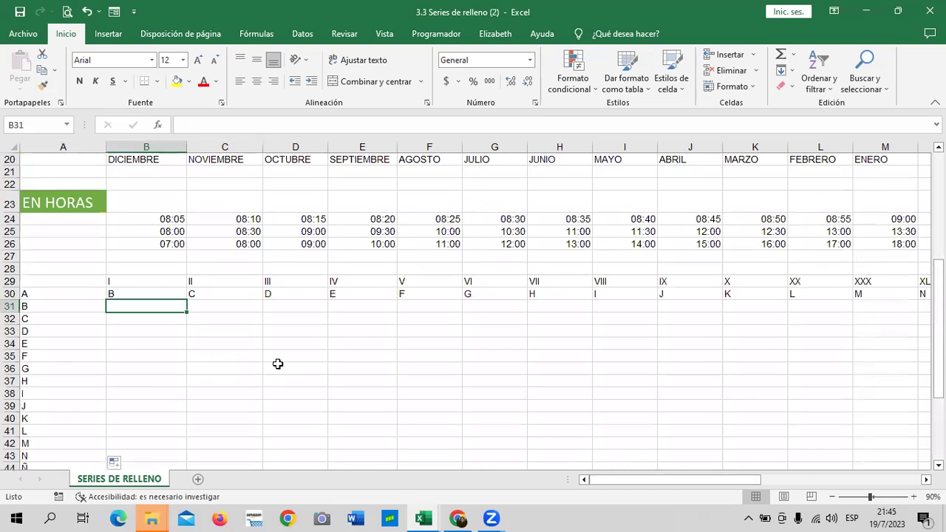
- Enter Y in B31 and X in C31 to start the reversed series
{"action": "type", "text": "Y"}
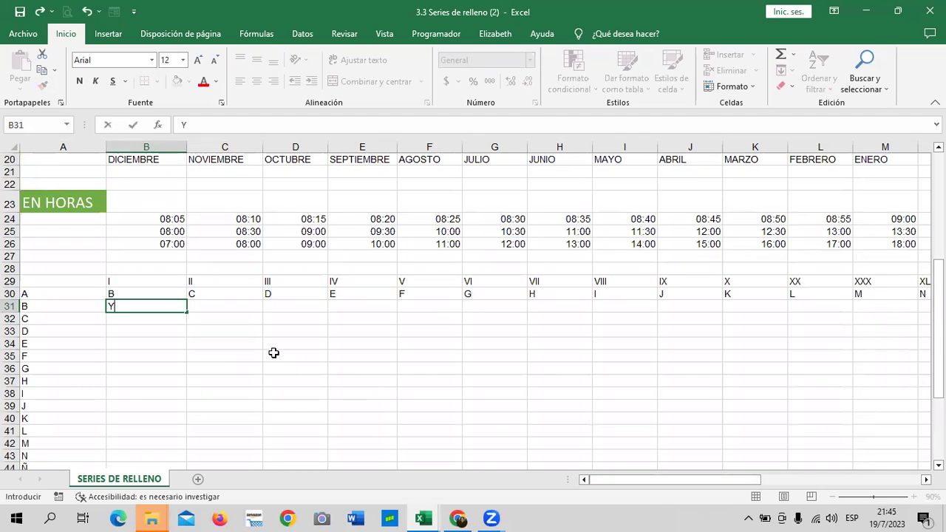
{"action": "key", "text": "Tab"}
{"action": "scroll", "coordinate": [272, 353], "scroll_direction": "down", "scroll_amount": 3}
{"action": "scroll", "coordinate": [269, 352], "scroll_direction": "down", "scroll_amount": 1}
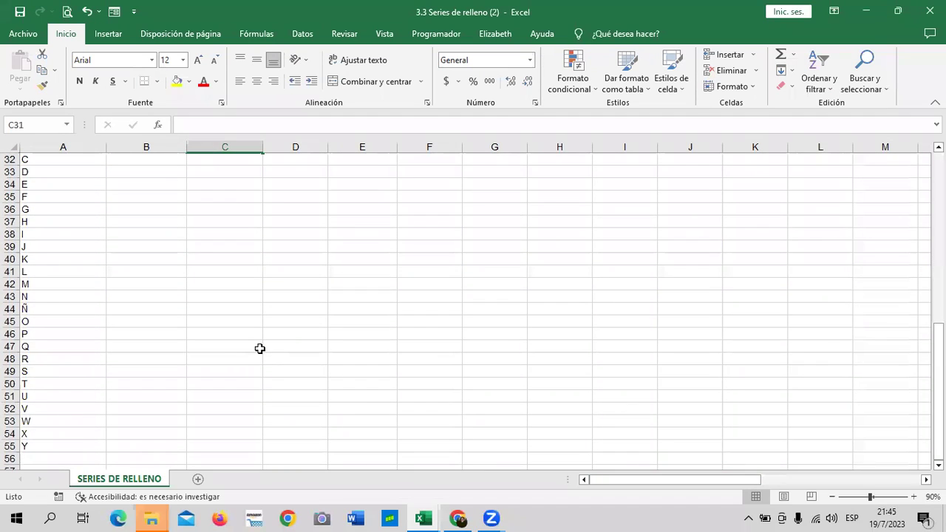
{"action": "scroll", "coordinate": [259, 348], "scroll_direction": "up", "scroll_amount": 3}
{"action": "type", "text": "X"}
- Fill the Y, X pair across row 31 so the letters run backwards to A
{"action": "left_click", "coordinate": [292, 331]}
{"action": "left_click_drag", "start_coordinate": [161, 270], "coordinate": [206, 272]}
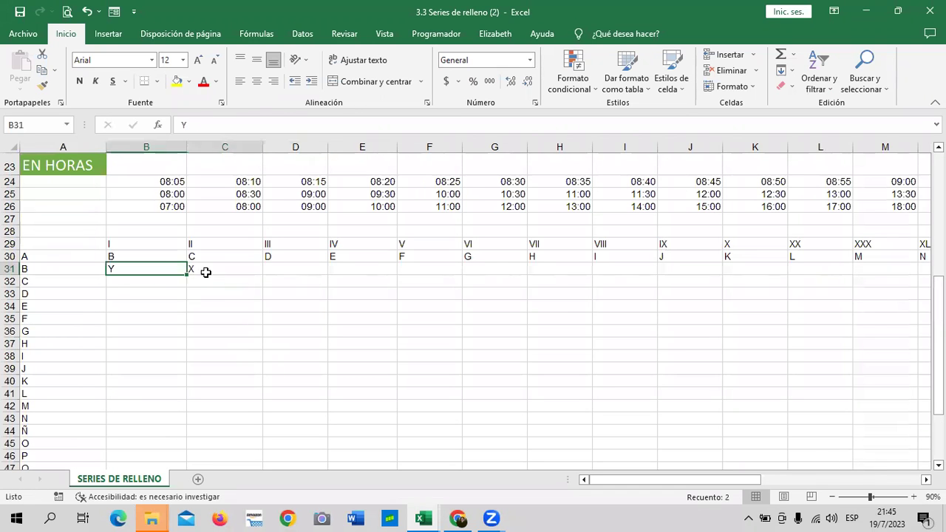
{"action": "mouse_move", "coordinate": [262, 275]}
{"action": "left_mouse_down"}
{"action": "mouse_move", "coordinate": [466, 263]}
{"action": "mouse_move", "coordinate": [922, 274]}
{"action": "mouse_move", "coordinate": [864, 276]}
{"action": "mouse_move", "coordinate": [897, 275]}
{"action": "left_mouse_up"}
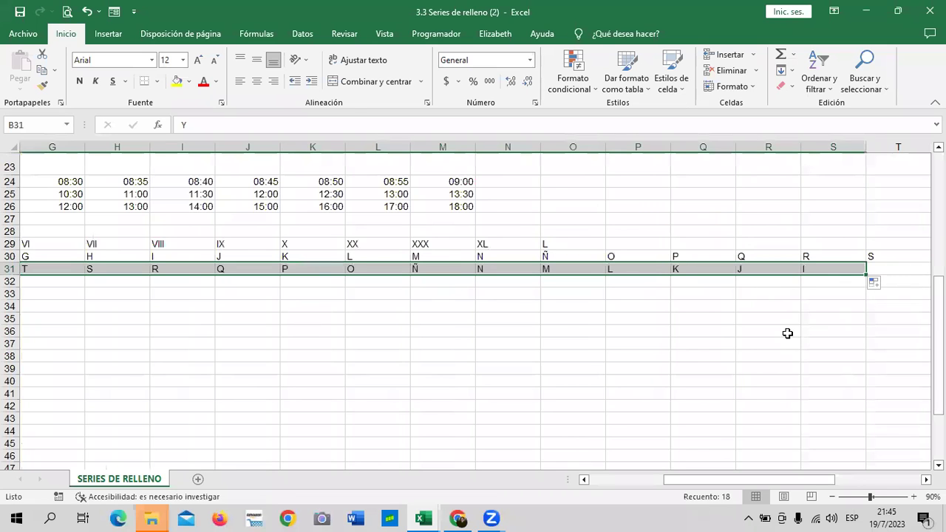
{"action": "mouse_move", "coordinate": [674, 479]}
{"action": "left_mouse_down"}
{"action": "mouse_move", "coordinate": [576, 507]}
{"action": "mouse_move", "coordinate": [767, 479]}
{"action": "left_mouse_up"}
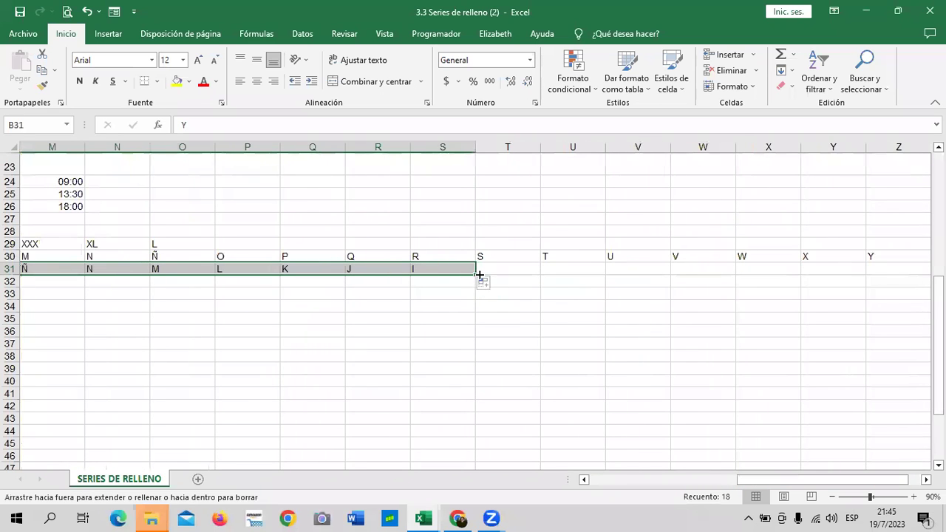
{"action": "mouse_move", "coordinate": [479, 275]}
{"action": "left_mouse_down"}
{"action": "mouse_move", "coordinate": [912, 274]}
{"action": "mouse_move", "coordinate": [817, 277]}
{"action": "left_mouse_up"}
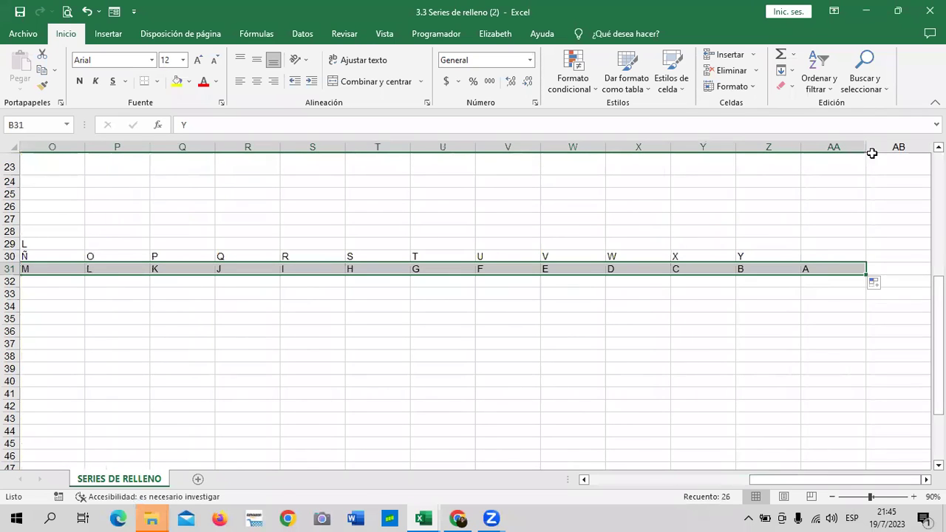
{"action": "left_click_drag", "start_coordinate": [775, 479], "coordinate": [591, 507]}
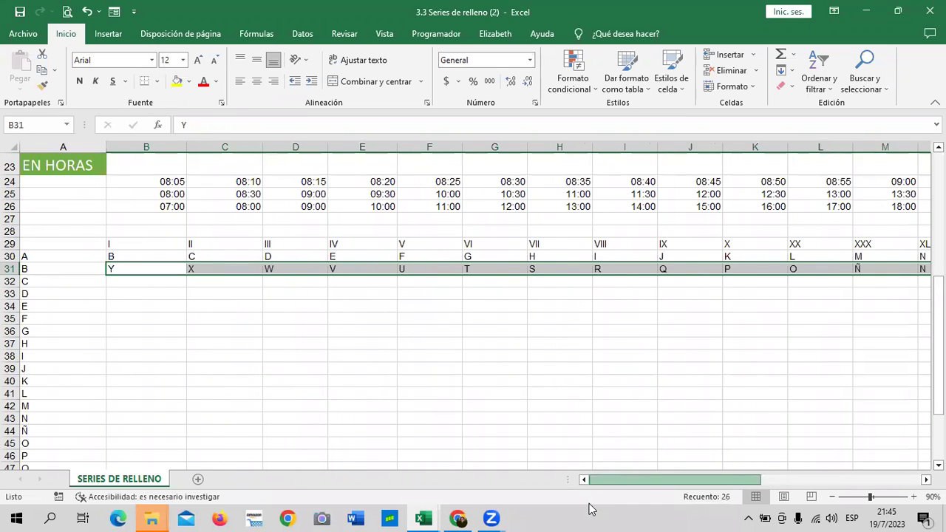
{"action": "mouse_move", "coordinate": [589, 508]}
{"action": "left_mouse_down"}
{"action": "mouse_move", "coordinate": [808, 485]}
{"action": "mouse_move", "coordinate": [521, 495]}
{"action": "left_mouse_up"}
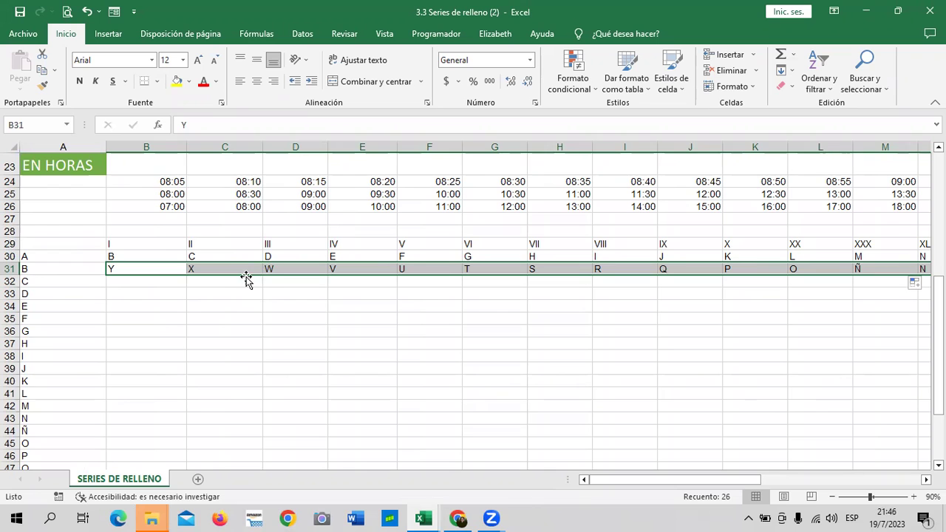
- Check the values in C29, C30 and C31 and deselect the filled row
{"action": "left_click", "coordinate": [247, 244]}
{"action": "left_click", "coordinate": [214, 259]}
{"action": "left_click", "coordinate": [200, 269]}
{"action": "scroll", "coordinate": [189, 317], "scroll_direction": "down", "scroll_amount": 1}
{"action": "left_click", "coordinate": [521, 296]}
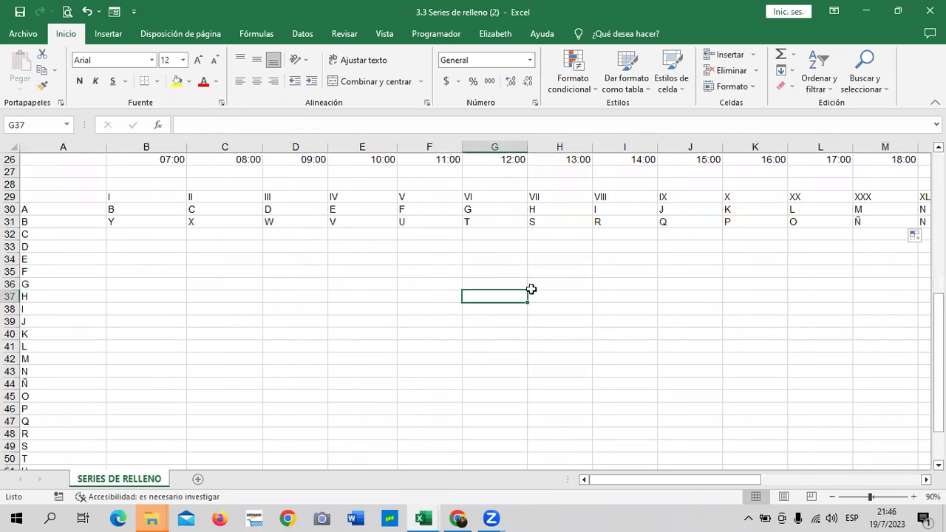
{"action": "left_click", "coordinate": [163, 258]}
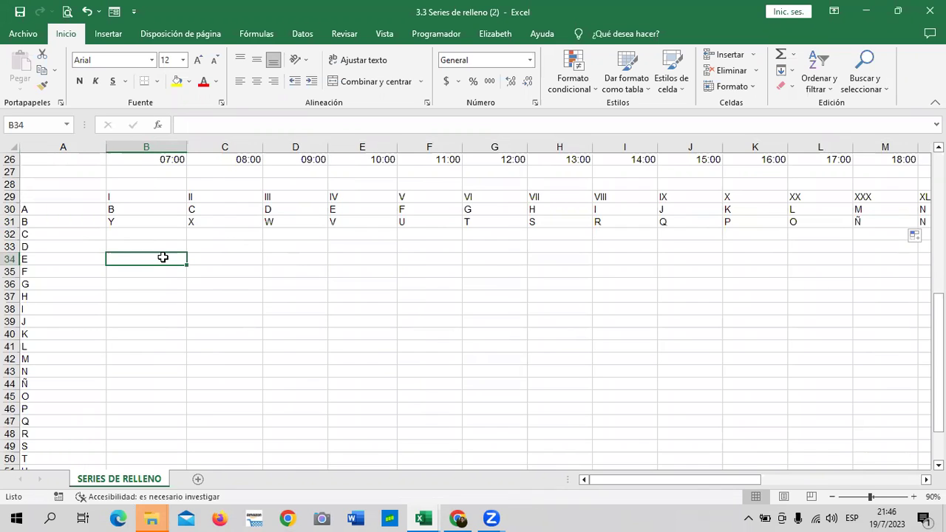
{"action": "left_click", "coordinate": [288, 344]}
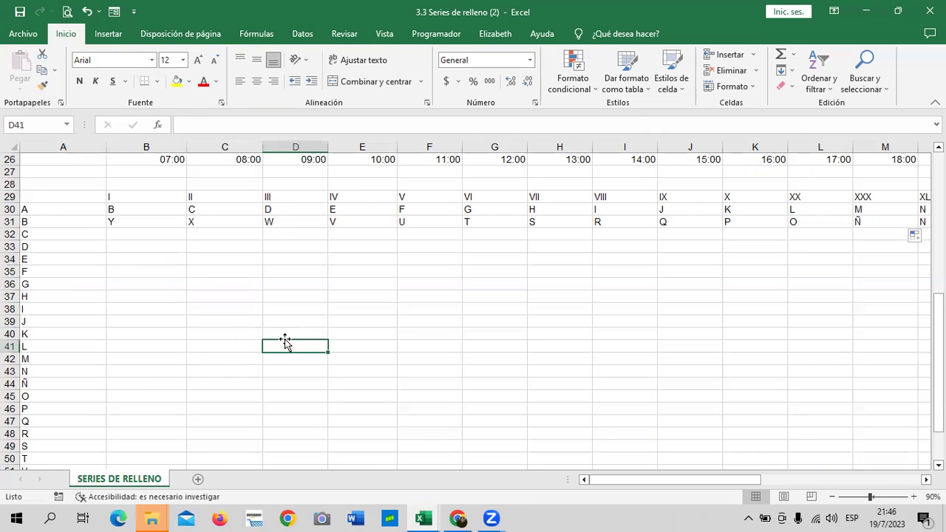
{"action": "left_click", "coordinate": [135, 264]}
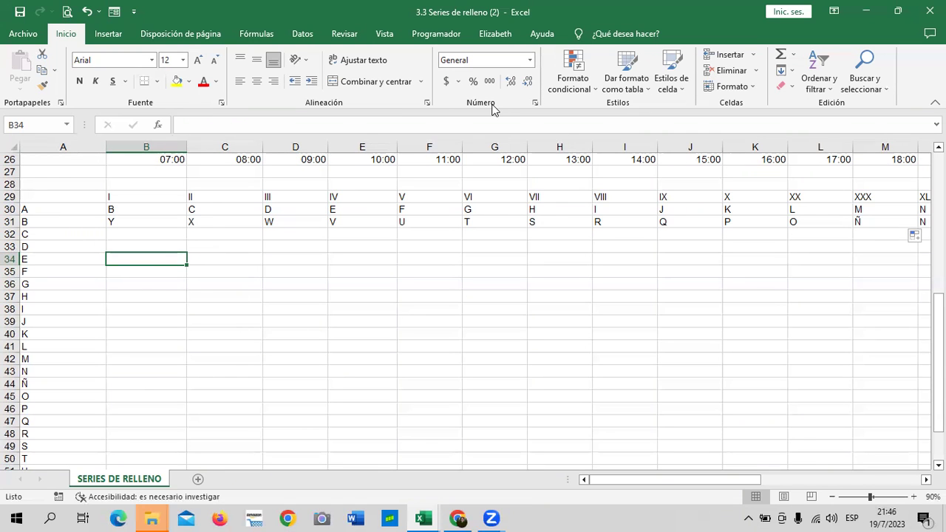
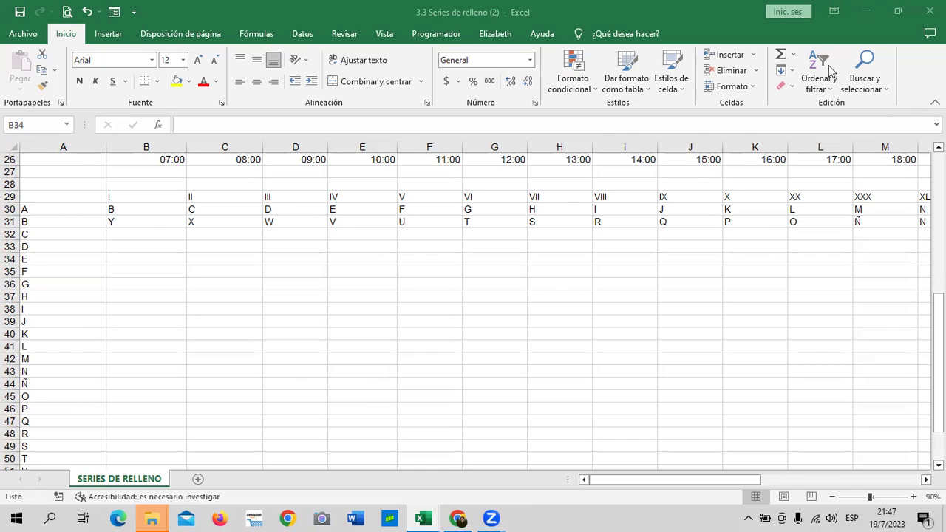
- Select the 100-to-10 values in B7:K7 and clear them from row 7
{"action": "scroll", "coordinate": [521, 291], "scroll_direction": "up", "scroll_amount": 4}
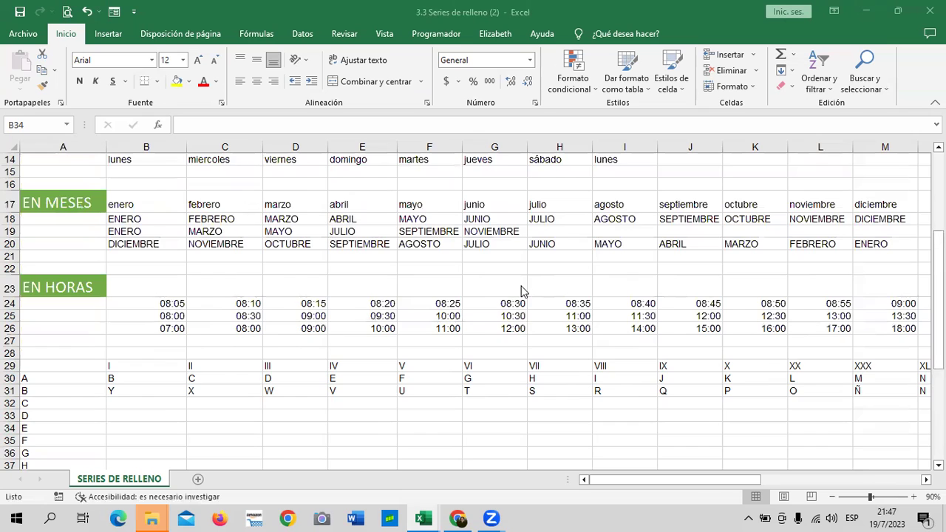
{"action": "scroll", "coordinate": [519, 291], "scroll_direction": "up", "scroll_amount": 2}
{"action": "scroll", "coordinate": [520, 292], "scroll_direction": "up", "scroll_amount": 2}
{"action": "scroll", "coordinate": [521, 292], "scroll_direction": "up", "scroll_amount": 1}
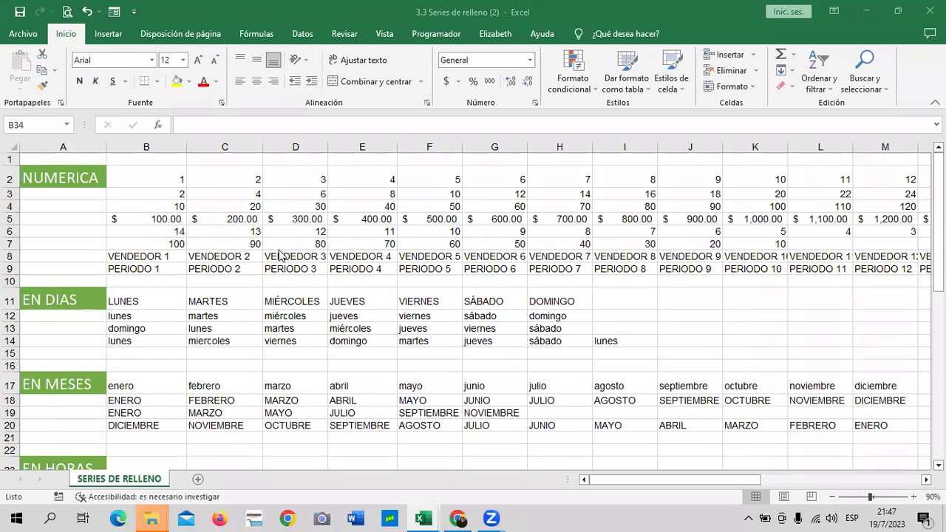
{"action": "left_click", "coordinate": [161, 244]}
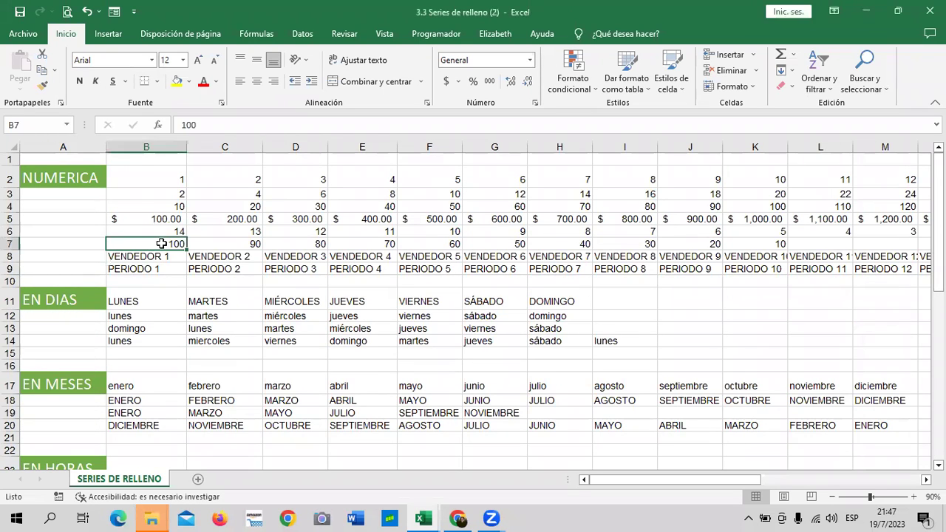
{"action": "left_click", "coordinate": [235, 243]}
{"action": "left_click_drag", "start_coordinate": [165, 244], "coordinate": [792, 243]}
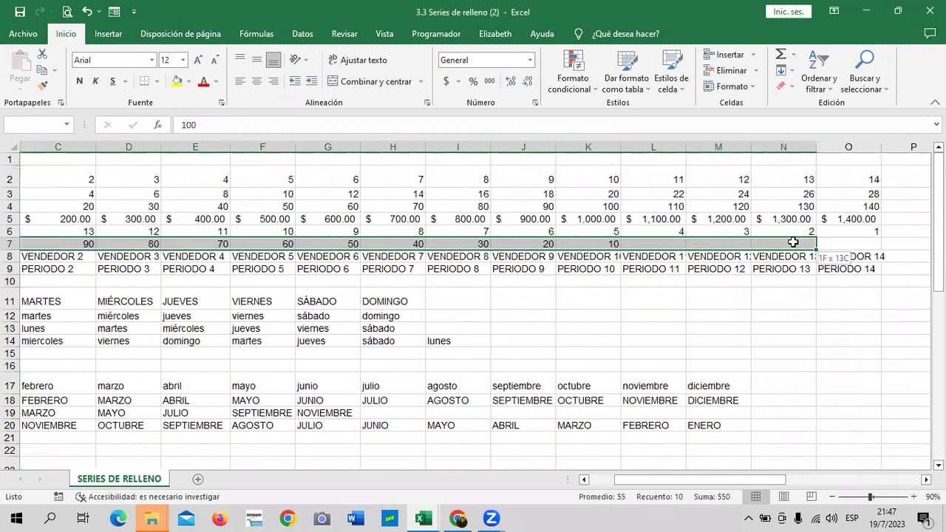
{"action": "left_click_drag", "start_coordinate": [792, 242], "coordinate": [598, 242]}
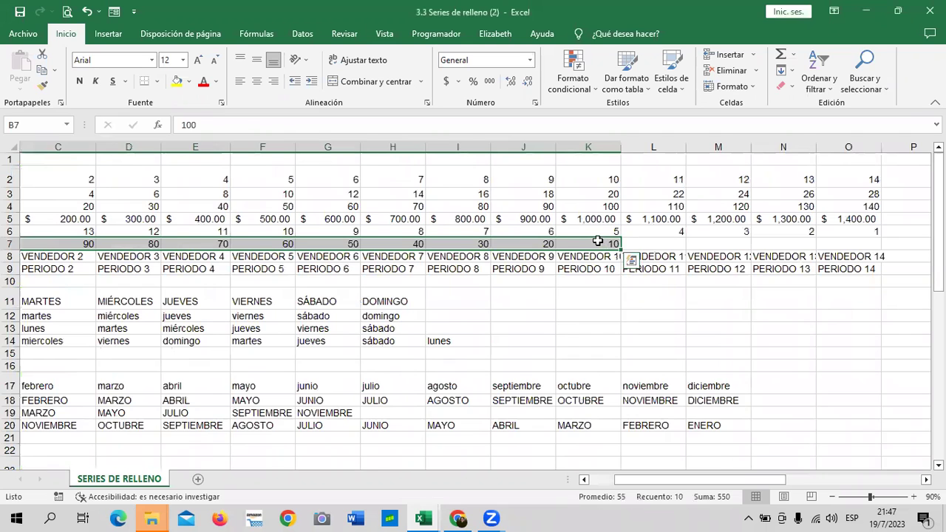
{"action": "key", "text": "ctrl+z"}
{"action": "key", "text": "ctrl+z"}
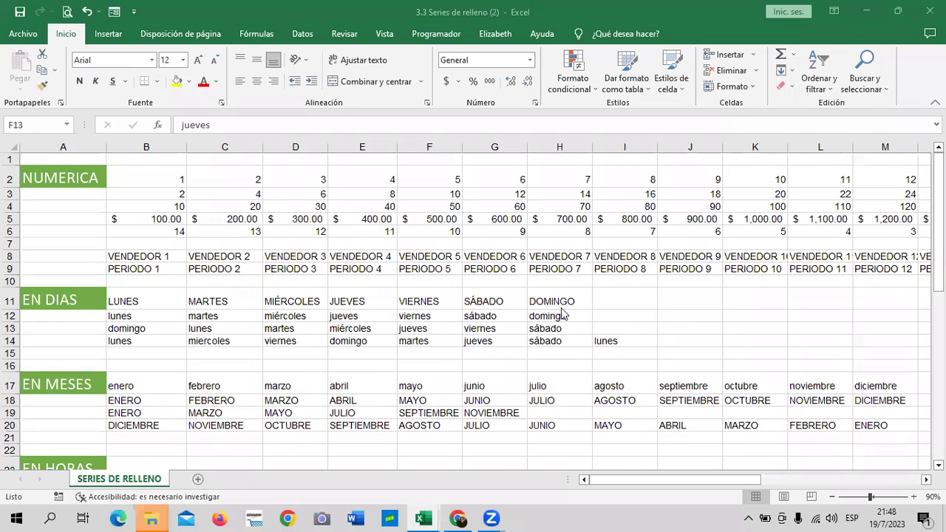
{"action": "left_click", "coordinate": [167, 242]}
- Enter 10 in B7 and 9 in C7, then fill the countdown across to K7
{"action": "left_click", "coordinate": [170, 244]}
{"action": "type", "text": "10"}
{"action": "key", "text": "Tab"}
{"action": "type", "text": "9"}
{"action": "left_click_drag", "start_coordinate": [169, 244], "coordinate": [771, 239]}
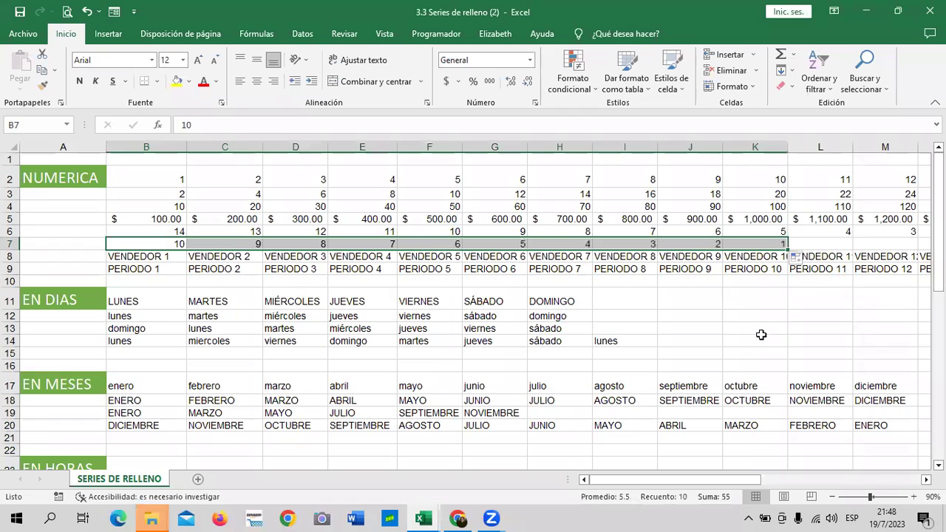
{"action": "left_click_drag", "start_coordinate": [760, 334], "coordinate": [752, 328]}
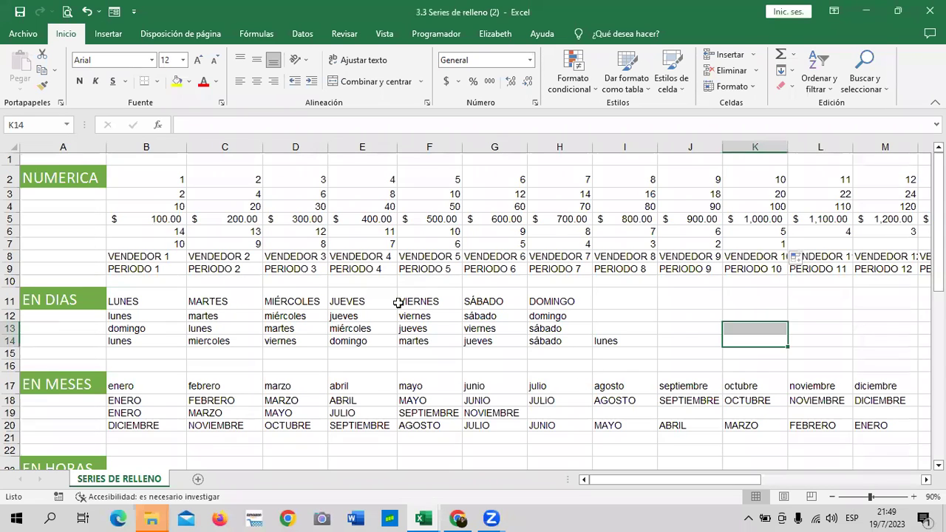
{"action": "left_click", "coordinate": [154, 316]}
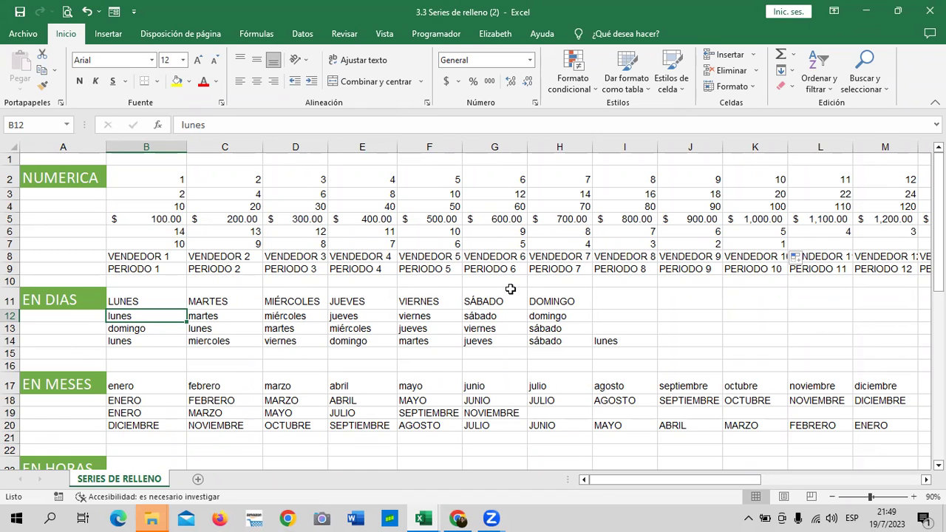
{"action": "scroll", "coordinate": [525, 269], "scroll_direction": "down", "scroll_amount": 4}
{"action": "scroll", "coordinate": [524, 269], "scroll_direction": "up", "scroll_amount": 4}
{"action": "scroll", "coordinate": [394, 338], "scroll_direction": "down", "scroll_amount": 3}
{"action": "scroll", "coordinate": [395, 338], "scroll_direction": "down", "scroll_amount": 3}
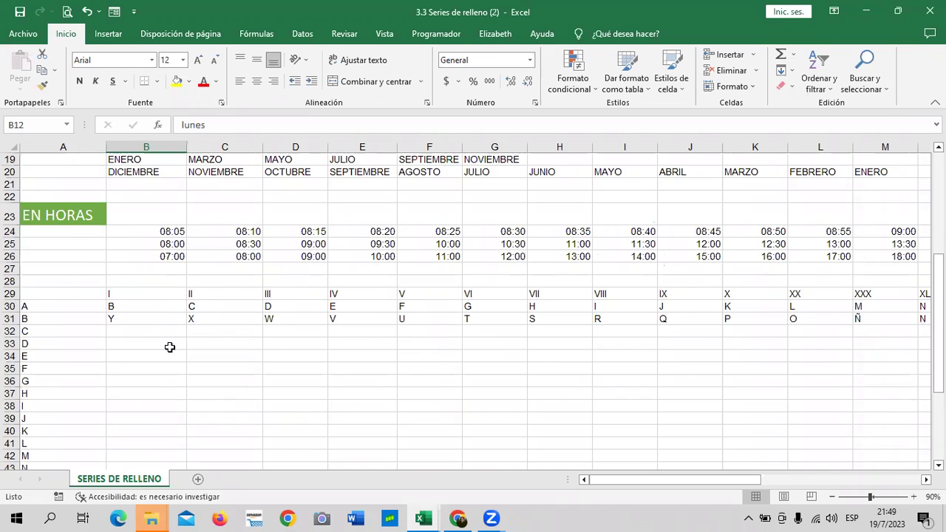
{"action": "left_click", "coordinate": [172, 233]}
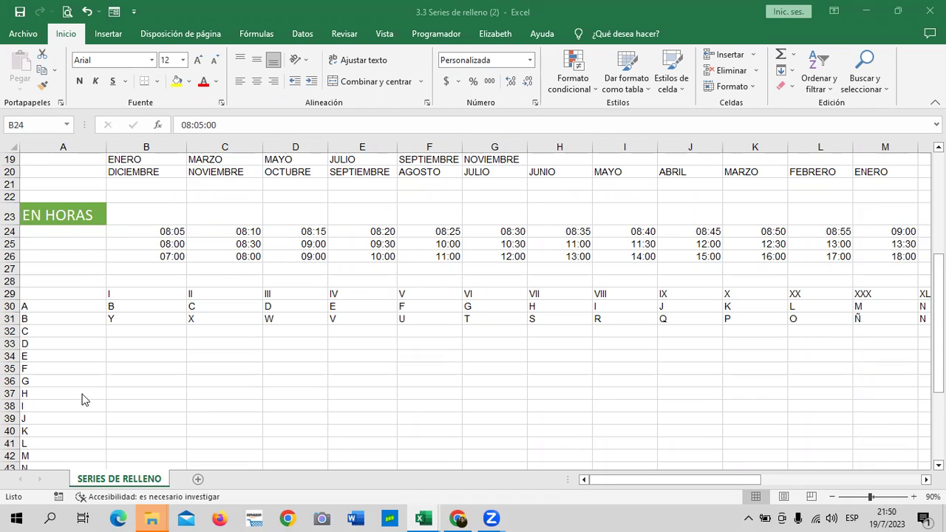
- Select the A-to-Y letter list in A30:A55 and delete it
{"action": "scroll", "coordinate": [92, 388], "scroll_direction": "down", "scroll_amount": 2}
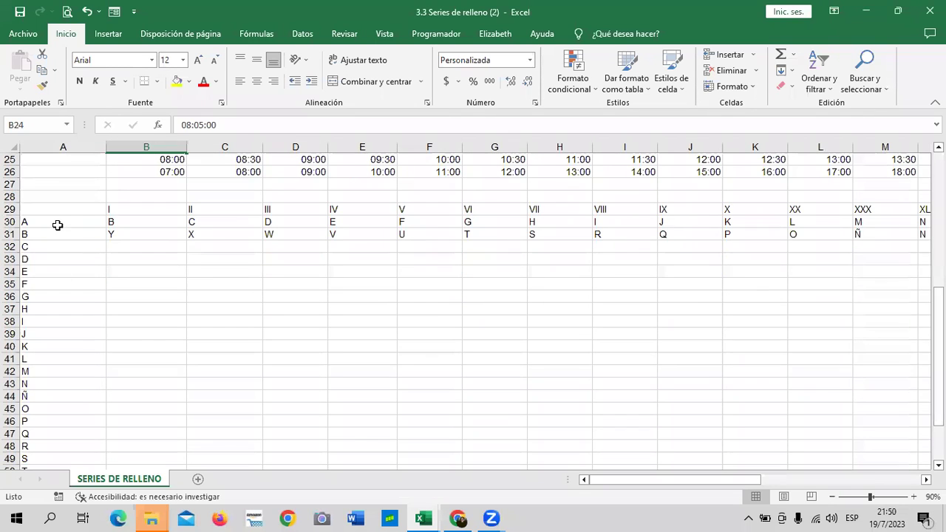
{"action": "left_click_drag", "start_coordinate": [57, 224], "coordinate": [69, 450]}
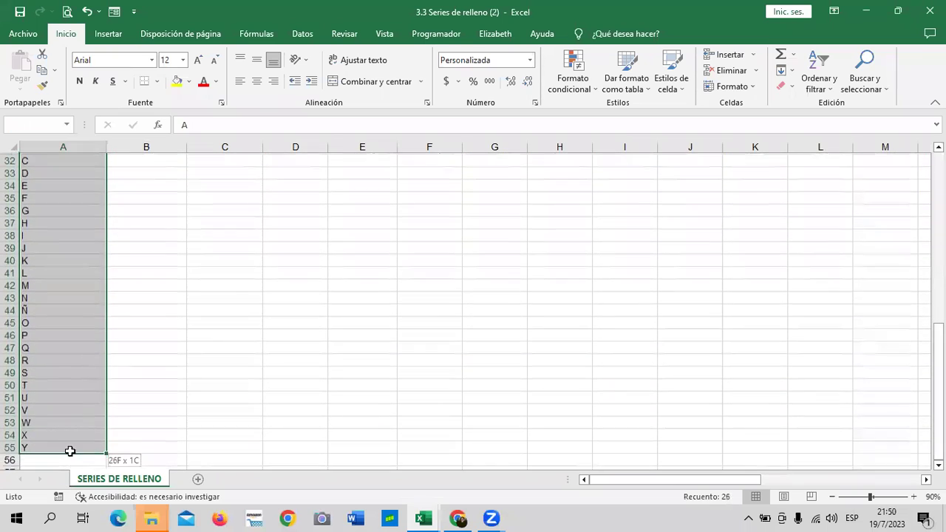
{"action": "left_click_drag", "start_coordinate": [70, 451], "coordinate": [68, 448]}
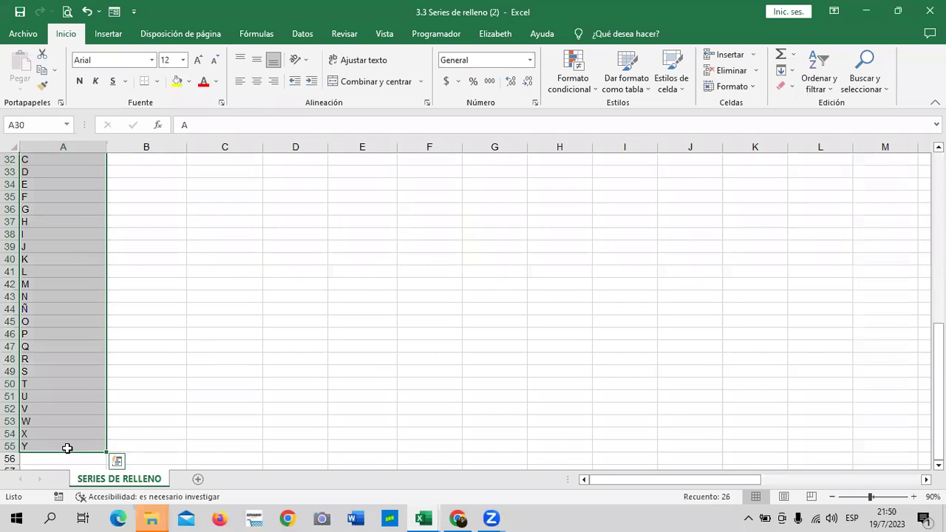
{"action": "scroll", "coordinate": [67, 448], "scroll_direction": "up", "scroll_amount": 4}
{"action": "left_click_drag", "start_coordinate": [267, 392], "coordinate": [270, 382]}
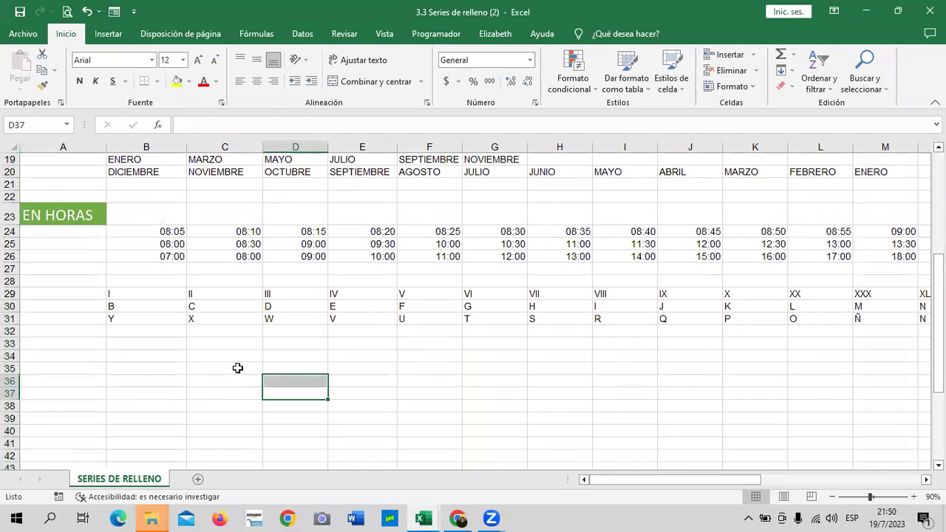
{"action": "scroll", "coordinate": [237, 368], "scroll_direction": "down", "scroll_amount": 1}
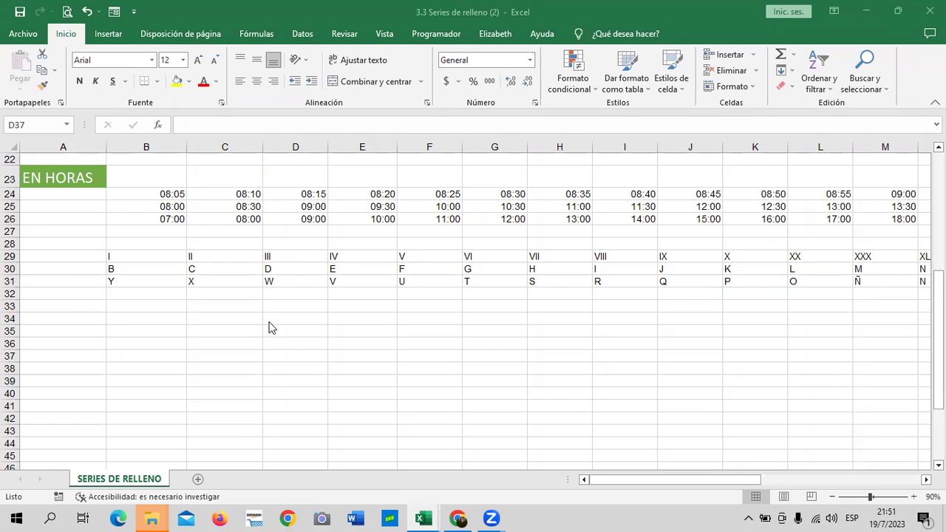
- Type the headers CODIGO, NOMBRES, CARGO and DEPARTAMENTO into B35:E35
{"action": "left_click", "coordinate": [157, 312]}
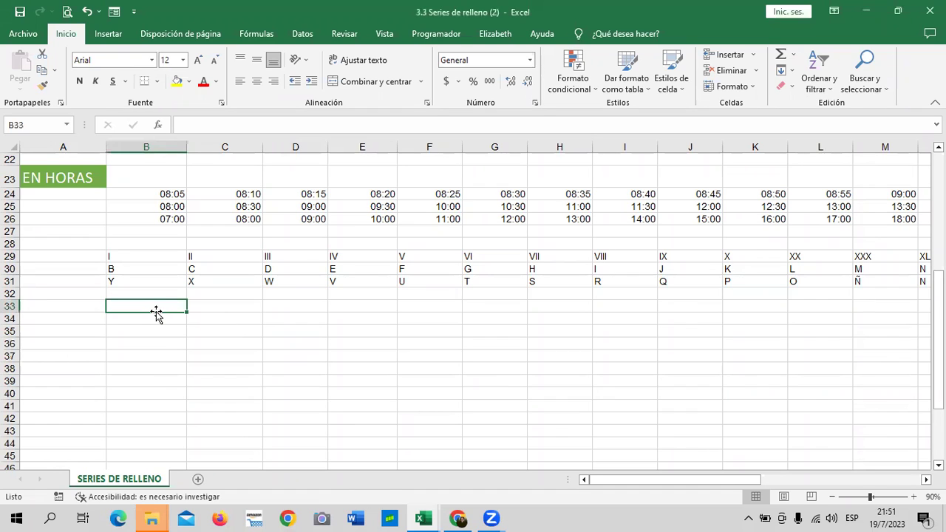
{"action": "left_click", "coordinate": [183, 345]}
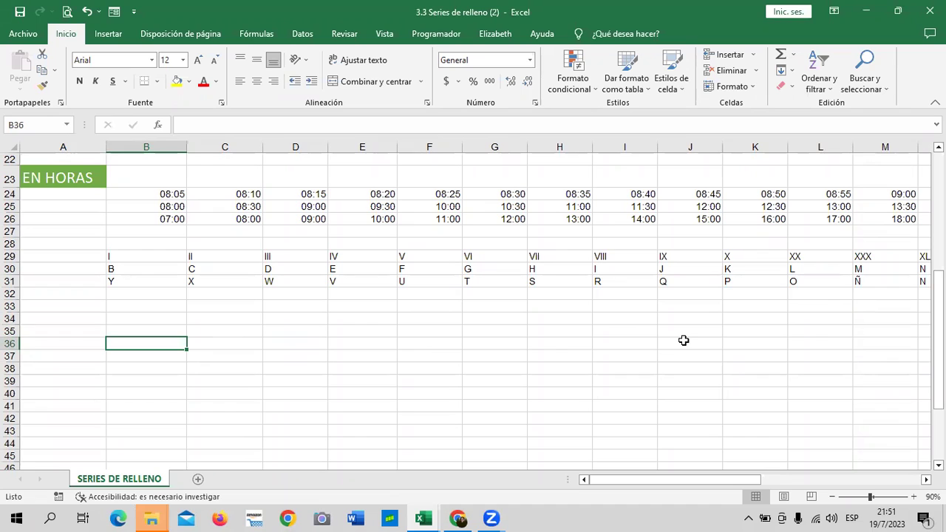
{"action": "left_click", "coordinate": [379, 431]}
{"action": "left_click", "coordinate": [142, 333]}
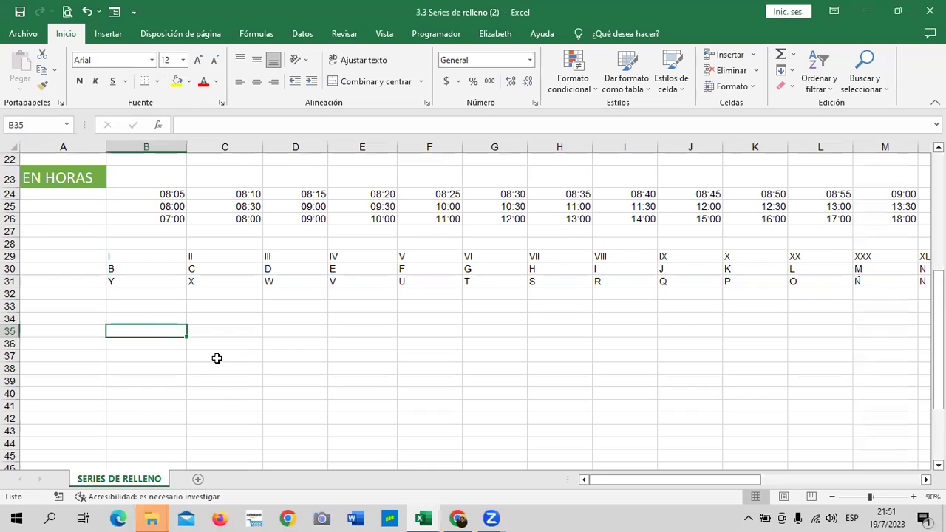
{"action": "type", "text": "CODIGO"}
{"action": "key", "text": "Tab"}
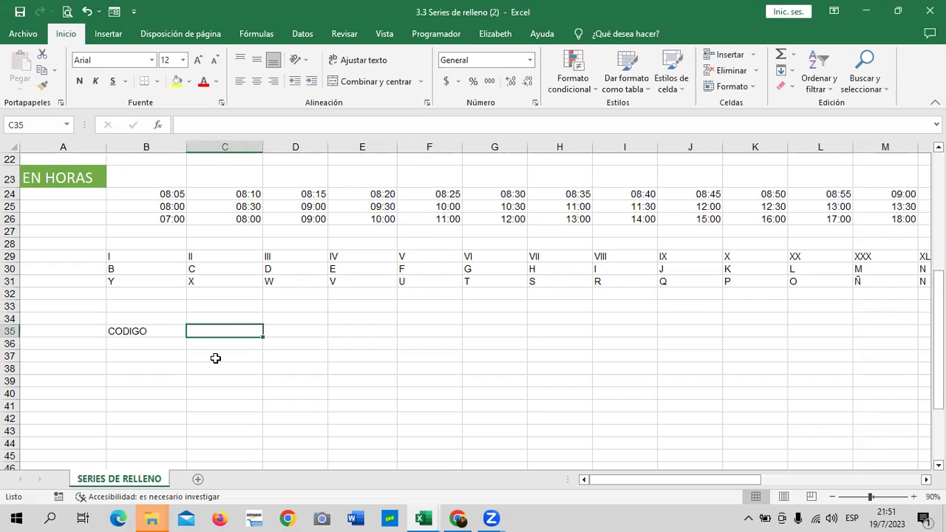
{"action": "type", "text": "NOMBRES"}
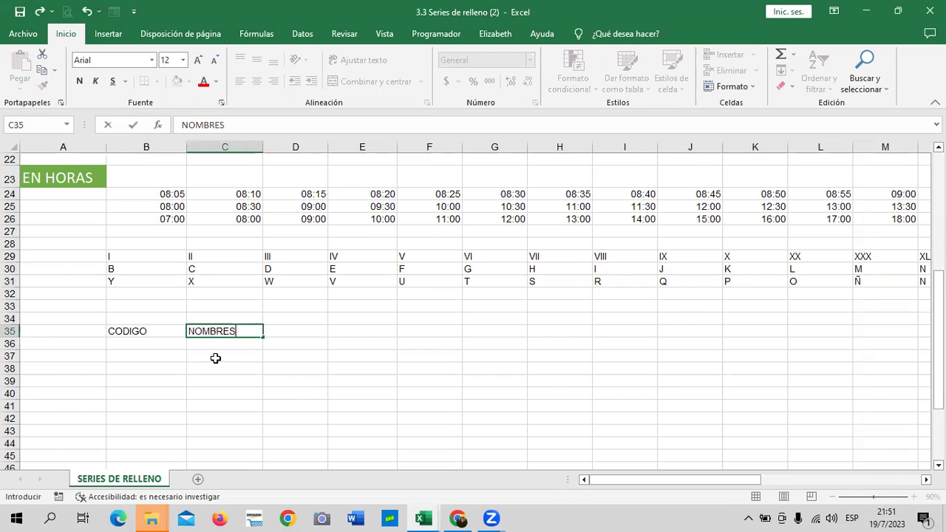
{"action": "key", "text": "Tab"}
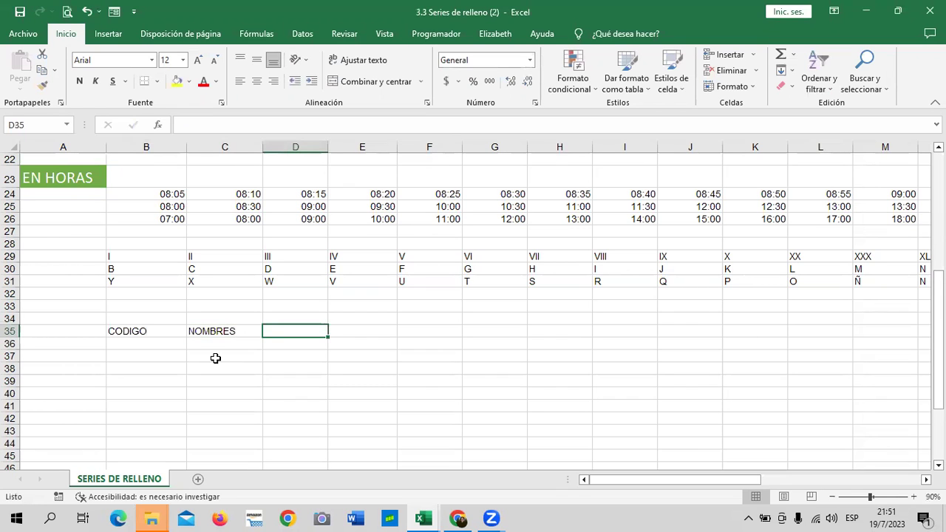
{"action": "type", "text": "CARGO"}
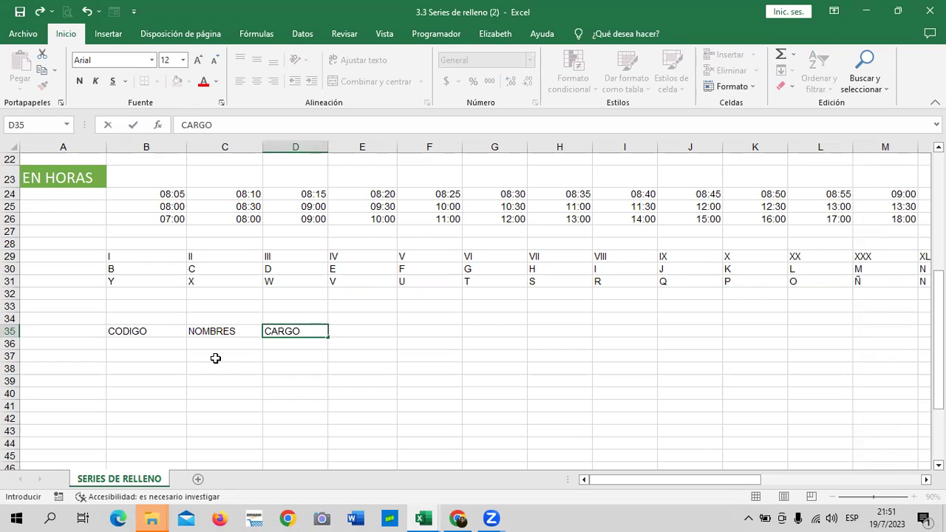
{"action": "key", "text": "Tab"}
{"action": "type", "text": "DEPARTAMENTO"}
{"action": "key", "text": "Tab"}
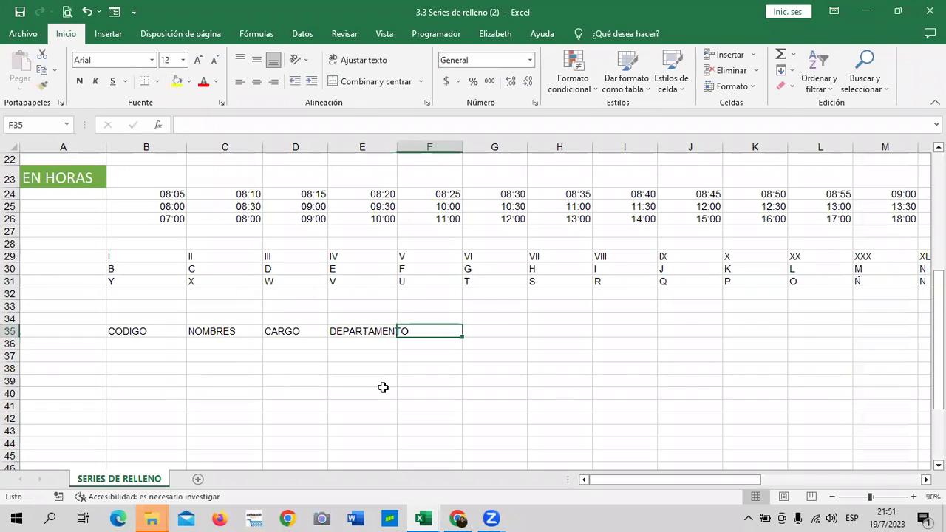
- Add DIAS TRABAJADOS in F35 and widen columns E and F to fit
{"action": "left_click_drag", "start_coordinate": [398, 145], "coordinate": [422, 143]}
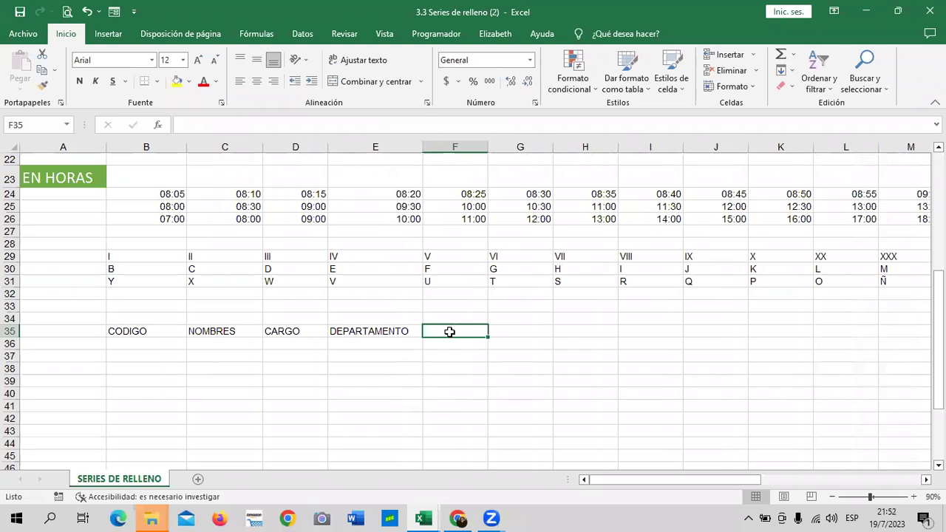
{"action": "type", "text": "T"}
{"action": "key", "text": "BackSpace"}
{"action": "type", "text": "DIAS TRABA"}
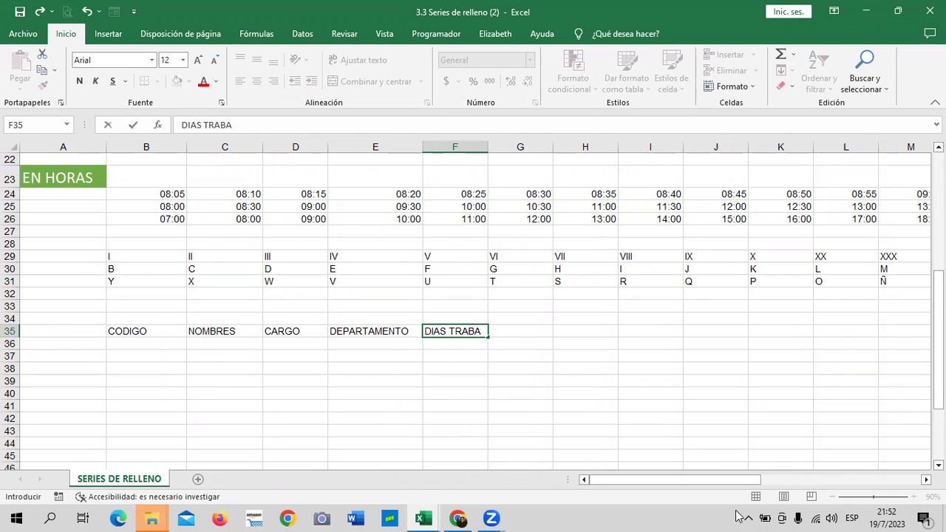
{"action": "type", "text": "JADOS"}
{"action": "key", "text": "Tab"}
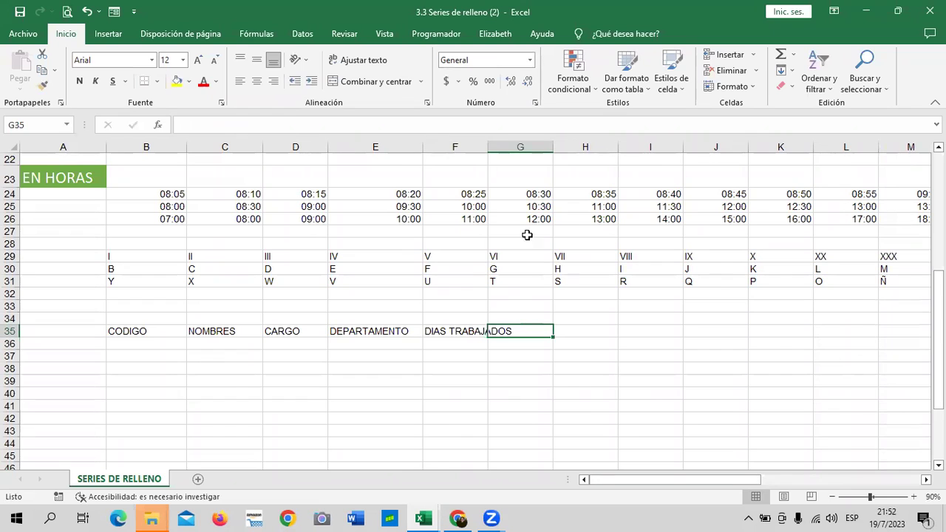
{"action": "left_click_drag", "start_coordinate": [490, 149], "coordinate": [540, 143]}
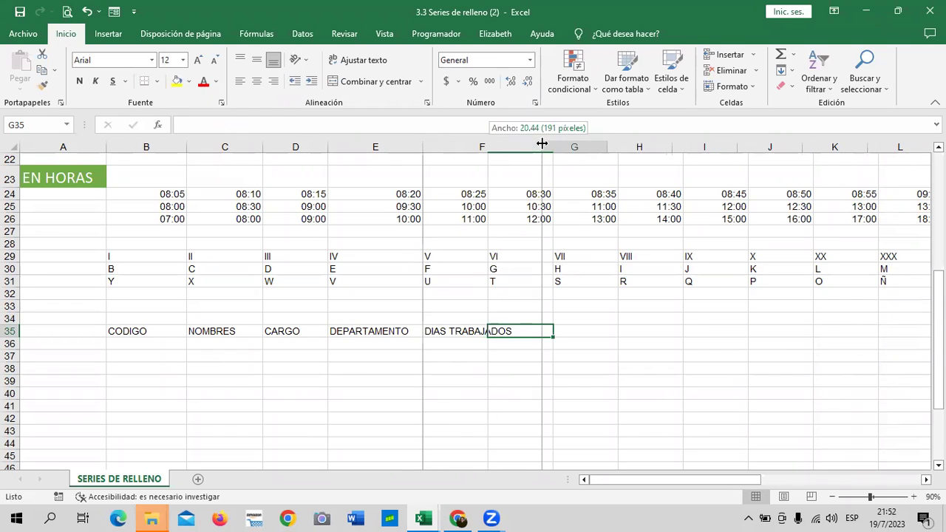
{"action": "left_click_drag", "start_coordinate": [541, 143], "coordinate": [515, 143]}
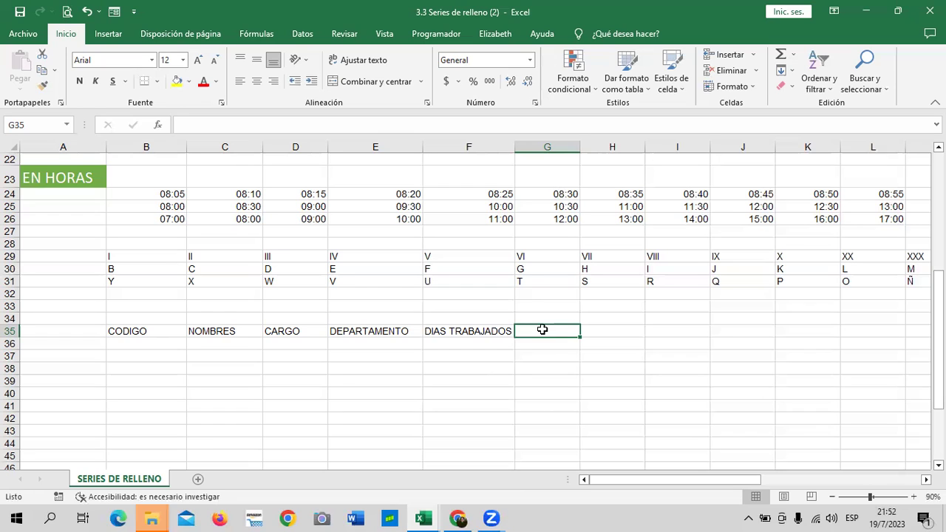
{"action": "left_click_drag", "start_coordinate": [146, 331], "coordinate": [846, 333]}
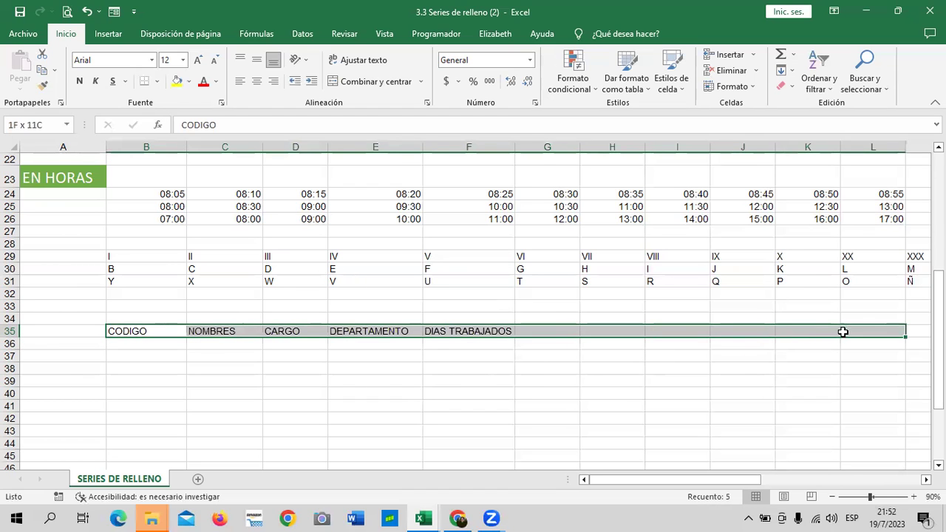
- Centre the B35:F35 headers and enter SUELDO BASE in G35
{"action": "left_click", "coordinate": [257, 82]}
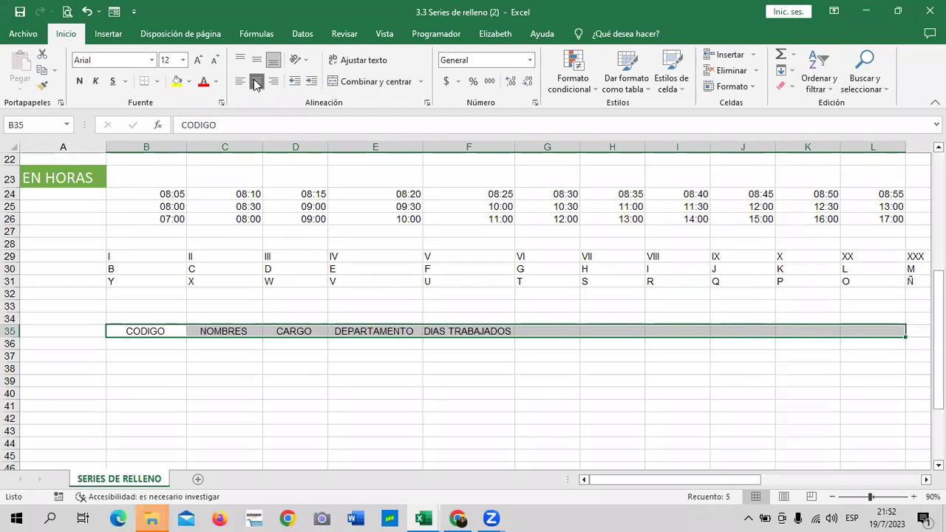
{"action": "left_click", "coordinate": [519, 378]}
{"action": "left_click", "coordinate": [484, 333]}
{"action": "left_click", "coordinate": [546, 329]}
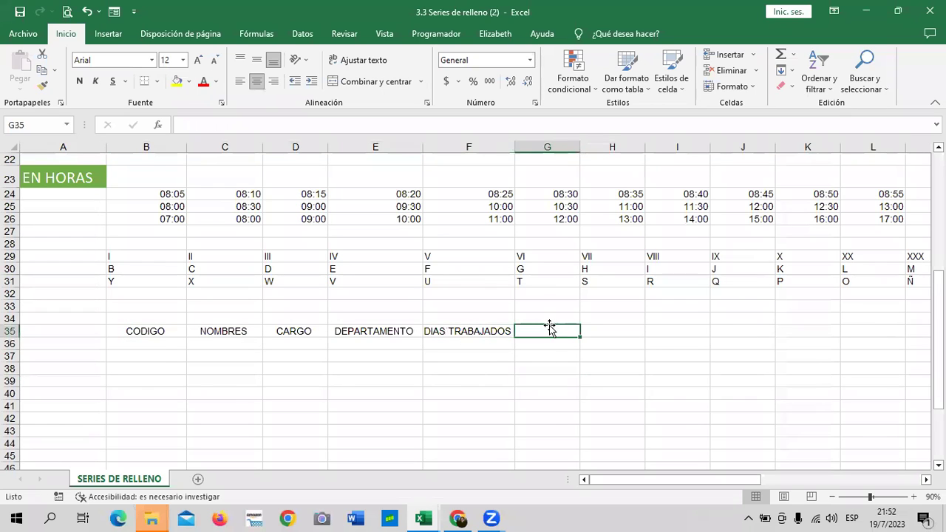
{"action": "type", "text": "SUEL DO"}
{"action": "key", "text": "BackSpace"}
{"action": "key", "text": "BackSpace"}
{"action": "key", "text": "BackSpace"}
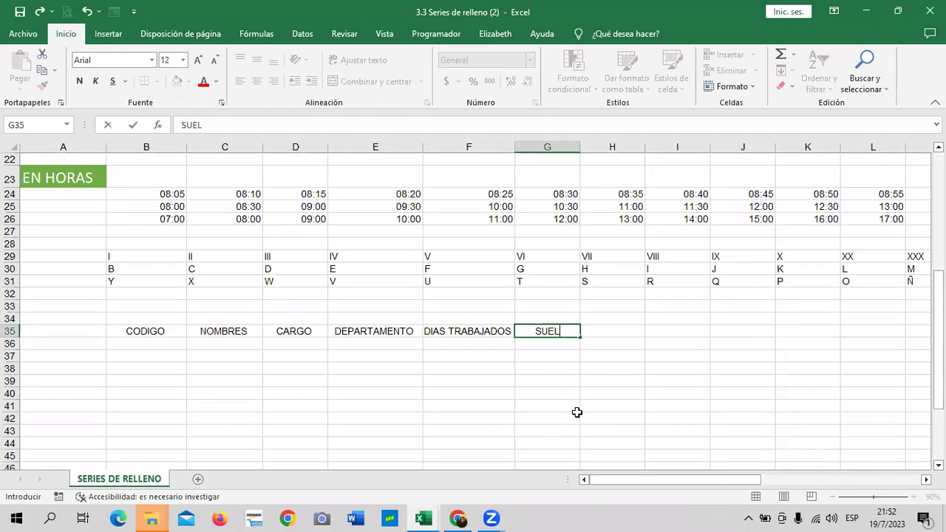
{"action": "type", "text": "DO BAS"}
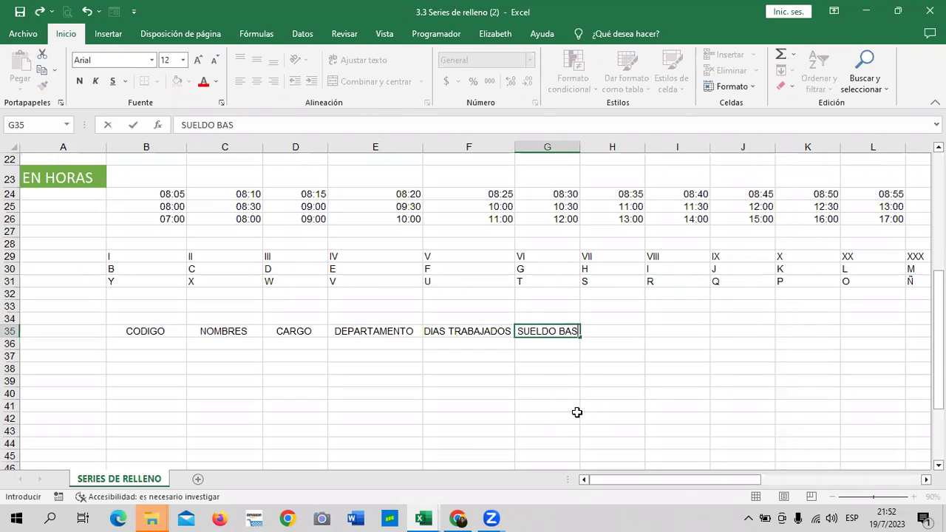
{"action": "type", "text": "E"}
{"action": "key", "text": "Return"}
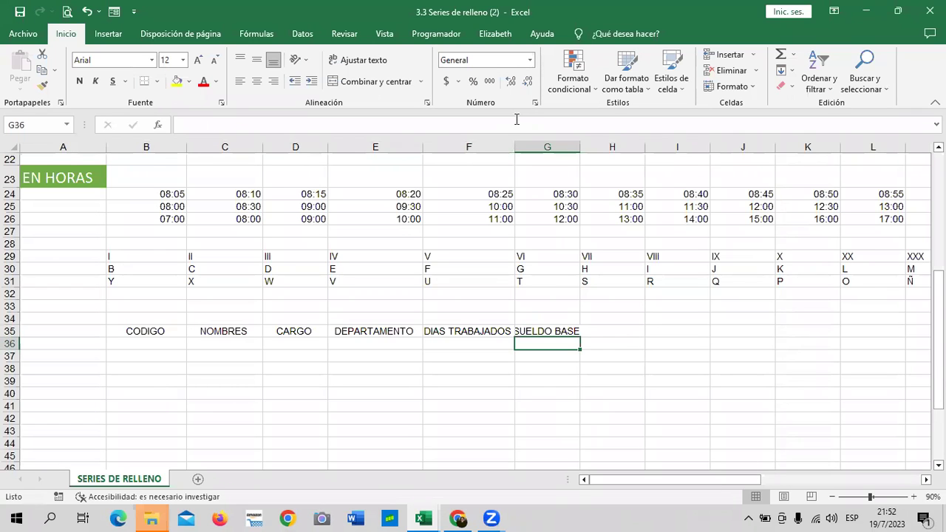
- Add PERMISOS and HORAS EXTRAS in H35:I35 and widen columns G to I
{"action": "left_click", "coordinate": [616, 331]}
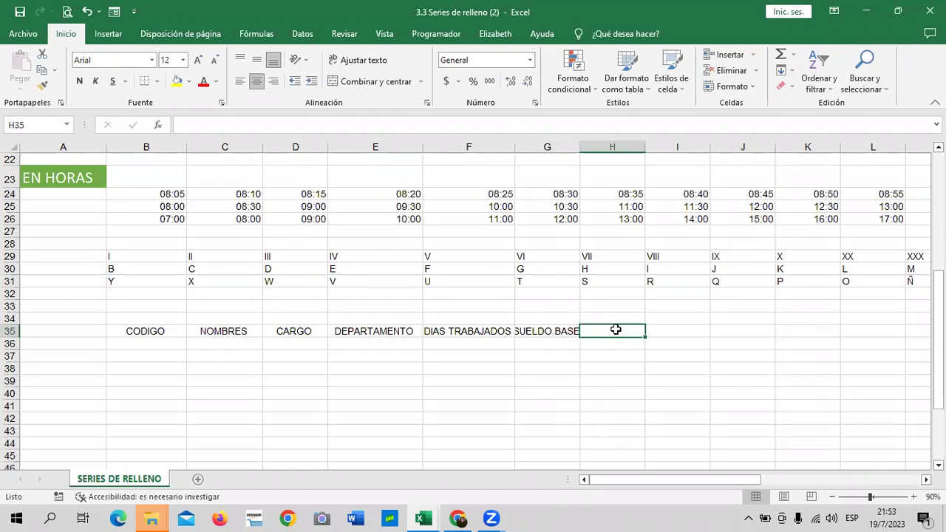
{"action": "type", "text": "PERMISOS"}
{"action": "key", "text": "Return"}
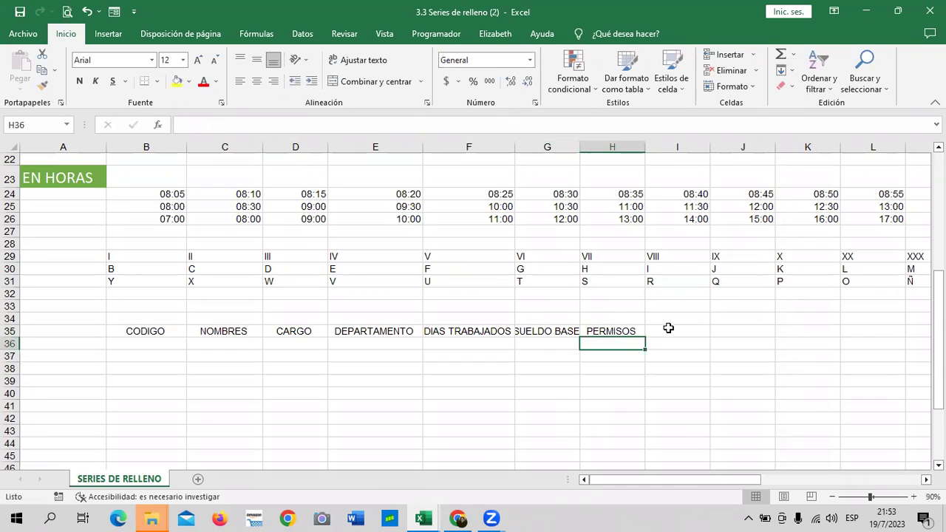
{"action": "left_click", "coordinate": [669, 329]}
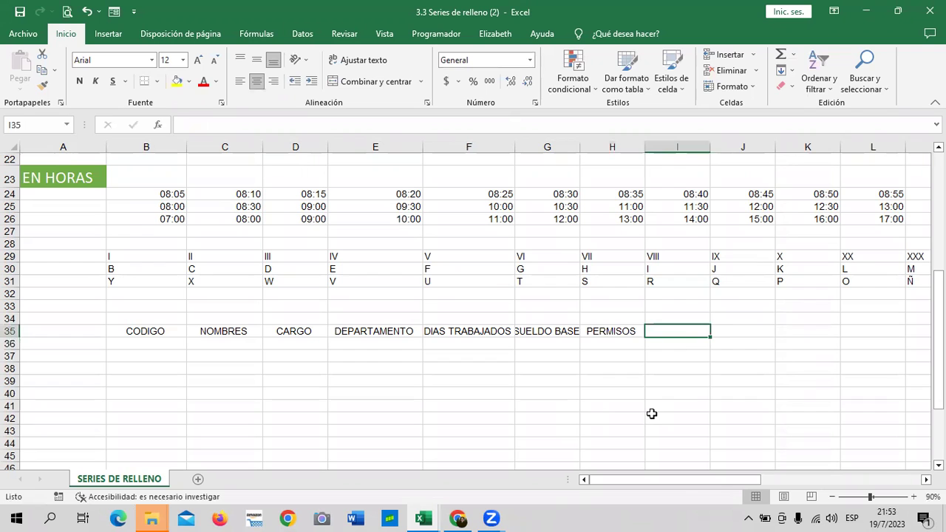
{"action": "type", "text": "HORAS EXTRAS"}
{"action": "key", "text": "Return"}
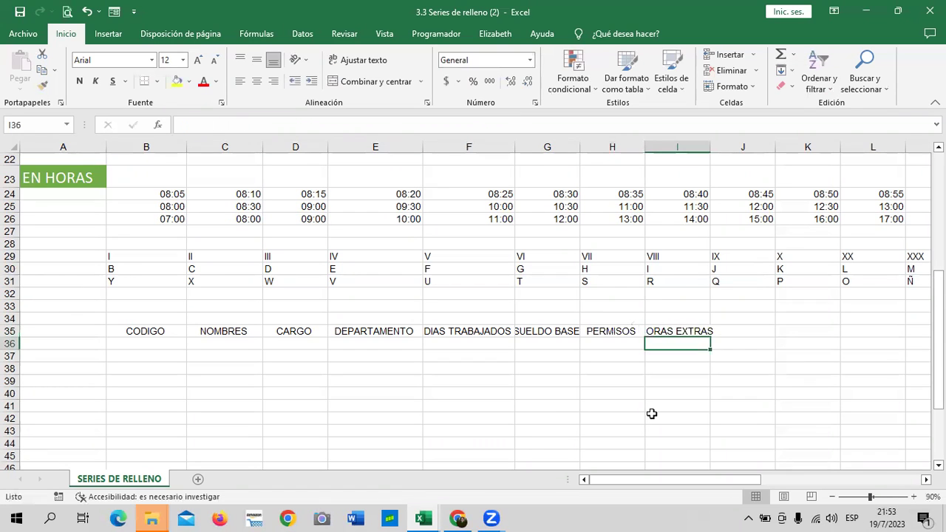
{"action": "left_click_drag", "start_coordinate": [710, 148], "coordinate": [746, 148]}
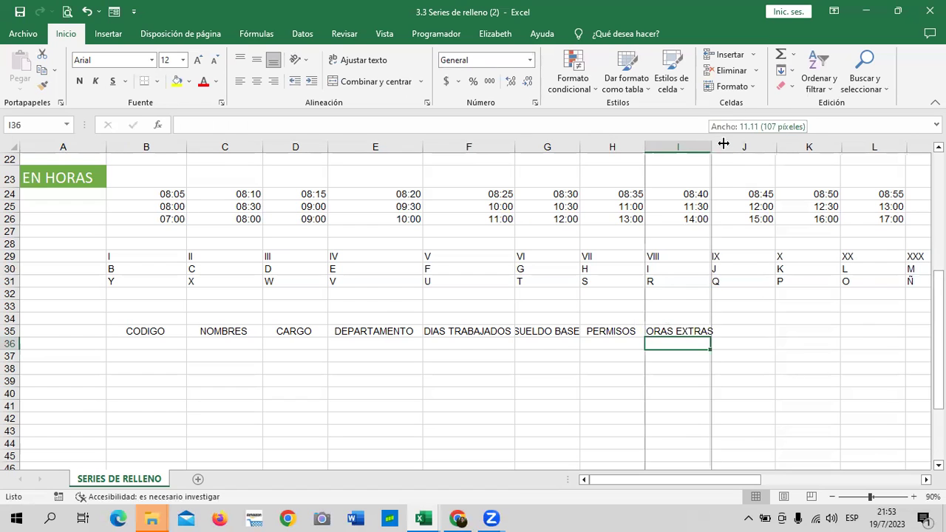
{"action": "left_click_drag", "start_coordinate": [645, 147], "coordinate": [658, 148]}
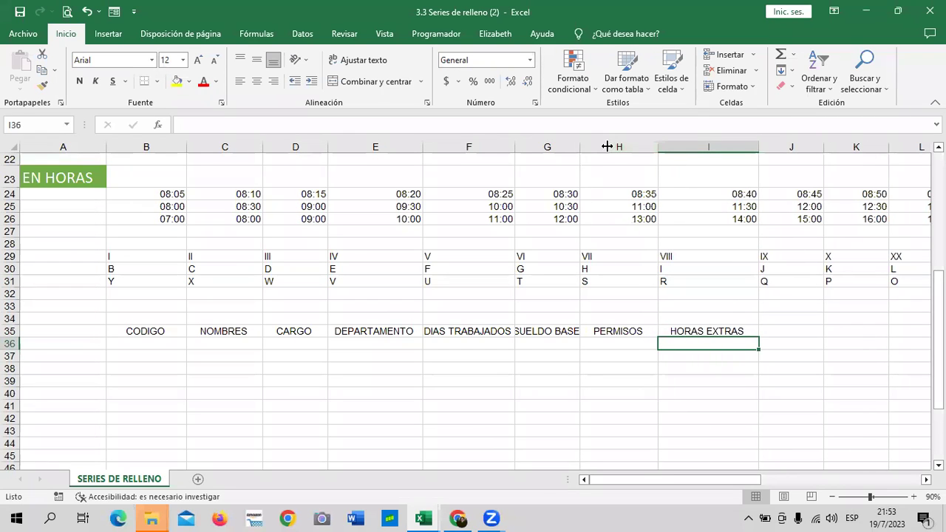
{"action": "left_click_drag", "start_coordinate": [607, 147], "coordinate": [606, 147]}
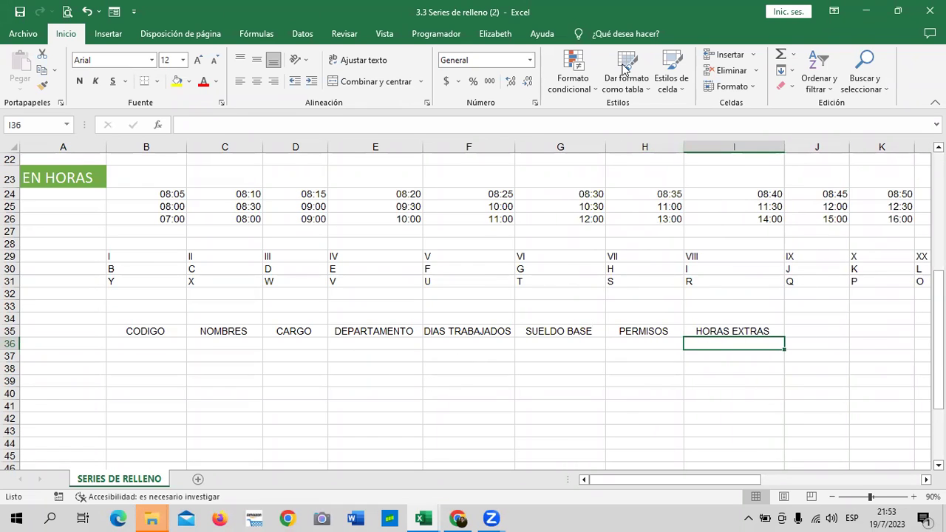
- Enter DESCUENTOS in J35, correcting its misspelled ending
{"action": "left_click", "coordinate": [804, 327]}
{"action": "type", "text": "DESCUENTOS"}
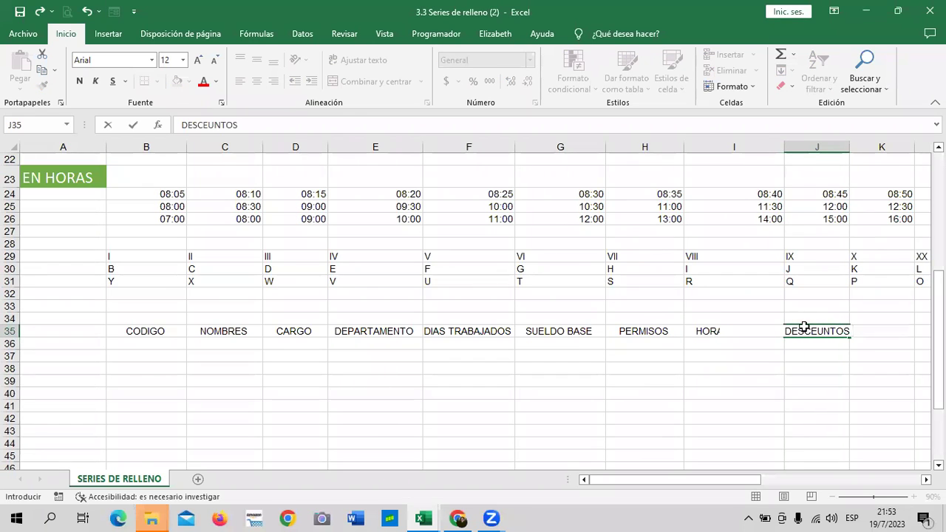
{"action": "key", "text": "Tab"}
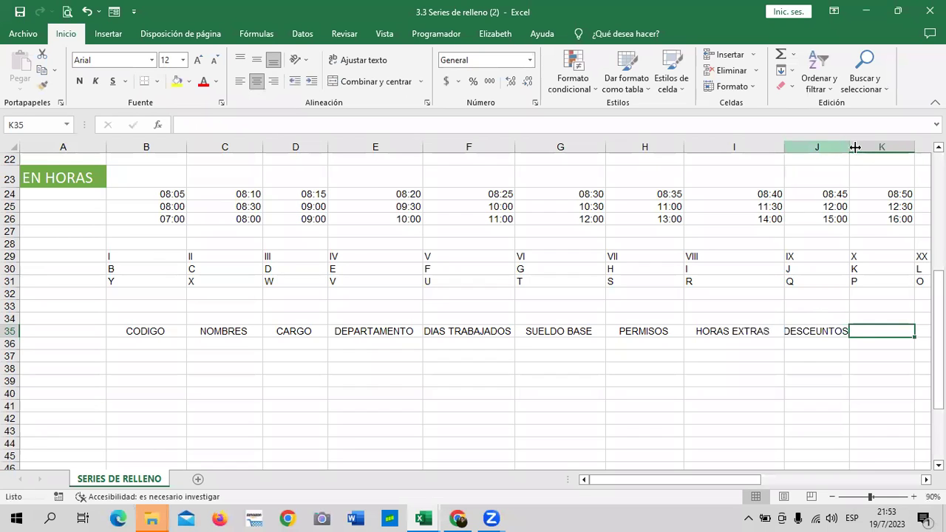
{"action": "left_click", "coordinate": [848, 331]}
{"action": "left_click", "coordinate": [486, 126]}
{"action": "key", "text": "BackSpace"}
{"action": "key", "text": "BackSpace"}
{"action": "key", "text": "BackSpace"}
{"action": "key", "text": "BackSpace"}
{"action": "key", "text": "BackSpace"}
{"action": "key", "text": "BackSpace"}
{"action": "type", "text": "UENTOS"}
{"action": "key", "text": "Return"}
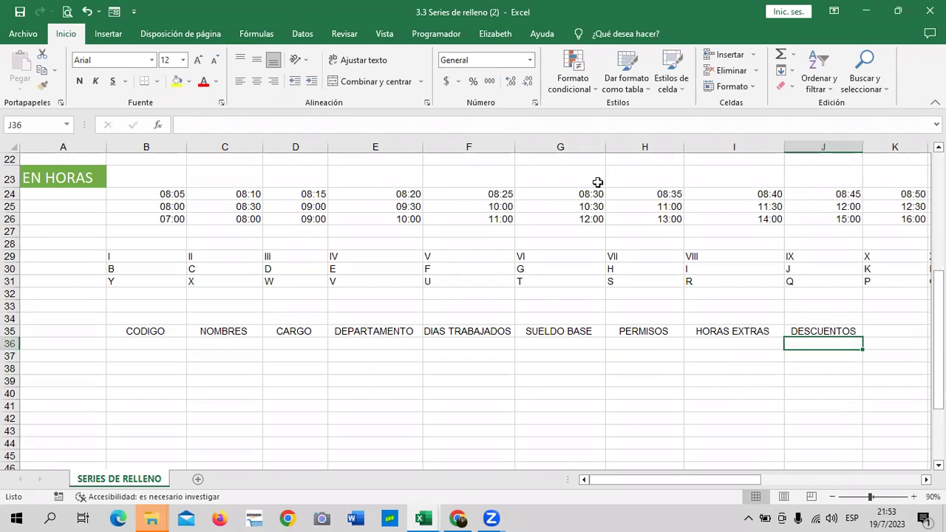
- Enter ISSS, AFP, RENTA and ANTICIPOS in K35 through N35
{"action": "left_click", "coordinate": [867, 336]}
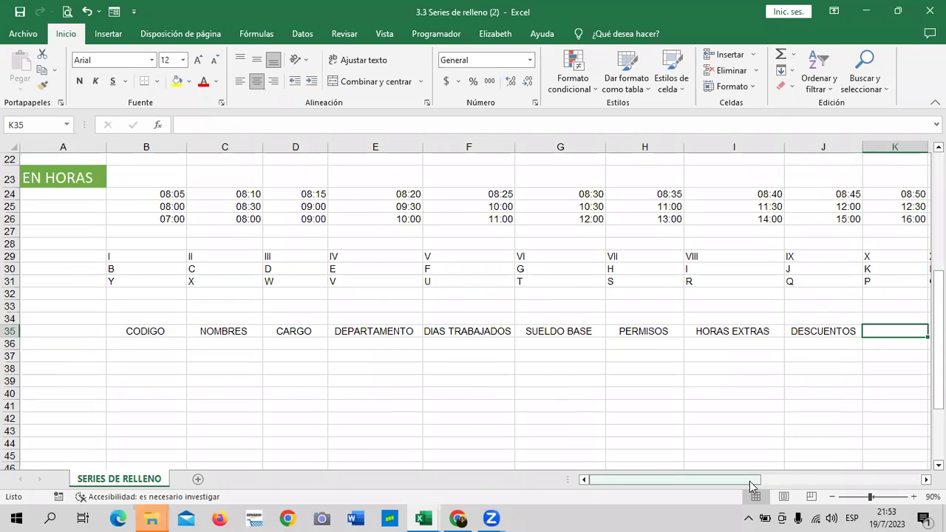
{"action": "left_click_drag", "start_coordinate": [753, 479], "coordinate": [791, 478]}
{"action": "type", "text": "ISSS"}
{"action": "key", "text": "Tab"}
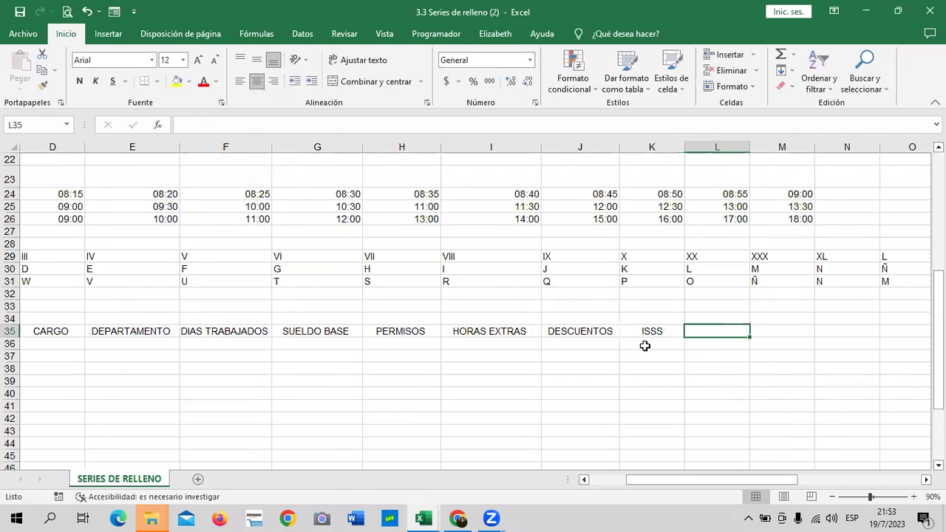
{"action": "type", "text": "AFP"}
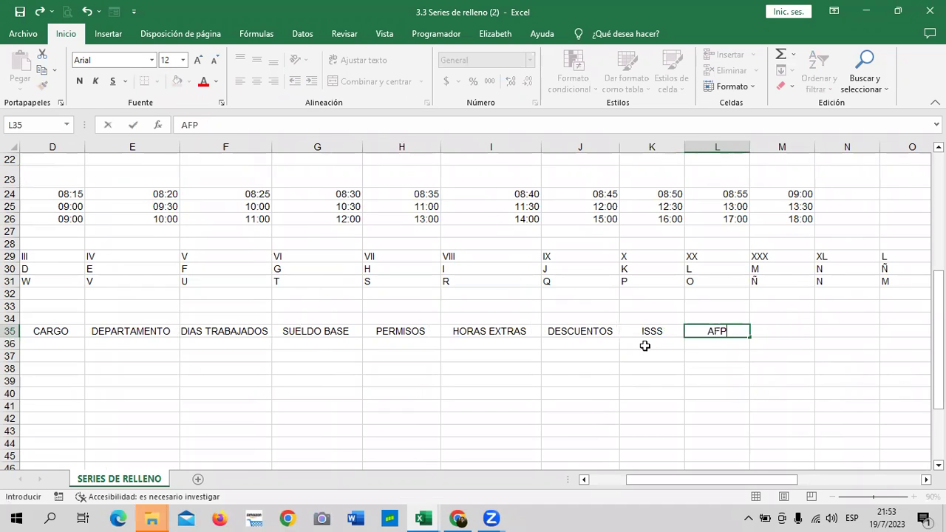
{"action": "key", "text": "Tab"}
{"action": "type", "text": "RENTA"}
{"action": "key", "text": "Tab"}
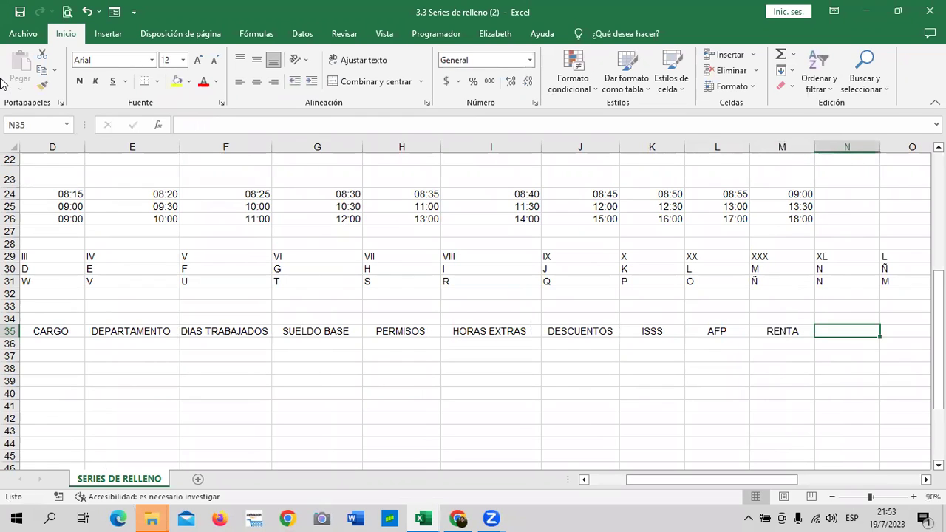
{"action": "type", "text": "TOTAL"}
{"action": "key", "text": "BackSpace"}
{"action": "key", "text": "BackSpace"}
{"action": "key", "text": "BackSpace"}
{"action": "key", "text": "BackSpace"}
{"action": "key", "text": "BackSpace"}
{"action": "type", "text": "A"}
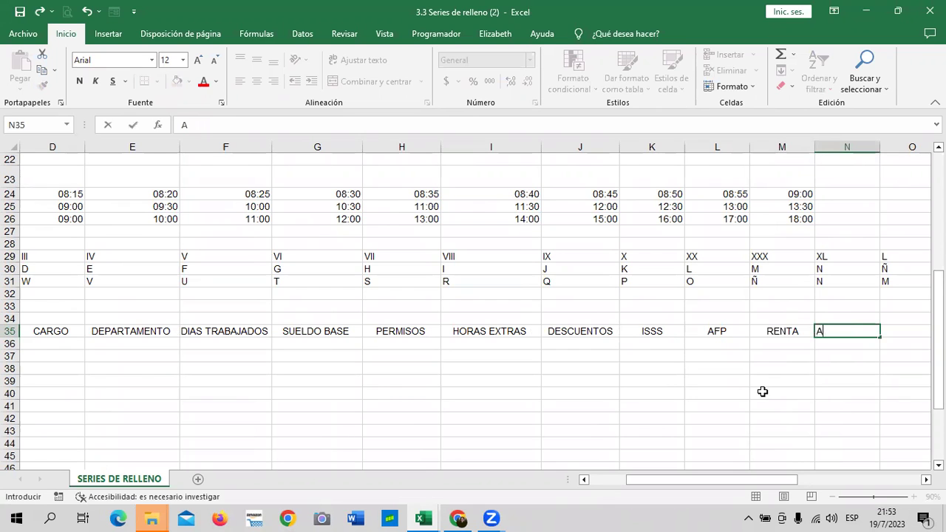
{"action": "type", "text": "NTICIPOS"}
{"action": "key", "text": "Tab"}
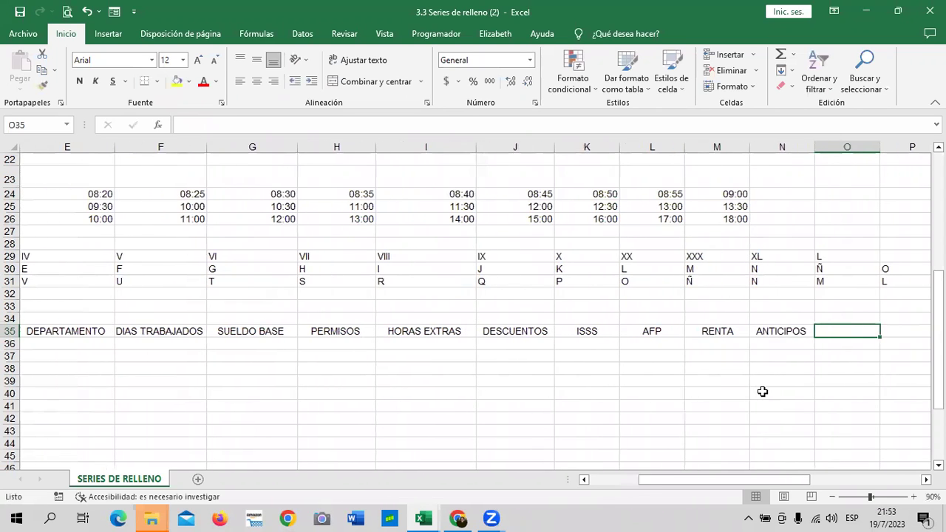
- Add BONOS in O35 and TOTAL A PAGAR in P35
{"action": "left_click", "coordinate": [868, 10]}
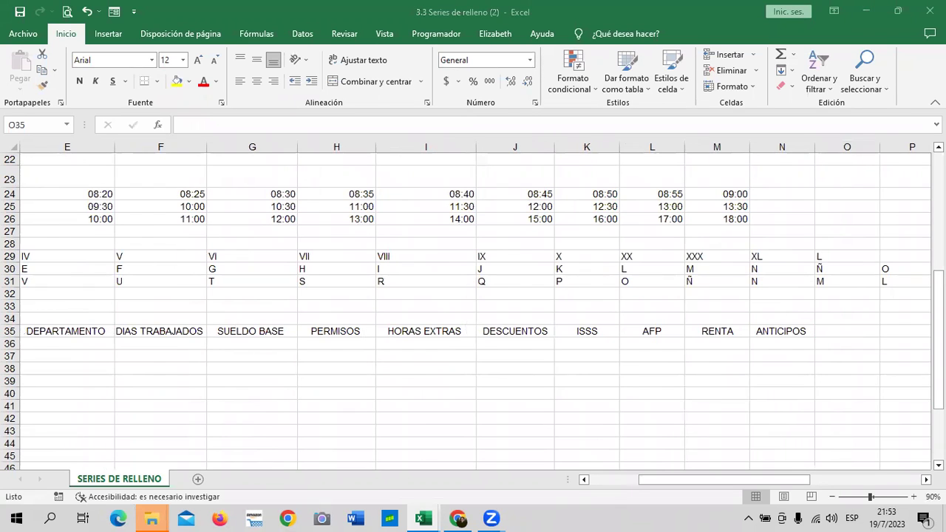
{"action": "left_click", "coordinate": [840, 327]}
{"action": "type", "text": "BONOS"}
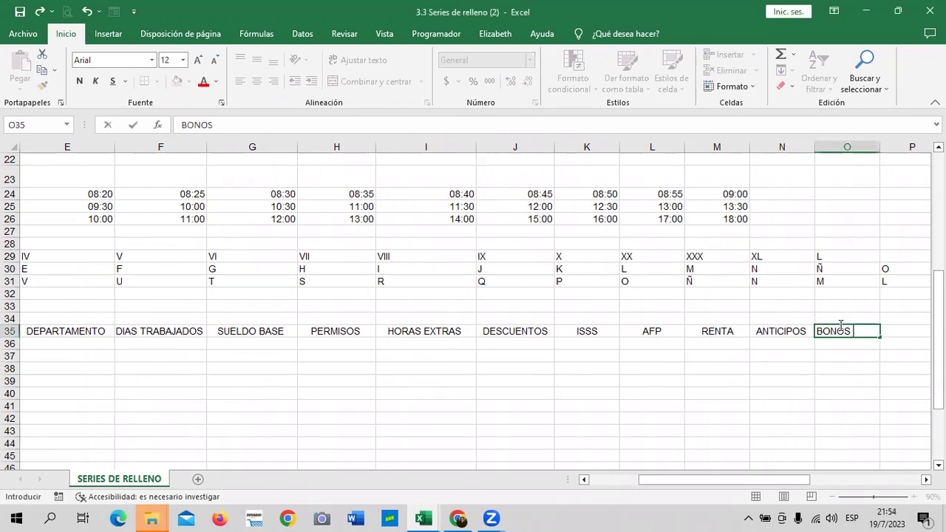
{"action": "key", "text": "Tab"}
{"action": "type", "text": "T"}
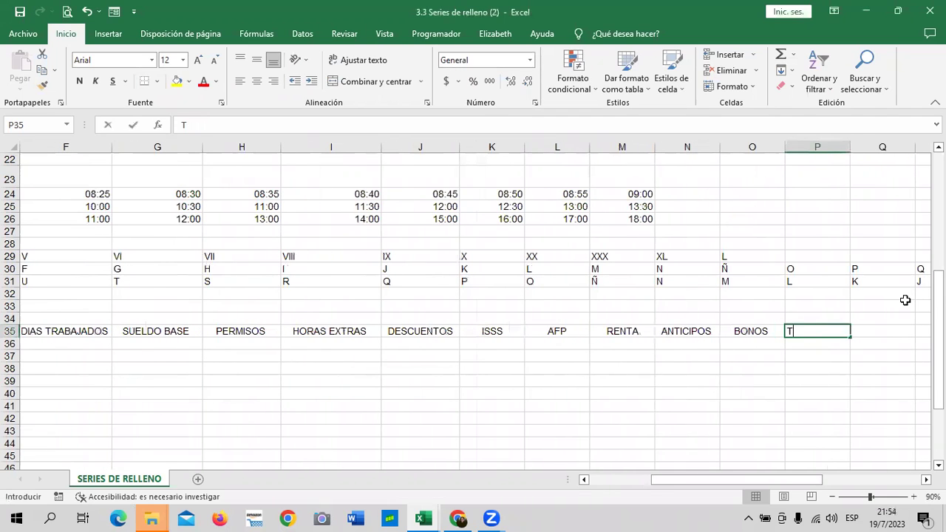
{"action": "type", "text": "OTAL A PAGAR"}
{"action": "key", "text": "Return"}
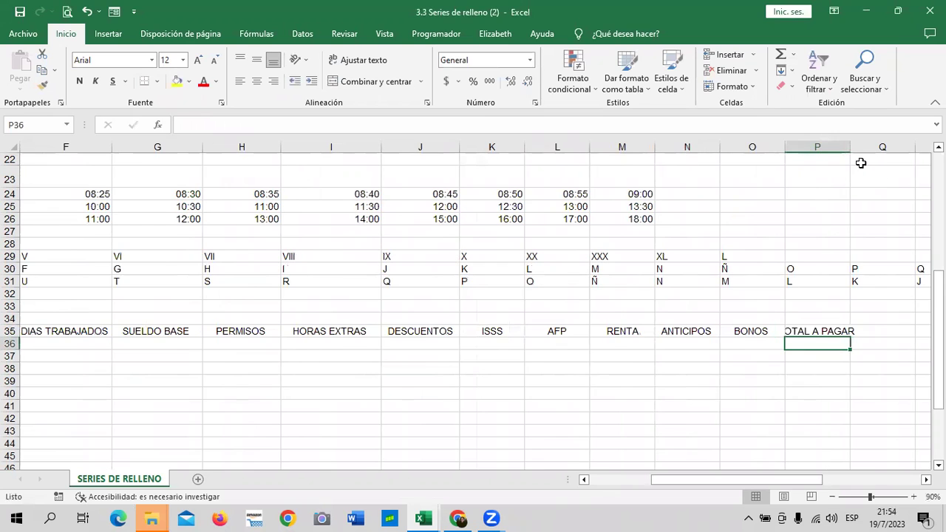
- Widen column P for TOTAL A PAGAR and re-centre all headers in B35:P35
{"action": "left_click_drag", "start_coordinate": [850, 146], "coordinate": [866, 146]}
{"action": "left_click_drag", "start_coordinate": [701, 480], "coordinate": [646, 482]}
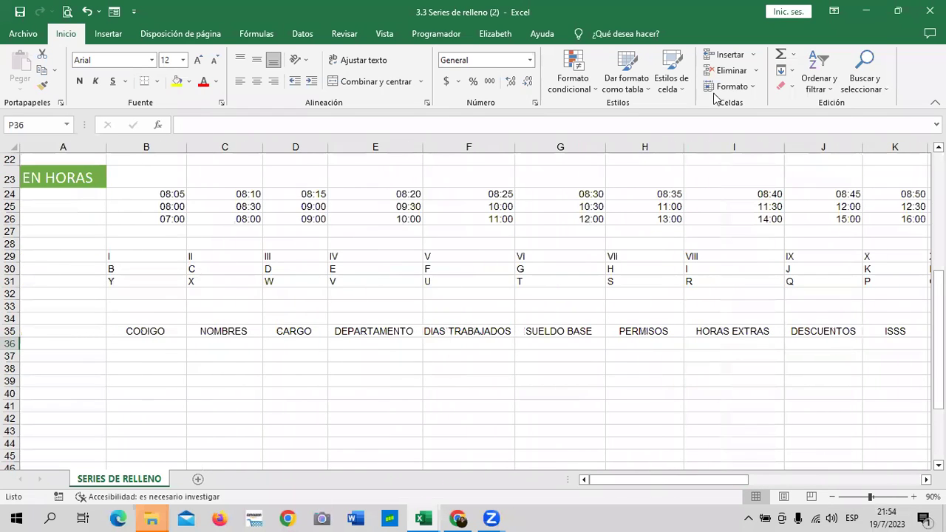
{"action": "mouse_move", "coordinate": [134, 330]}
{"action": "left_mouse_down"}
{"action": "mouse_move", "coordinate": [852, 336]}
{"action": "mouse_move", "coordinate": [786, 336]}
{"action": "left_mouse_up"}
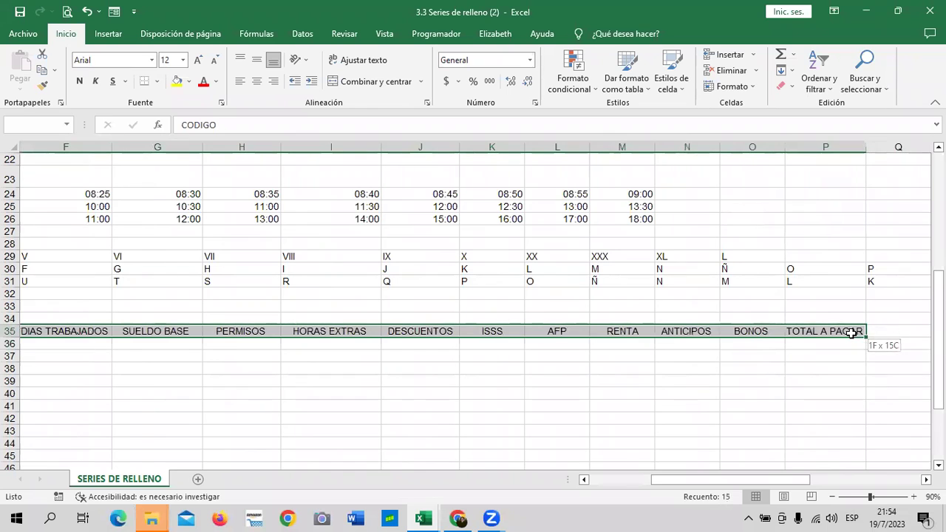
{"action": "left_click_drag", "start_coordinate": [895, 336], "coordinate": [850, 334]}
{"action": "left_click", "coordinate": [256, 82]}
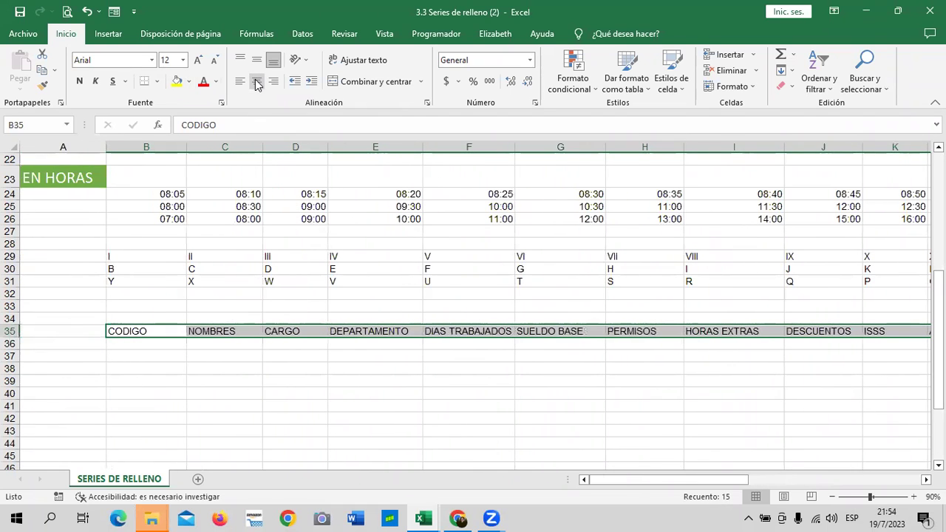
{"action": "left_click", "coordinate": [256, 82]}
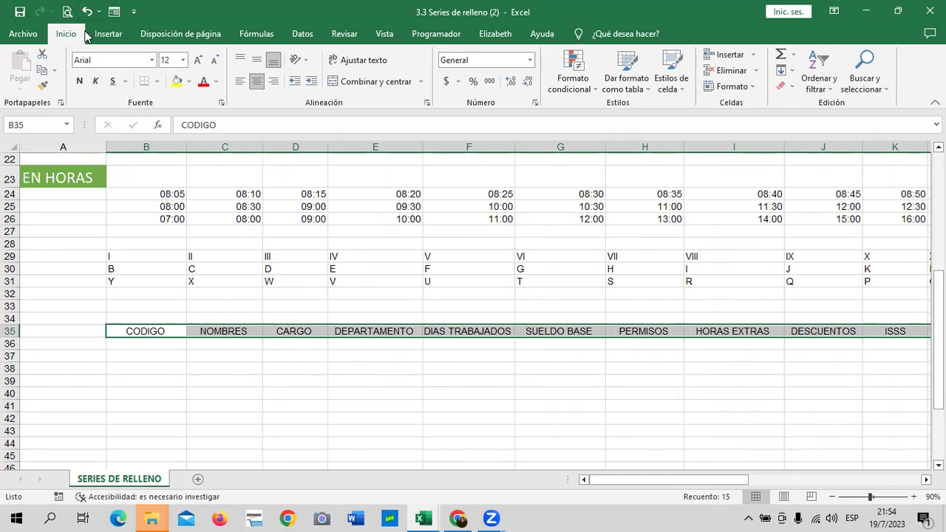
{"action": "left_click", "coordinate": [134, 13]}
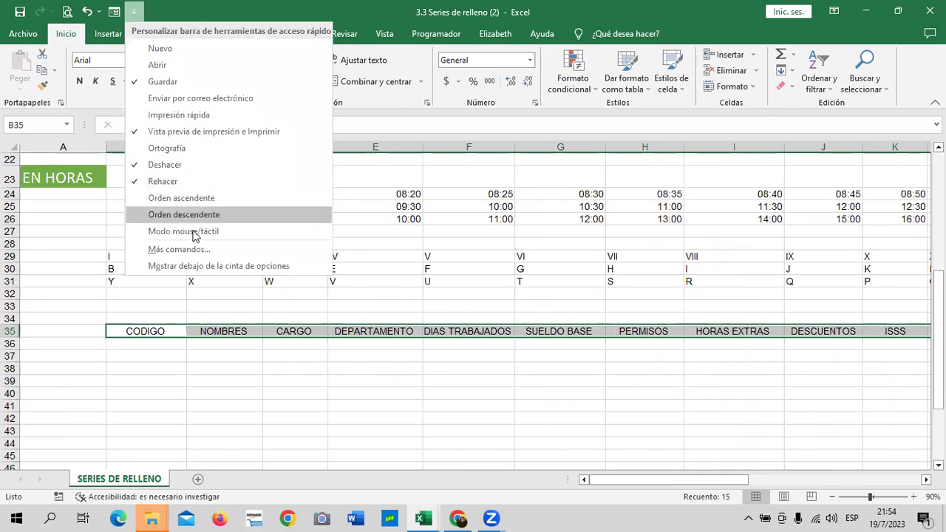
- Import $B$35:$P$35 as a new custom list via Options > Advanced > Edit Custom Lists
{"action": "left_click", "coordinate": [190, 249]}
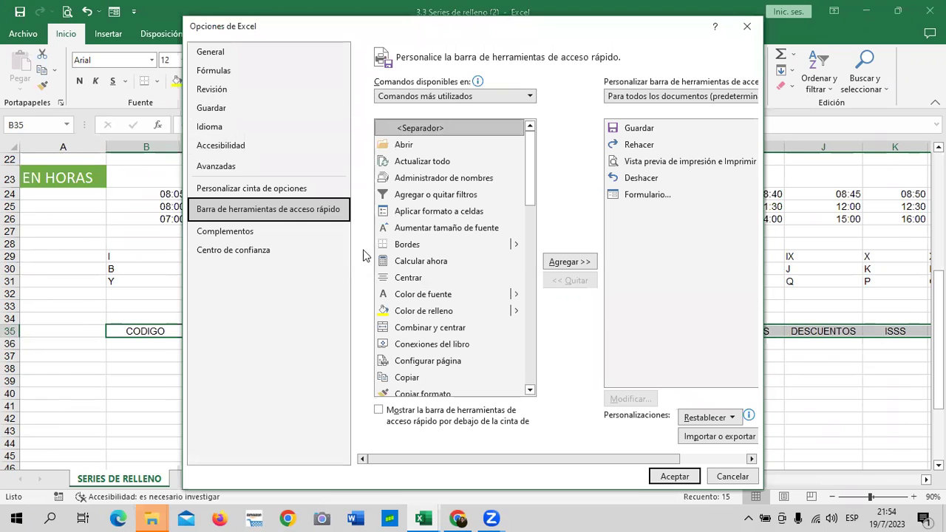
{"action": "left_click", "coordinate": [233, 165]}
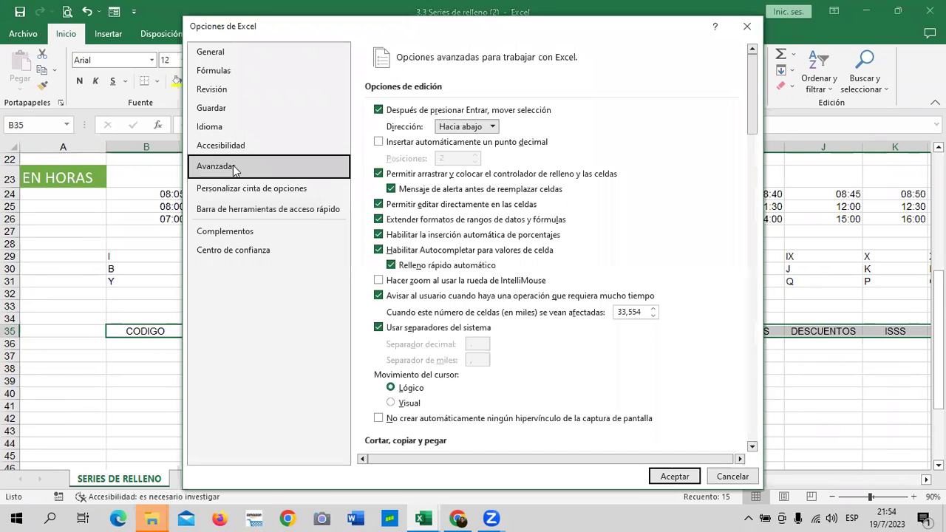
{"action": "scroll", "coordinate": [698, 224], "scroll_direction": "down", "scroll_amount": 20}
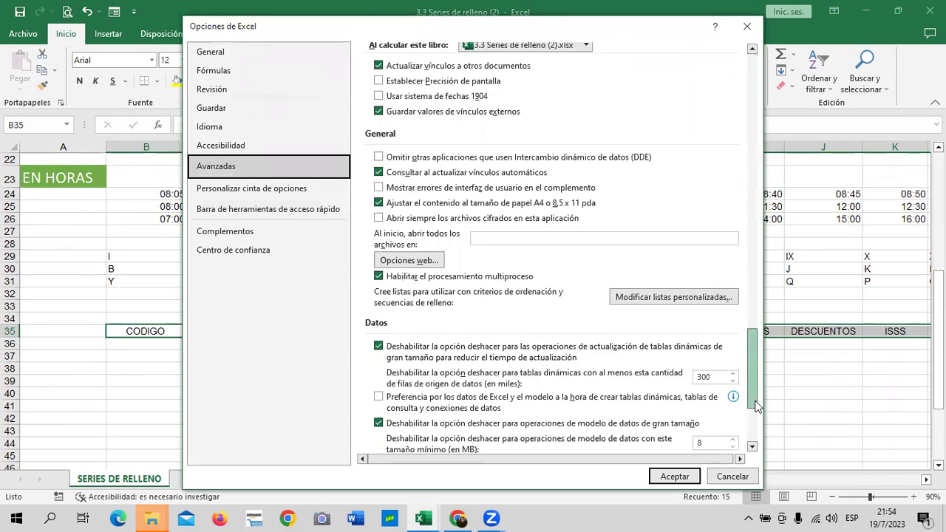
{"action": "left_click", "coordinate": [673, 131]}
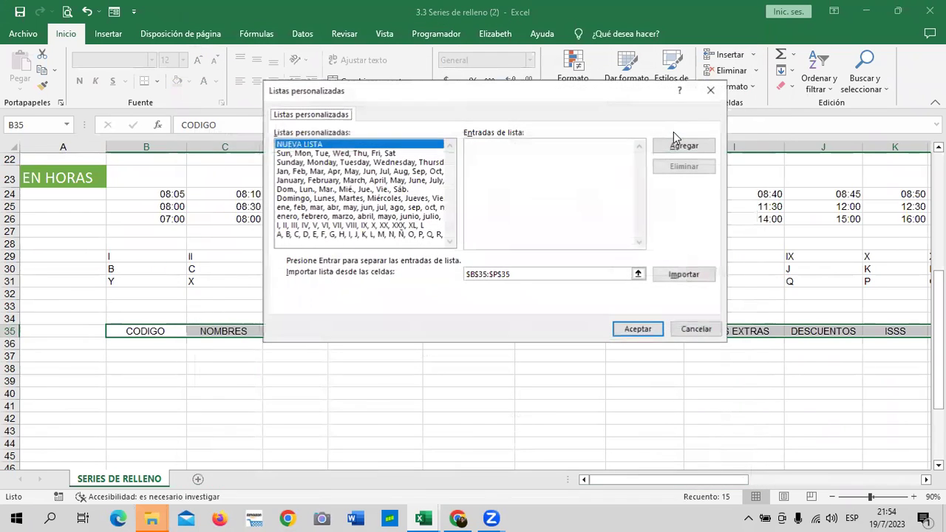
{"action": "left_click", "coordinate": [529, 272]}
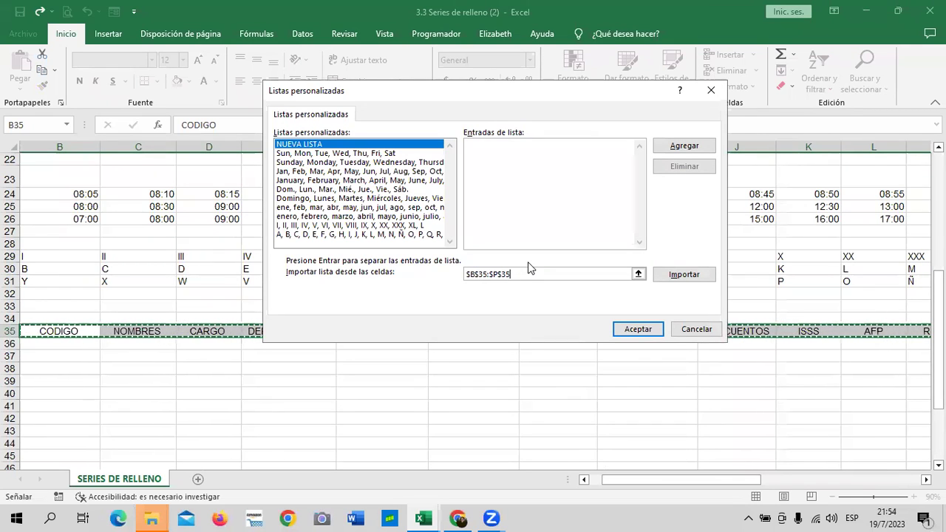
{"action": "left_click", "coordinate": [685, 147]}
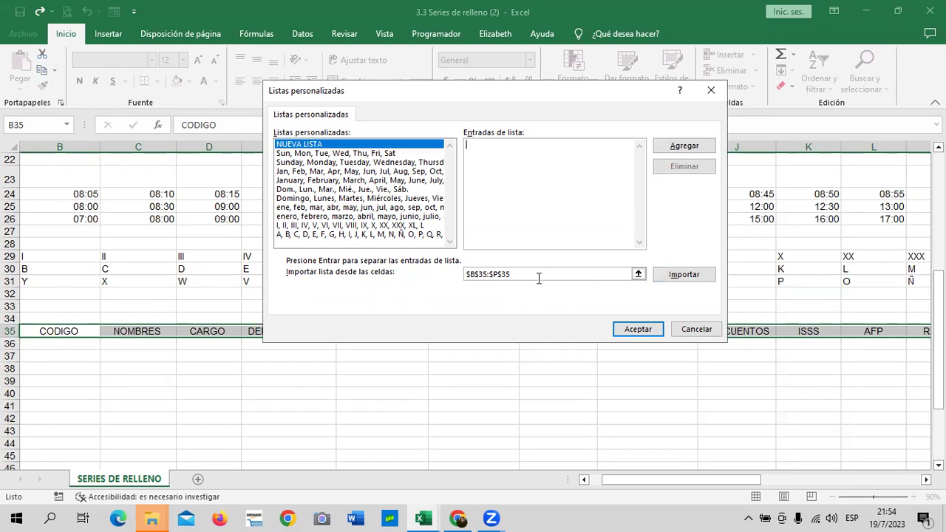
{"action": "left_click", "coordinate": [680, 275]}
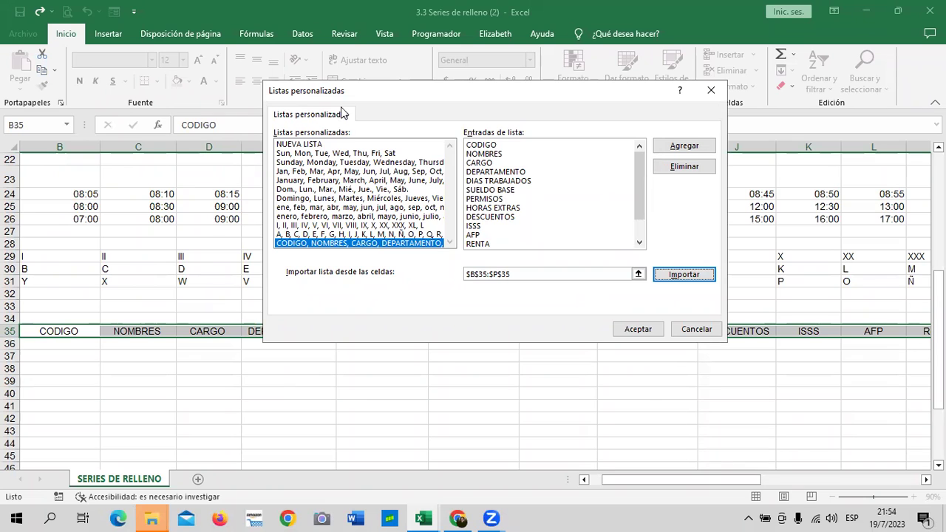
{"action": "left_click", "coordinate": [639, 325]}
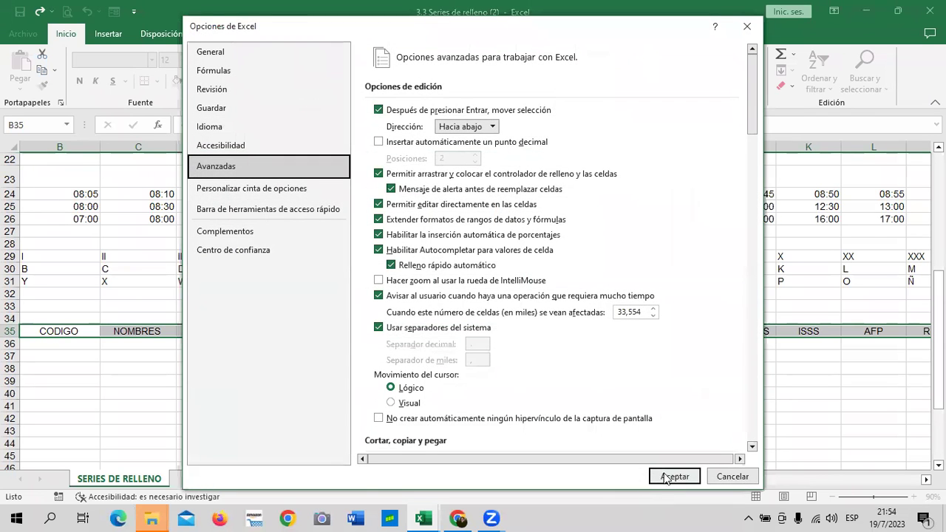
{"action": "left_click", "coordinate": [662, 477]}
{"action": "left_click", "coordinate": [510, 441]}
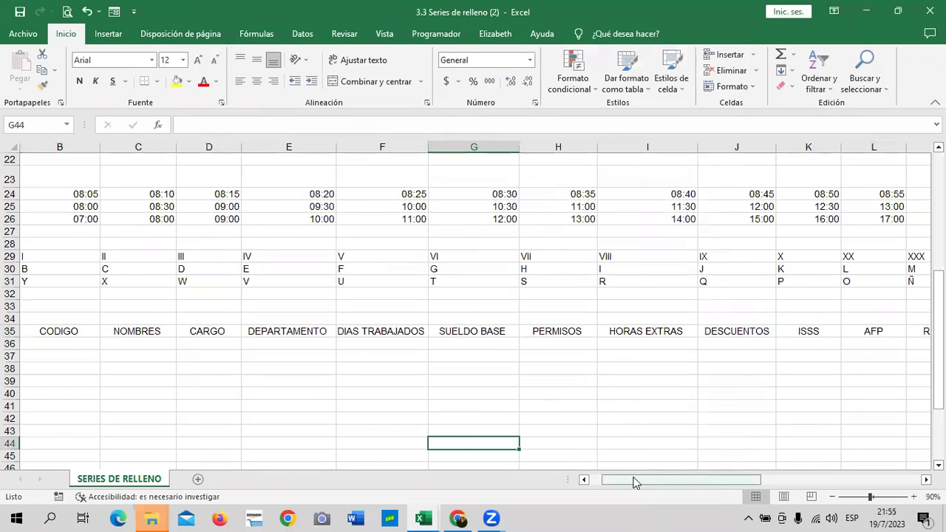
- Add a new blank sheet, Hoja1
{"action": "left_click_drag", "start_coordinate": [653, 478], "coordinate": [639, 479]}
{"action": "left_click_drag", "start_coordinate": [161, 333], "coordinate": [838, 331]}
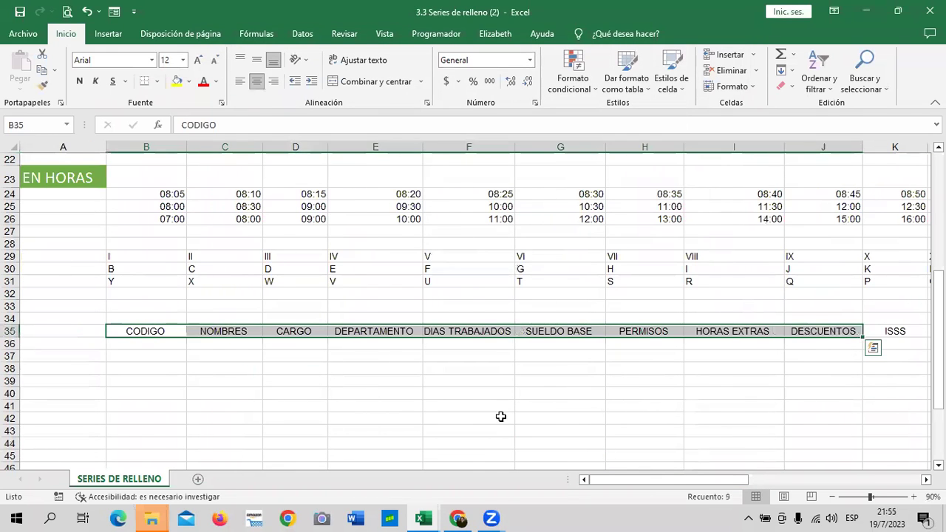
{"action": "left_click_drag", "start_coordinate": [469, 418], "coordinate": [469, 406]}
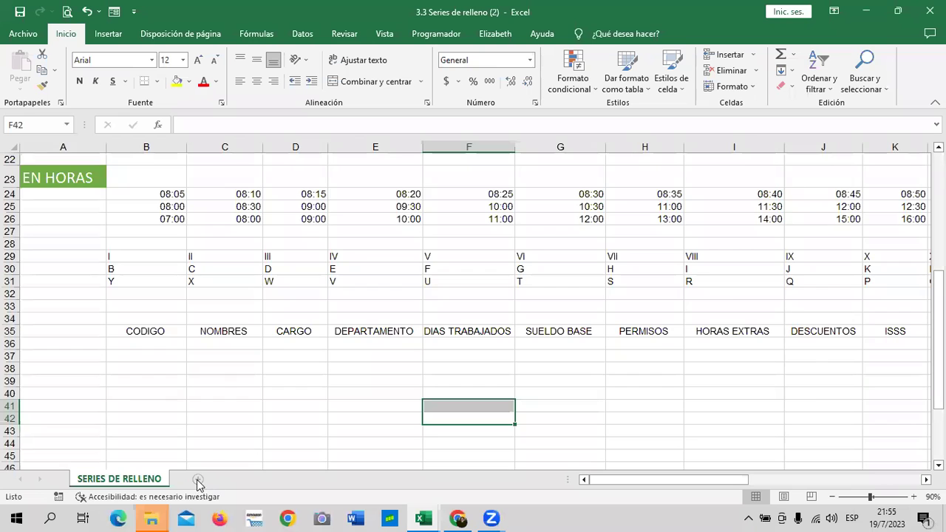
{"action": "left_click", "coordinate": [197, 479]}
{"action": "left_click", "coordinate": [347, 382]}
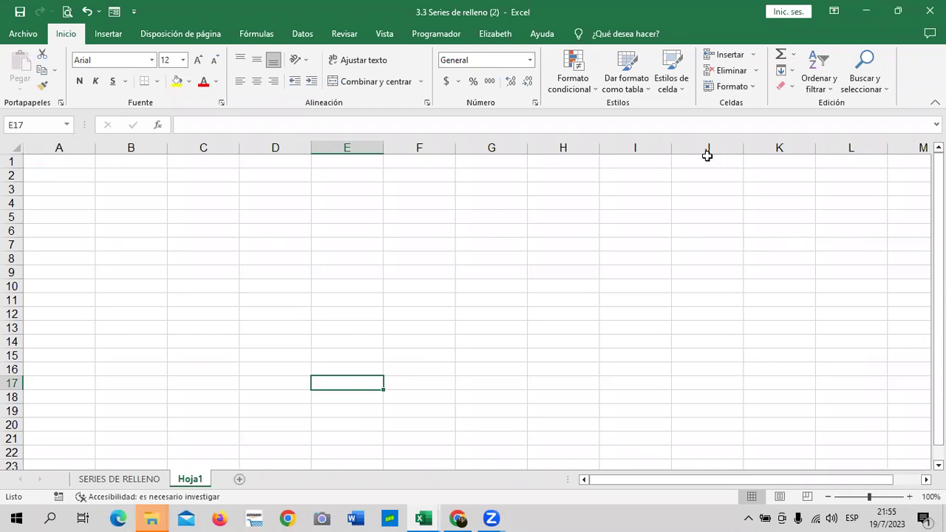
- Enter CODIGO in B2 and NOMBRES in C2, then fill the custom list across to P2
{"action": "left_click", "coordinate": [142, 173]}
{"action": "type", "text": "CODIGO"}
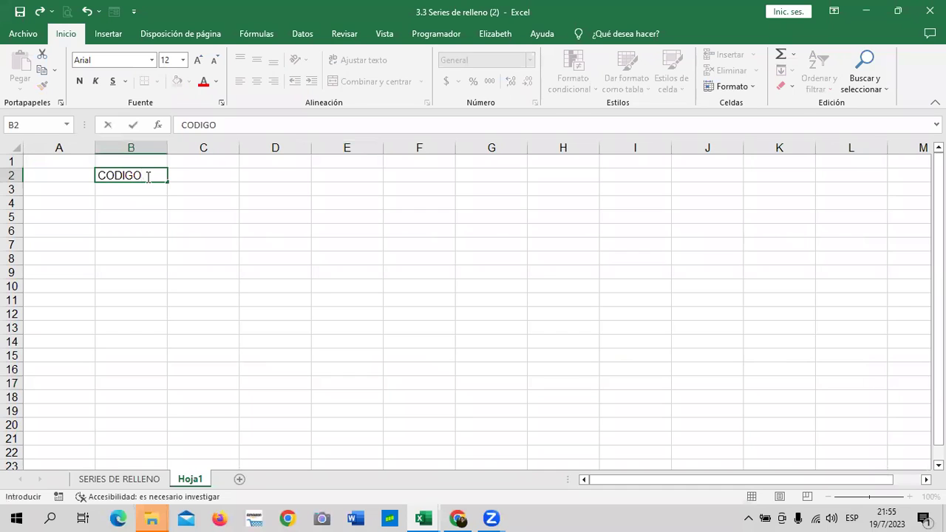
{"action": "key", "text": "Tab"}
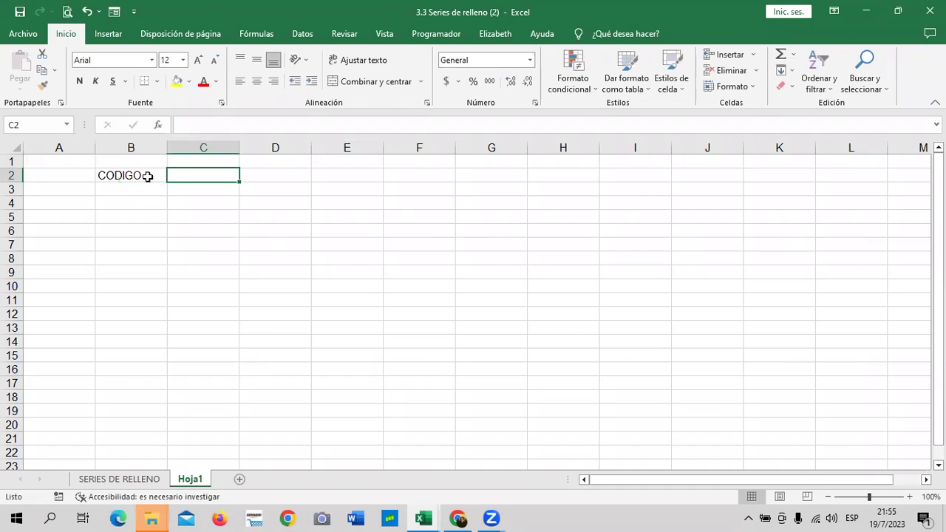
{"action": "type", "text": "NOMBRES"}
{"action": "key", "text": "Return"}
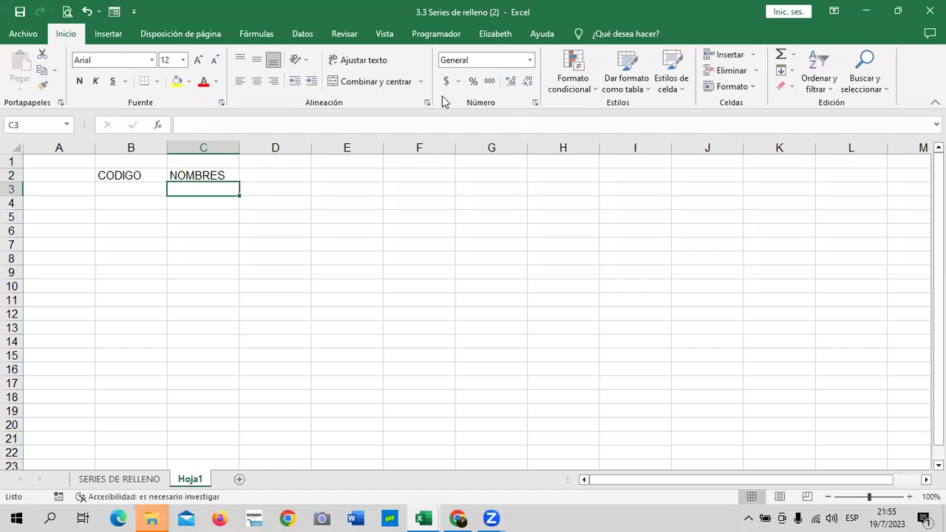
{"action": "left_click", "coordinate": [108, 172]}
{"action": "mouse_move", "coordinate": [157, 168]}
{"action": "left_mouse_down"}
{"action": "mouse_move", "coordinate": [528, 186]}
{"action": "mouse_move", "coordinate": [894, 184]}
{"action": "mouse_move", "coordinate": [818, 175]}
{"action": "left_mouse_up"}
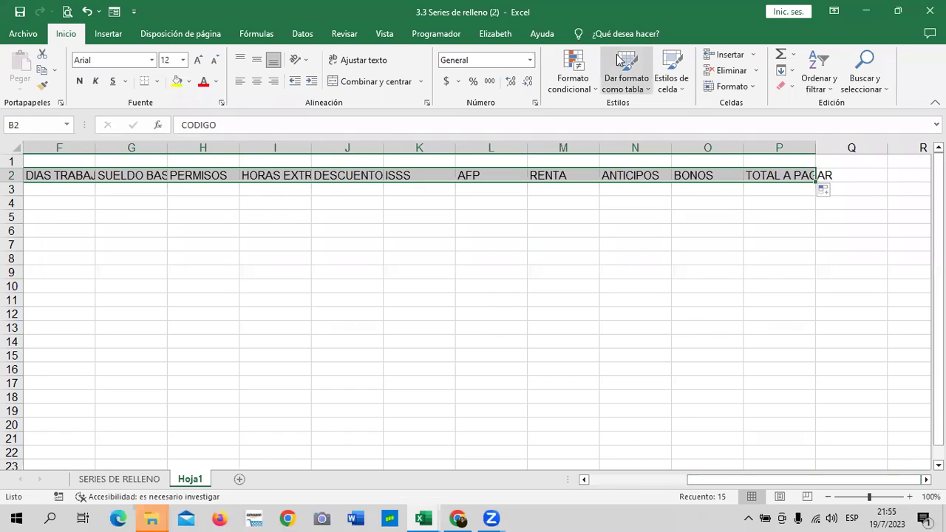
- AutoFit the widths of columns B through P to the row 2 headers
{"action": "left_click", "coordinate": [753, 86]}
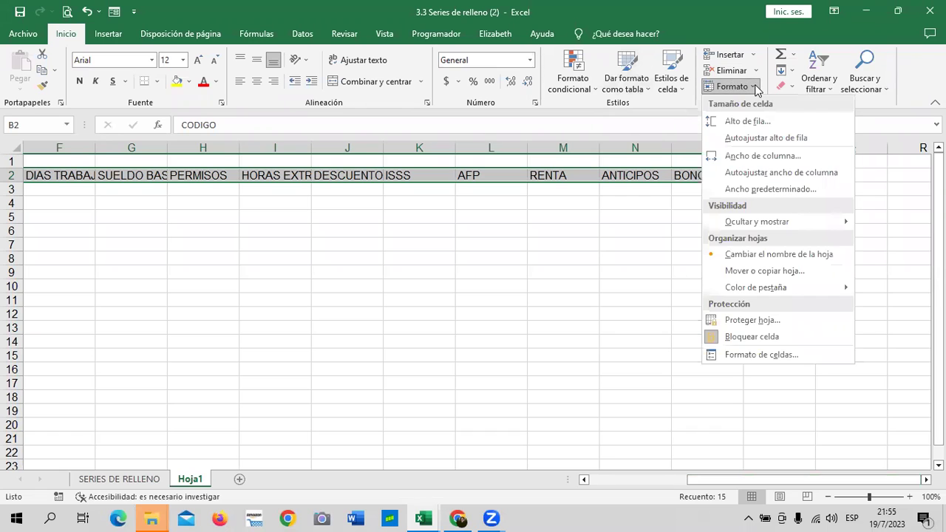
{"action": "left_click", "coordinate": [809, 174]}
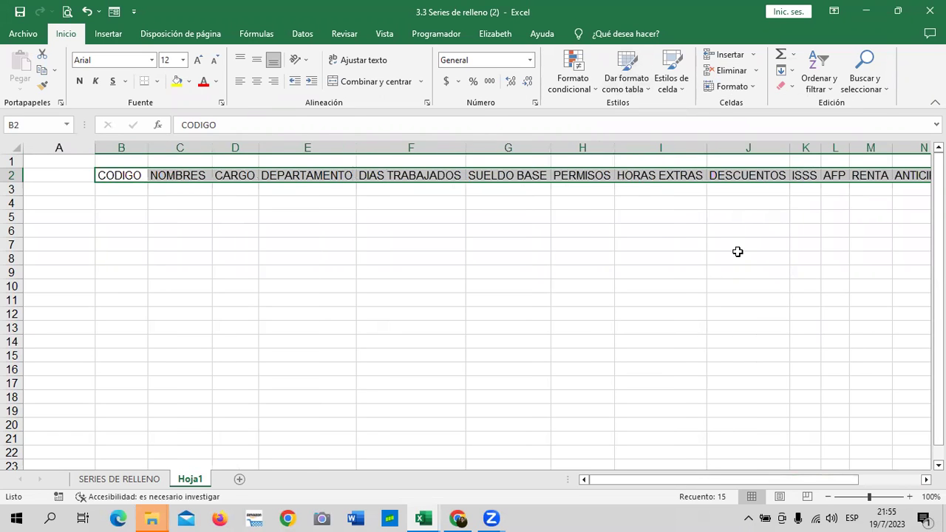
{"action": "left_click_drag", "start_coordinate": [654, 479], "coordinate": [723, 480]}
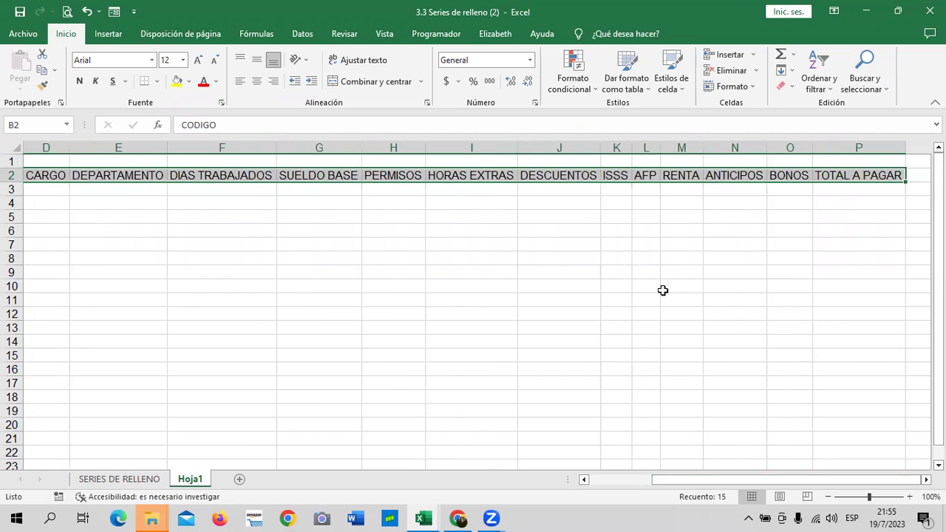
{"action": "left_click", "coordinate": [750, 88]}
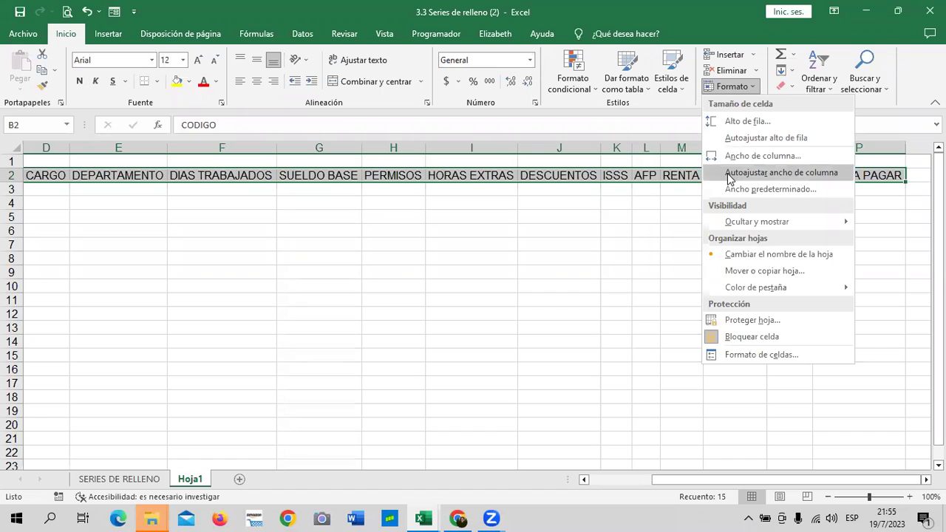
{"action": "left_click", "coordinate": [629, 246]}
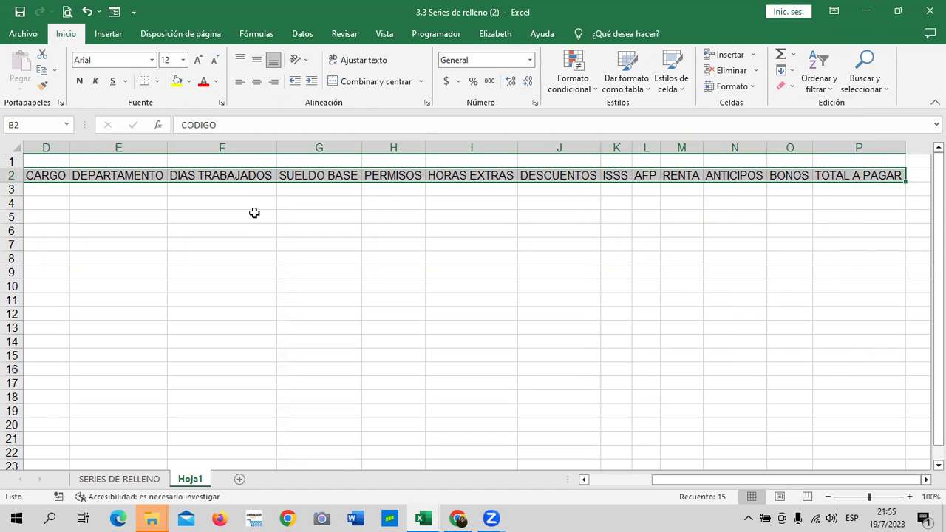
{"action": "left_click", "coordinate": [443, 269]}
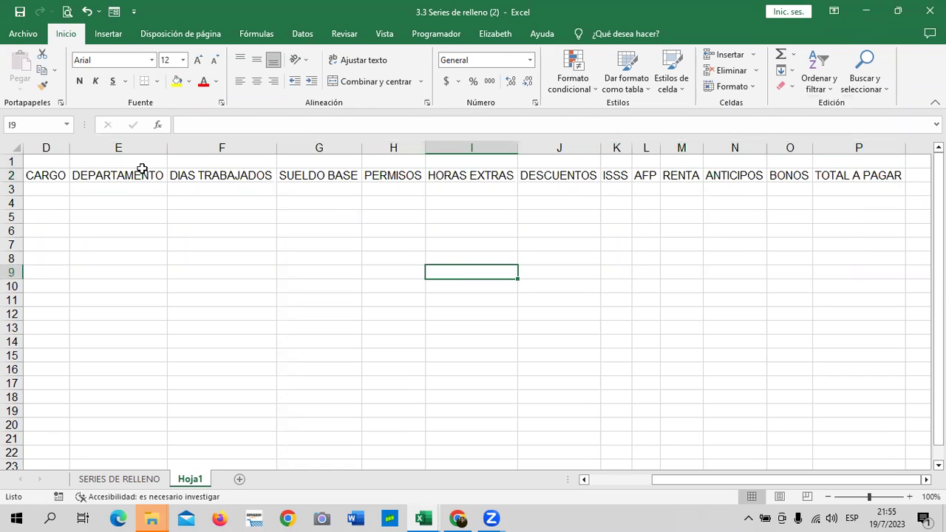
{"action": "left_click_drag", "start_coordinate": [673, 478], "coordinate": [596, 484]}
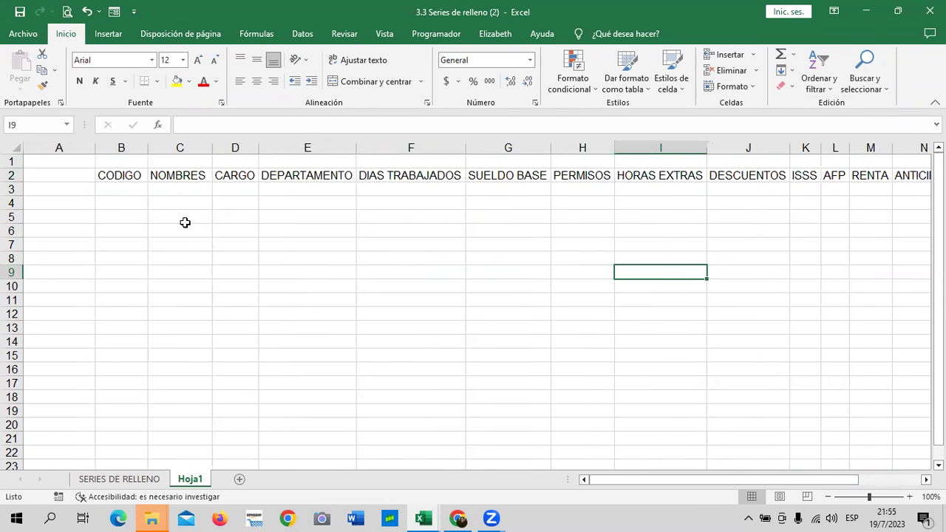
{"action": "mouse_move", "coordinate": [127, 175]}
{"action": "left_mouse_down"}
{"action": "mouse_move", "coordinate": [813, 189]}
{"action": "mouse_move", "coordinate": [853, 177]}
{"action": "left_mouse_up"}
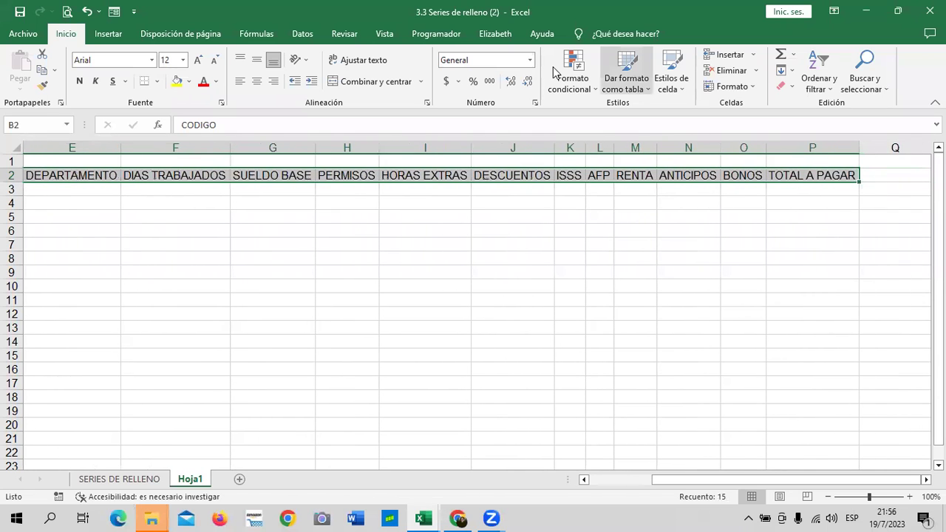
- Give the header row all borders, the green Énfasis6 cell style and a larger font
{"action": "left_click", "coordinate": [157, 81]}
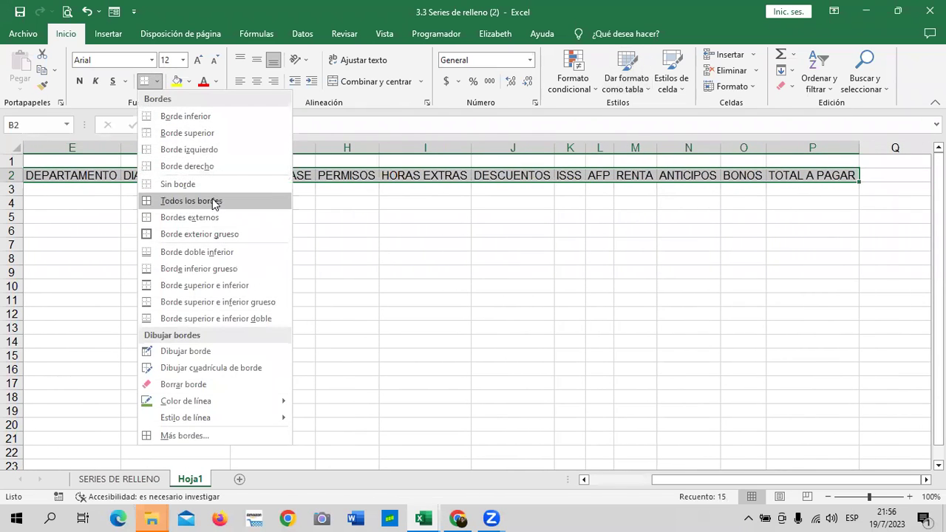
{"action": "left_click", "coordinate": [191, 201]}
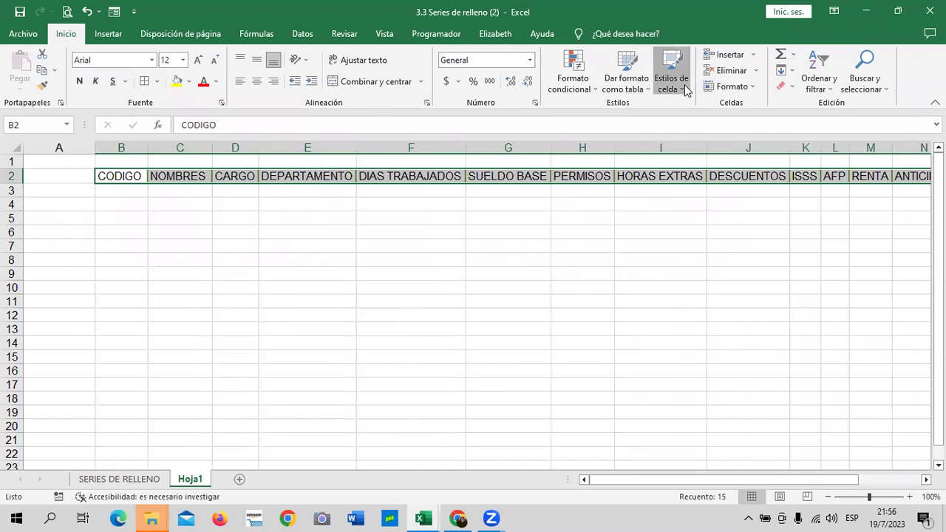
{"action": "left_click", "coordinate": [685, 86]}
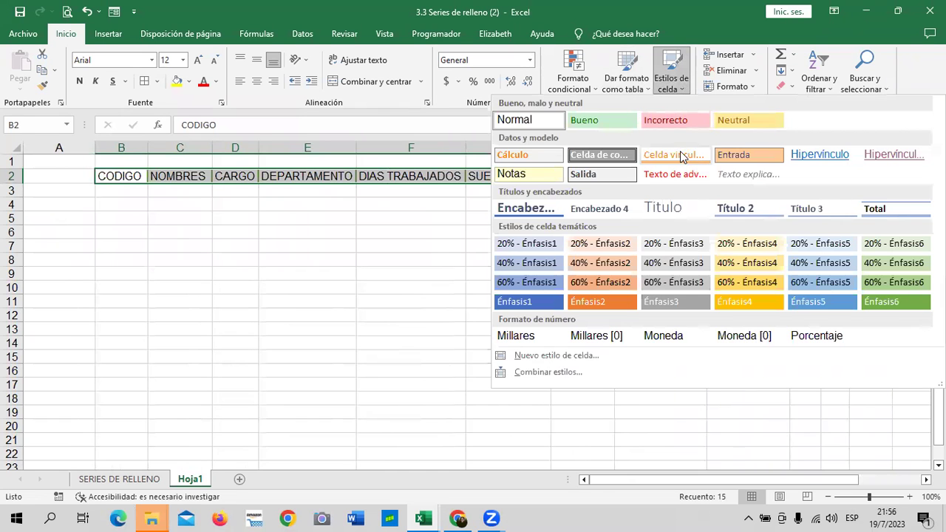
{"action": "left_click", "coordinate": [885, 303]}
{"action": "left_click", "coordinate": [197, 62]}
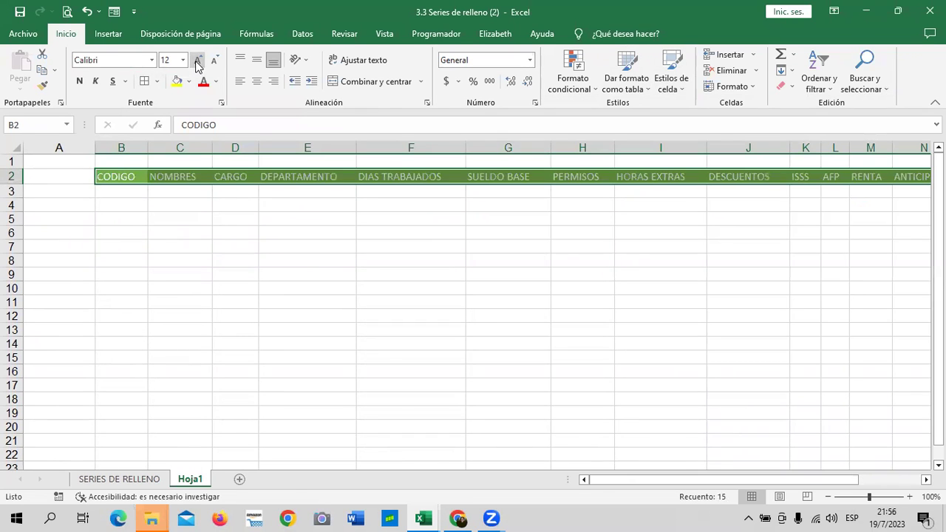
{"action": "left_click", "coordinate": [582, 332]}
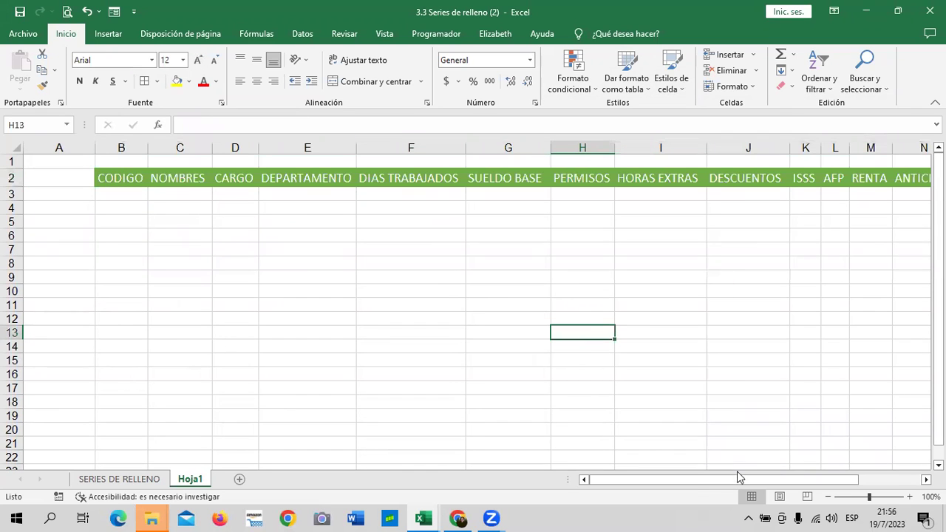
- Check that the TOTAL A PAGAR and DIAS TRABAJADOS headers display fully
{"action": "left_click_drag", "start_coordinate": [696, 481], "coordinate": [765, 480]}
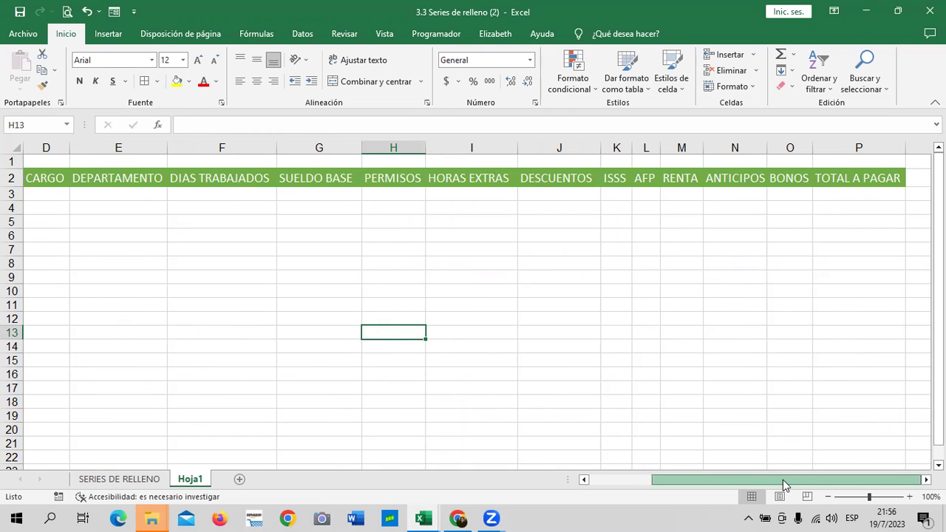
{"action": "left_click", "coordinate": [851, 178]}
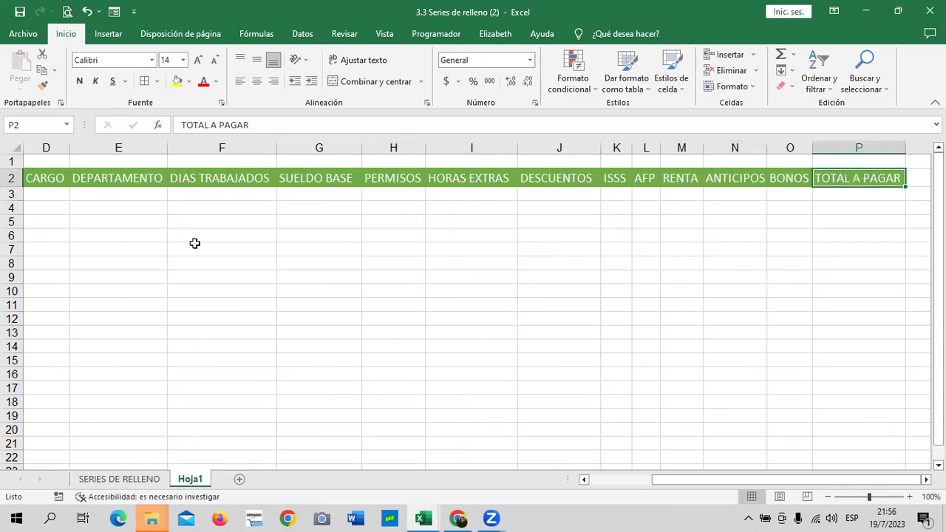
{"action": "left_click", "coordinate": [200, 178]}
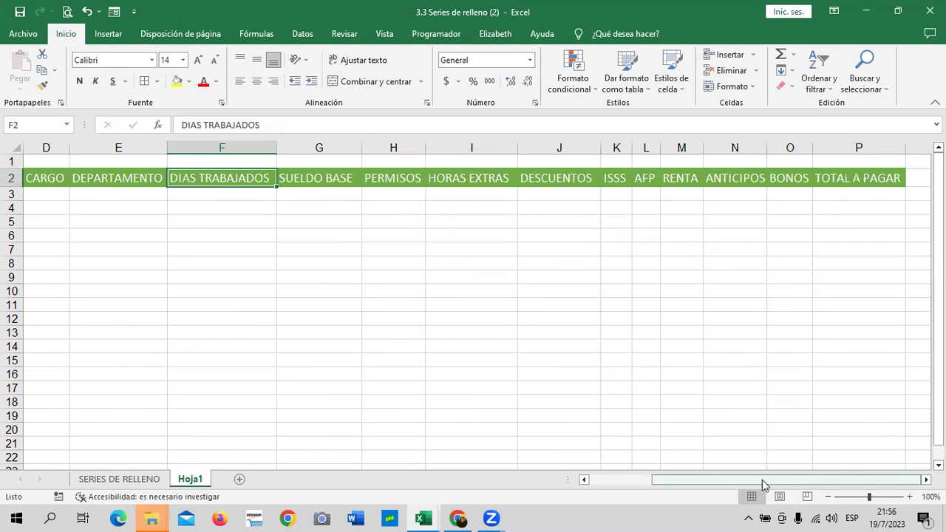
{"action": "left_click_drag", "start_coordinate": [762, 480], "coordinate": [699, 480]}
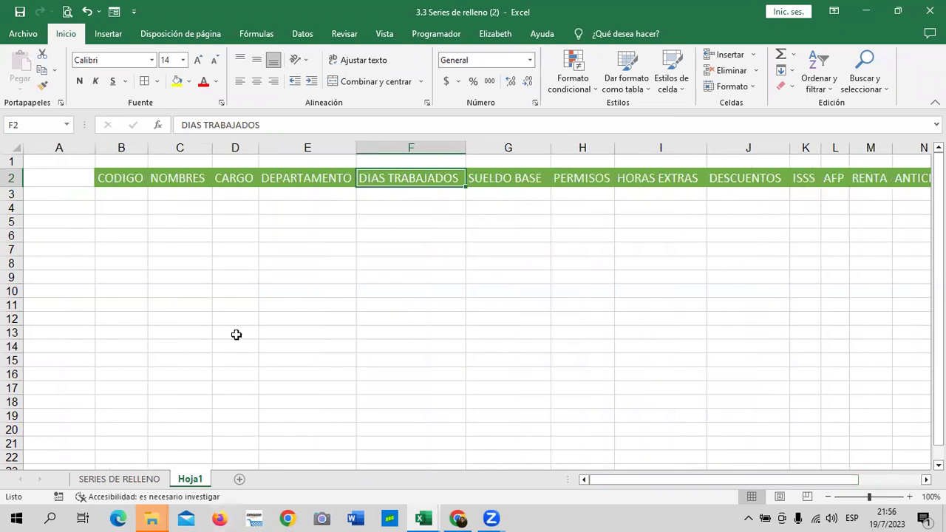
- Insert a new sheet, Hoja2, and enter the header CODIGO in cell B2
{"action": "left_click", "coordinate": [238, 478]}
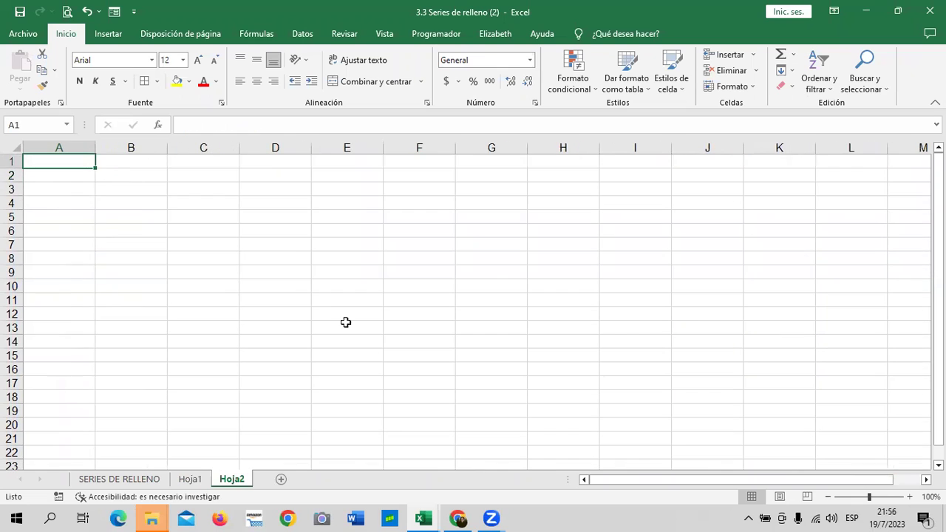
{"action": "left_click", "coordinate": [125, 173]}
{"action": "type", "text": "CODIGO"}
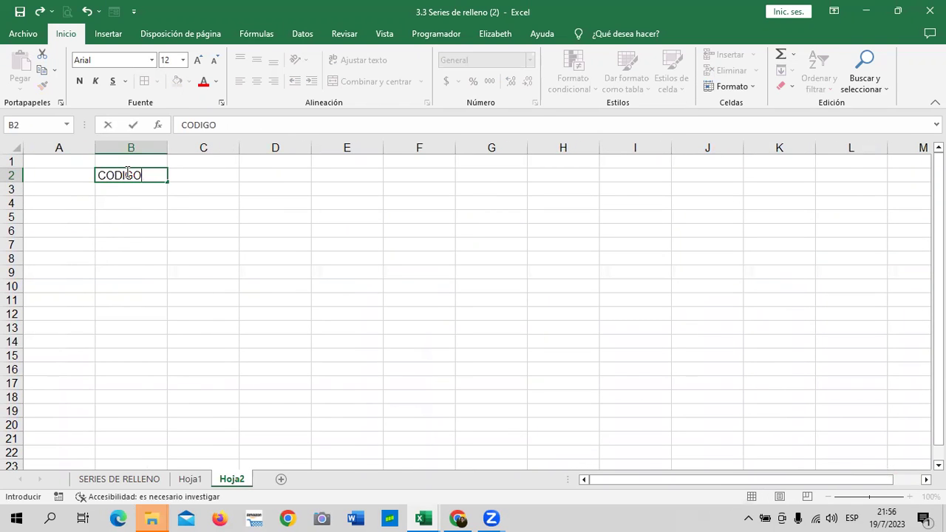
{"action": "key", "text": "Tab"}
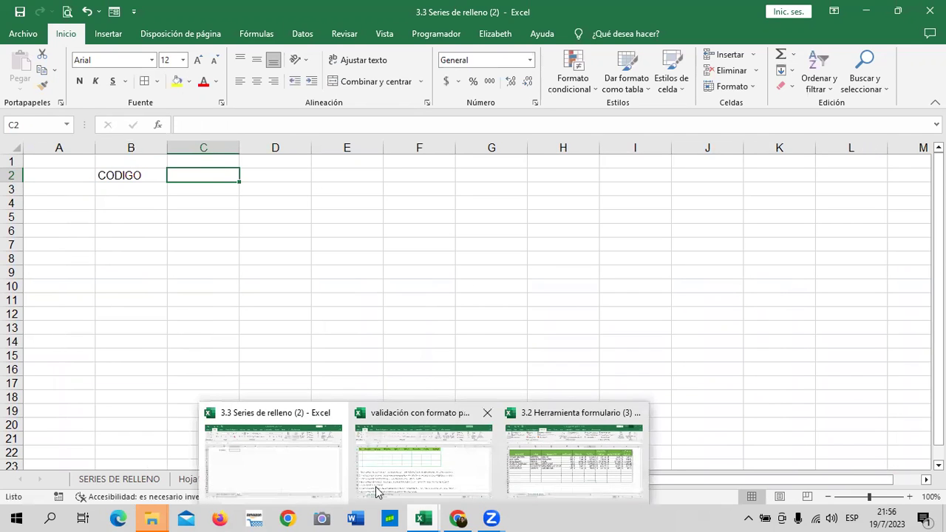
{"action": "mouse_move", "coordinate": [423, 518]}
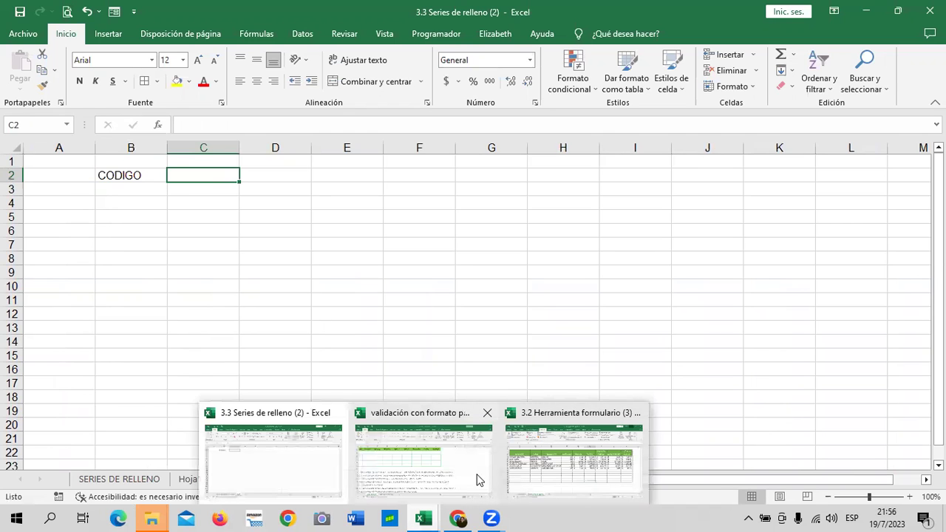
- Switch to the validación con formato personalizado workbook and add two new sheets
{"action": "left_click", "coordinate": [477, 480]}
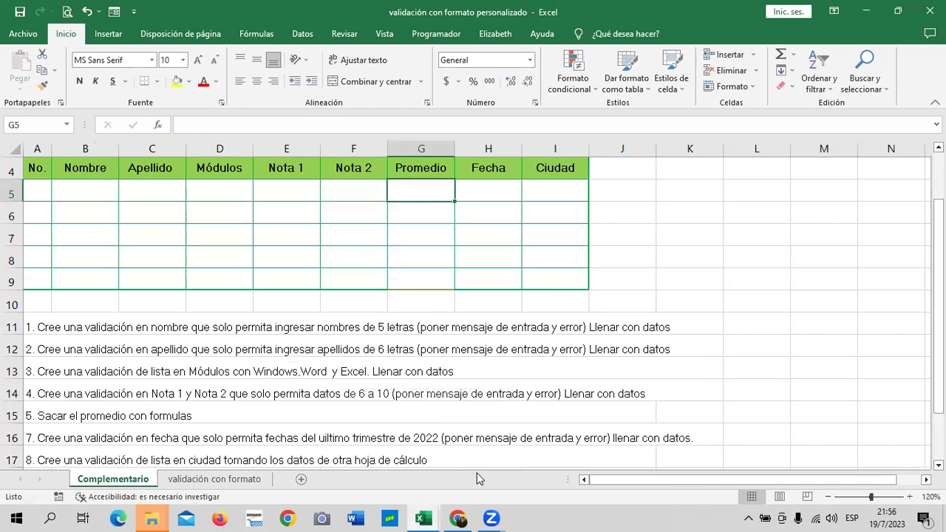
{"action": "left_click", "coordinate": [300, 480]}
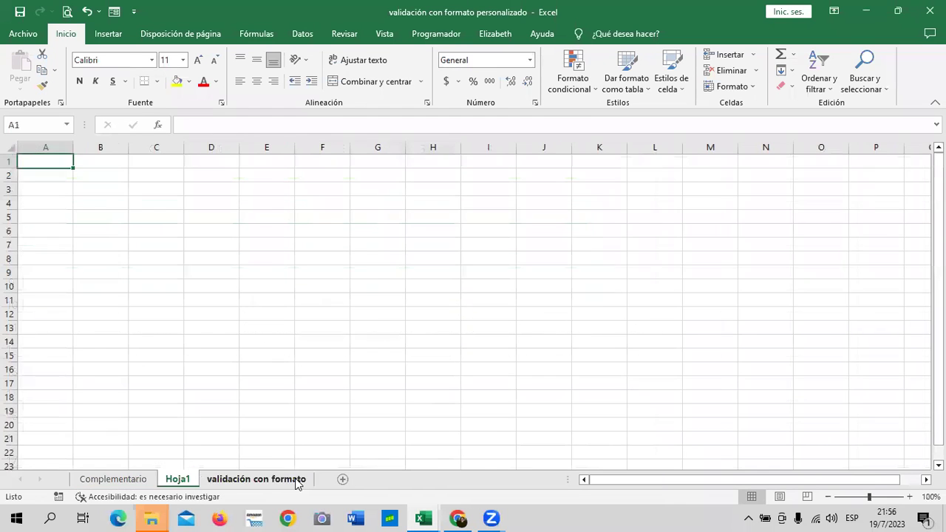
{"action": "left_click", "coordinate": [342, 479]}
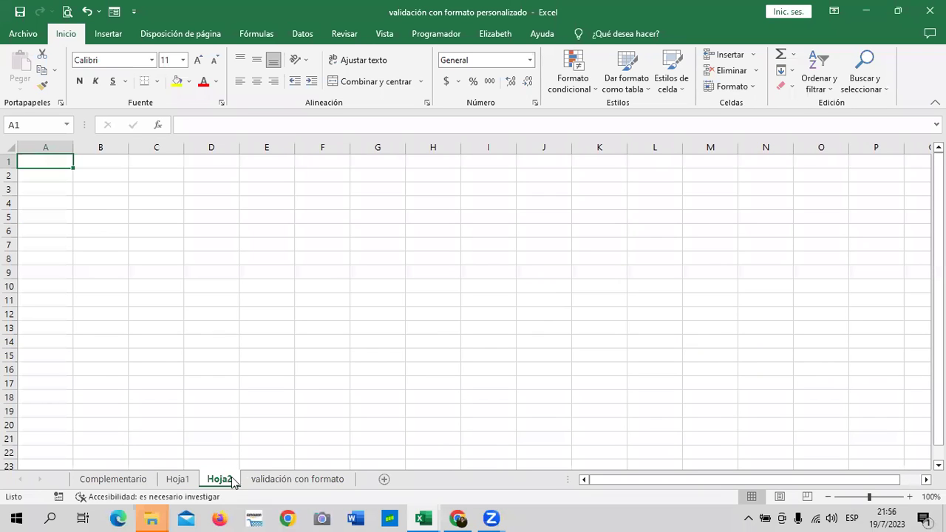
- Enter CODIGO and NOMBRES in B4:C4 and fill the saved header list across to P4
{"action": "left_click", "coordinate": [99, 199]}
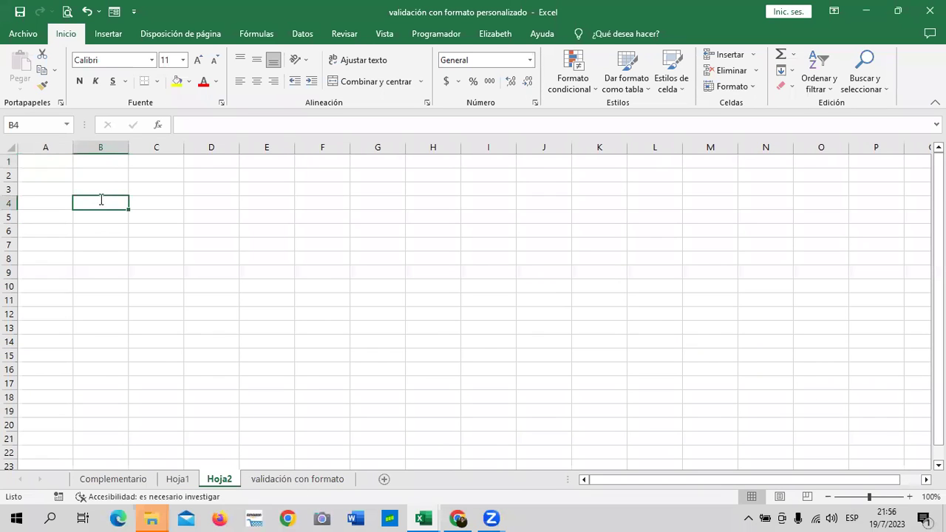
{"action": "type", "text": "CODIGO"}
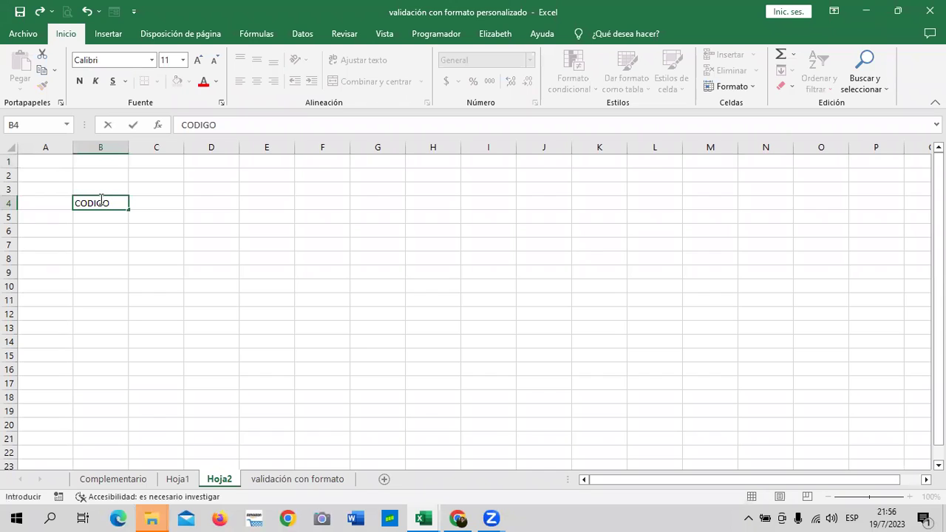
{"action": "key", "text": "Tab"}
{"action": "type", "text": "NO"}
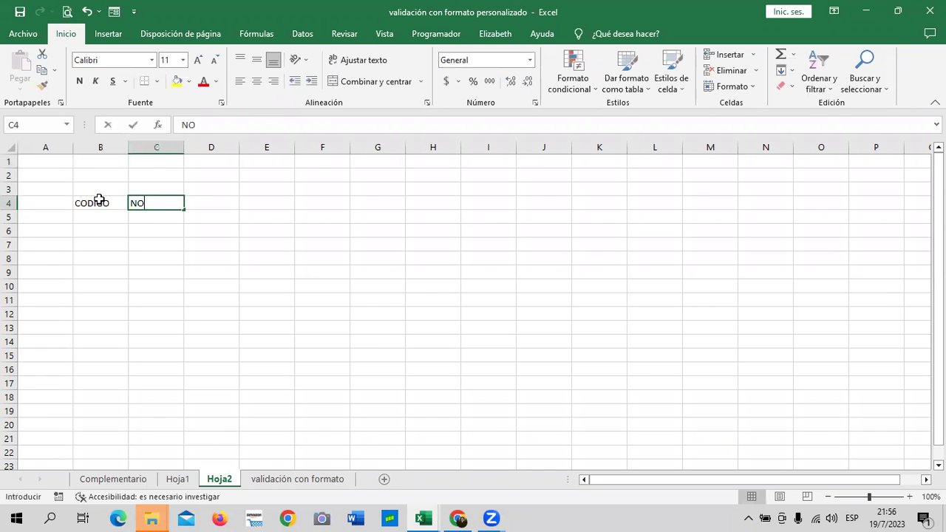
{"action": "type", "text": "MBRES"}
{"action": "key", "text": "Return"}
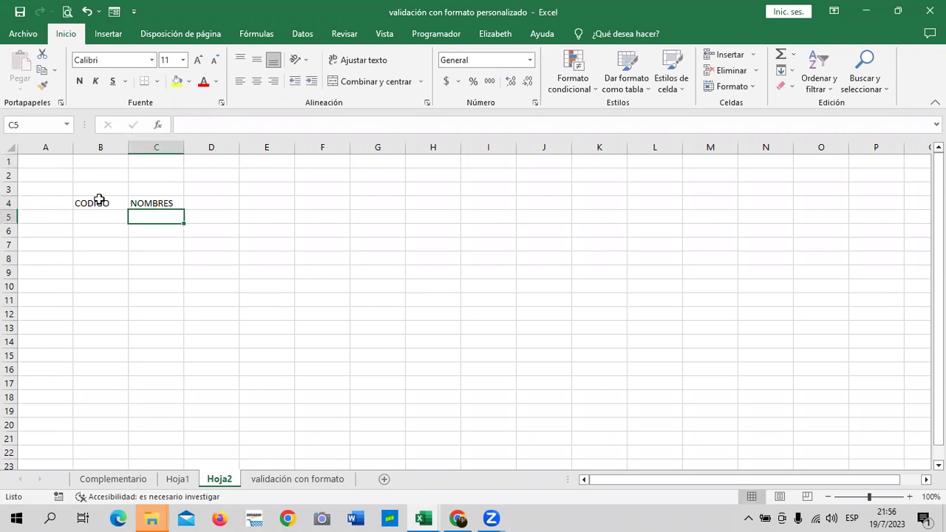
{"action": "mouse_move", "coordinate": [103, 201]}
{"action": "left_mouse_down"}
{"action": "mouse_move", "coordinate": [170, 211]}
{"action": "mouse_move", "coordinate": [254, 201]}
{"action": "mouse_move", "coordinate": [912, 207]}
{"action": "mouse_move", "coordinate": [805, 208]}
{"action": "left_mouse_up"}
{"action": "left_click", "coordinate": [554, 323]}
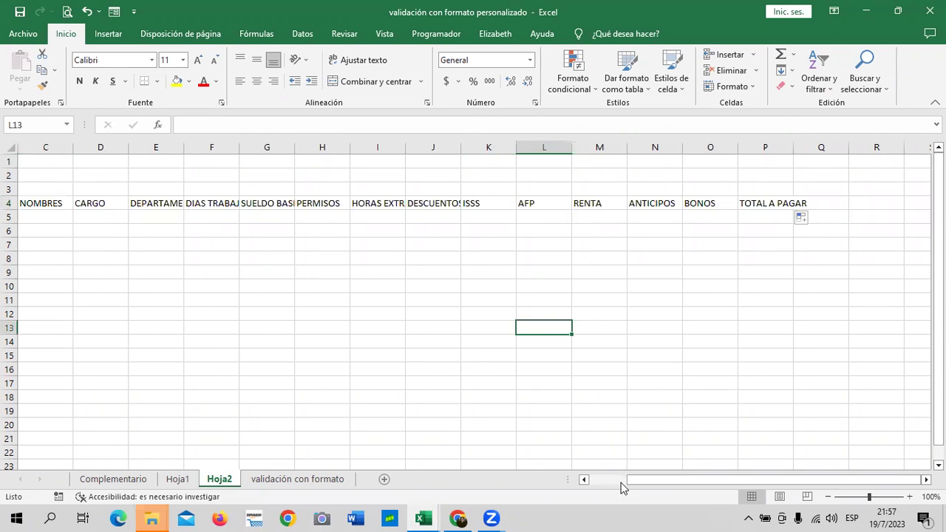
{"action": "left_click_drag", "start_coordinate": [638, 480], "coordinate": [596, 480]}
- Autofit the widths of columns B through P to their header labels
{"action": "mouse_move", "coordinate": [115, 207]}
{"action": "left_mouse_down"}
{"action": "mouse_move", "coordinate": [249, 196]}
{"action": "mouse_move", "coordinate": [923, 209]}
{"action": "mouse_move", "coordinate": [787, 208]}
{"action": "left_mouse_up"}
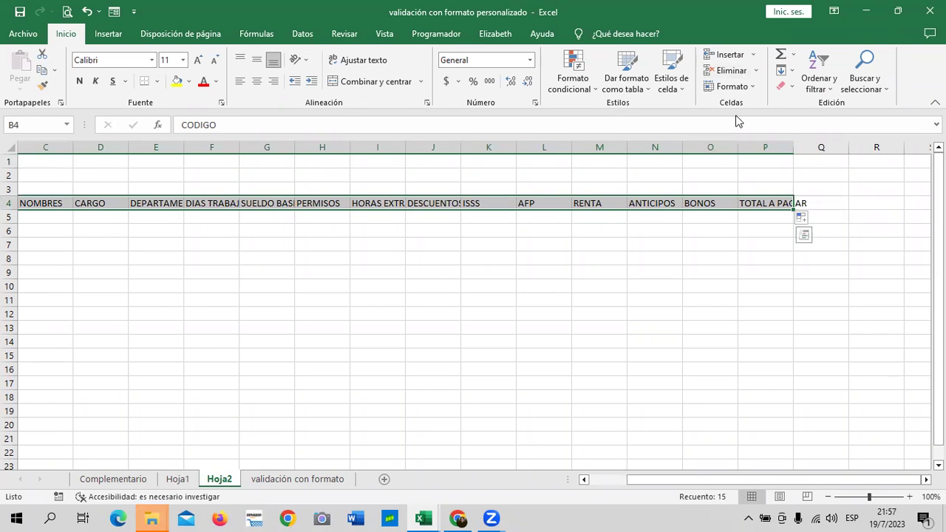
{"action": "left_click", "coordinate": [750, 87]}
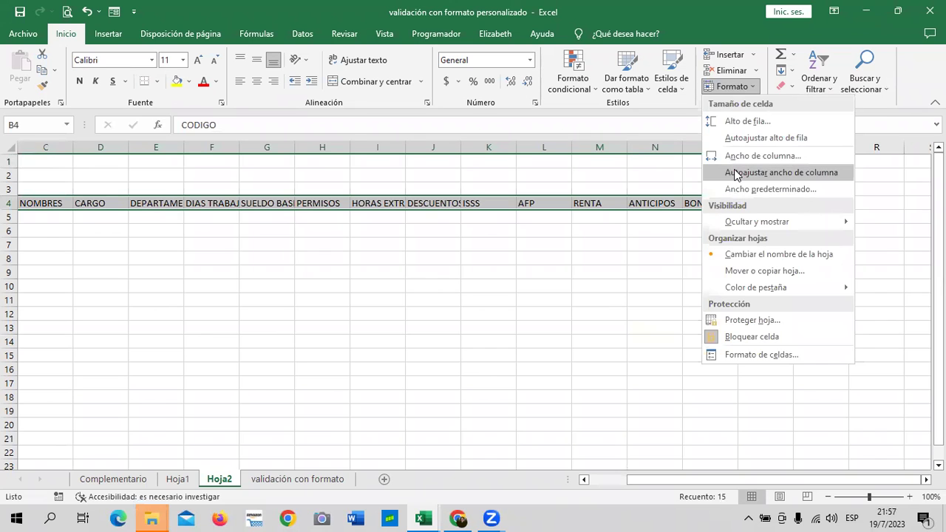
{"action": "left_click", "coordinate": [736, 172]}
{"action": "left_click", "coordinate": [430, 298]}
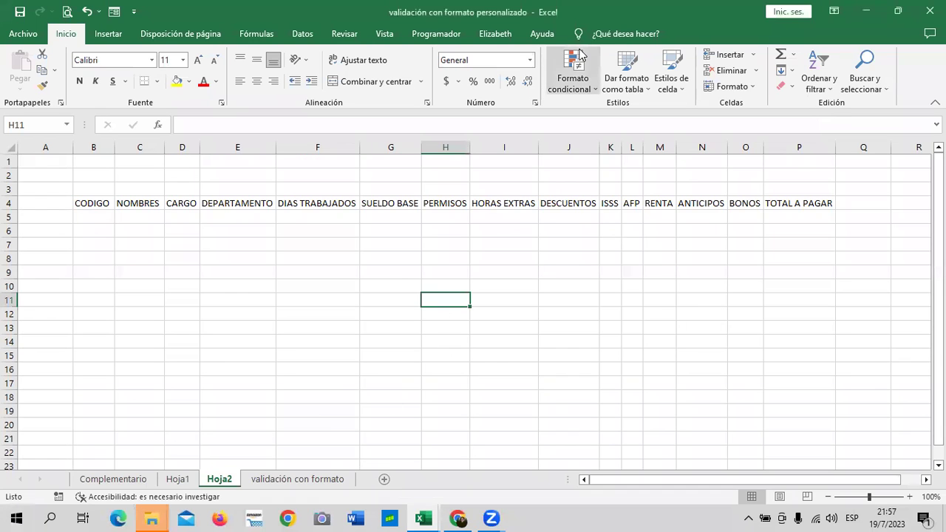
- Open the custom lists editor from Excel Options > Advanced
{"action": "left_click", "coordinate": [768, 194]}
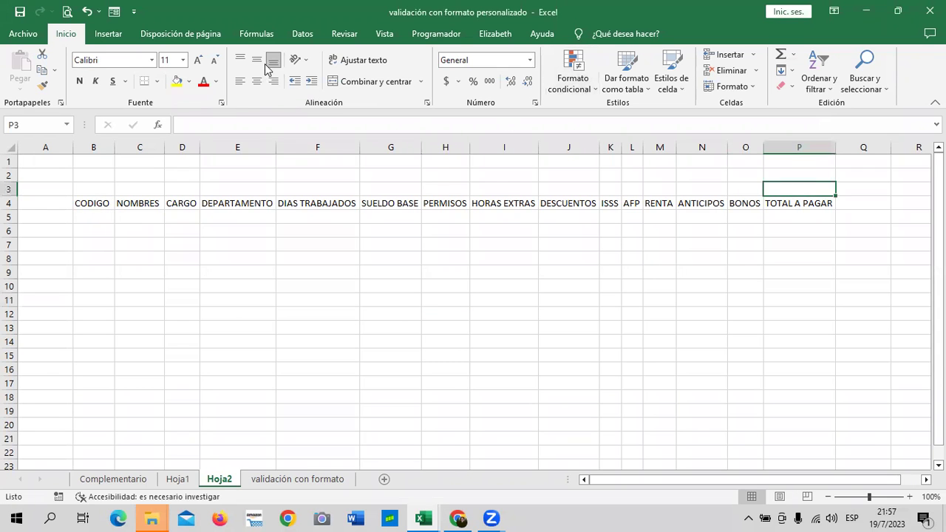
{"action": "left_click", "coordinate": [134, 11]}
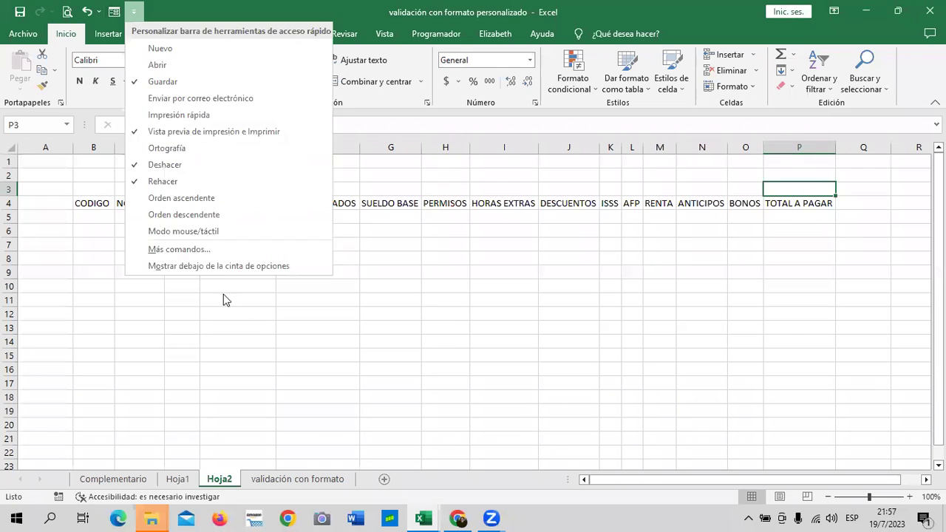
{"action": "left_click", "coordinate": [219, 248]}
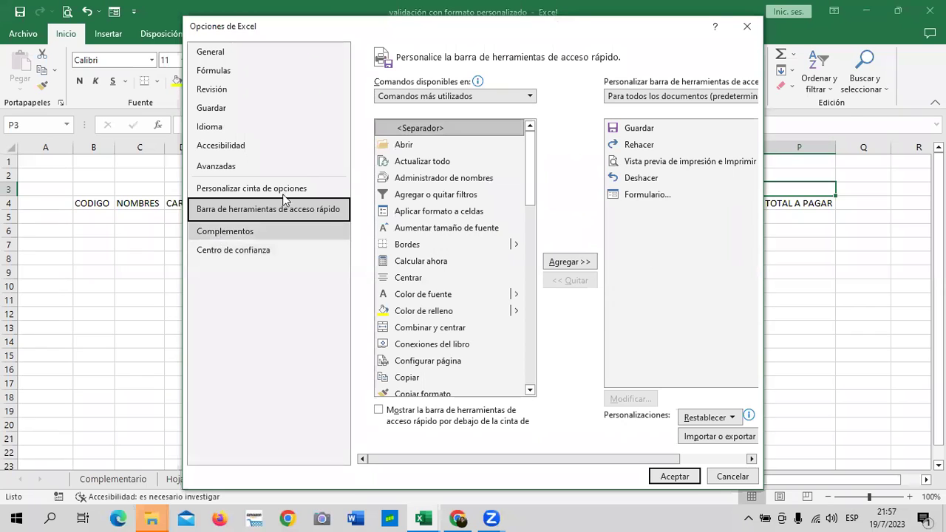
{"action": "left_click", "coordinate": [252, 169]}
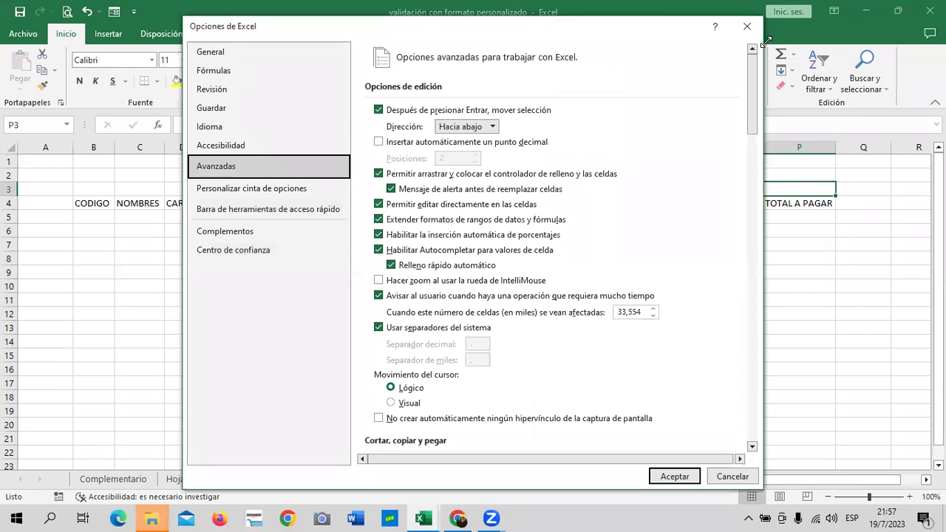
{"action": "scroll", "coordinate": [728, 295], "scroll_direction": "down", "scroll_amount": 15}
{"action": "key", "text": "Escape"}
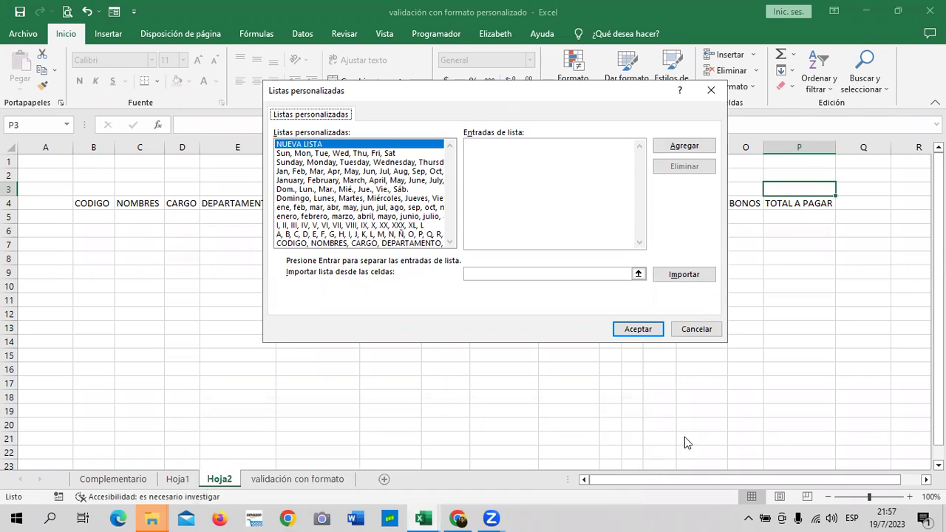
- Browse the custom lists: the CODIGO header list, A, B, C, Roman numerals and day names
{"action": "left_click", "coordinate": [427, 244]}
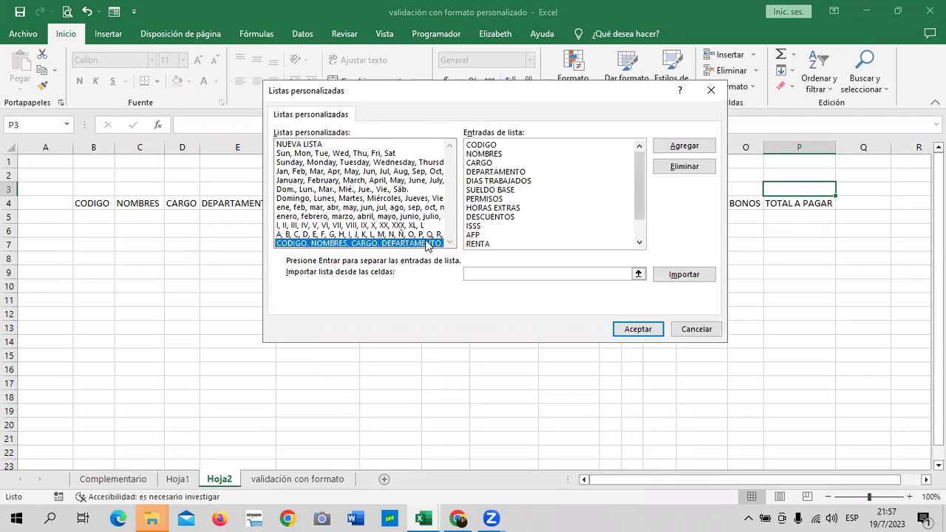
{"action": "left_click", "coordinate": [426, 234]}
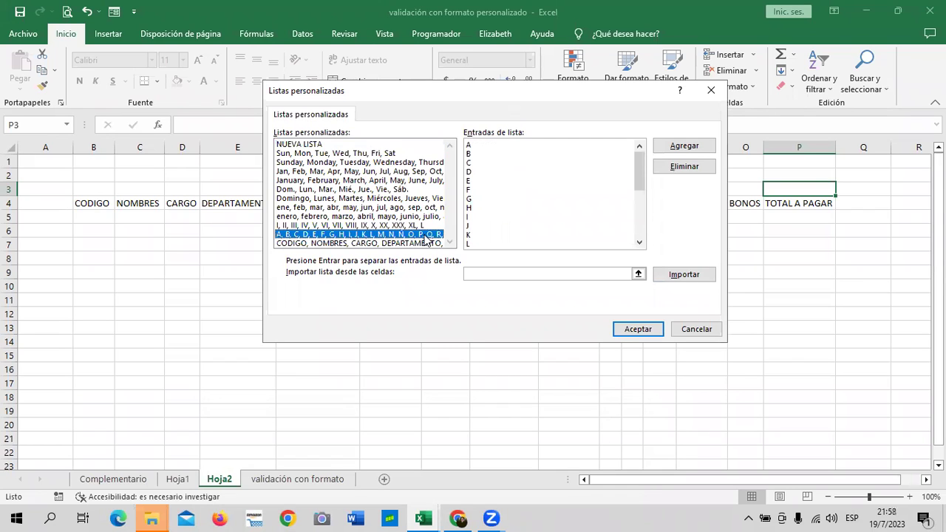
{"action": "left_click", "coordinate": [408, 225]}
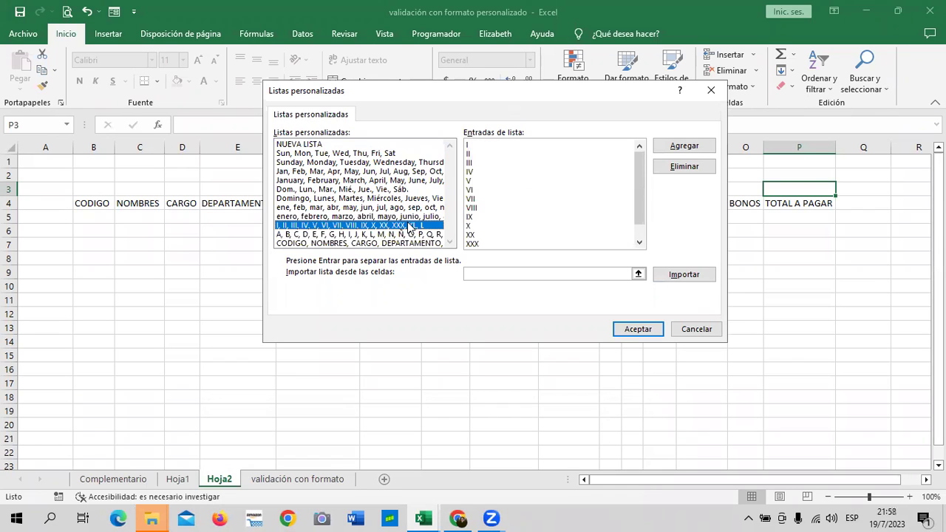
{"action": "mouse_move", "coordinate": [408, 227]}
{"action": "left_mouse_down"}
{"action": "mouse_move", "coordinate": [403, 153]}
{"action": "mouse_move", "coordinate": [408, 234]}
{"action": "left_mouse_up"}
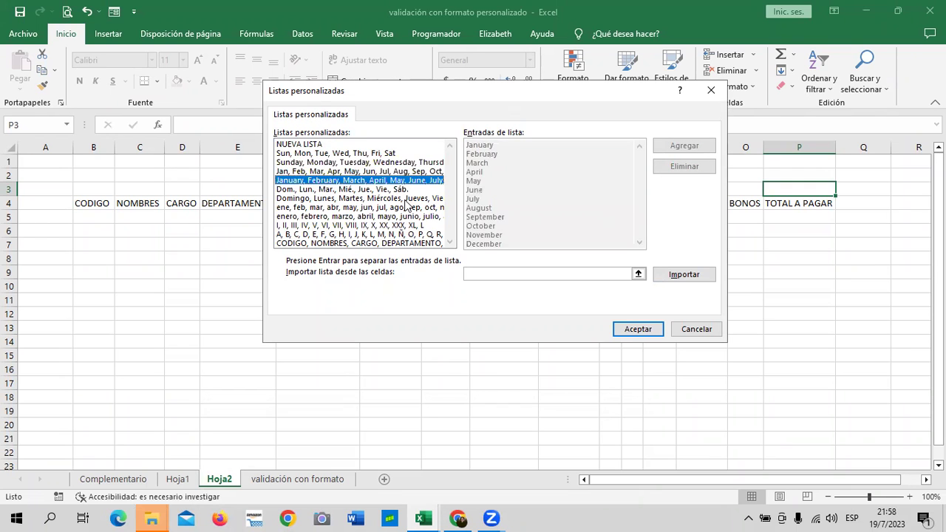
{"action": "left_click", "coordinate": [406, 226]}
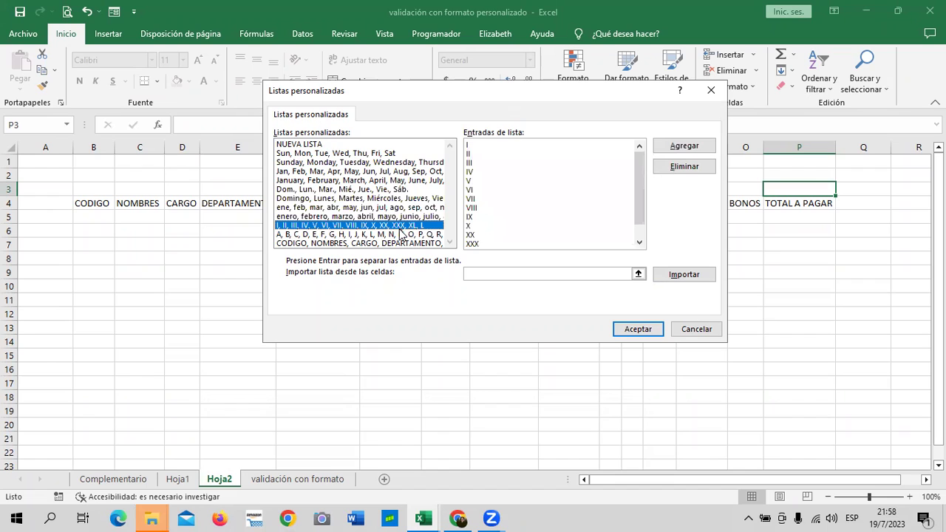
{"action": "left_click", "coordinate": [399, 215]}
{"action": "left_click", "coordinate": [397, 190]}
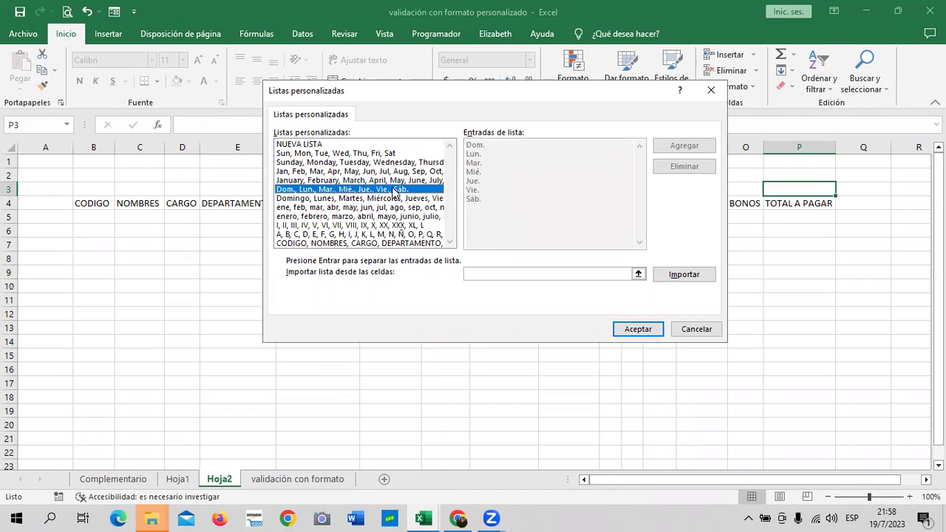
{"action": "left_click", "coordinate": [392, 225]}
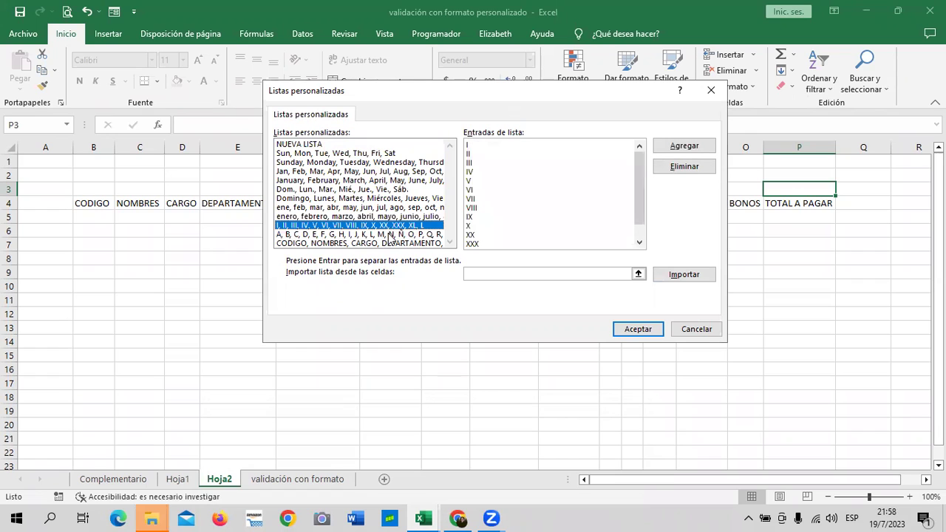
{"action": "left_click", "coordinate": [393, 234]}
{"action": "left_click", "coordinate": [363, 243]}
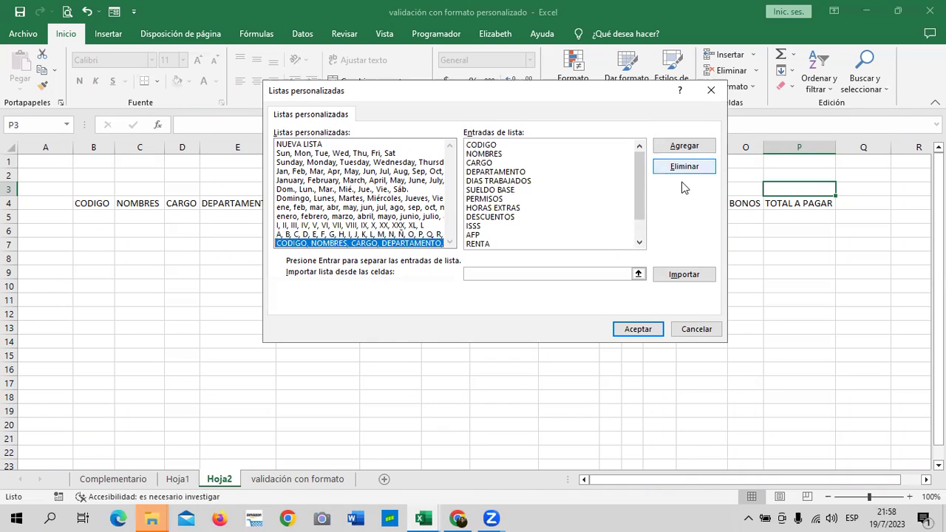
- Close the custom lists and Options dialogs unchanged, then return to the 3.3 Series de relleno workbook
{"action": "left_click", "coordinate": [693, 329]}
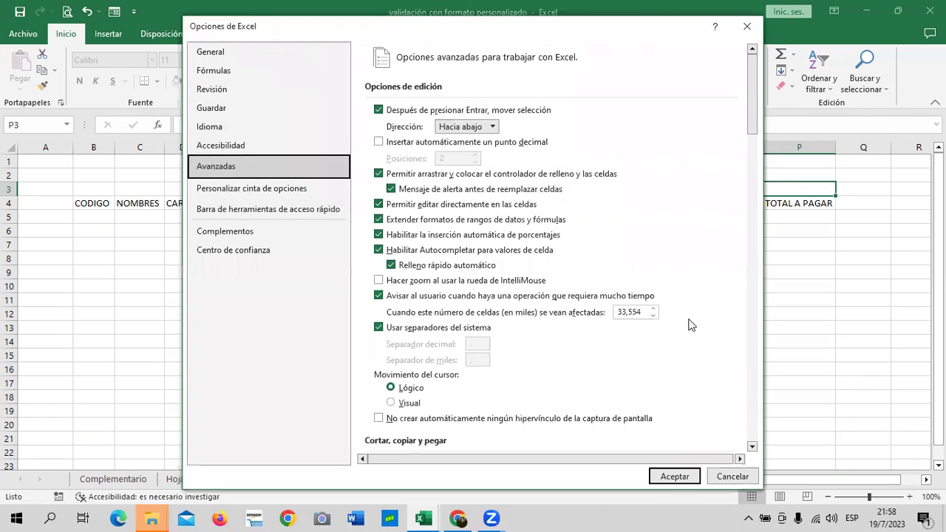
{"action": "left_click", "coordinate": [674, 476]}
{"action": "left_click", "coordinate": [624, 368]}
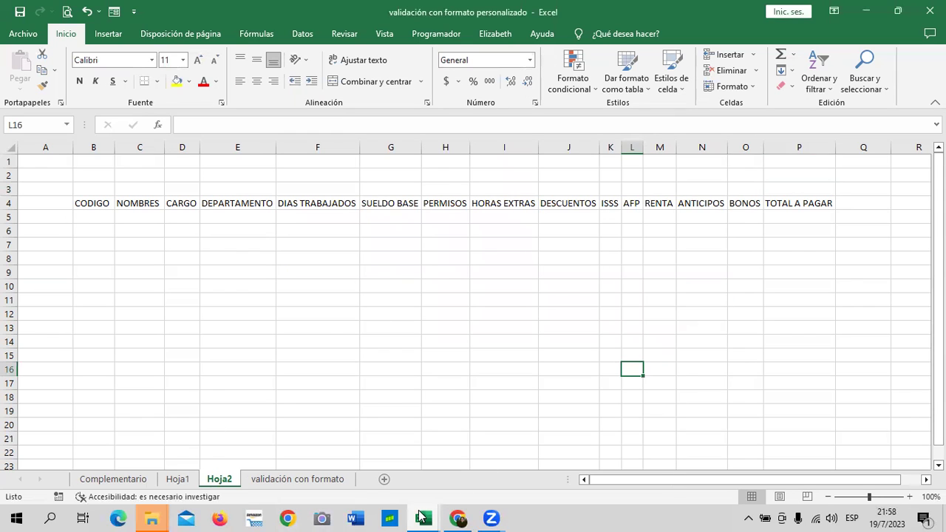
{"action": "mouse_move", "coordinate": [423, 518]}
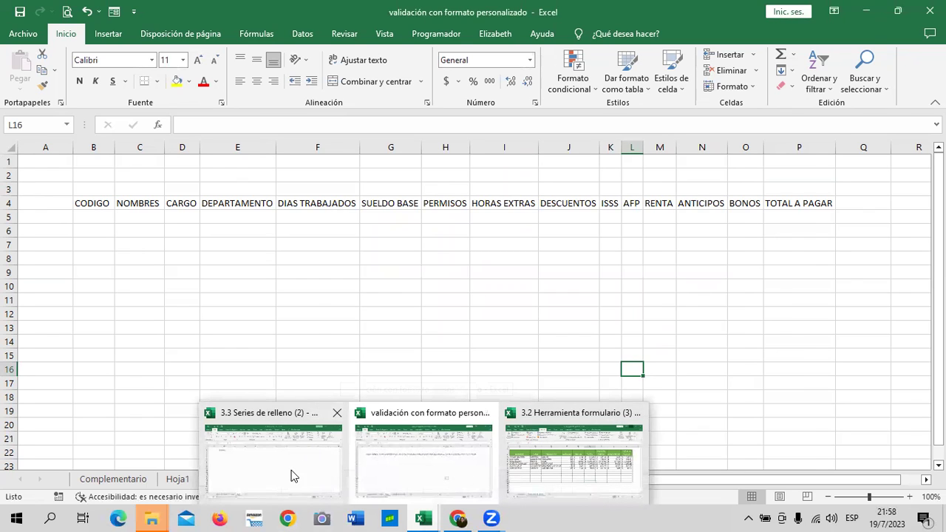
{"action": "left_click", "coordinate": [294, 472]}
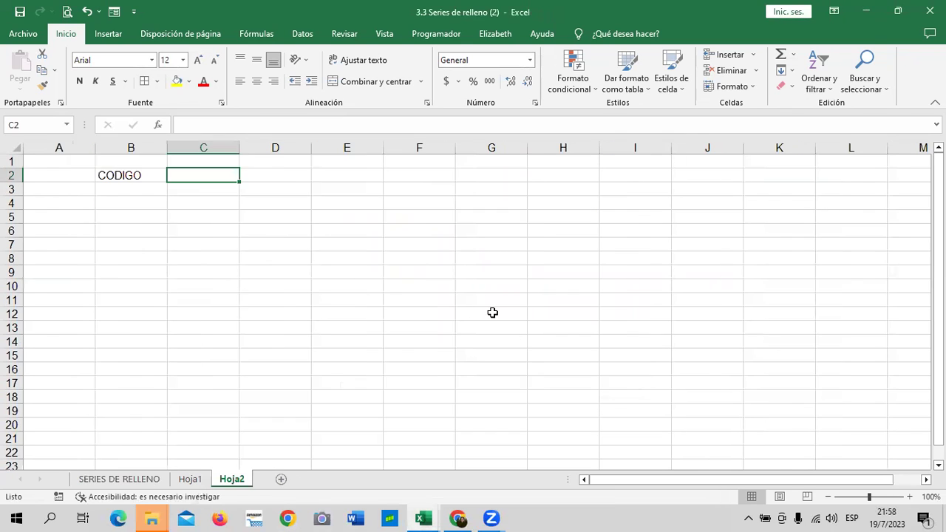
- Fill the header series from CODIGO in B2 across to L2
{"action": "left_click", "coordinate": [141, 175]}
{"action": "left_click_drag", "start_coordinate": [167, 182], "coordinate": [882, 201]}
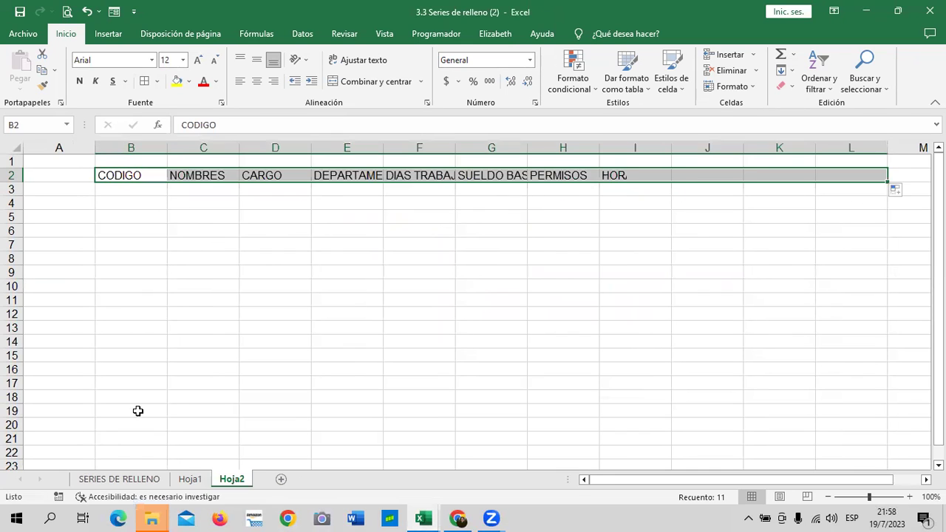
{"action": "left_click", "coordinate": [119, 479]}
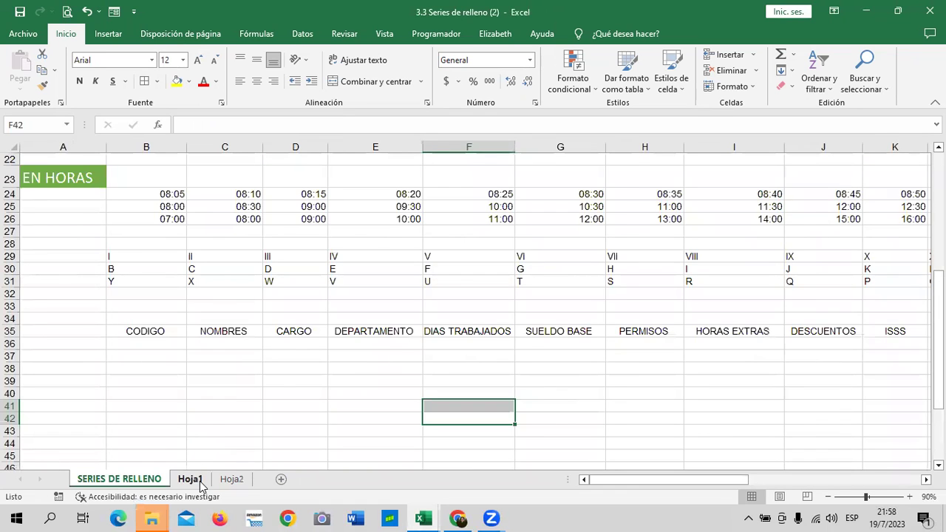
{"action": "left_click", "coordinate": [190, 479]}
{"action": "left_click", "coordinate": [231, 479]}
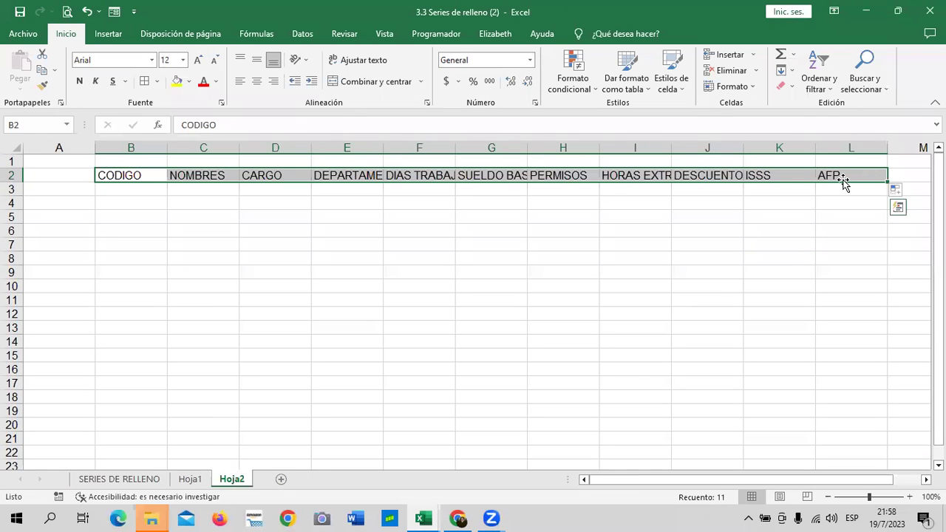
- Extend the series through TOTAL A PAGAR in P2 and select the header row B2:P2
{"action": "left_click_drag", "start_coordinate": [713, 479], "coordinate": [779, 484]}
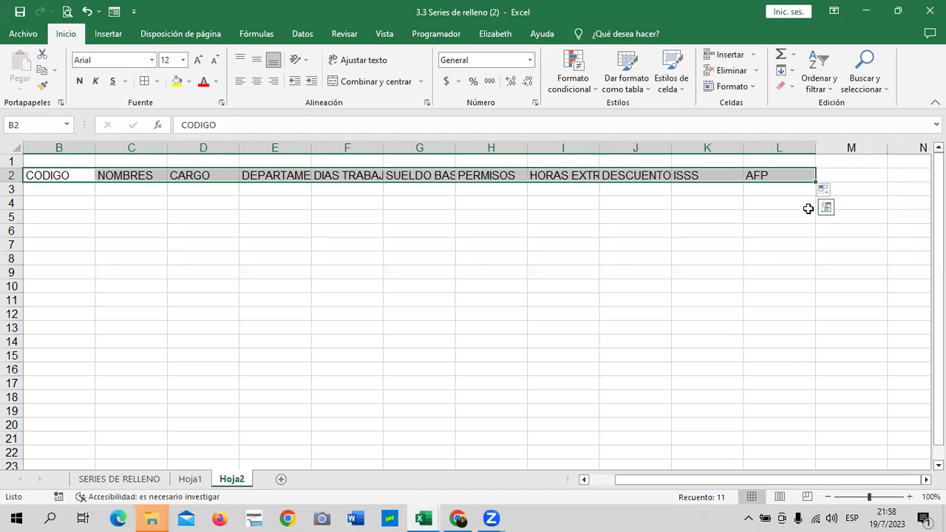
{"action": "mouse_move", "coordinate": [816, 181]}
{"action": "left_mouse_down"}
{"action": "mouse_move", "coordinate": [892, 183]}
{"action": "mouse_move", "coordinate": [875, 183]}
{"action": "left_mouse_up"}
{"action": "left_click", "coordinate": [761, 247]}
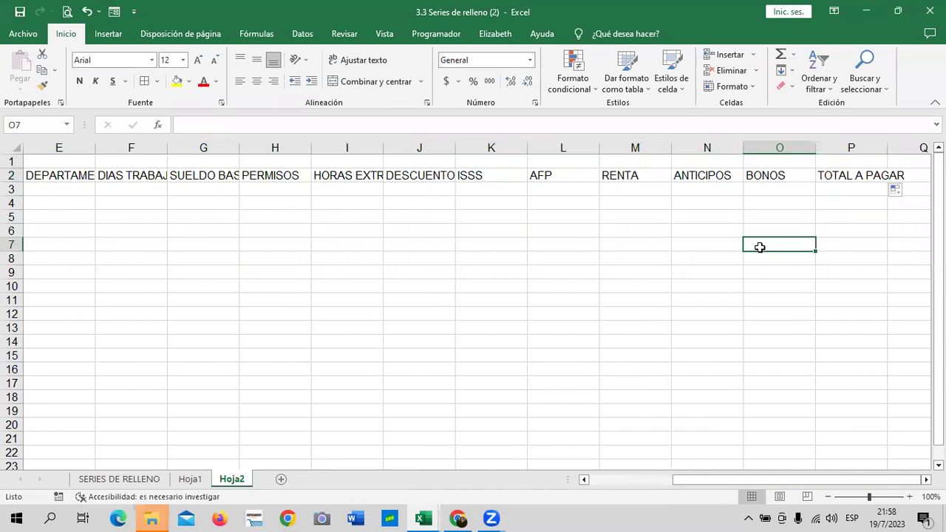
{"action": "left_click_drag", "start_coordinate": [724, 479], "coordinate": [662, 480]}
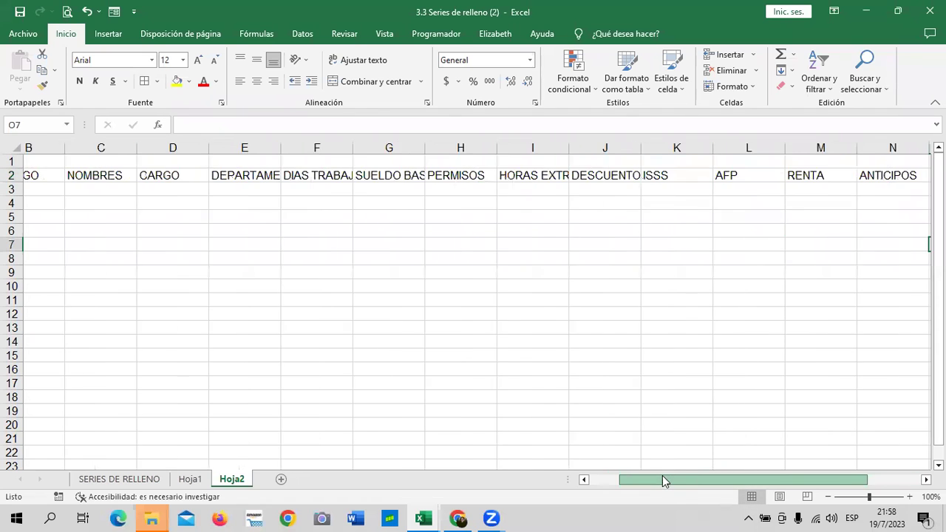
{"action": "left_click_drag", "start_coordinate": [724, 479], "coordinate": [650, 479]}
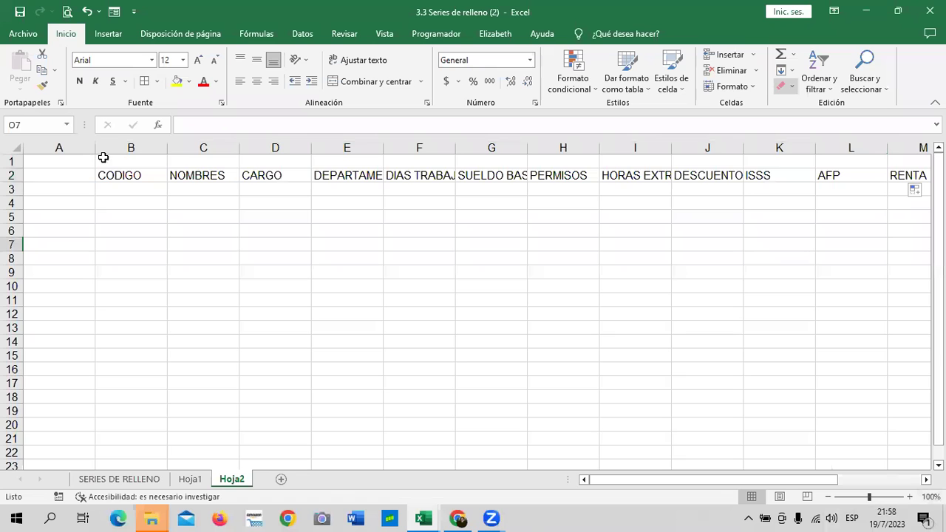
{"action": "mouse_move", "coordinate": [103, 175]}
{"action": "left_mouse_down"}
{"action": "mouse_move", "coordinate": [907, 175]}
{"action": "mouse_move", "coordinate": [818, 177]}
{"action": "left_mouse_up"}
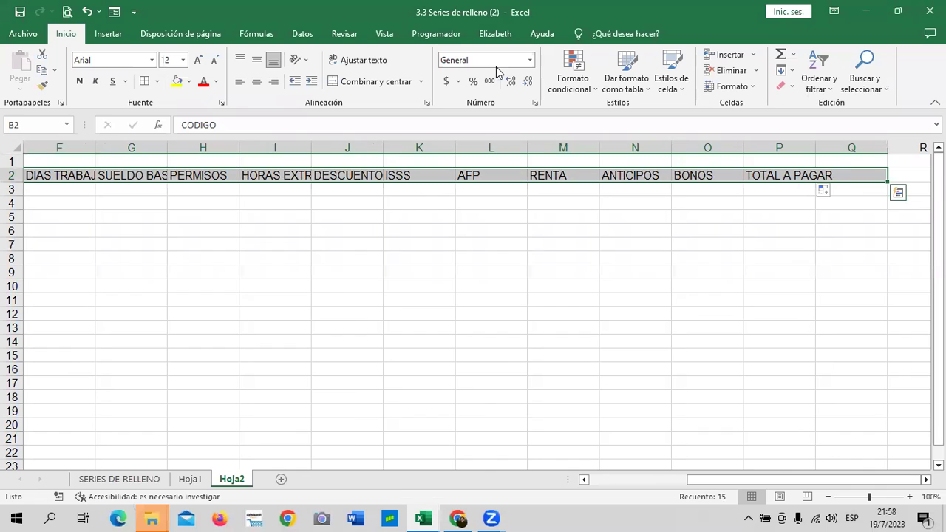
- AutoFit columns B:P so CODIGO through TOTAL A PAGAR show fully, then go to Hoja1
{"action": "left_click", "coordinate": [748, 86]}
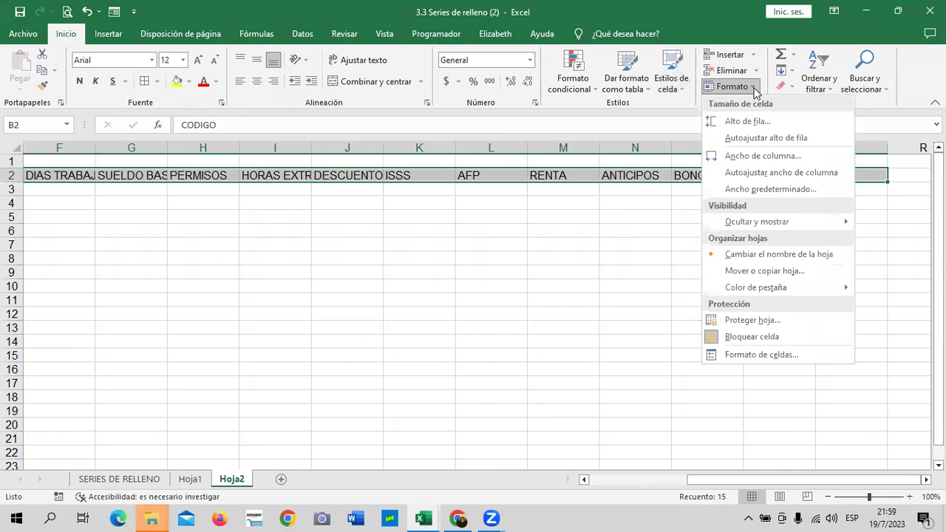
{"action": "left_click", "coordinate": [787, 158]}
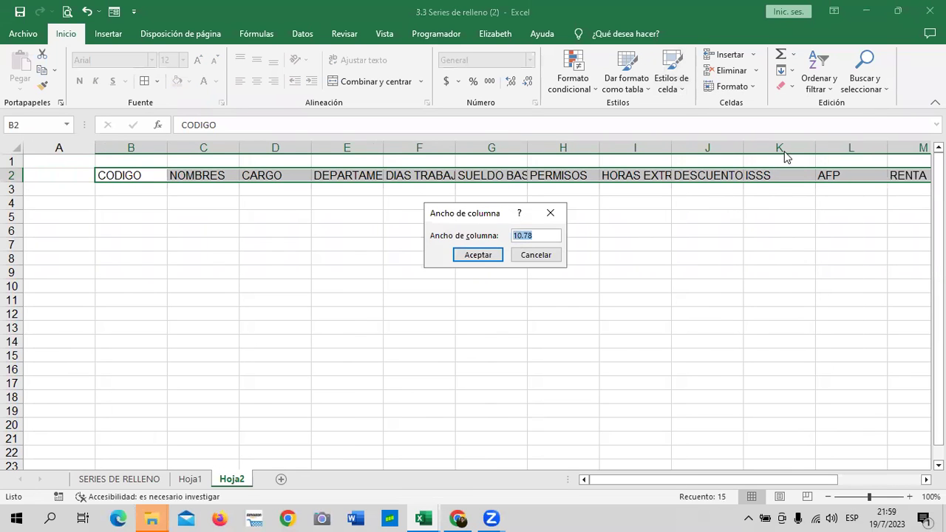
{"action": "left_click", "coordinate": [553, 254]}
{"action": "left_click", "coordinate": [743, 87]}
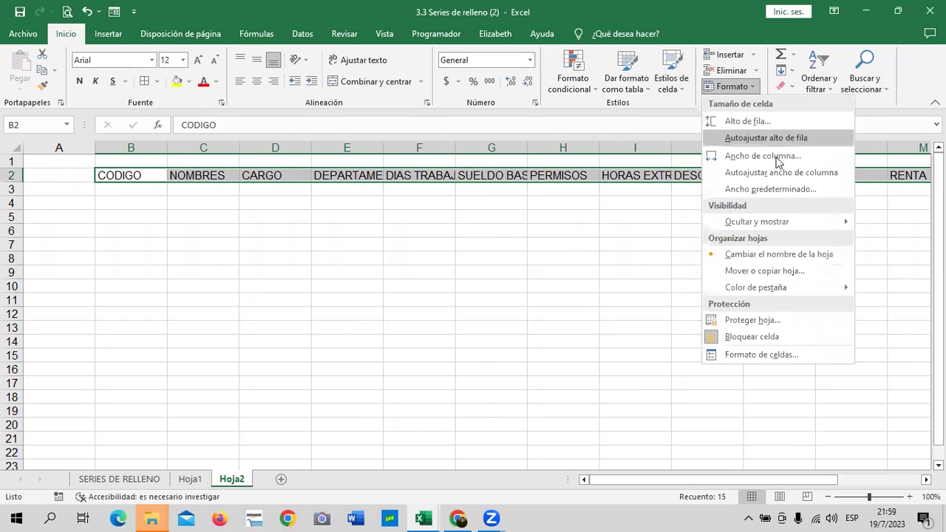
{"action": "left_click", "coordinate": [790, 173]}
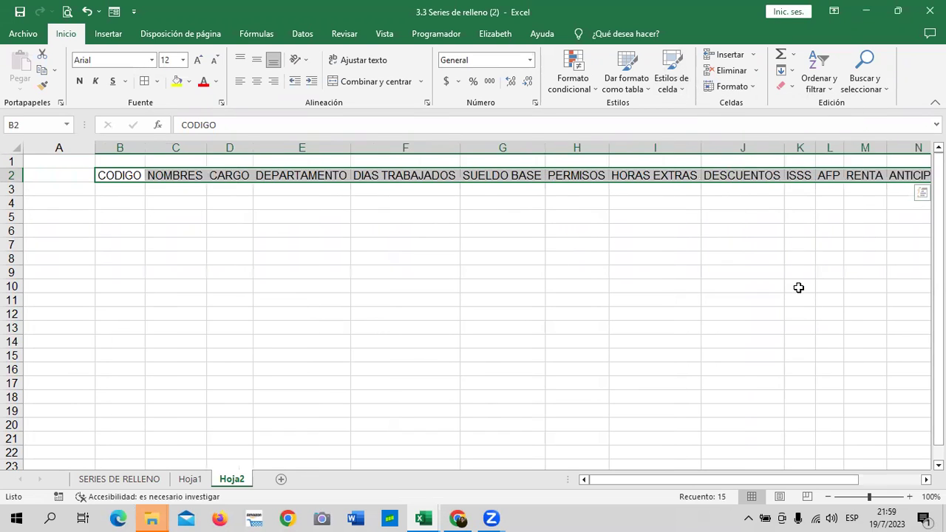
{"action": "left_click", "coordinate": [798, 287]}
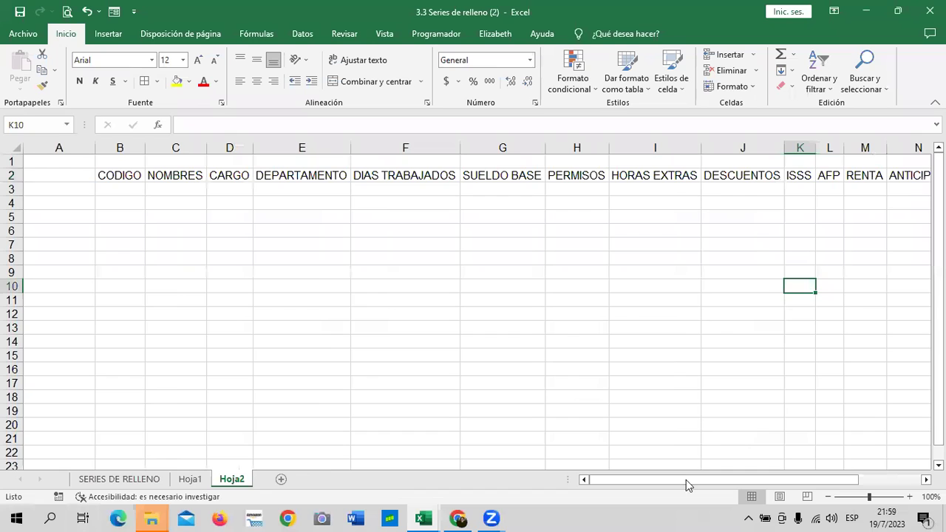
{"action": "mouse_move", "coordinate": [686, 480]}
{"action": "left_mouse_down"}
{"action": "mouse_move", "coordinate": [776, 485]}
{"action": "mouse_move", "coordinate": [702, 479]}
{"action": "left_mouse_up"}
{"action": "left_click", "coordinate": [583, 268]}
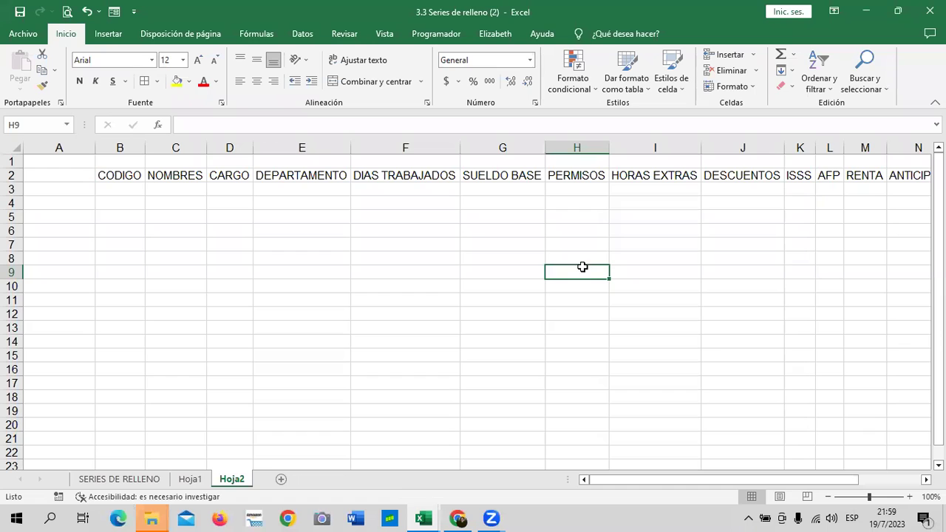
{"action": "left_click", "coordinate": [190, 479]}
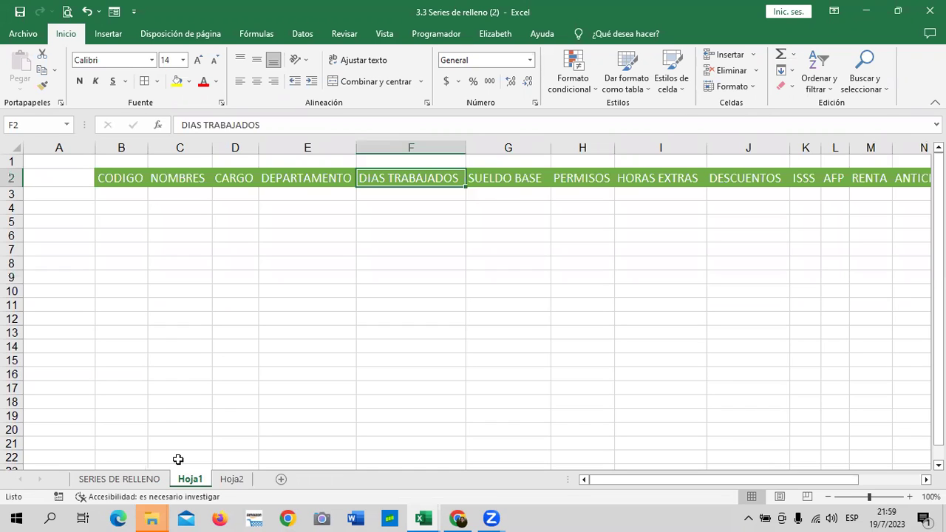
- Check the NOMBRES header formatting on Hoja1, then insert a new blank sheet Hoja3
{"action": "left_click", "coordinate": [489, 303]}
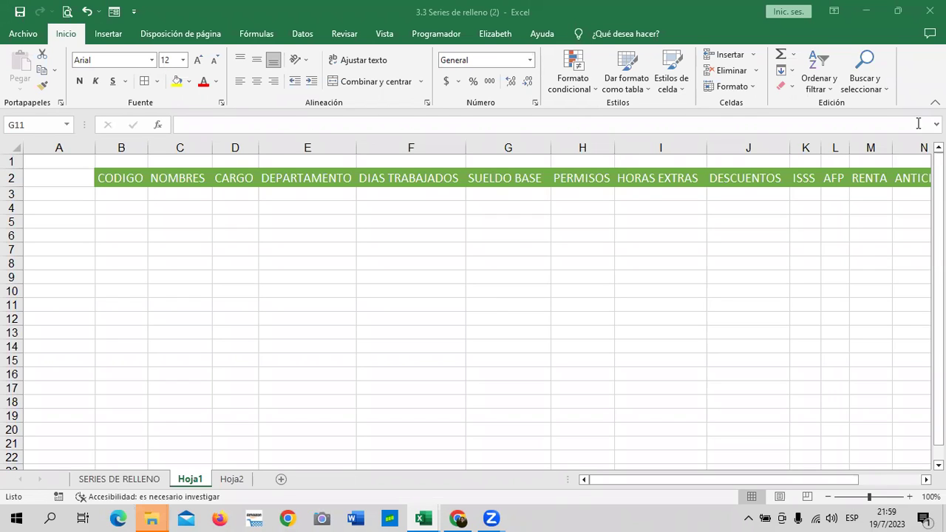
{"action": "left_click", "coordinate": [176, 181]}
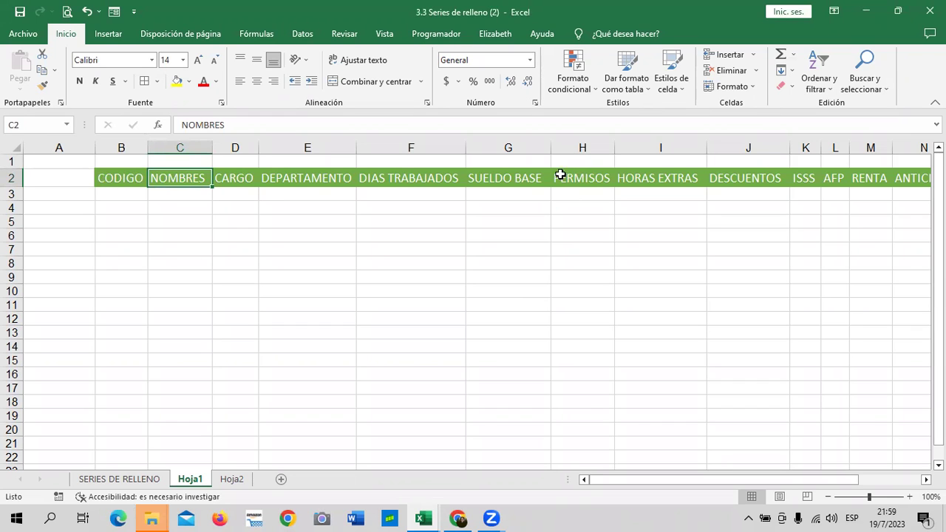
{"action": "left_click", "coordinate": [582, 278]}
{"action": "left_click", "coordinate": [122, 233]}
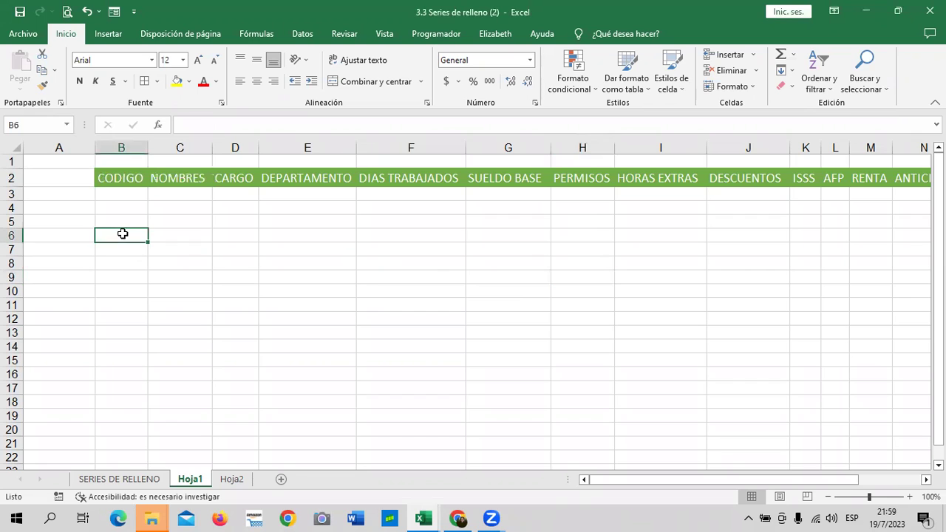
{"action": "left_click", "coordinate": [281, 478]}
{"action": "left_click", "coordinate": [436, 347]}
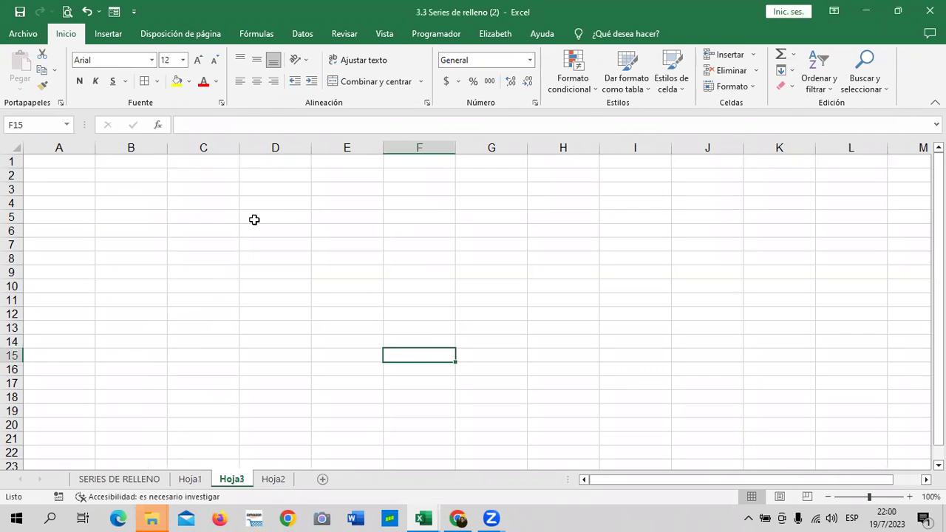
- Enter the headers CANTIDAD, EXISTENCIAS and CODIGO across C4:E4
{"action": "left_click", "coordinate": [188, 204]}
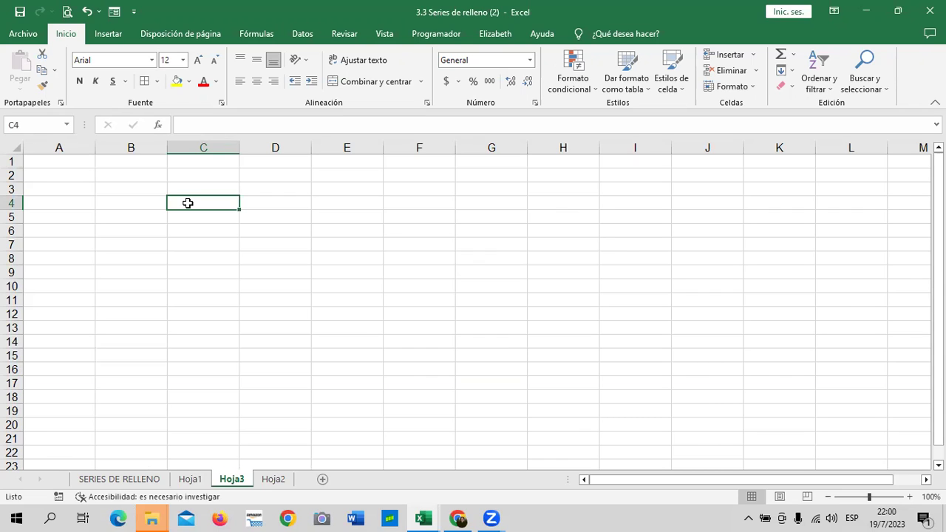
{"action": "type", "text": "CANTIAD"}
{"action": "key", "text": "BackSpace"}
{"action": "key", "text": "BackSpace"}
{"action": "key", "text": "BackSpace"}
{"action": "type", "text": "DAD"}
{"action": "key", "text": "Tab"}
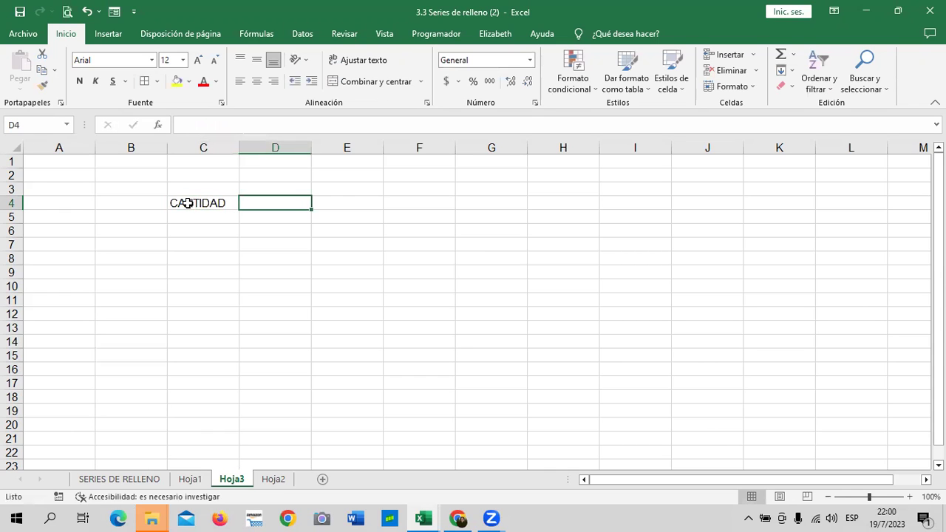
{"action": "type", "text": "EX"}
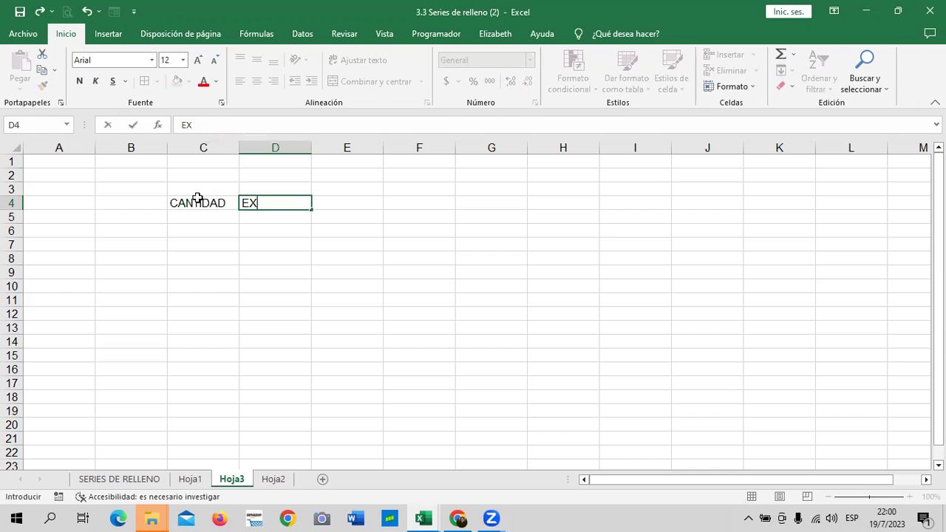
{"action": "type", "text": "ISTENCIAS"}
{"action": "key", "text": "Tab"}
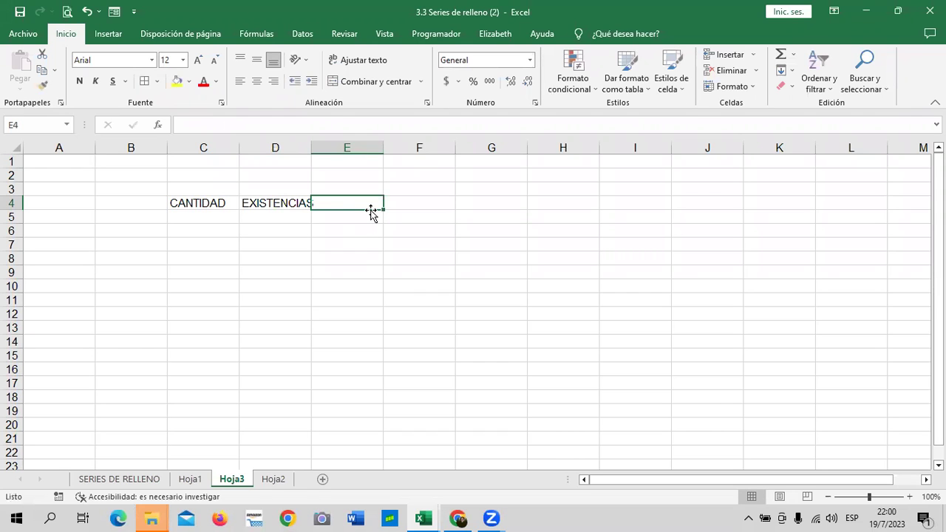
{"action": "type", "text": "CODIGO"}
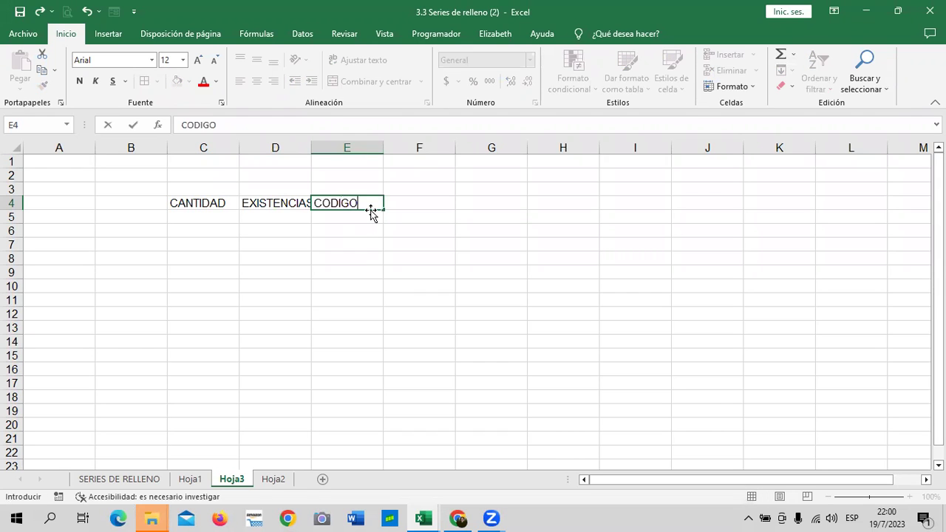
{"action": "key", "text": "Tab"}
- Add N. PRODUCTO, FECHAS DE INGRESO and FECHA DE VENCIMIENTO in F4:H4, widening column F
{"action": "type", "text": "NOMBRE"}
{"action": "key", "text": "BackSpace"}
{"action": "key", "text": "BackSpace"}
{"action": "key", "text": "BackSpace"}
{"action": "key", "text": "BackSpace"}
{"action": "key", "text": "BackSpace"}
{"action": "type", "text": "PRODUCTO"}
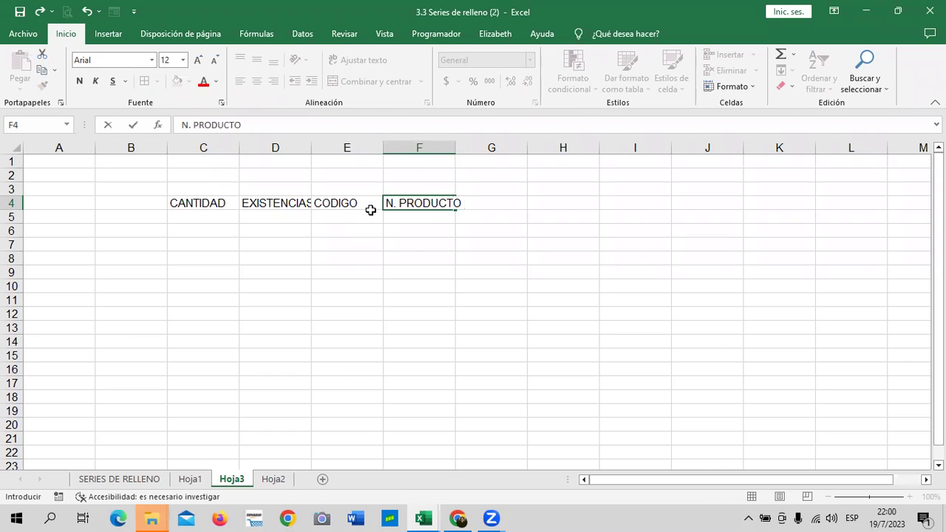
{"action": "key", "text": "Tab"}
{"action": "left_click_drag", "start_coordinate": [456, 145], "coordinate": [479, 145]}
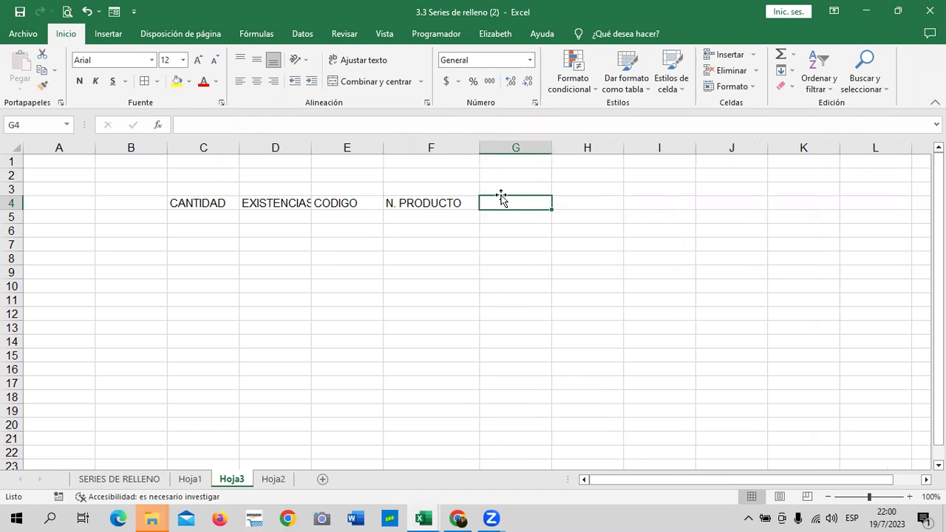
{"action": "type", "text": "FECHASDE INGRESO"}
{"action": "key", "text": "Tab"}
{"action": "type", "text": "F"}
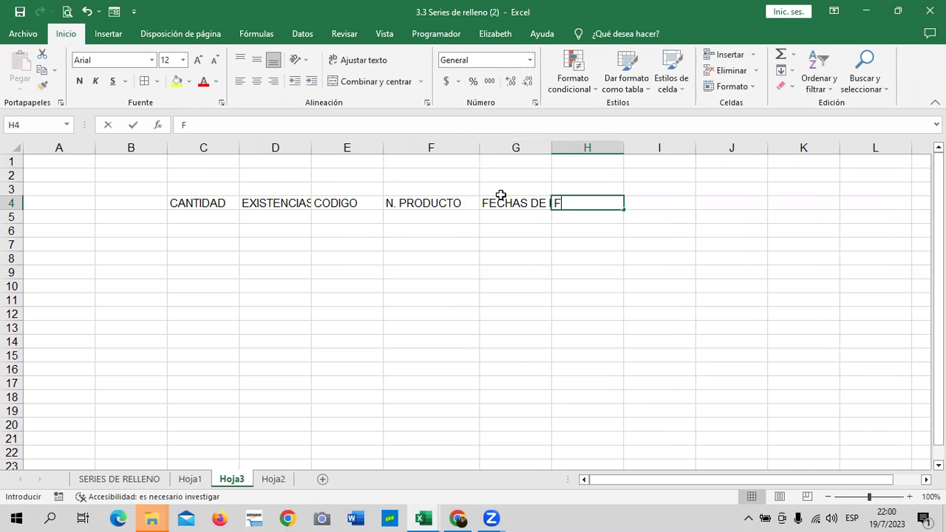
{"action": "type", "text": "ECHAS DE"}
{"action": "key", "text": "BackSpace"}
{"action": "key", "text": "BackSpace"}
{"action": "key", "text": "BackSpace"}
{"action": "key", "text": "BackSpace"}
{"action": "type", "text": "DE VENCIMIENTO"}
{"action": "key", "text": "Return"}
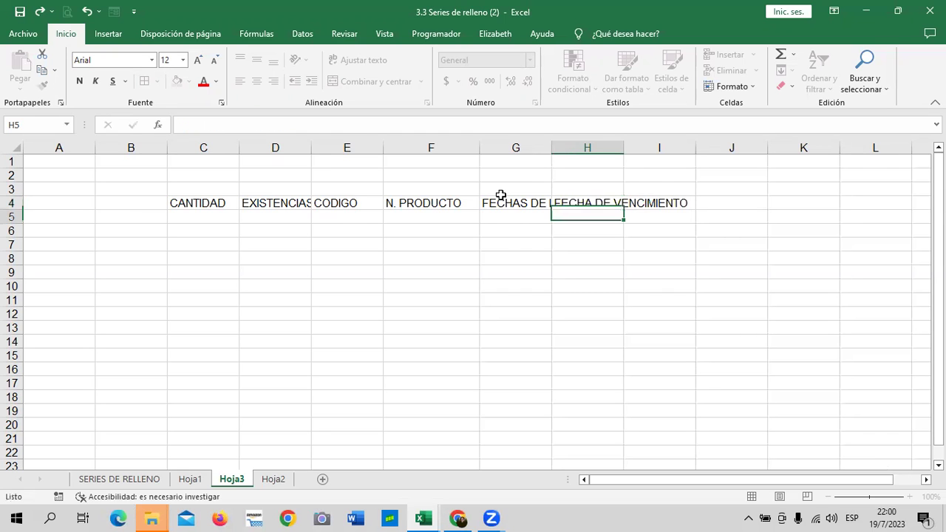
- Widen columns G, H and I to fit their headers and enter TRASLADOS in I4
{"action": "left_click_drag", "start_coordinate": [554, 145], "coordinate": [572, 145]}
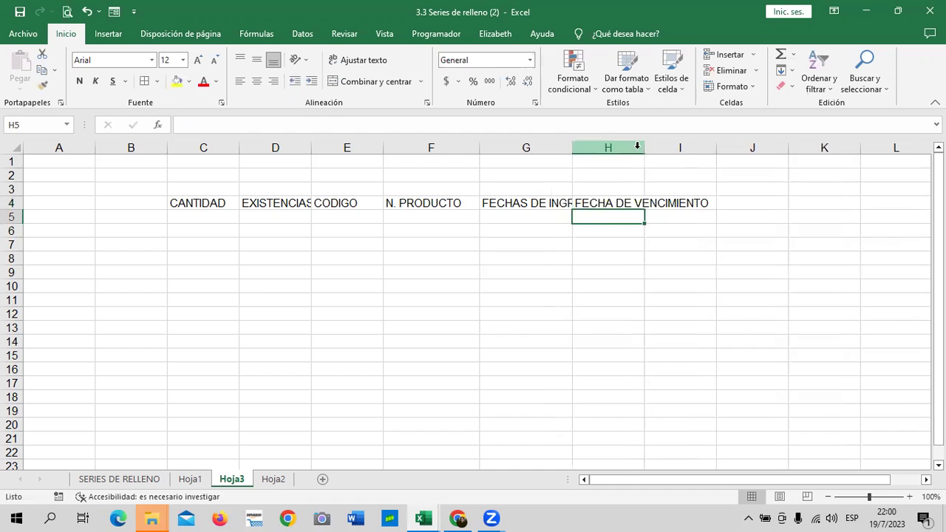
{"action": "left_click_drag", "start_coordinate": [642, 147], "coordinate": [668, 146]}
{"action": "left_click_drag", "start_coordinate": [740, 147], "coordinate": [776, 147]}
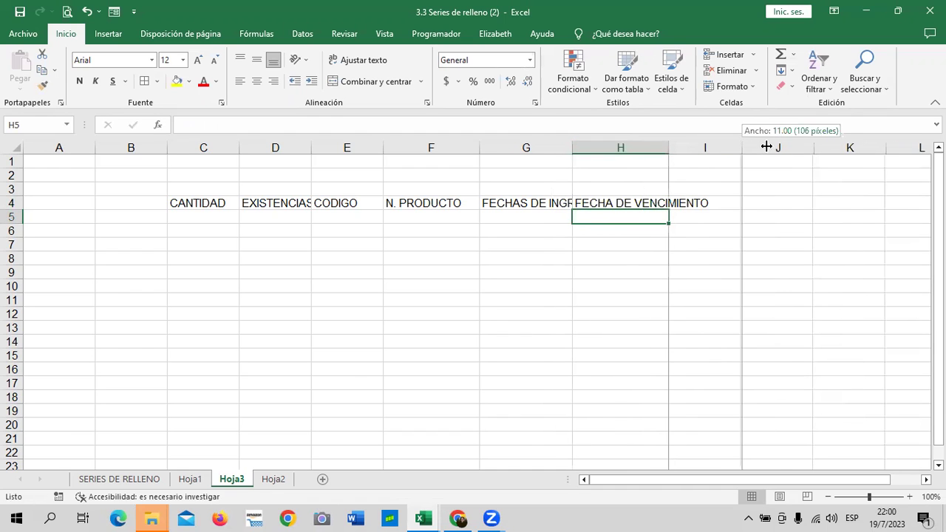
{"action": "left_click", "coordinate": [724, 203]}
{"action": "left_click", "coordinate": [598, 203]}
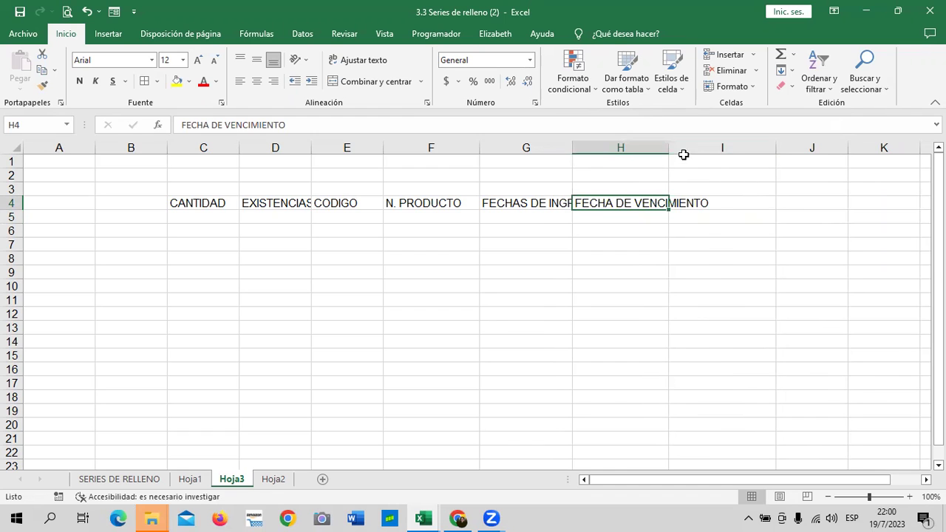
{"action": "left_click_drag", "start_coordinate": [668, 148], "coordinate": [719, 148]}
{"action": "left_click", "coordinate": [748, 203]}
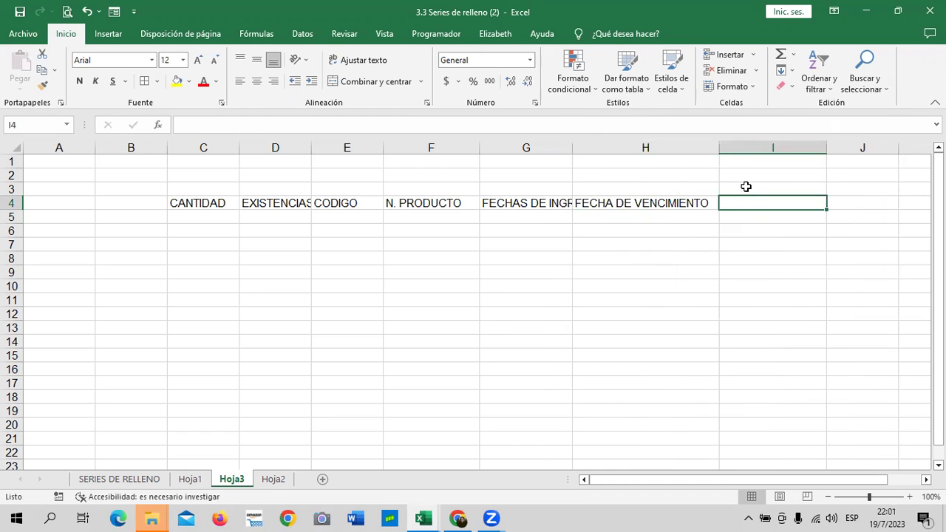
{"action": "type", "text": "TRASLADOS"}
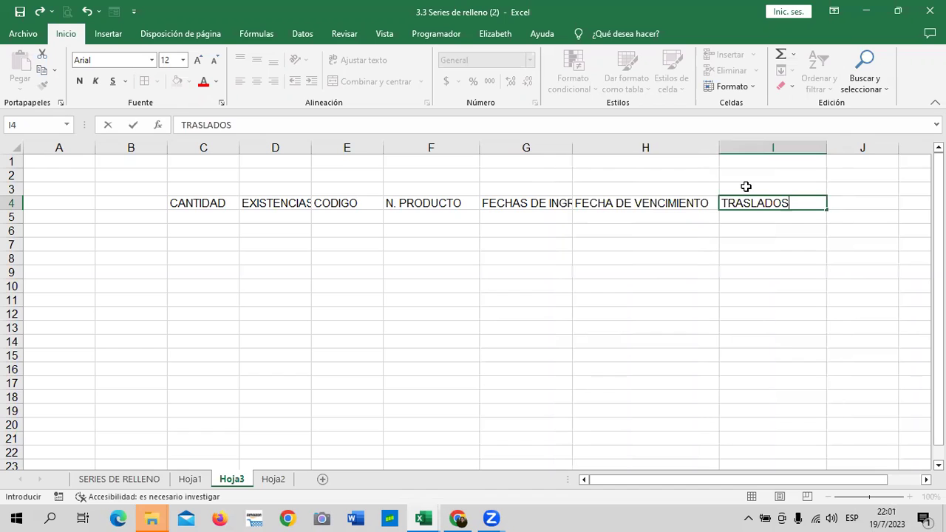
{"action": "key", "text": "Tab"}
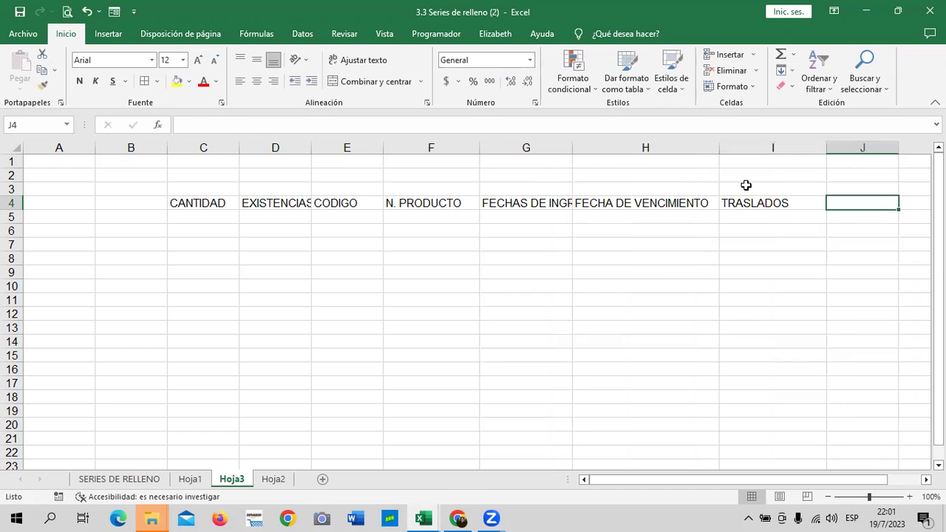
- Widen column G further to show FECHAS DE INGRESO fully, then select headers C4:I4
{"action": "left_click", "coordinate": [181, 203]}
{"action": "left_click", "coordinate": [267, 199]}
{"action": "left_click", "coordinate": [342, 206]}
{"action": "left_click", "coordinate": [411, 202]}
{"action": "left_click", "coordinate": [512, 207]}
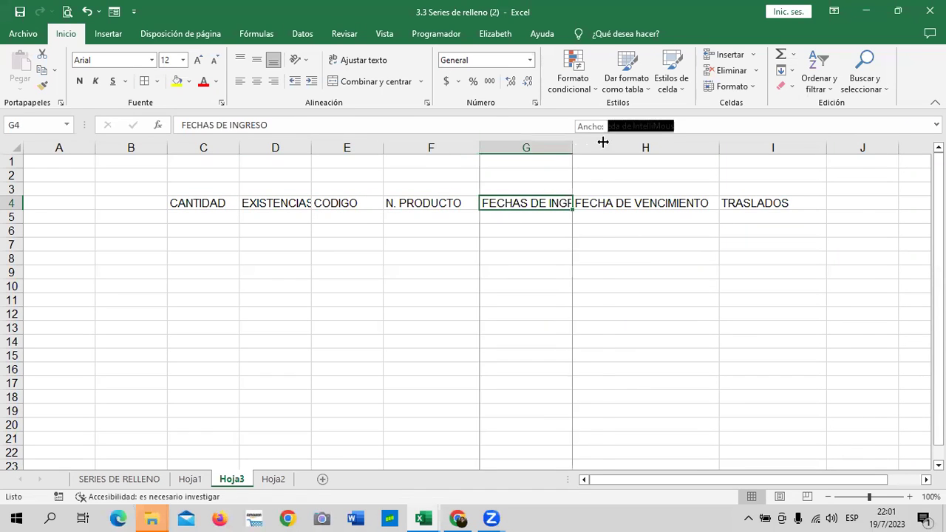
{"action": "left_click_drag", "start_coordinate": [574, 148], "coordinate": [599, 148]}
{"action": "left_click", "coordinate": [771, 262]}
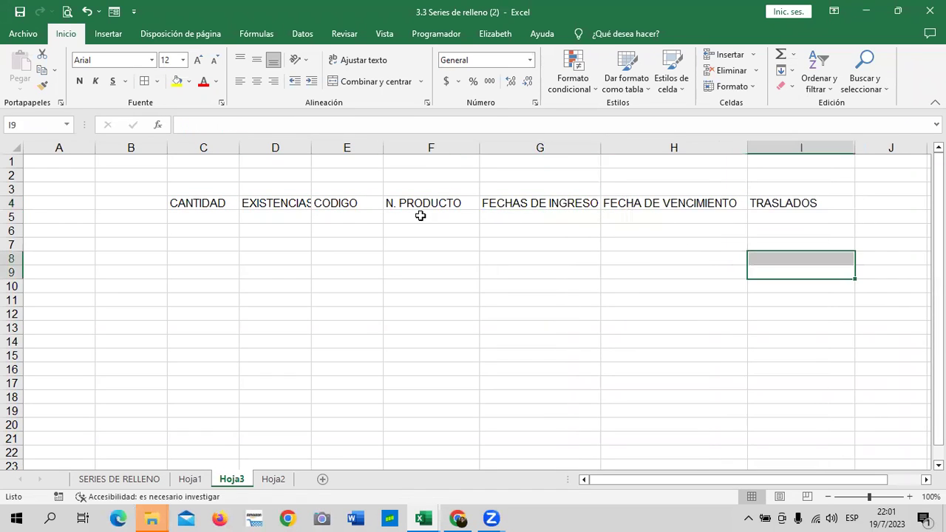
{"action": "left_click", "coordinate": [333, 272]}
{"action": "left_click_drag", "start_coordinate": [187, 204], "coordinate": [779, 206]}
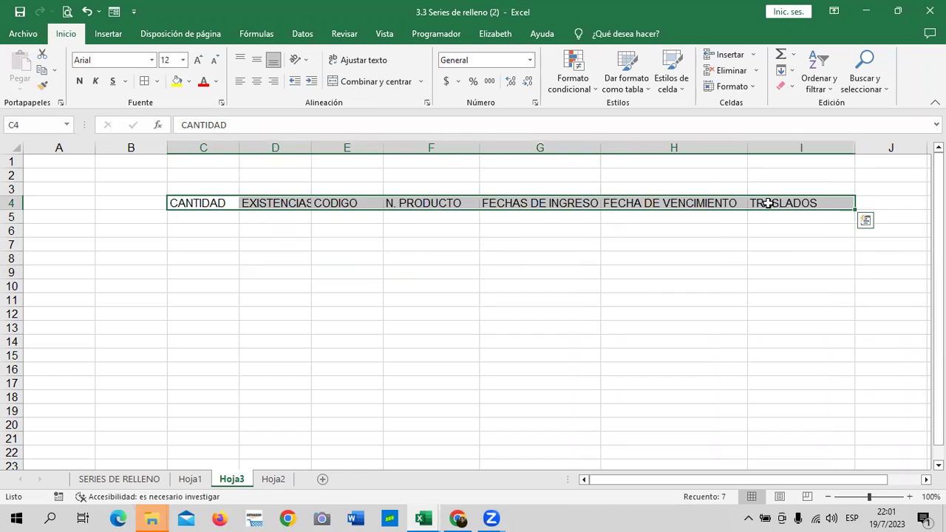
- Import C4:I4, CANTIDAD through TRASLADOS, as a custom list via Options > Advanced > Edit Custom Lists
{"action": "left_click", "coordinate": [135, 13]}
{"action": "left_click", "coordinate": [232, 251]}
{"action": "left_click", "coordinate": [232, 168]}
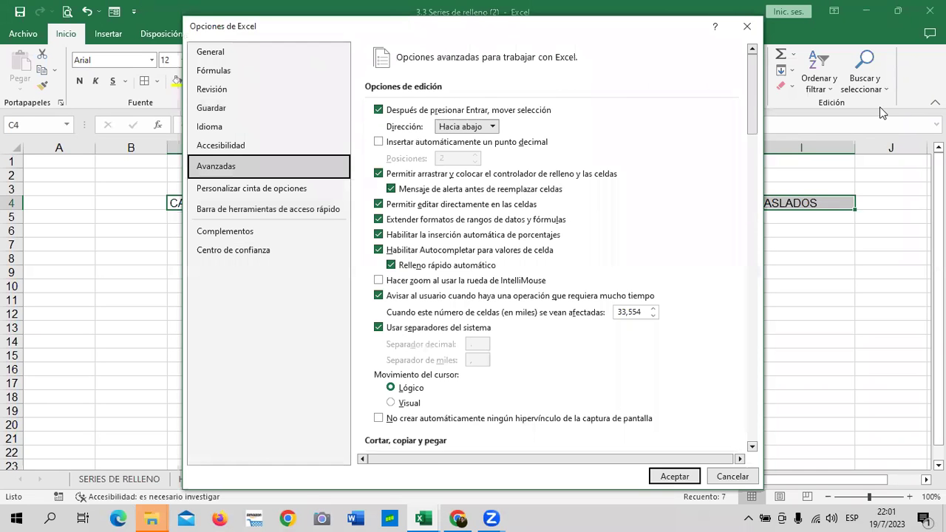
{"action": "scroll", "coordinate": [693, 158], "scroll_direction": "down", "scroll_amount": 20}
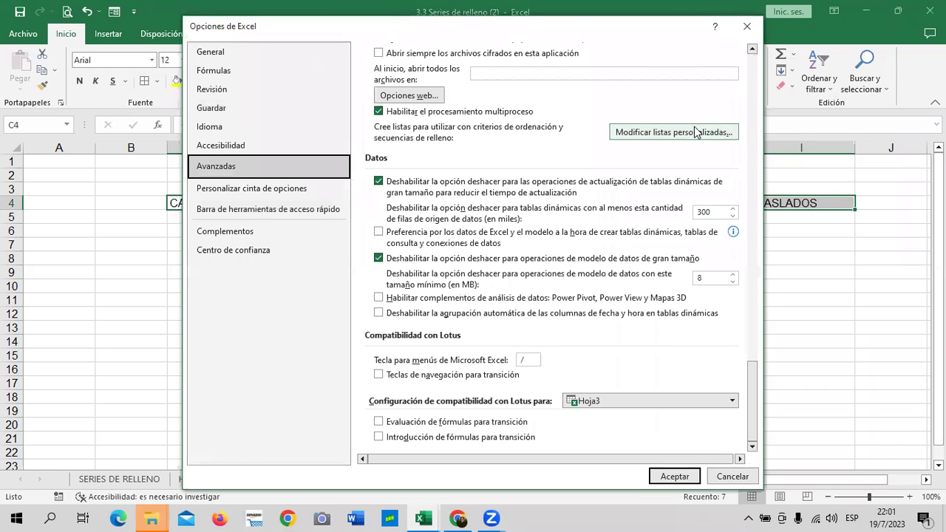
{"action": "left_click", "coordinate": [694, 126]}
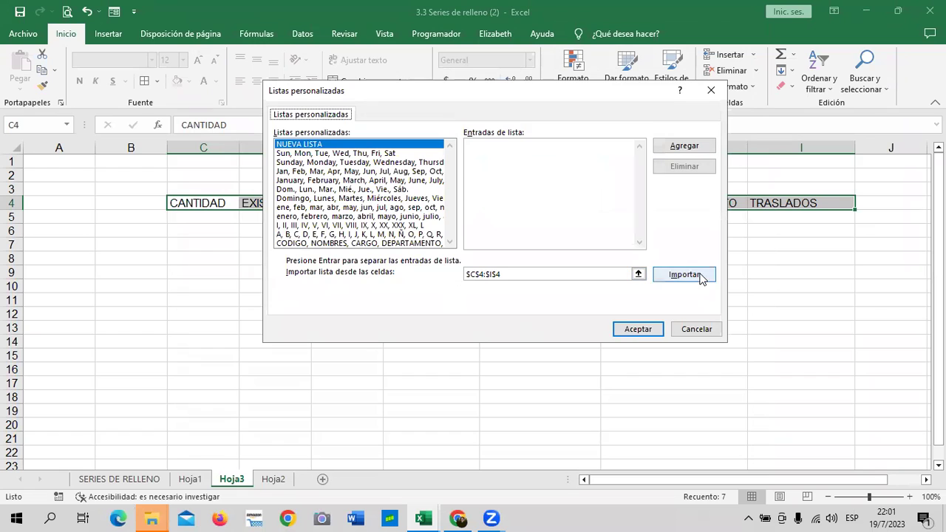
{"action": "left_click", "coordinate": [701, 277]}
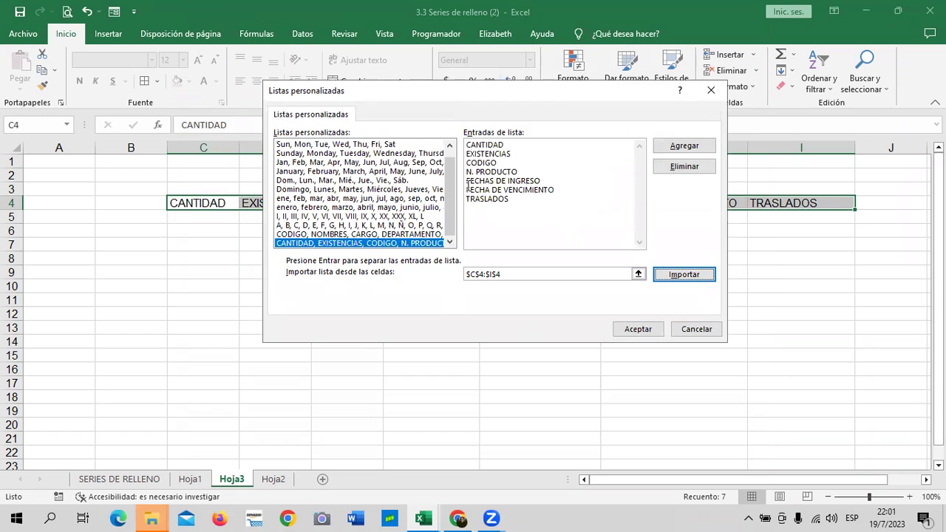
{"action": "left_click", "coordinate": [637, 328]}
{"action": "left_click", "coordinate": [662, 478]}
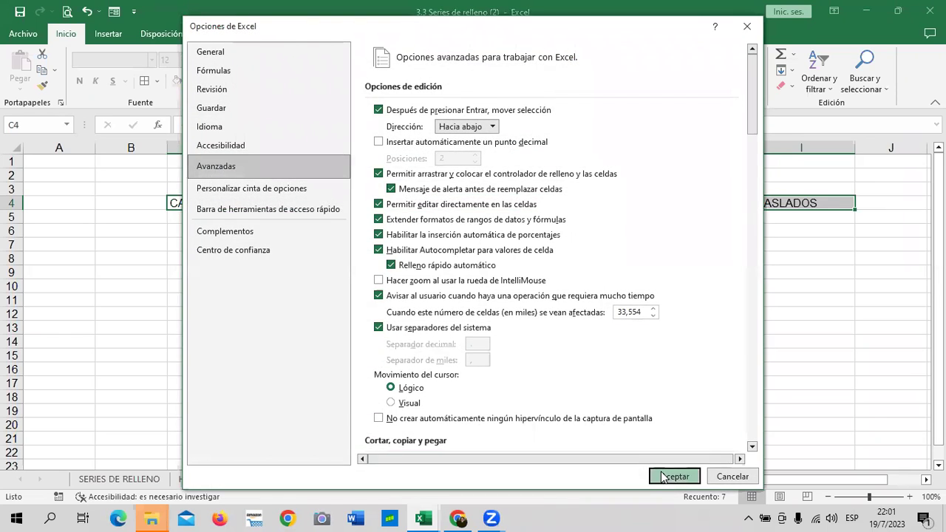
{"action": "left_click", "coordinate": [651, 341]}
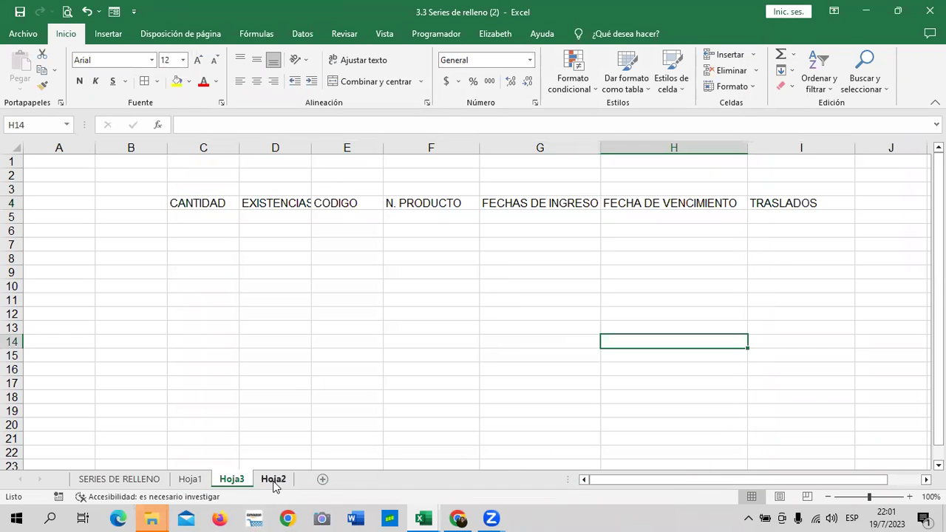
- Insert a new sheet, Hoja4, and compare it with Hoja2's header row
{"action": "left_click", "coordinate": [322, 479]}
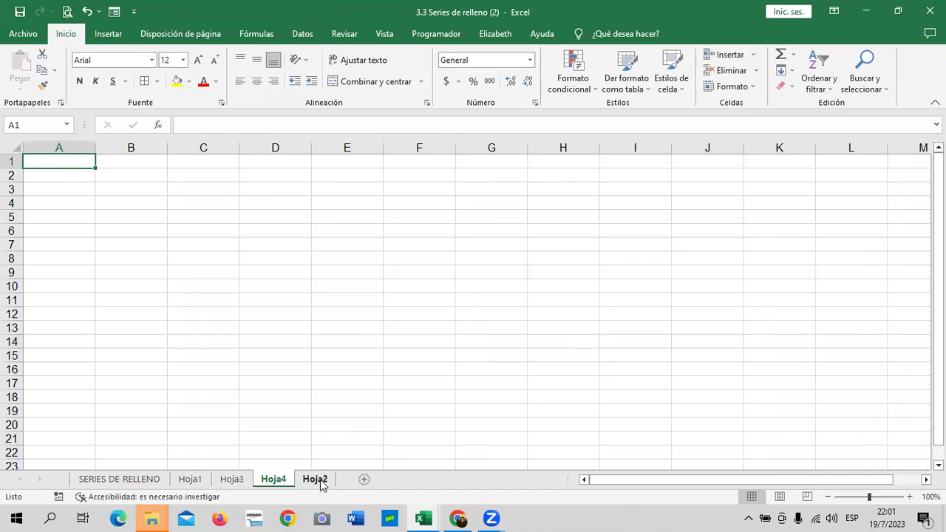
{"action": "left_click", "coordinate": [317, 480]}
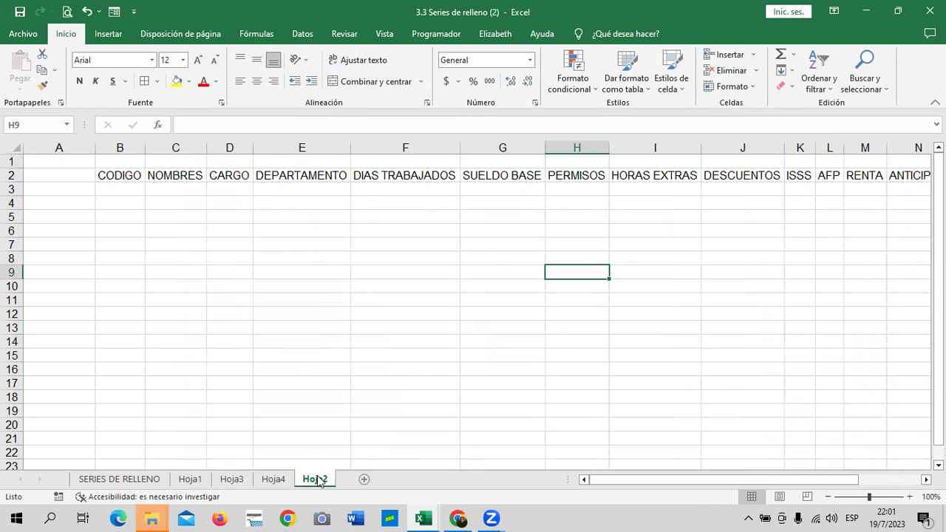
{"action": "left_click", "coordinate": [274, 479]}
{"action": "left_click", "coordinate": [208, 238]}
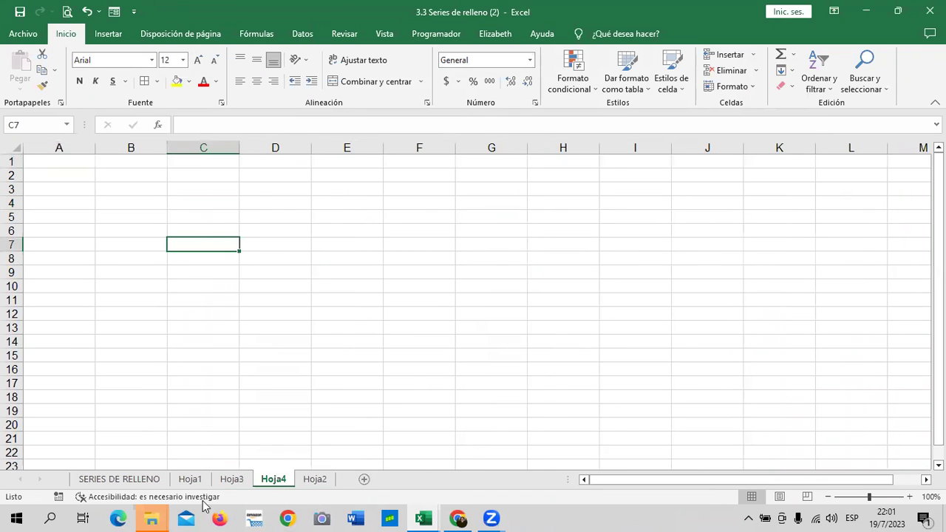
{"action": "left_click", "coordinate": [315, 478]}
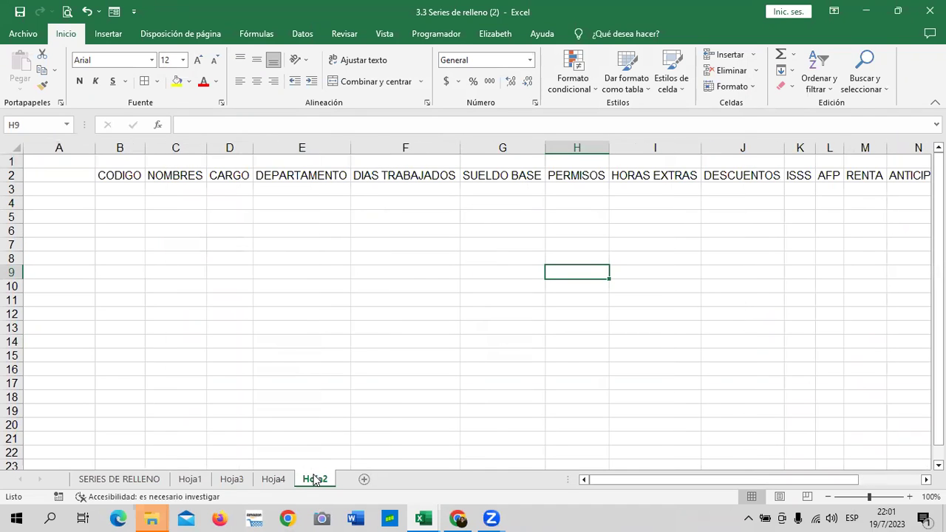
{"action": "left_click", "coordinate": [273, 479]}
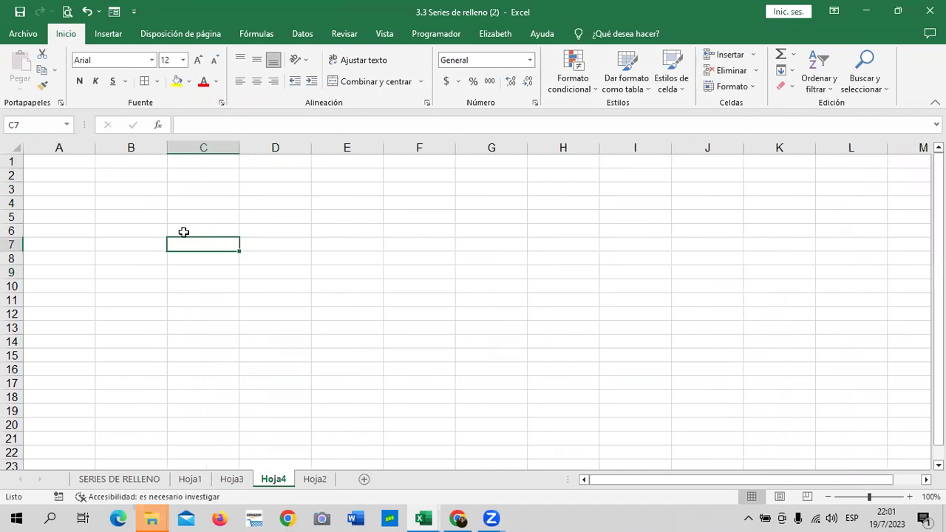
- Check the header order on Hoja3, enter CANTIDAD in Hoja4 cell B4, and select it
{"action": "left_click", "coordinate": [148, 203]}
{"action": "type", "text": "COD"}
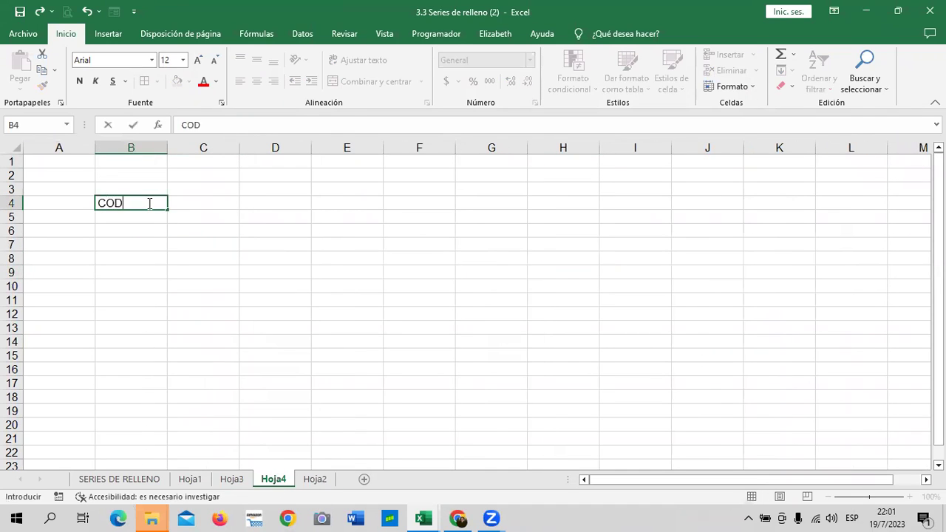
{"action": "key", "text": "BackSpace"}
{"action": "key", "text": "BackSpace"}
{"action": "key", "text": "BackSpace"}
{"action": "left_click", "coordinate": [231, 480]}
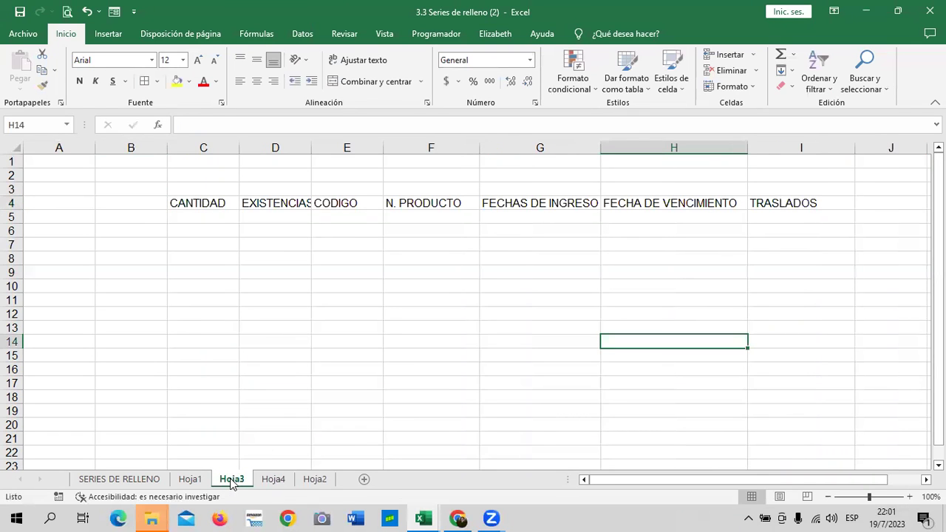
{"action": "left_click", "coordinate": [283, 480]}
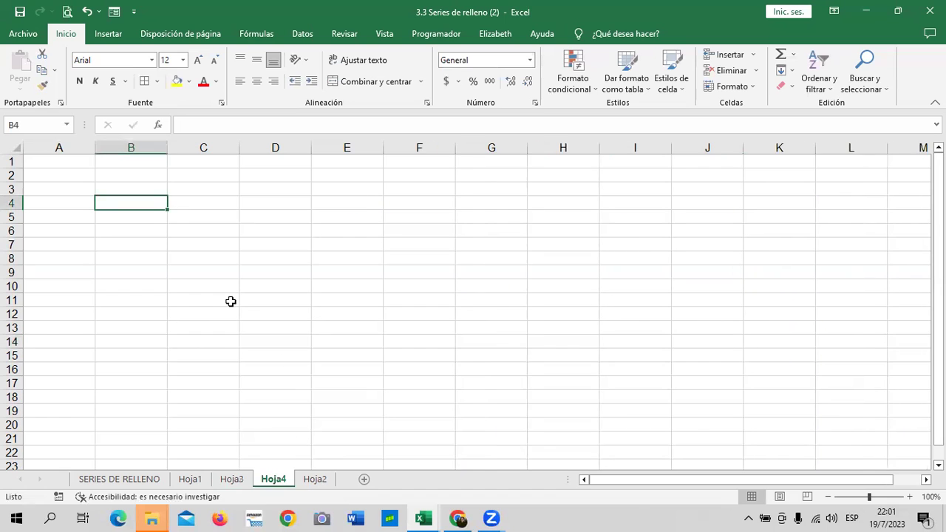
{"action": "type", "text": "CANTIDAD"}
{"action": "key", "text": "Return"}
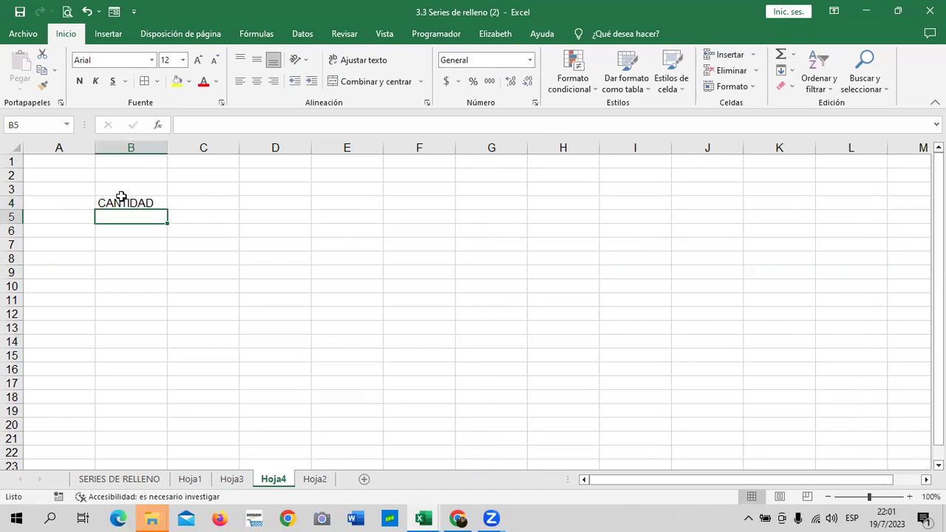
{"action": "left_click", "coordinate": [122, 202]}
- Fill the custom inventory headers, CANTIDAD through TRASLADOS, across B4:H4
{"action": "left_click_drag", "start_coordinate": [168, 211], "coordinate": [373, 212]}
{"action": "mouse_move", "coordinate": [444, 212]}
{"action": "left_mouse_down"}
{"action": "mouse_move", "coordinate": [690, 205]}
{"action": "mouse_move", "coordinate": [628, 205]}
{"action": "left_mouse_up"}
{"action": "left_click", "coordinate": [602, 314]}
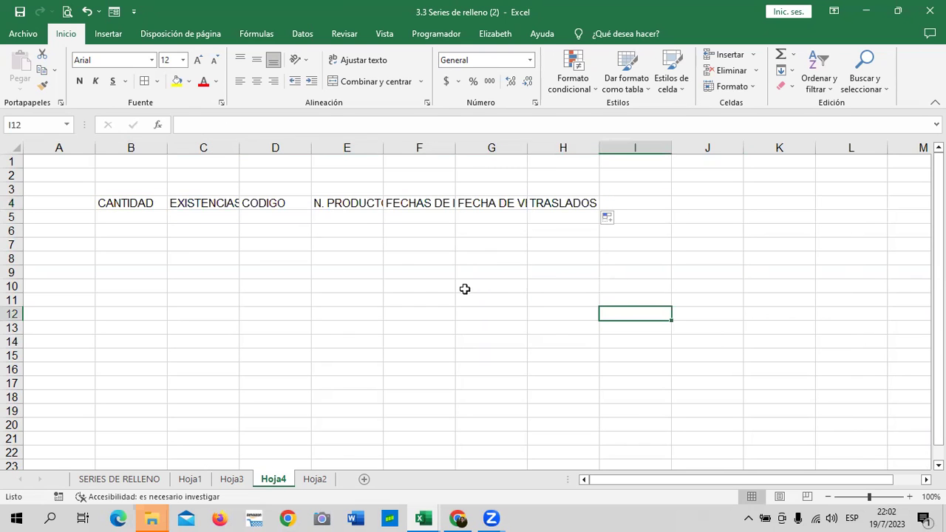
- AutoFit the widths of columns B through H to fit their headers
{"action": "mouse_move", "coordinate": [127, 203]}
{"action": "left_mouse_down"}
{"action": "mouse_move", "coordinate": [454, 190]}
{"action": "mouse_move", "coordinate": [595, 204]}
{"action": "left_mouse_up"}
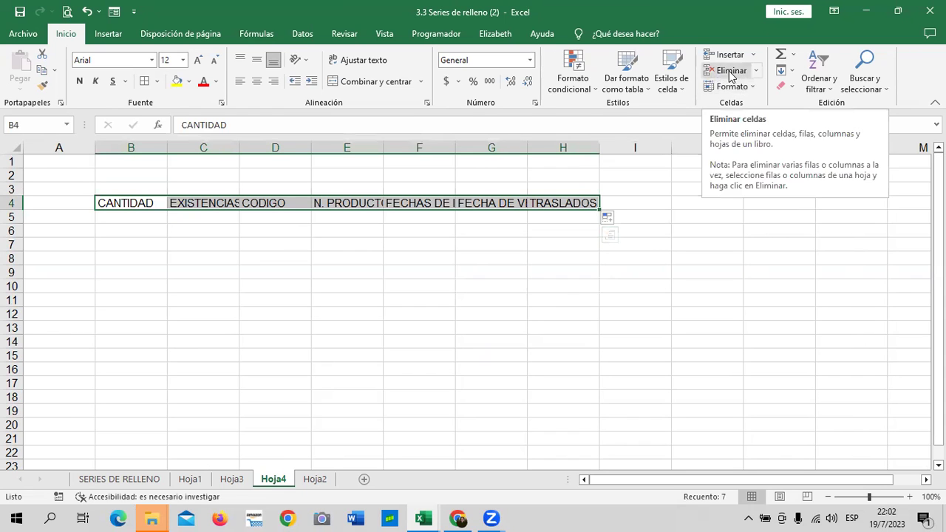
{"action": "left_click", "coordinate": [751, 86]}
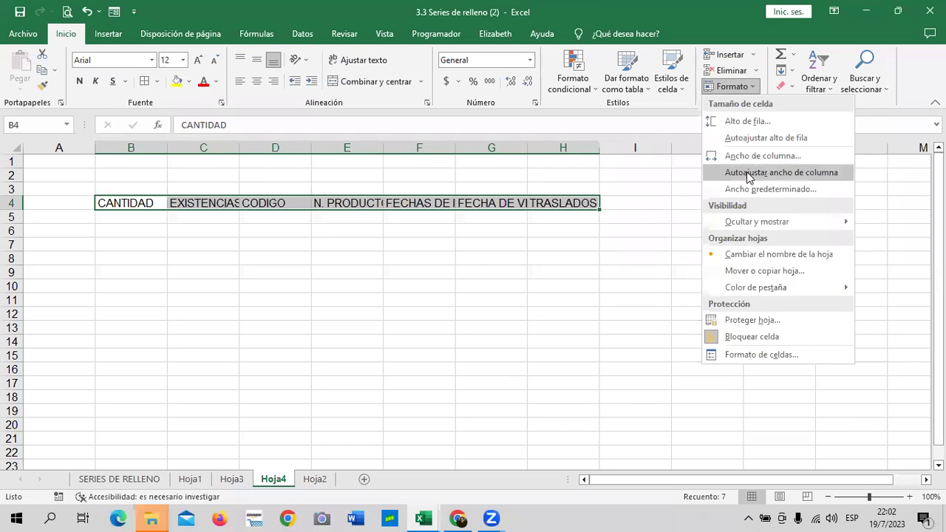
{"action": "left_click", "coordinate": [750, 172]}
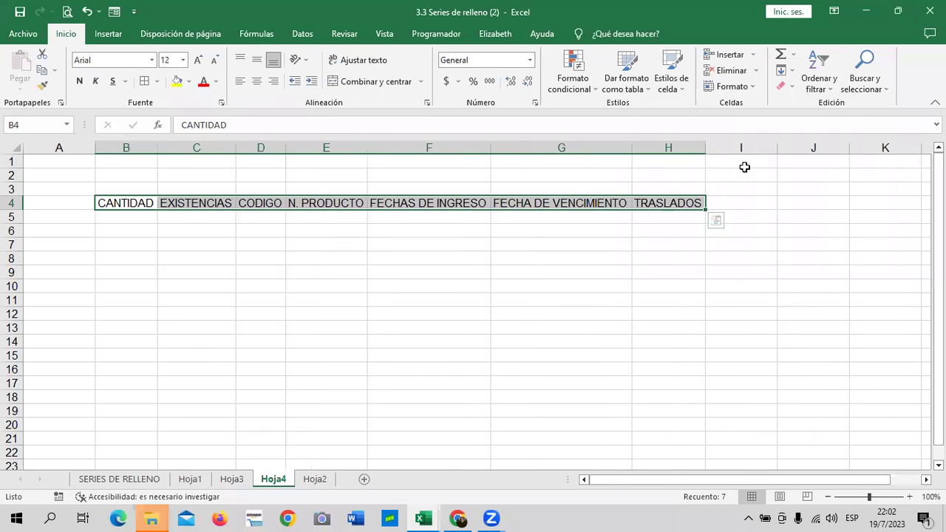
{"action": "left_click", "coordinate": [577, 326]}
- Apply the orange Entrada cell style to B4:H4 and increase the font size twice
{"action": "left_click_drag", "start_coordinate": [144, 208], "coordinate": [665, 204]}
{"action": "left_click", "coordinate": [748, 87]}
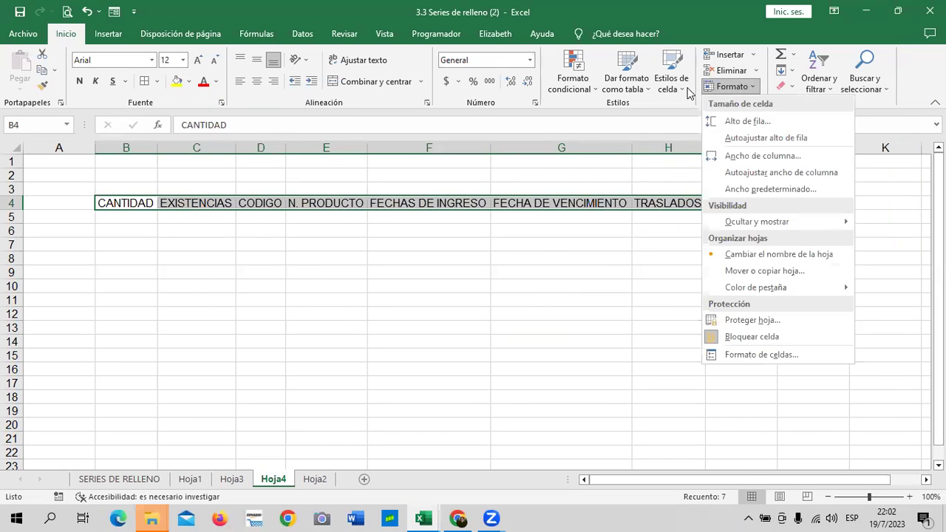
{"action": "left_click", "coordinate": [671, 78]}
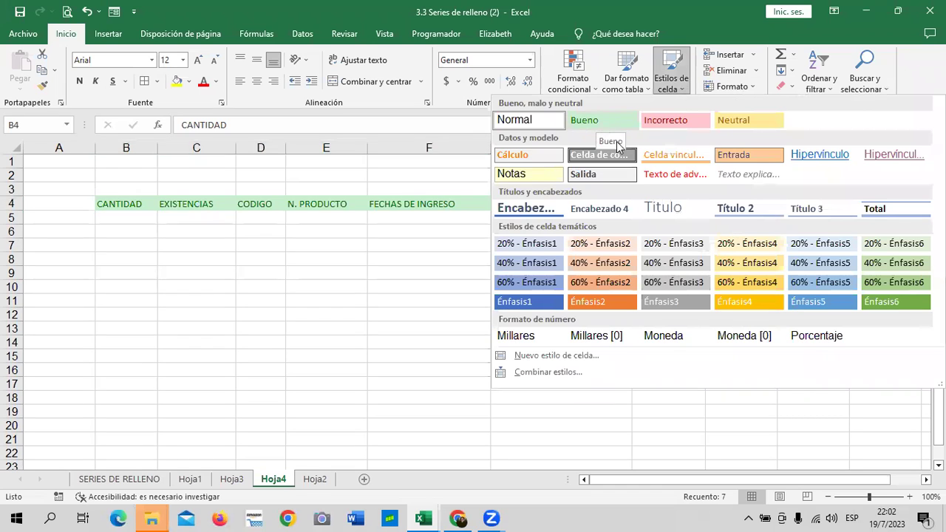
{"action": "left_click", "coordinate": [749, 155]}
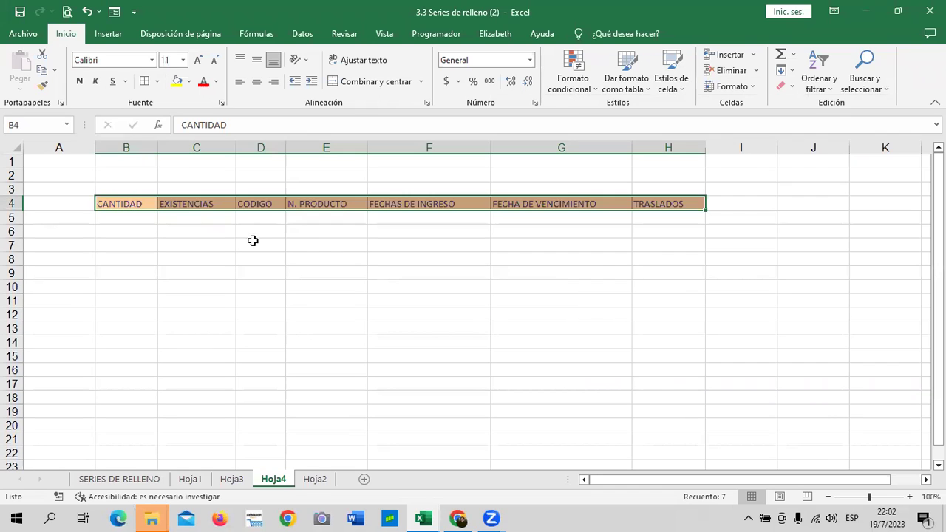
{"action": "left_click", "coordinate": [197, 60]}
{"action": "left_click", "coordinate": [197, 60]}
{"action": "left_click", "coordinate": [403, 383]}
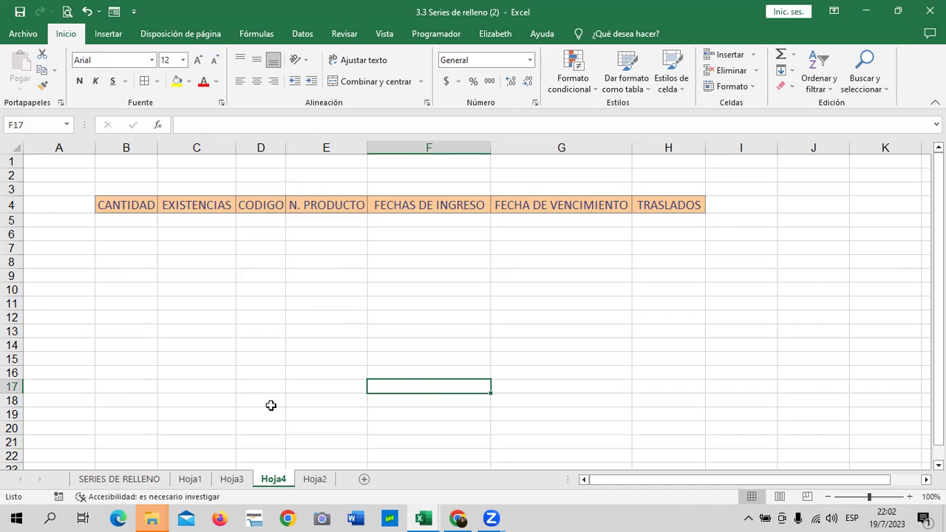
{"action": "left_click", "coordinate": [429, 317]}
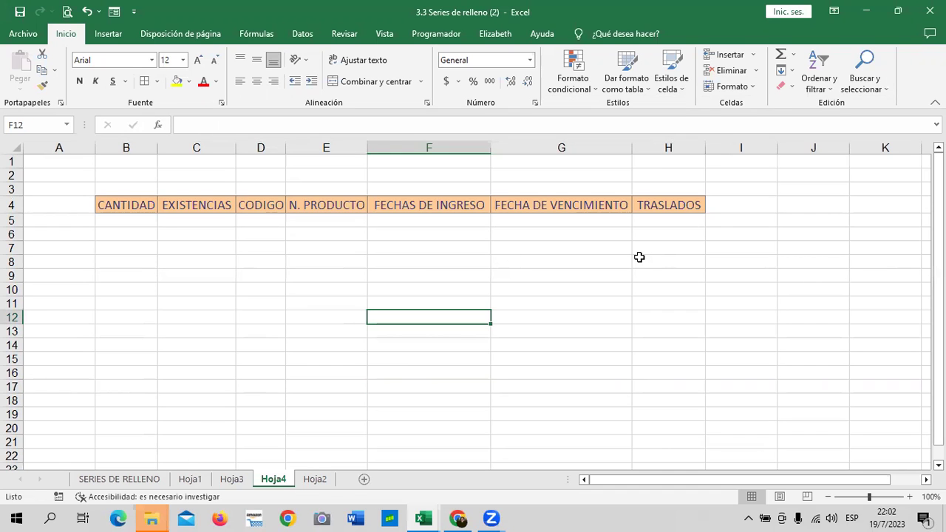